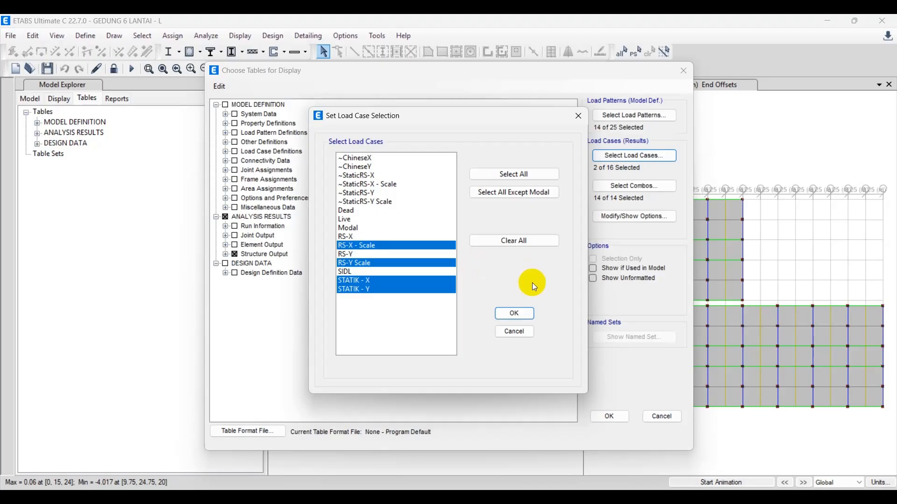
Step: Display the Base Reactions table with the four chosen load cases and compare FX for STATIK - X and RS-X - Scale
click(515, 314)
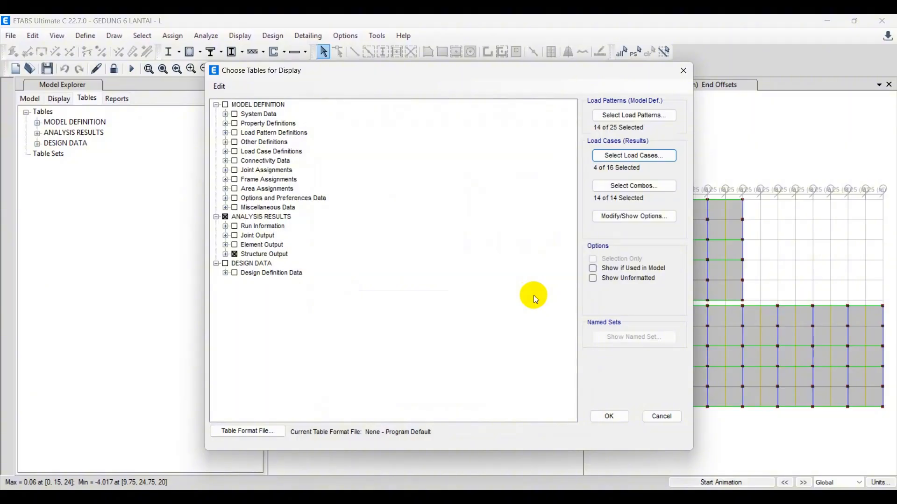
click(608, 417)
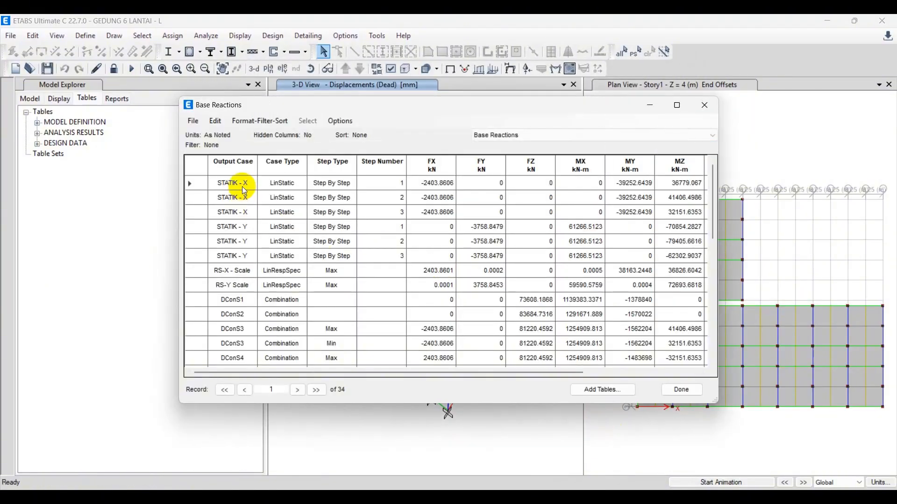
click(442, 187)
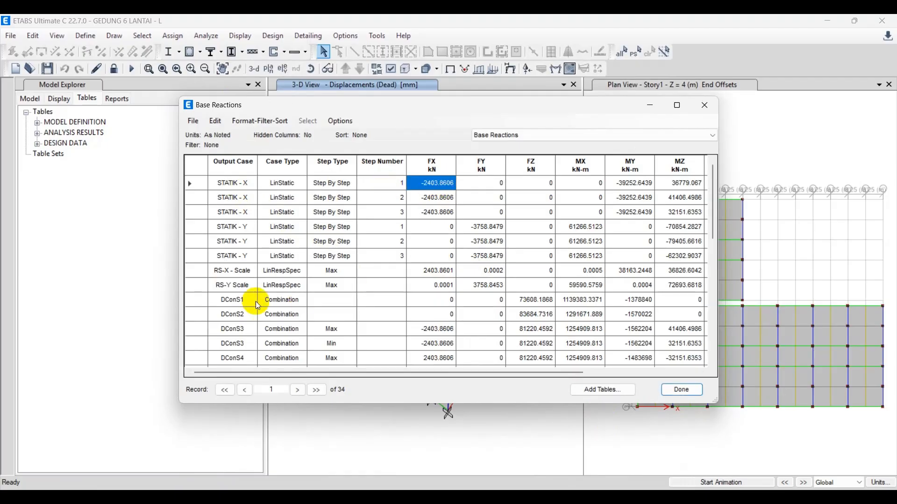
click(222, 272)
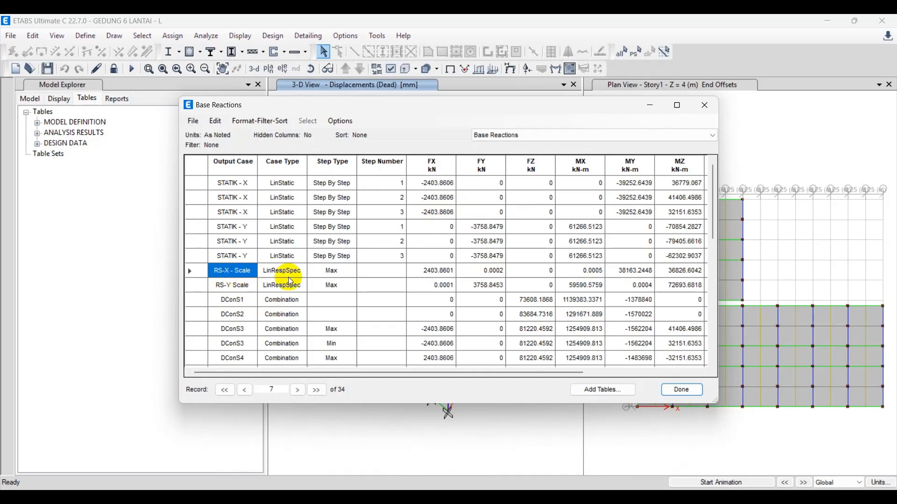
click(440, 275)
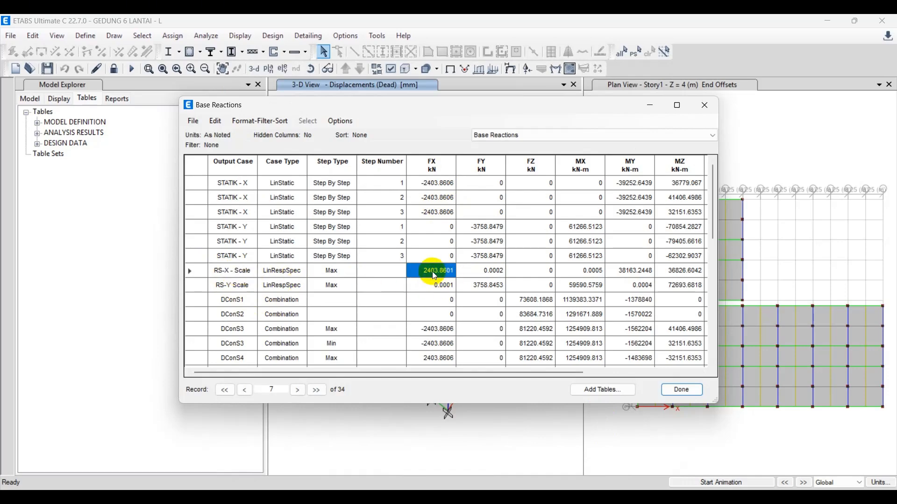
Step: Compare FY for STATIK - Y and RS-Y Scale in the base reactions, and close the table
click(226, 231)
click(486, 228)
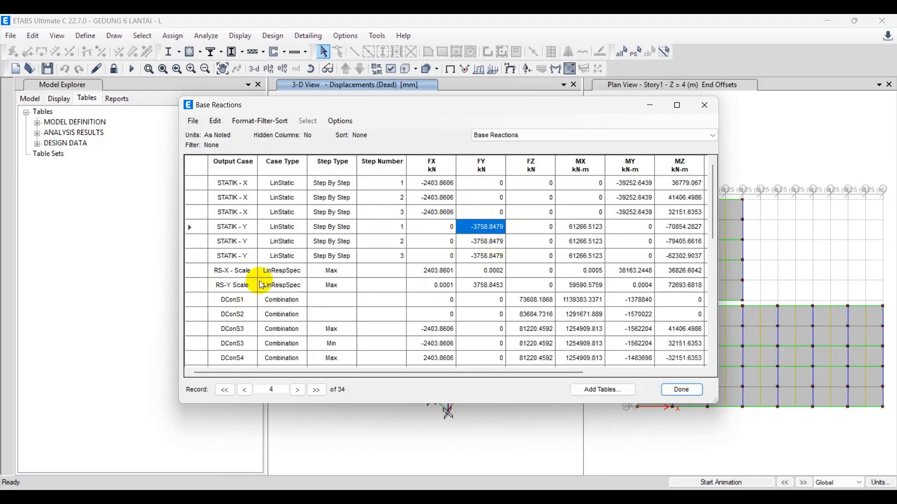
click(233, 288)
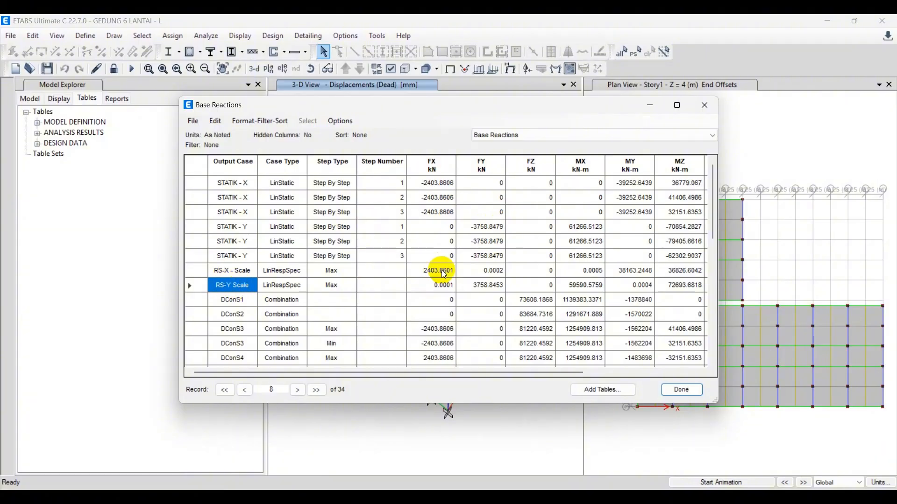
click(488, 289)
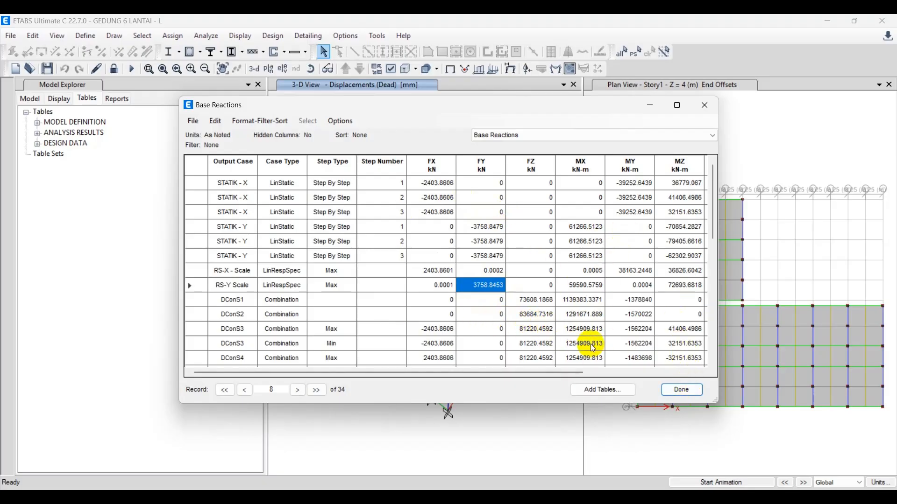
click(683, 389)
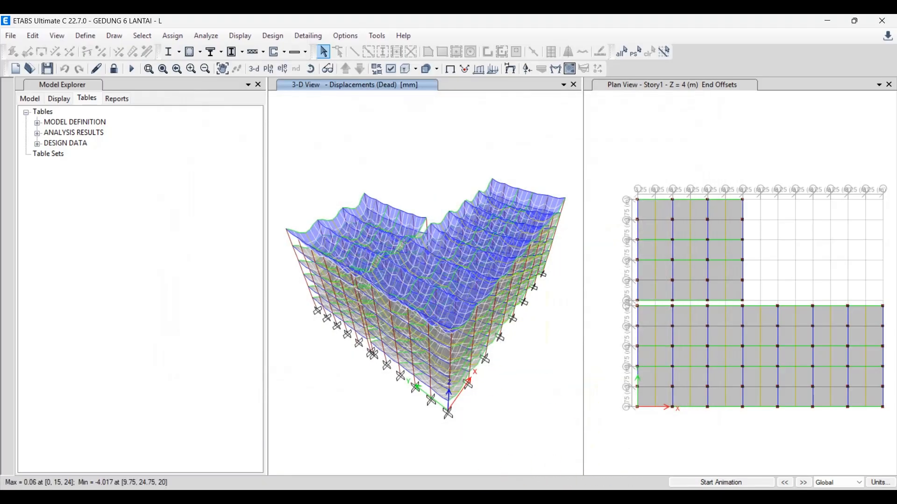
Step: Switch to the Excel seismic workbook and review the Penskalaan Simpangan section with its drift scale factors
click(464, 490)
scroll(380, 364, down, 3)
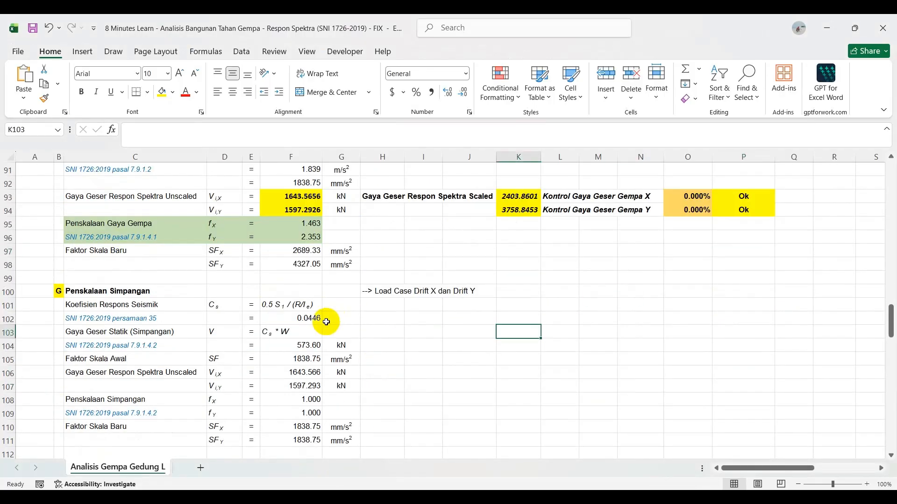
scroll(327, 322, down, 3)
click(438, 261)
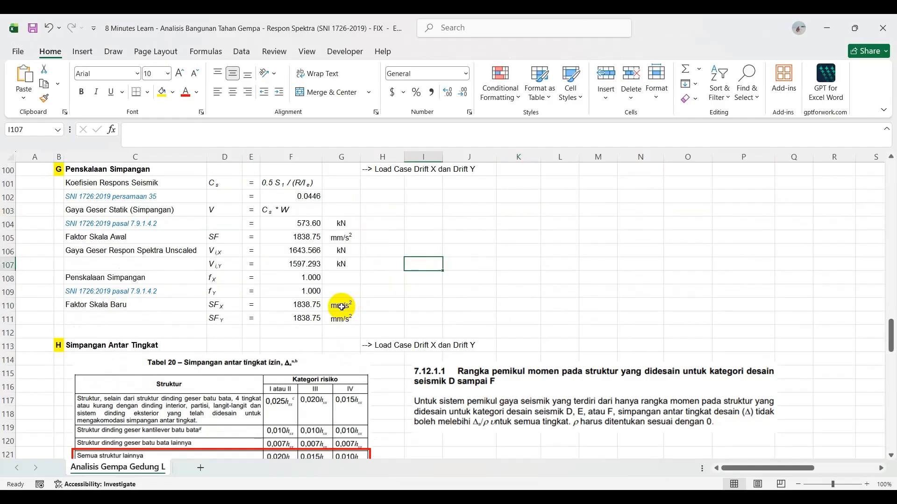
click(299, 252)
Step: Review the Simpangan Antar Tingkat section, including the allowable drift table, clause 7.12.1.1 and the story drift table
scroll(364, 287, down, 2)
click(77, 264)
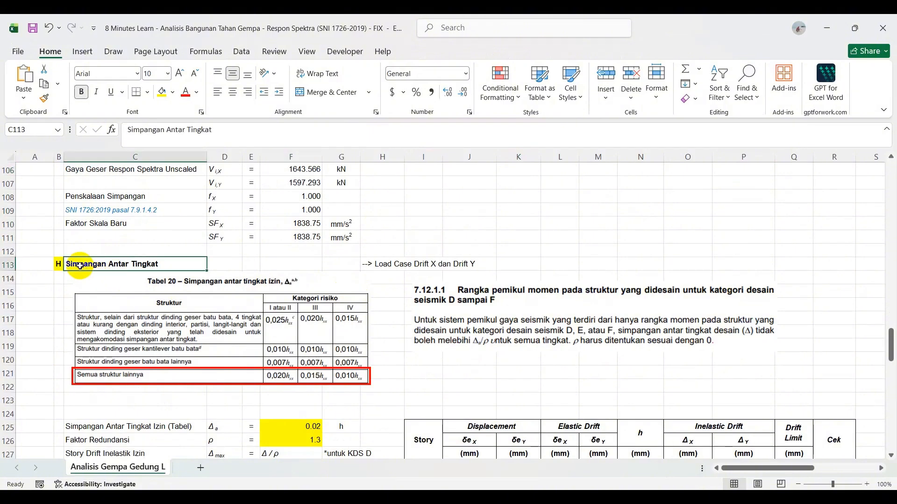
scroll(246, 259, down, 2)
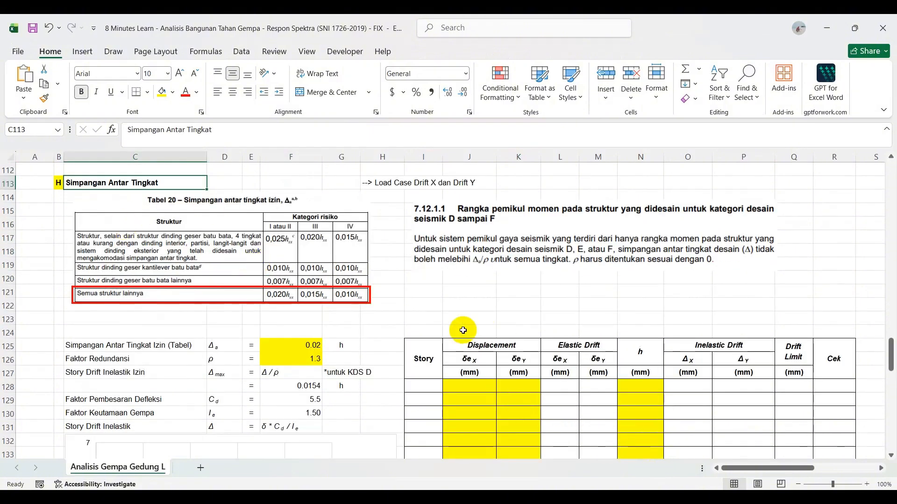
scroll(449, 334, up, 4)
scroll(429, 355, down, 4)
scroll(446, 371, down, 1)
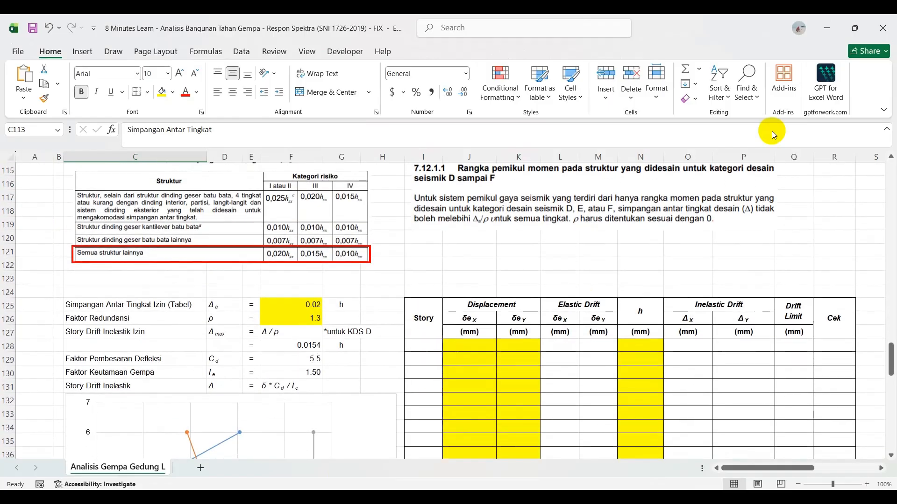
click(827, 28)
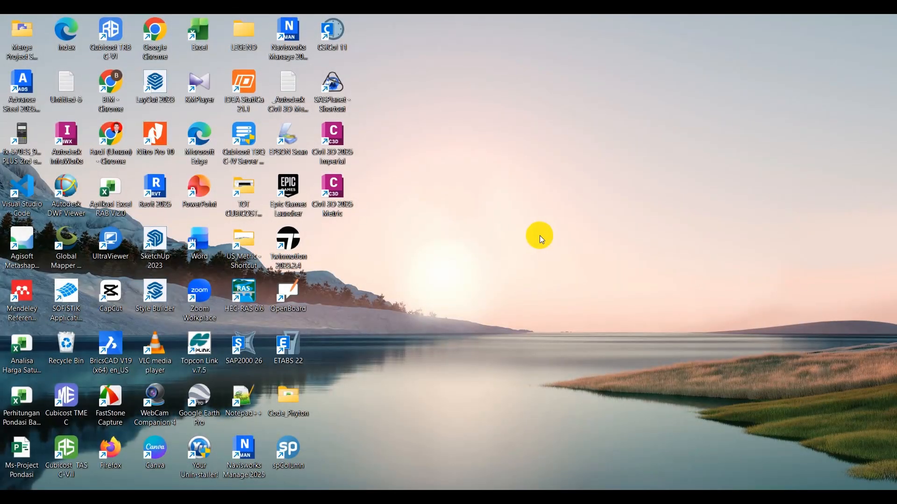
right_click(538, 236)
click(576, 287)
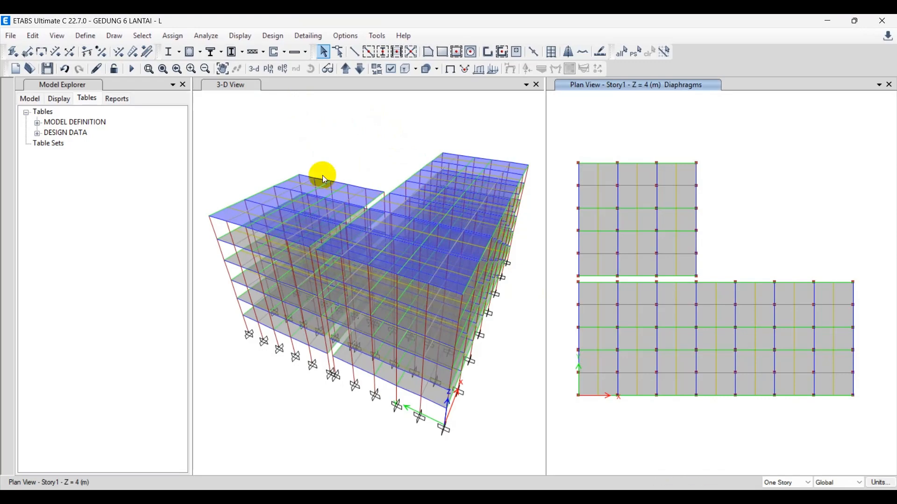
Step: Show the grid lines in the ETABS model's 3-D view and Story1 plan view
click(352, 156)
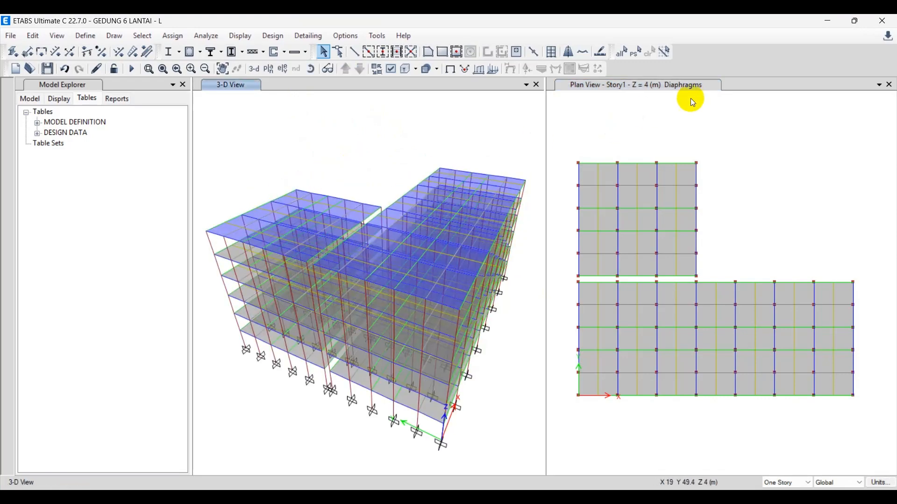
click(601, 133)
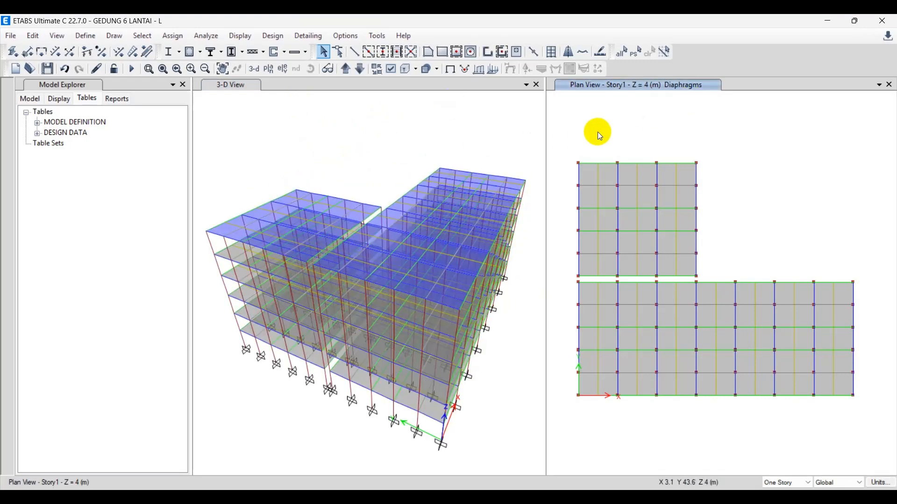
click(411, 122)
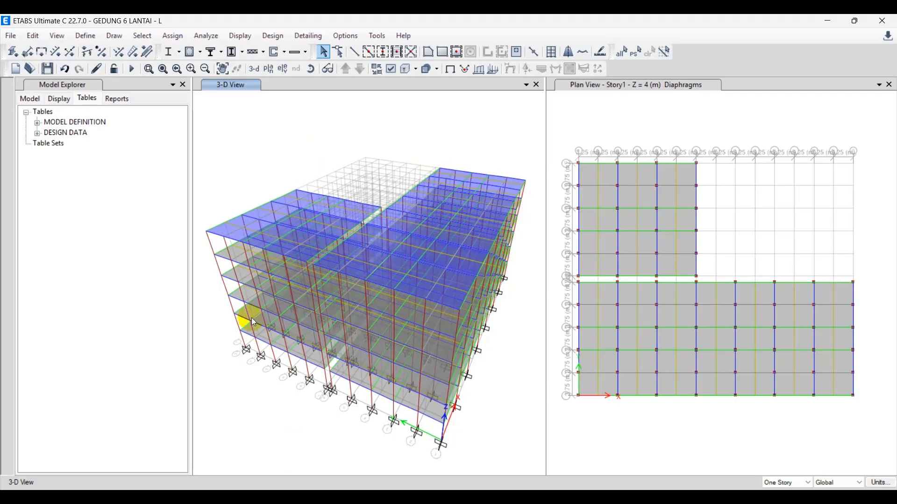
Step: Switch to the Videos folder, play the ETABS PART - 7 video and mute its sound
key(alt+Tab)
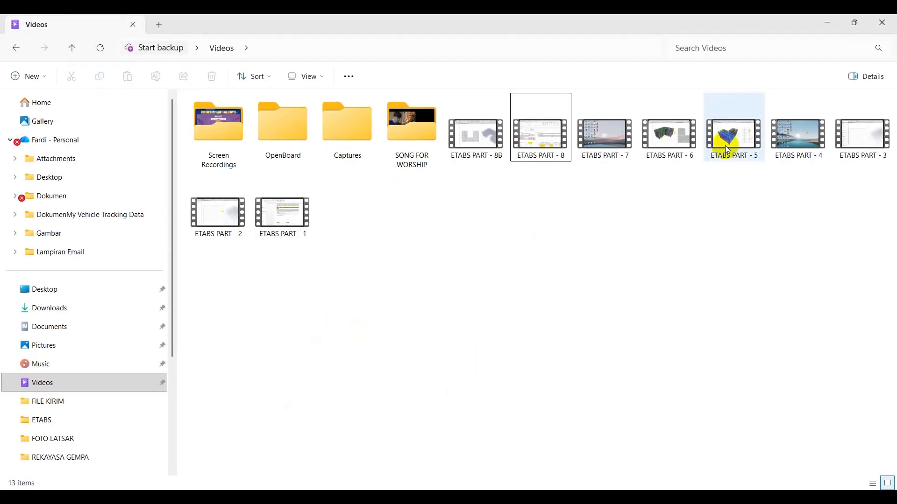
click(611, 157)
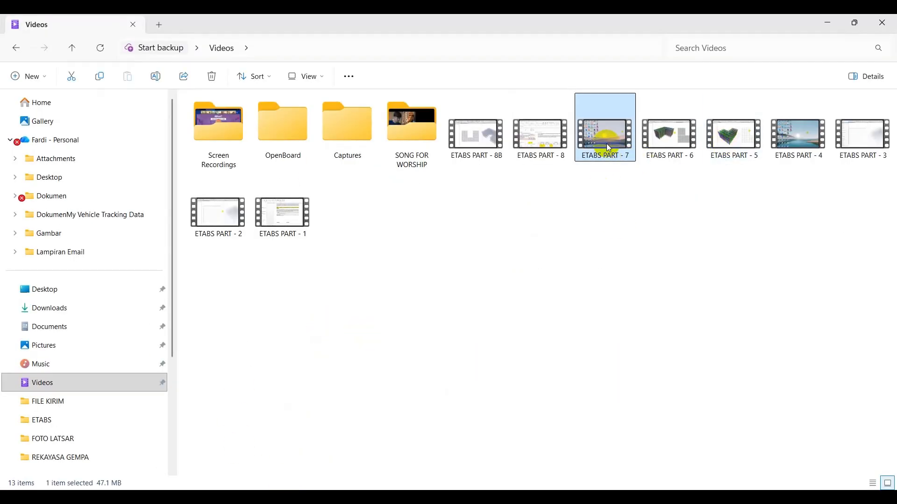
double_click(610, 148)
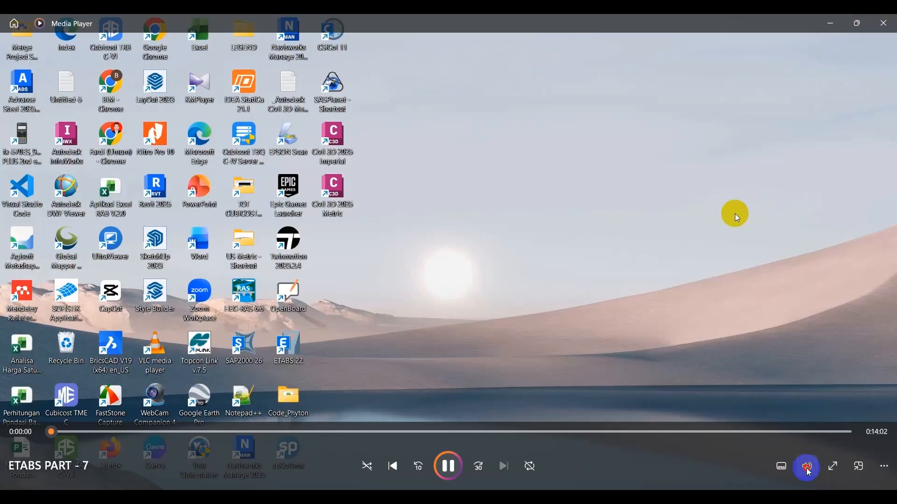
click(807, 467)
drag(821, 437, 849, 436)
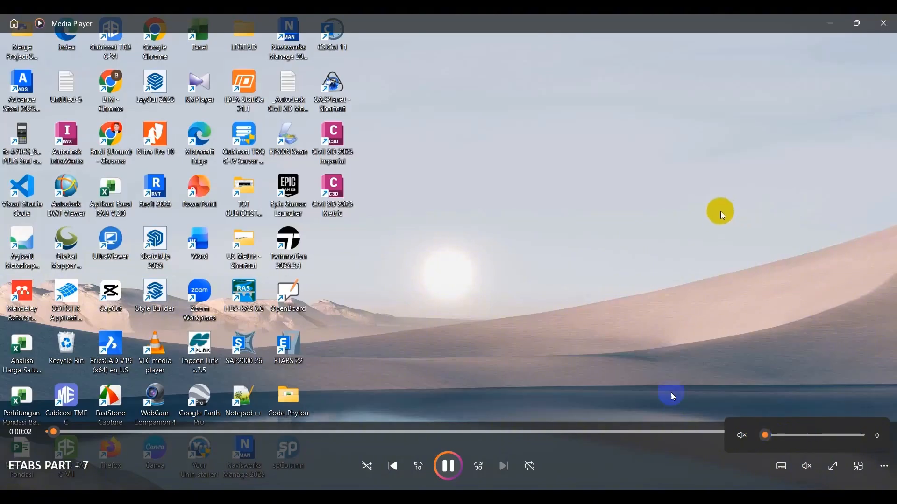
Step: Skip through the video to the load pattern definitions near its end, then close the player and minimize the Videos folder
click(785, 432)
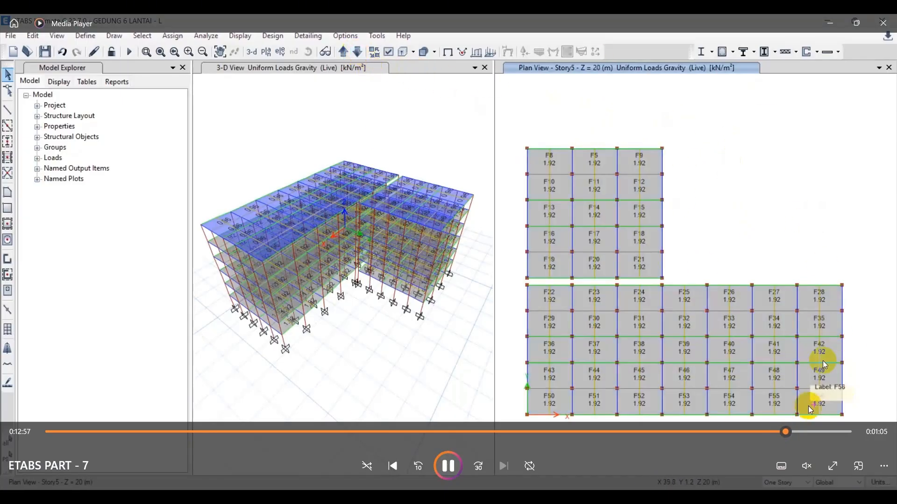
click(813, 432)
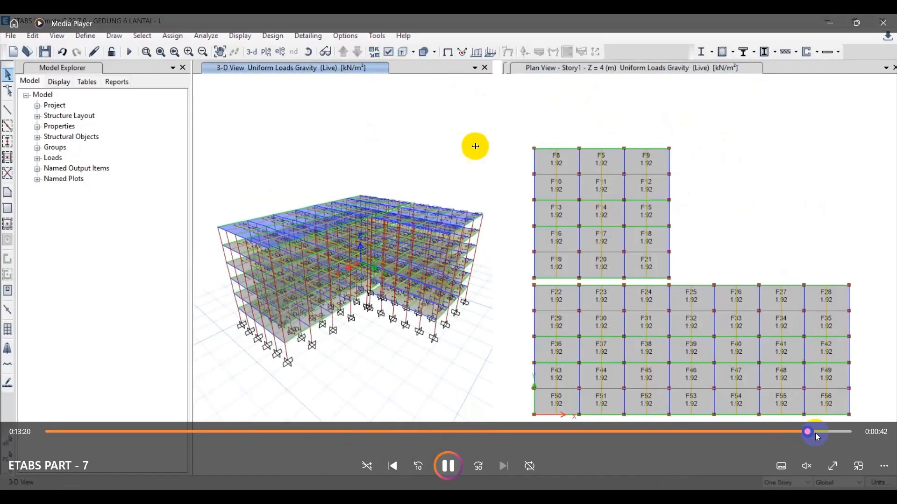
click(820, 434)
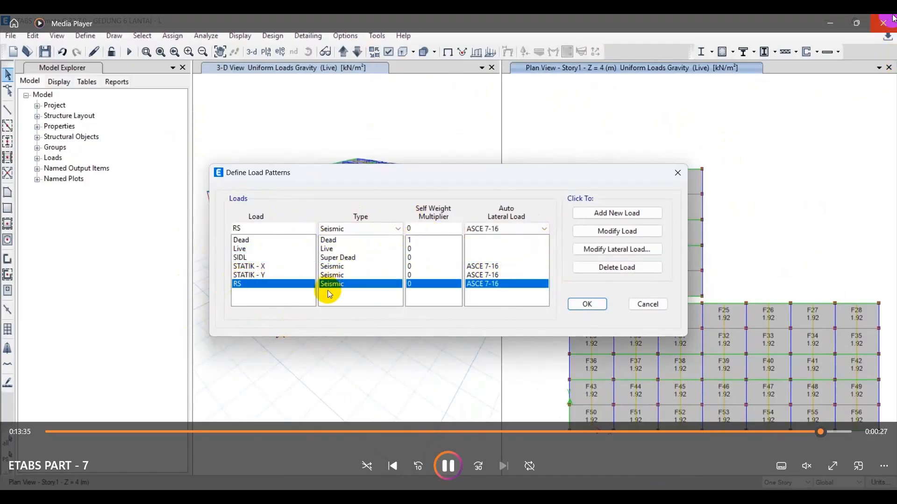
double_click(815, 242)
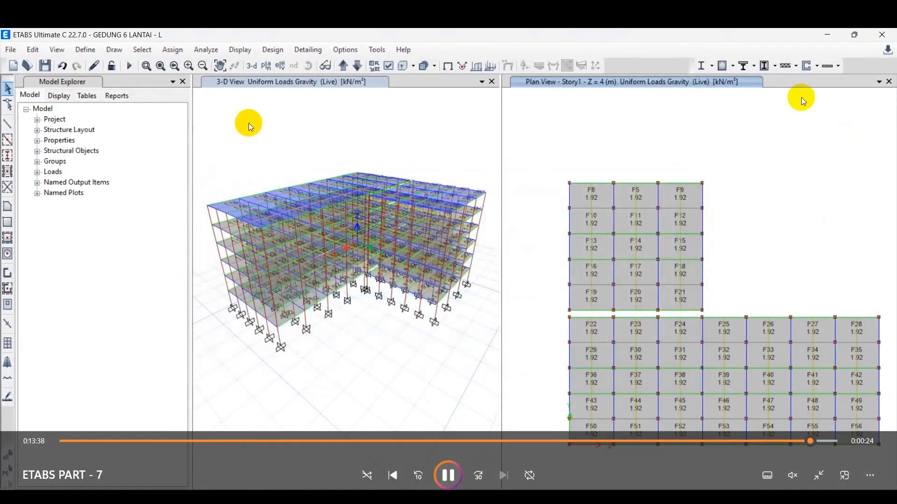
key(Escape)
click(888, 20)
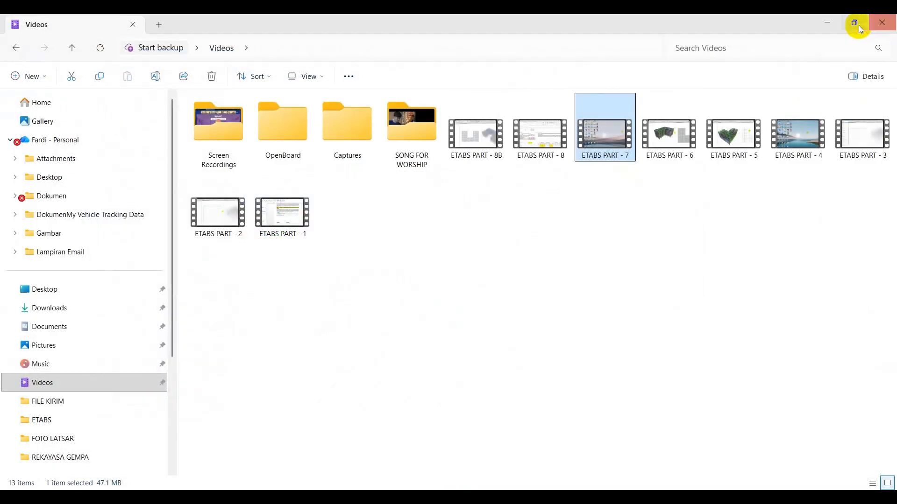
click(831, 20)
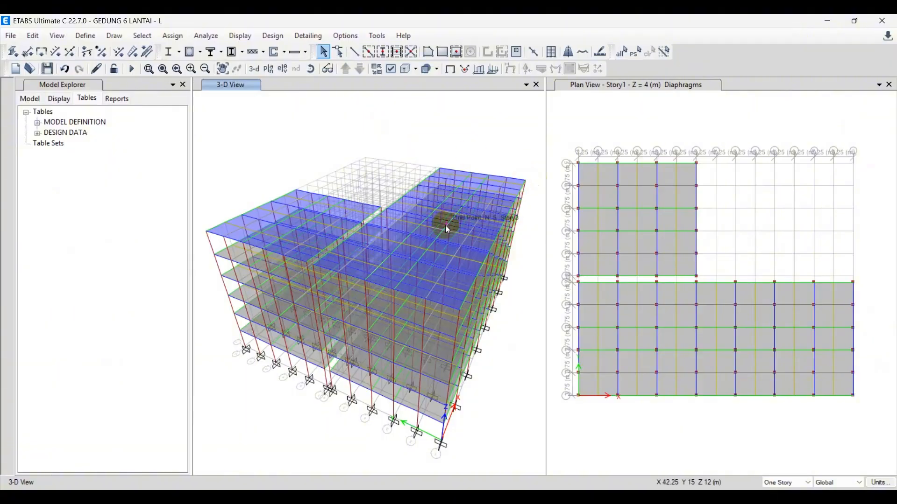
Step: Examine the L-shaped building's layout and the gap between its two wings in the 3-D view and Story1 plan
mouse_move(444, 225)
shift+middle_down()
mouse_move(433, 239)
mouse_move(458, 235)
shift+middle_up()
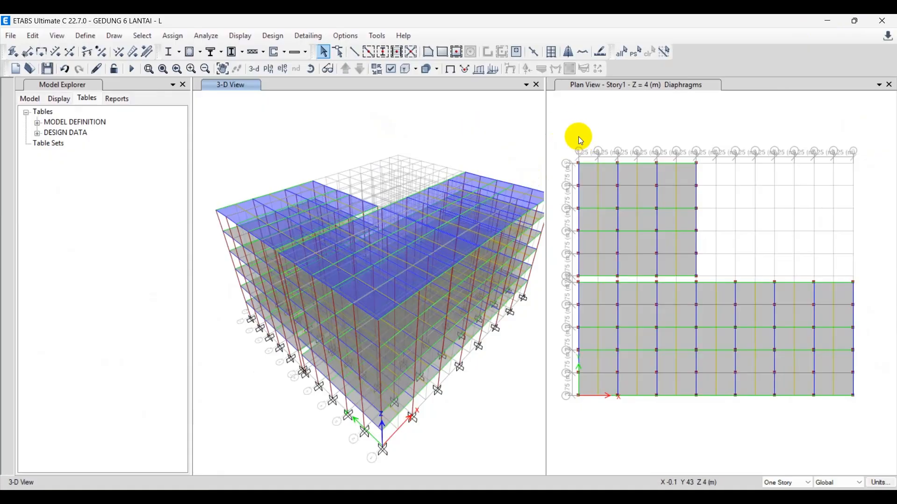
mouse_move(447, 174)
shift+middle_down()
mouse_move(459, 180)
mouse_move(436, 169)
shift+middle_up()
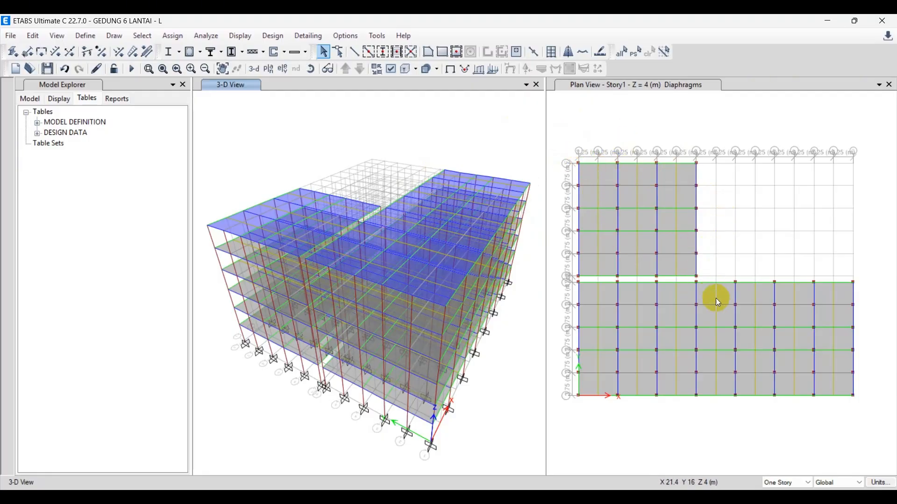
click(629, 200)
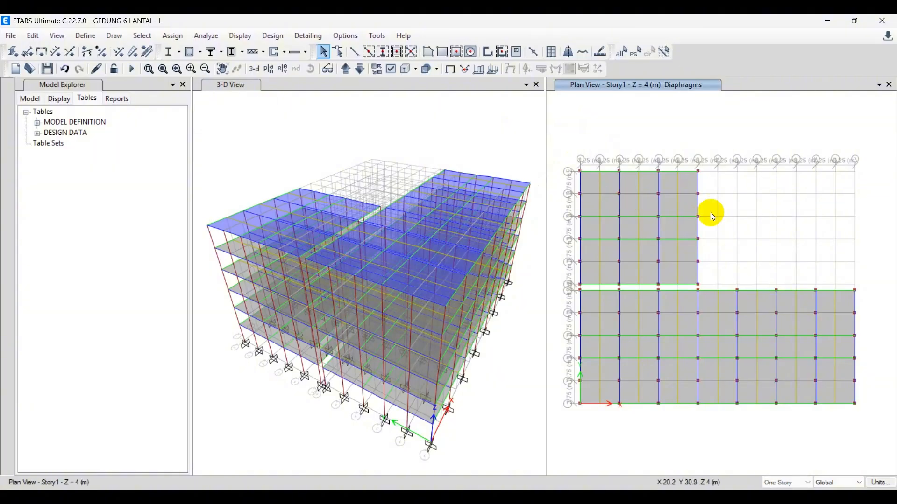
scroll(715, 220, up, 3)
scroll(715, 220, down, 3)
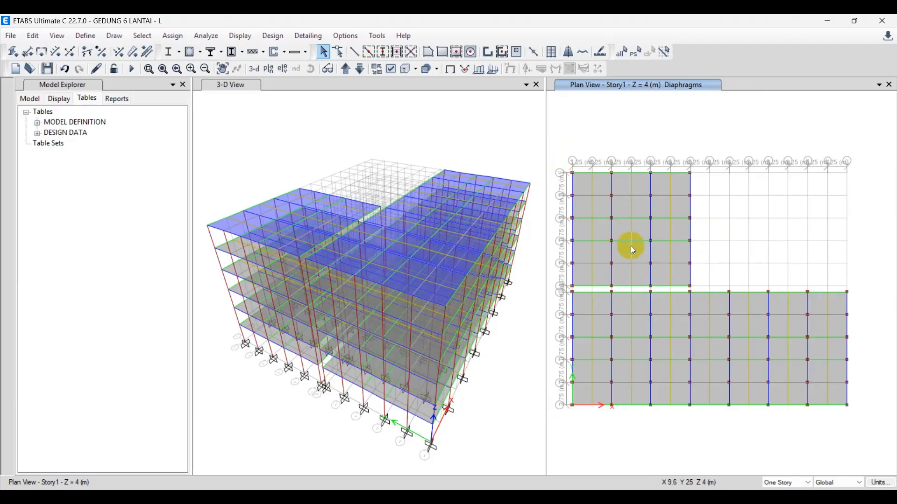
Step: Switch to the response-spectrum analysis workbook in Excel and set the sheet zoom to 100%
click(321, 481)
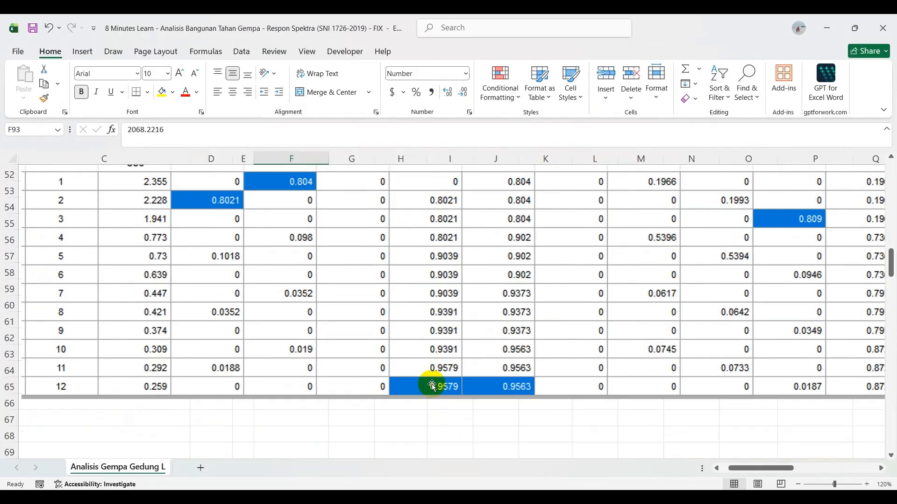
scroll(432, 387, up, 15)
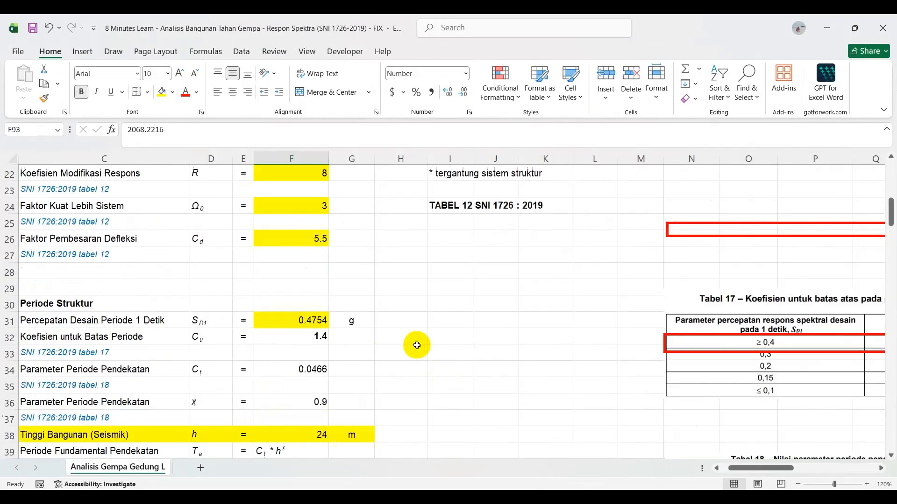
click(798, 485)
click(799, 485)
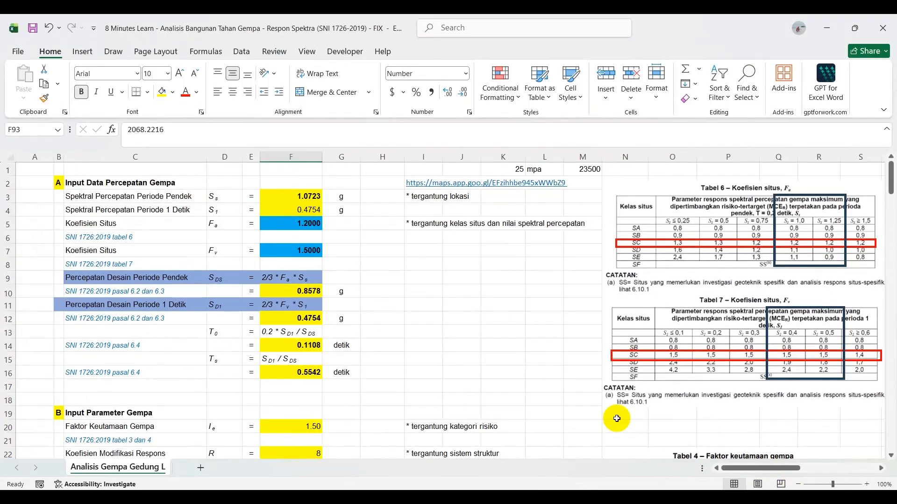
Step: Examine the manual and ETABS static base shears in X and Y in section F, Penskalaan Gaya
scroll(444, 327, down, 16)
scroll(444, 330, down, 9)
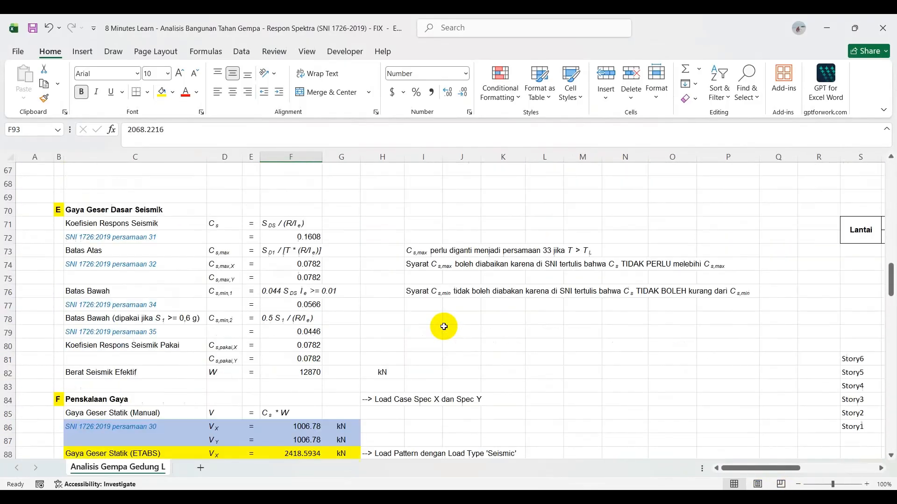
click(504, 305)
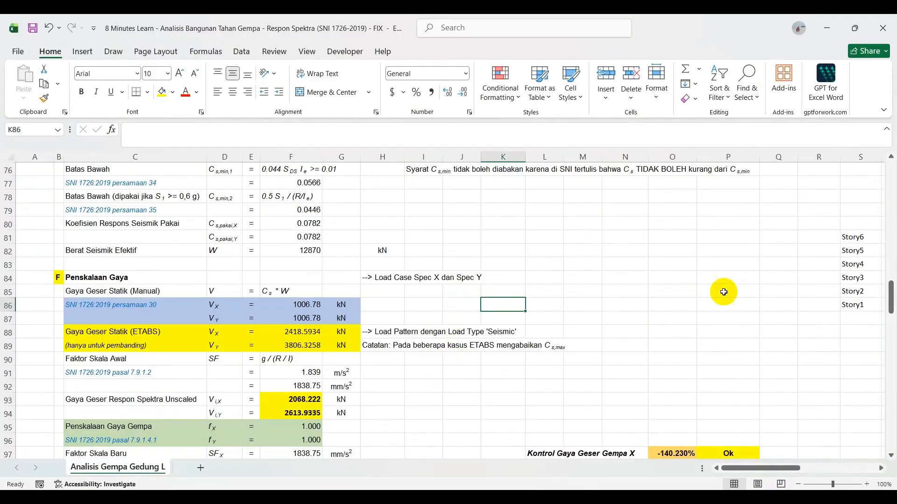
drag(90, 265, 116, 373)
scroll(113, 322, down, 2)
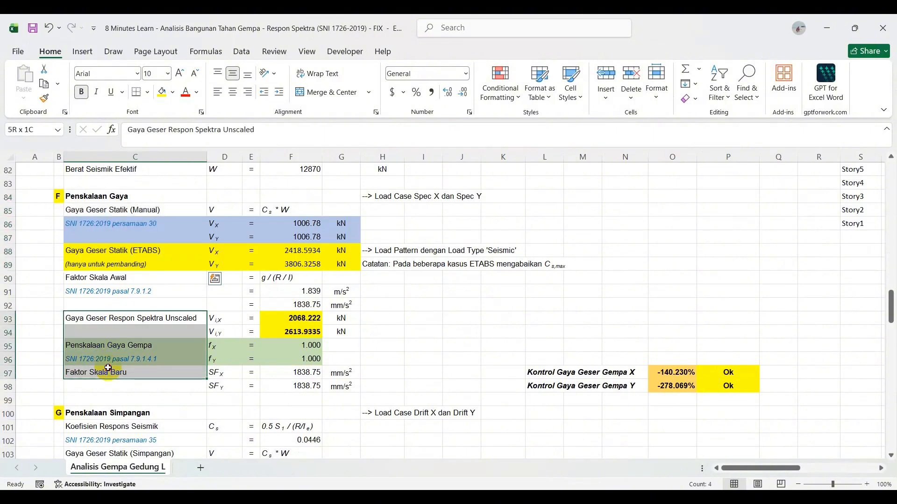
click(287, 237)
click(302, 225)
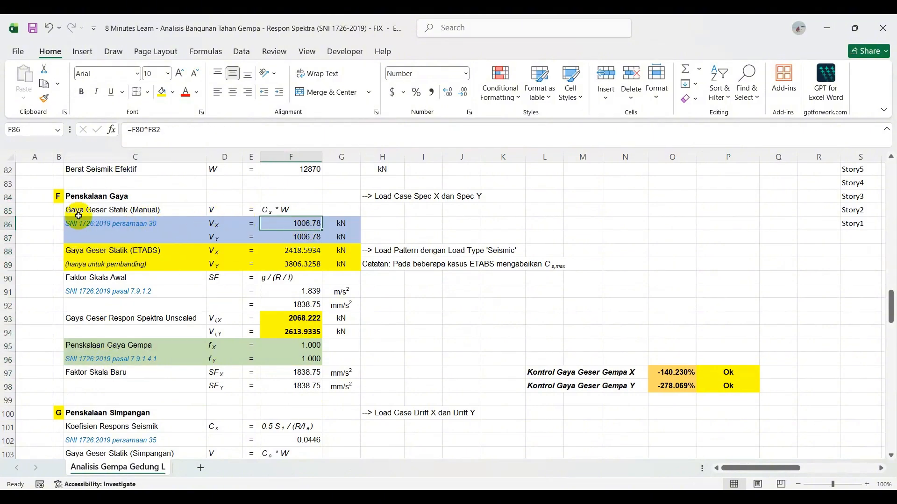
click(294, 237)
drag(126, 252, 297, 262)
click(285, 252)
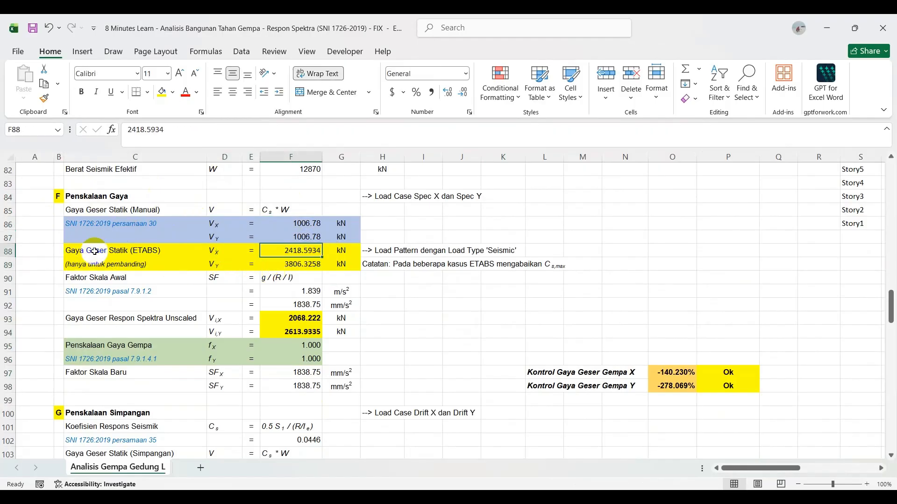
click(299, 264)
key(Down)
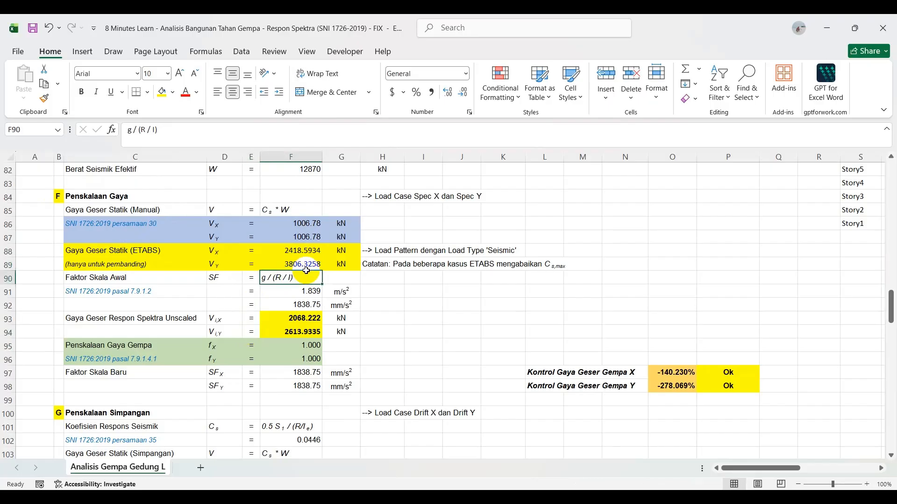
Step: Minimize the Excel workbook and return to the Story1 plan view in ETABS
click(827, 29)
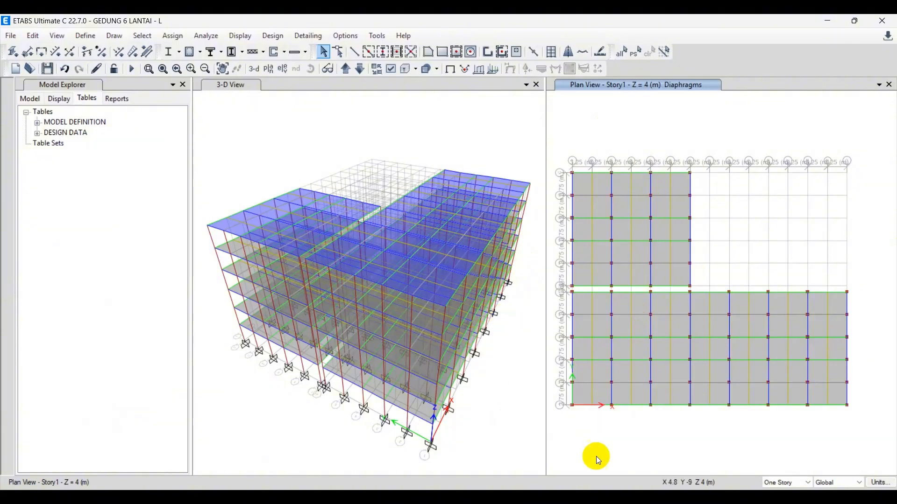
key(alt+Tab)
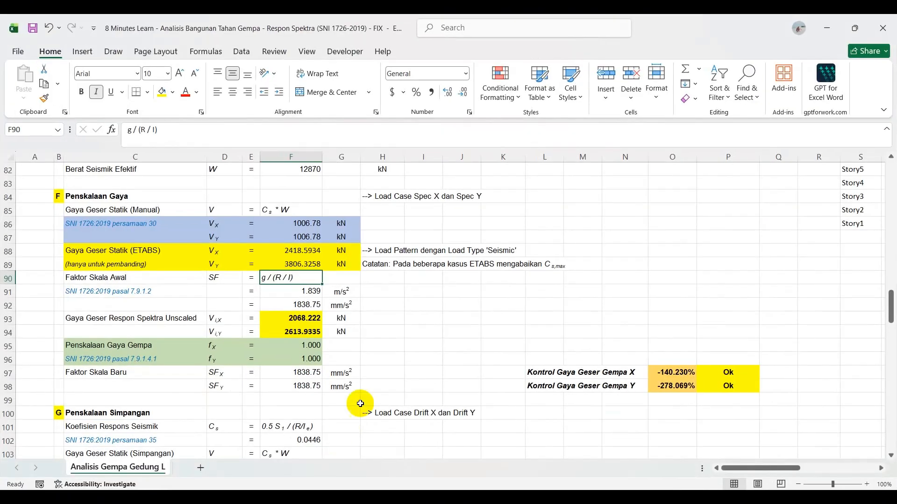
click(382, 371)
click(414, 333)
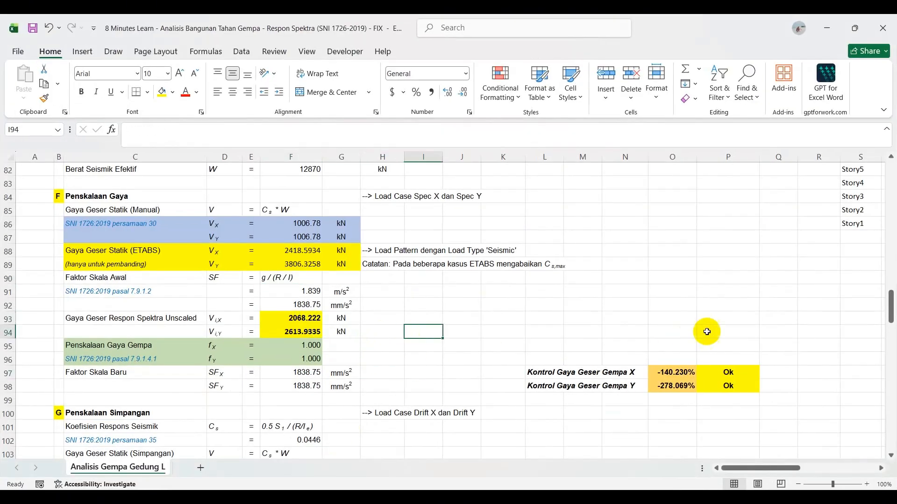
click(826, 29)
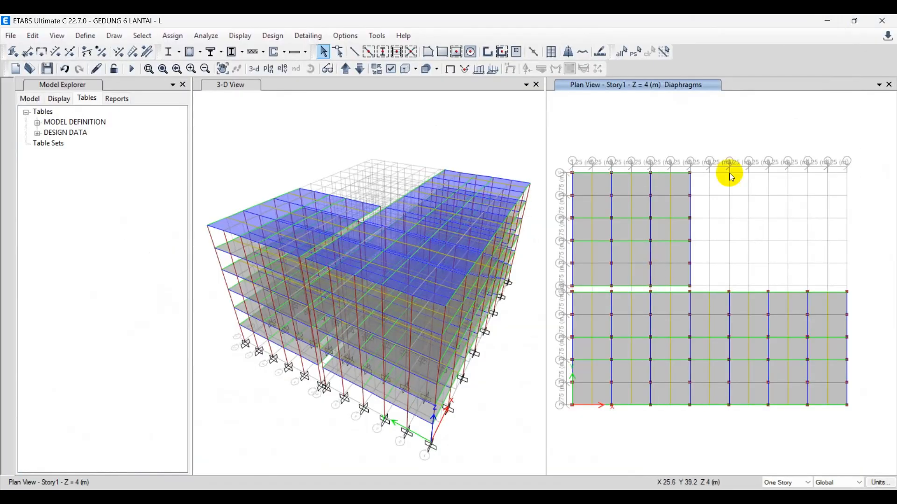
click(480, 142)
click(648, 129)
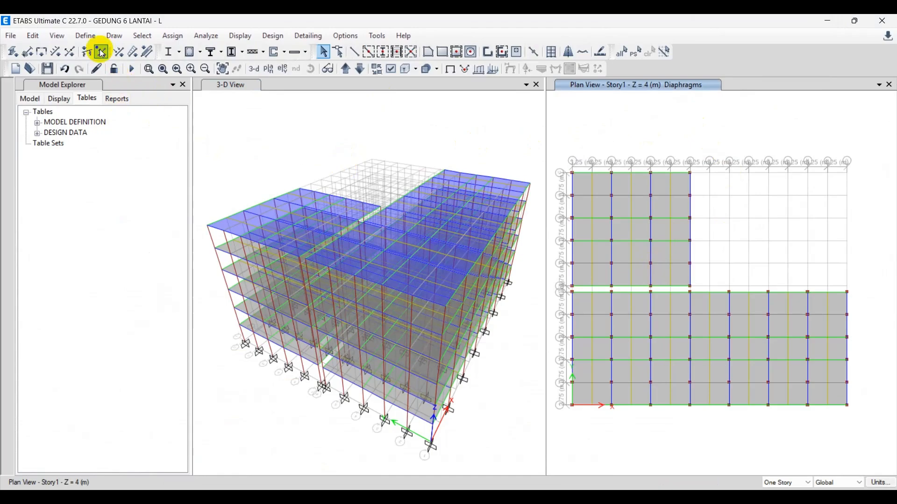
Step: Select all slabs that use the Slab 120 and SLAB 150 section properties
click(148, 37)
mouse_move(156, 54)
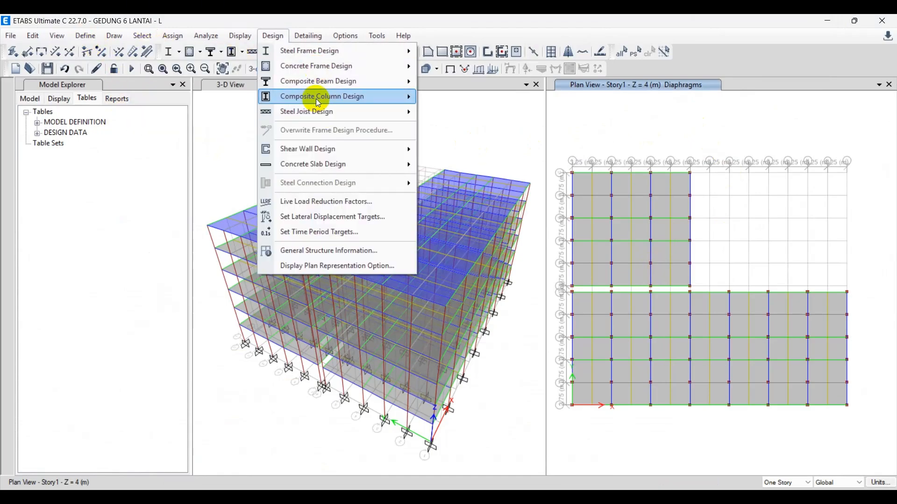
click(137, 36)
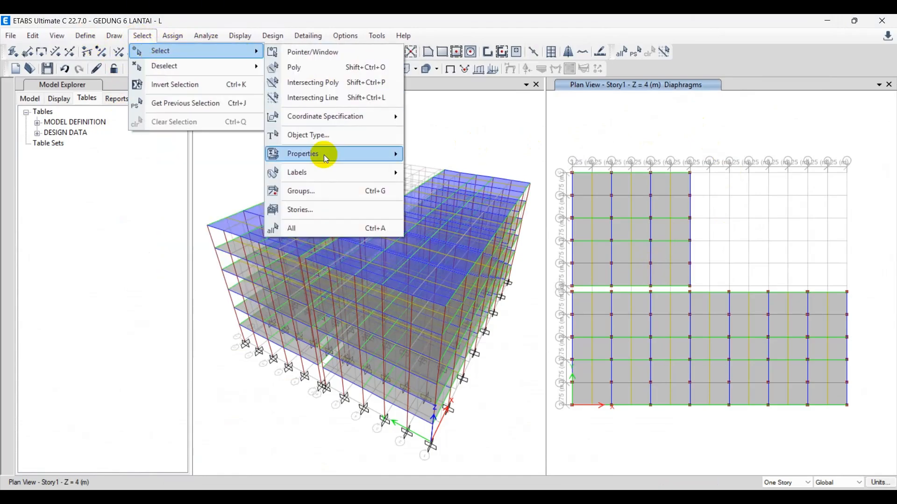
mouse_move(323, 155)
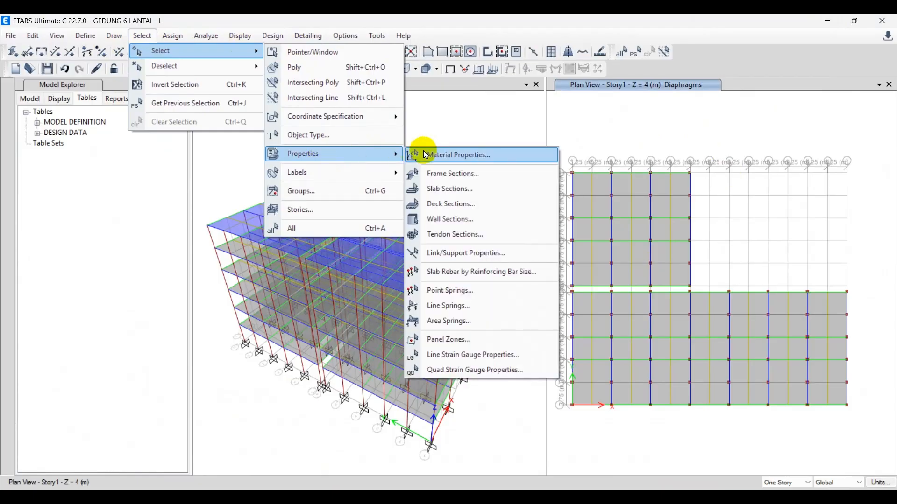
click(461, 193)
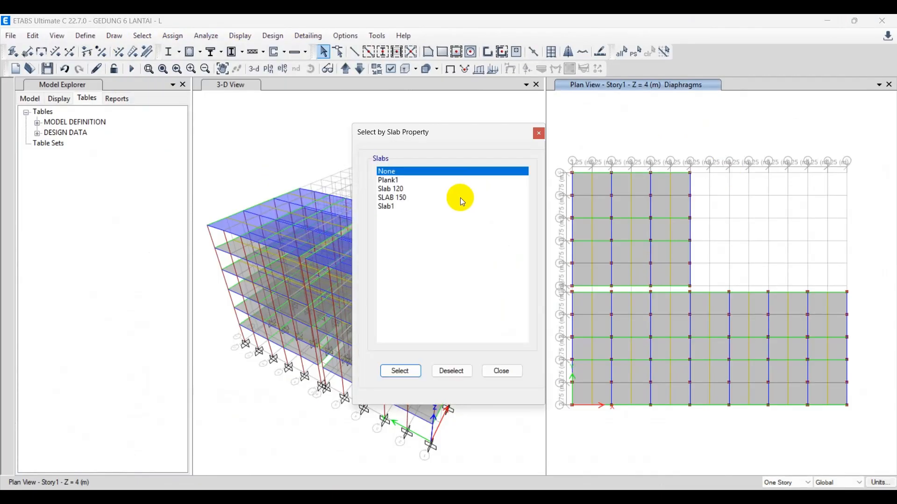
click(392, 187)
shift+click(401, 197)
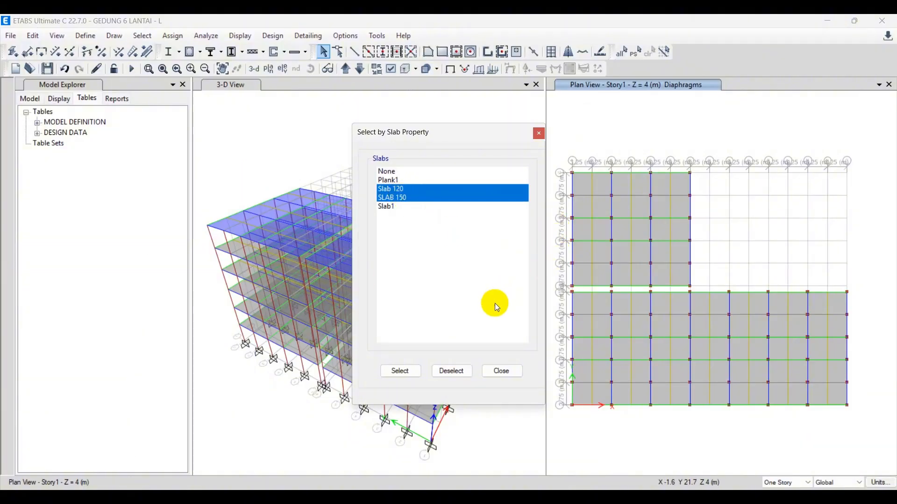
click(399, 372)
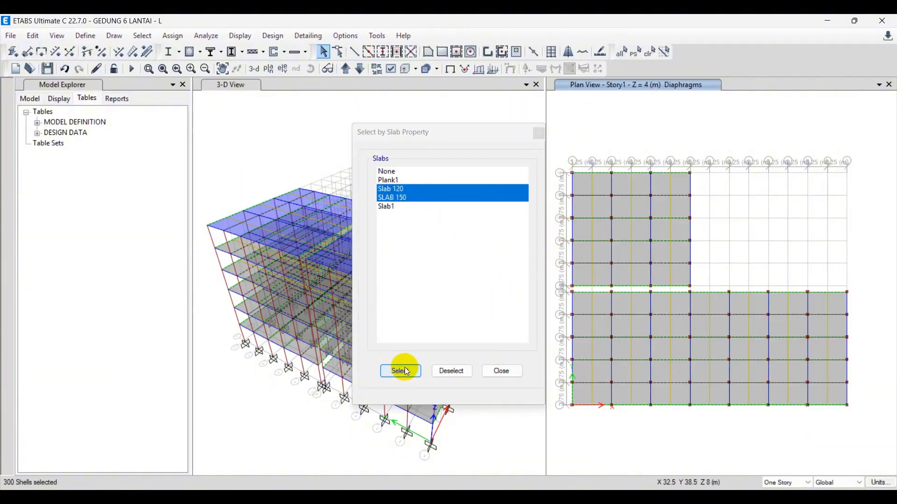
click(500, 372)
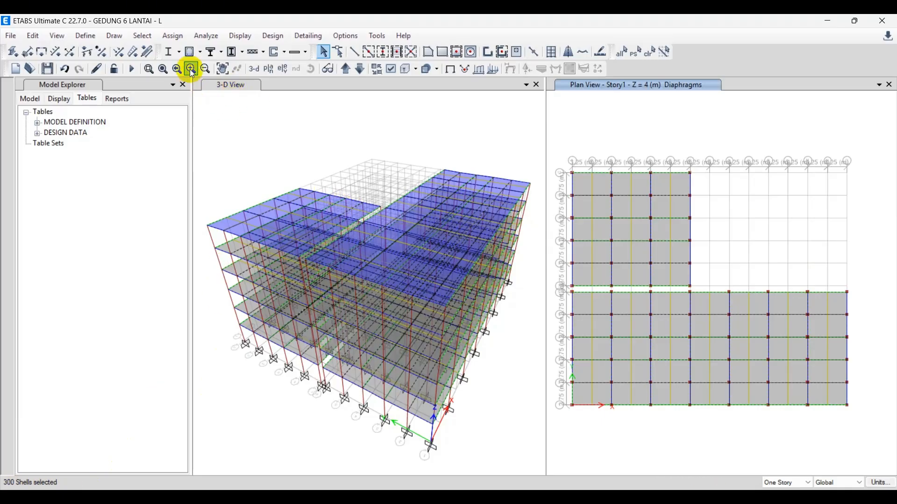
Step: Open the shell diaphragm assignment for the selected slabs and choose diaphragm D1
click(172, 37)
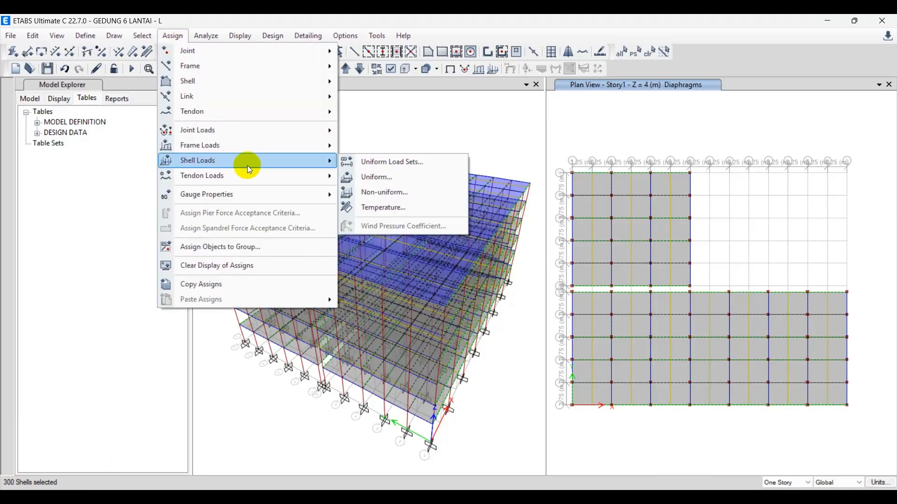
mouse_move(301, 82)
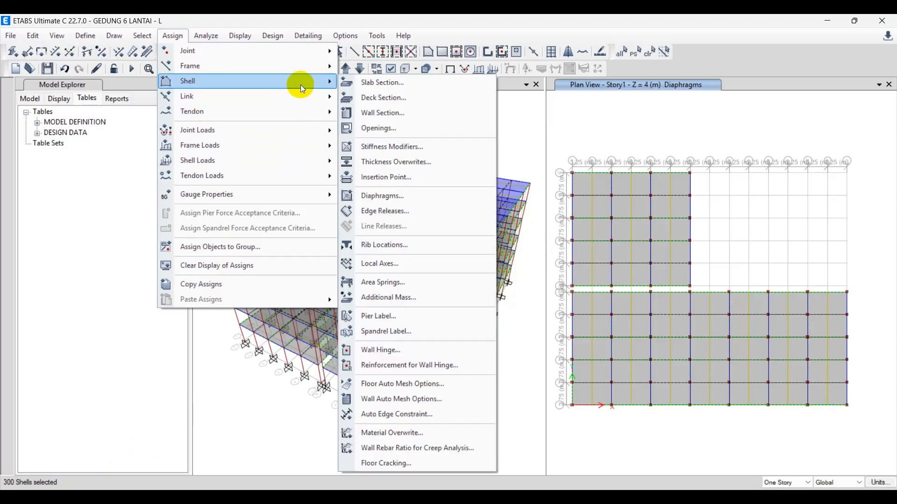
click(396, 200)
click(403, 180)
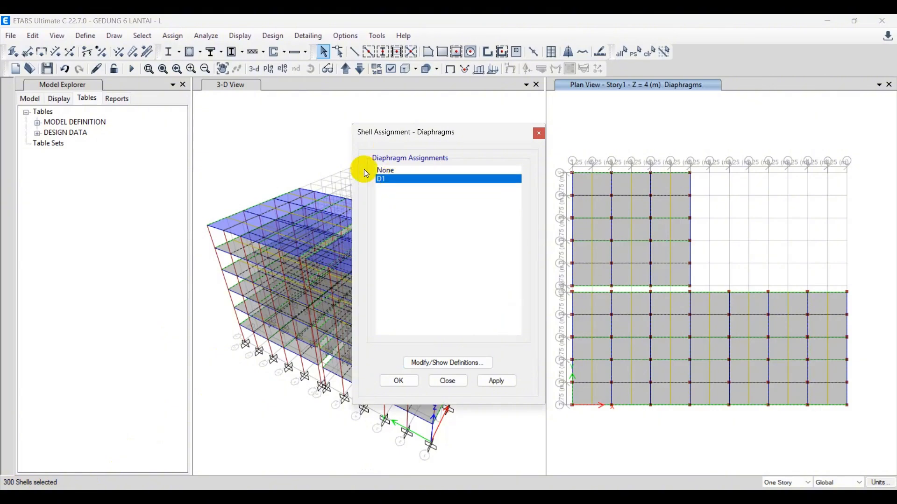
Step: Set the rigidity of diaphragm D1 to Semi Rigid in its definition
drag(434, 138, 346, 129)
click(390, 358)
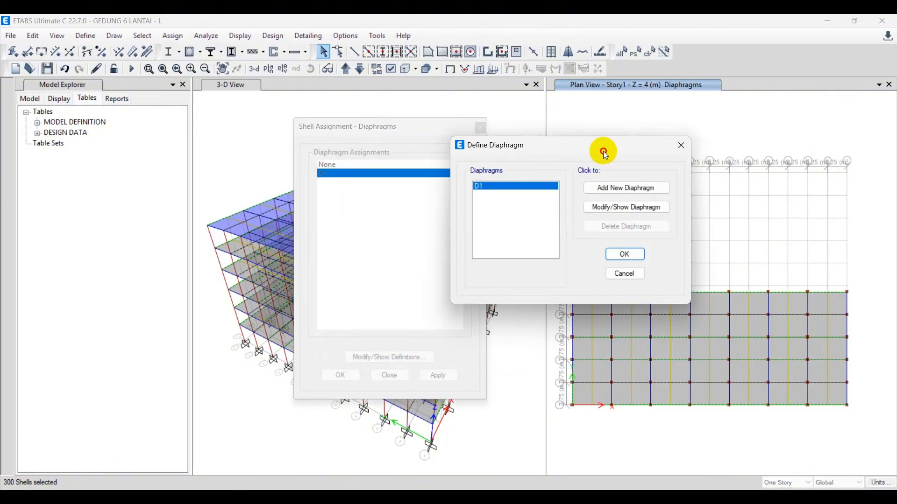
drag(604, 150, 665, 126)
click(700, 182)
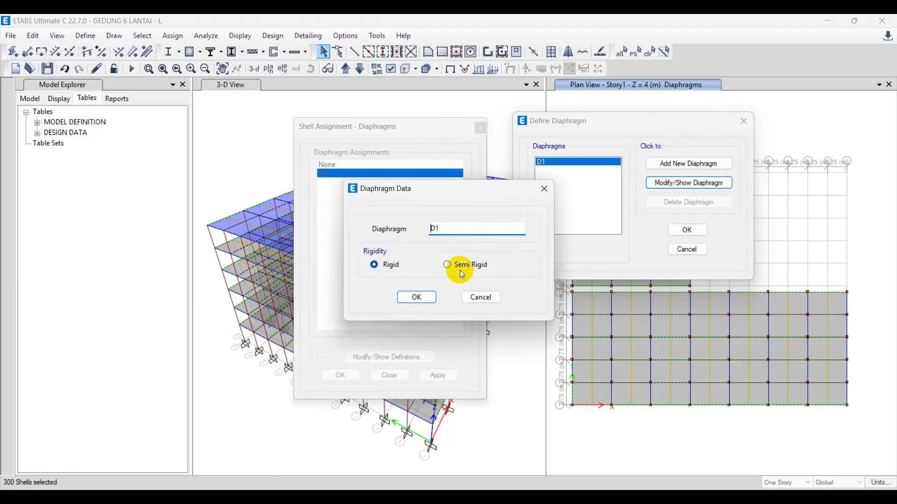
drag(449, 197, 625, 305)
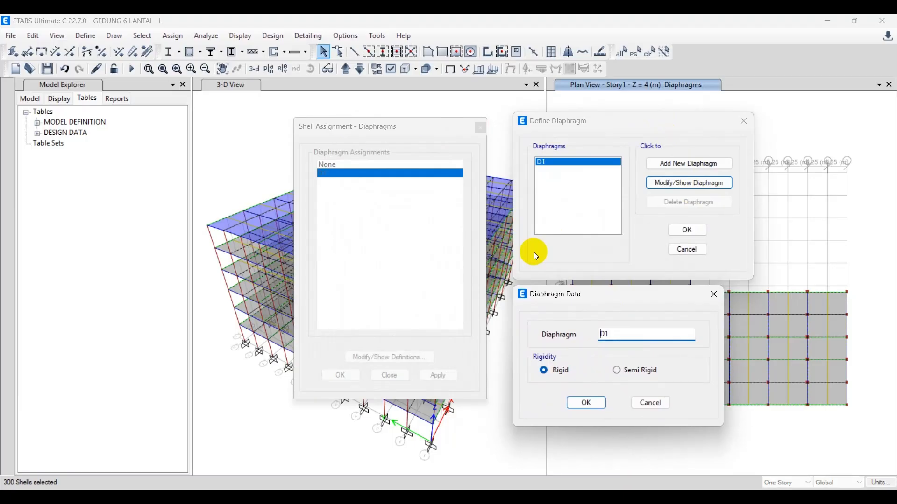
click(627, 373)
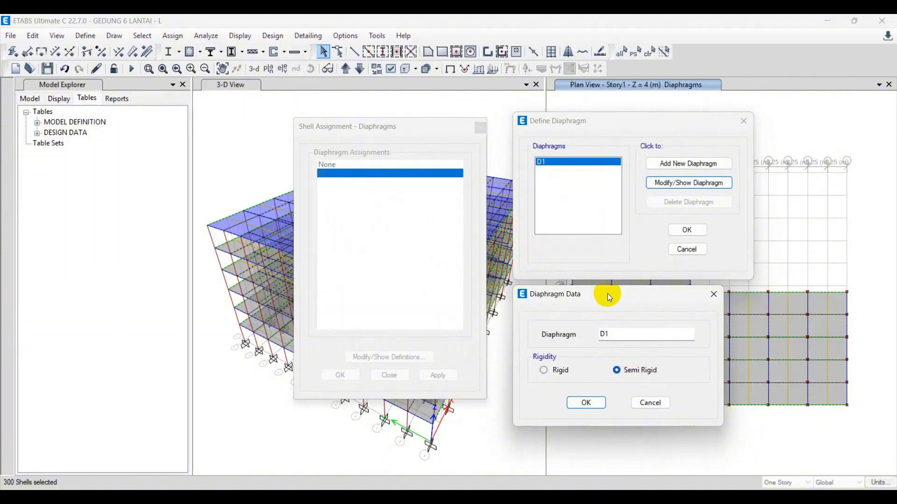
click(586, 403)
click(689, 230)
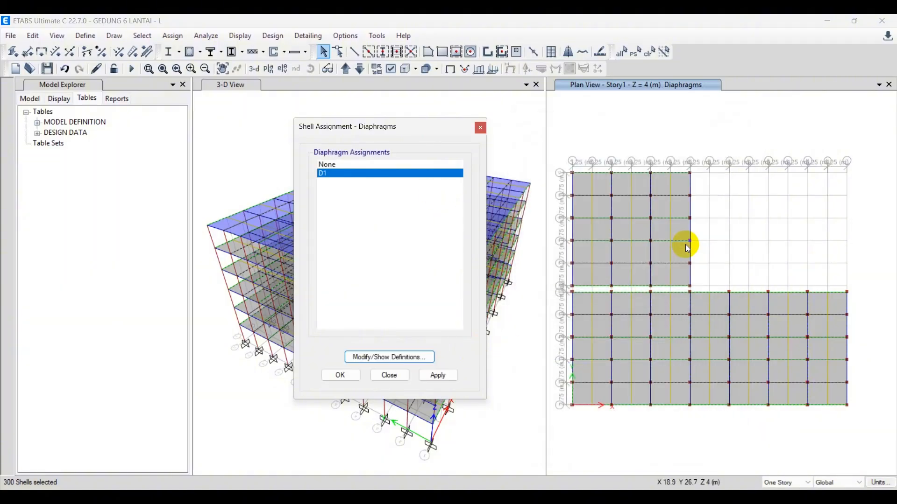
Step: Assign diaphragm D1 to the selected slabs and close the diaphragm assignment
click(435, 375)
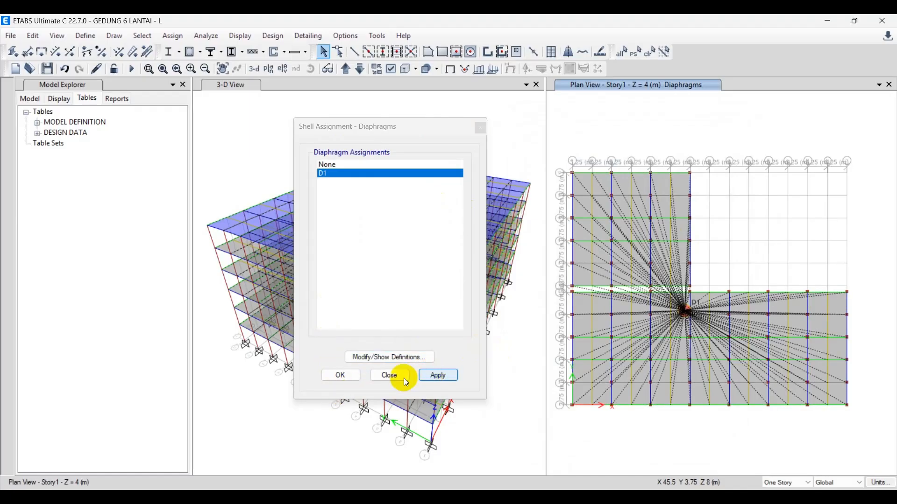
click(340, 376)
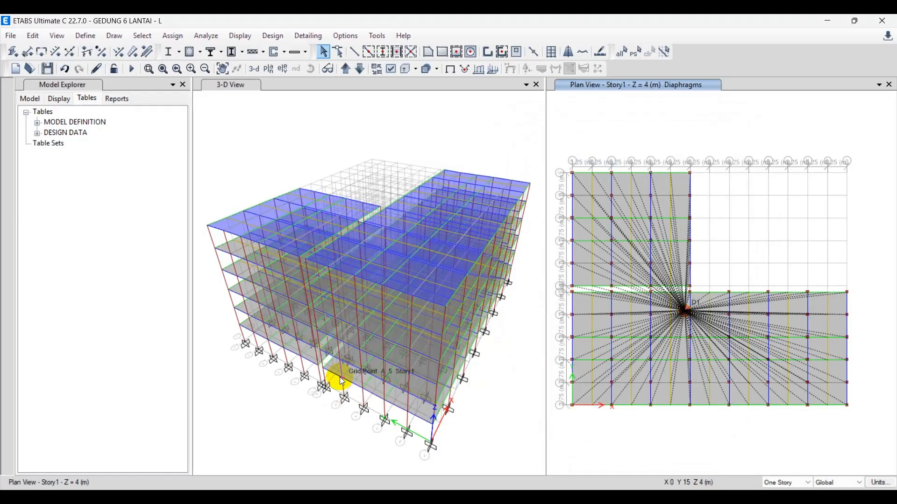
click(475, 155)
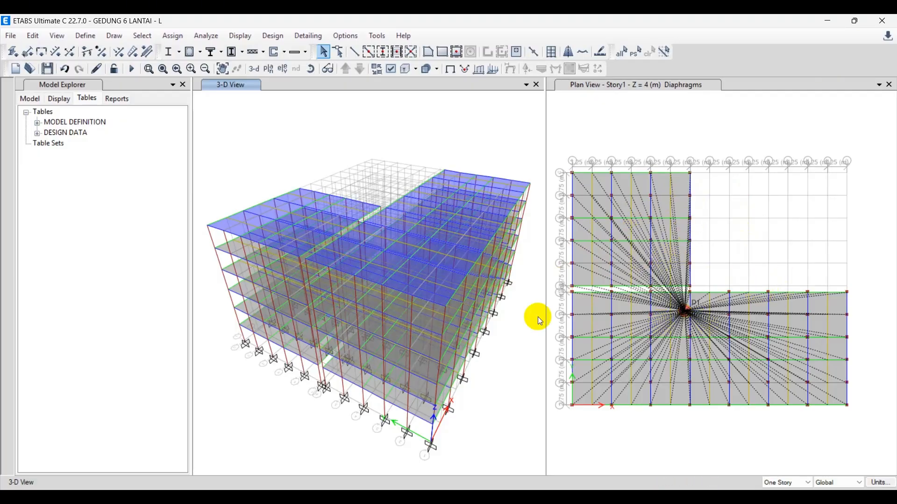
click(659, 137)
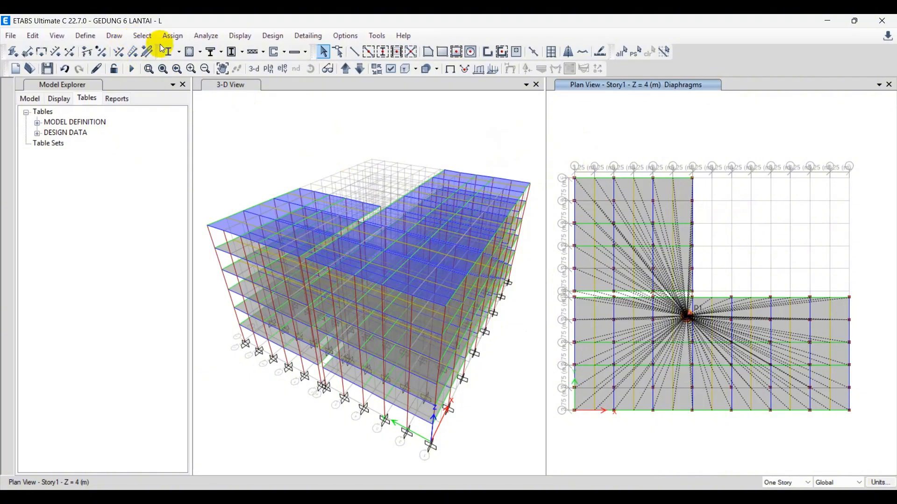
click(173, 36)
mouse_move(180, 65)
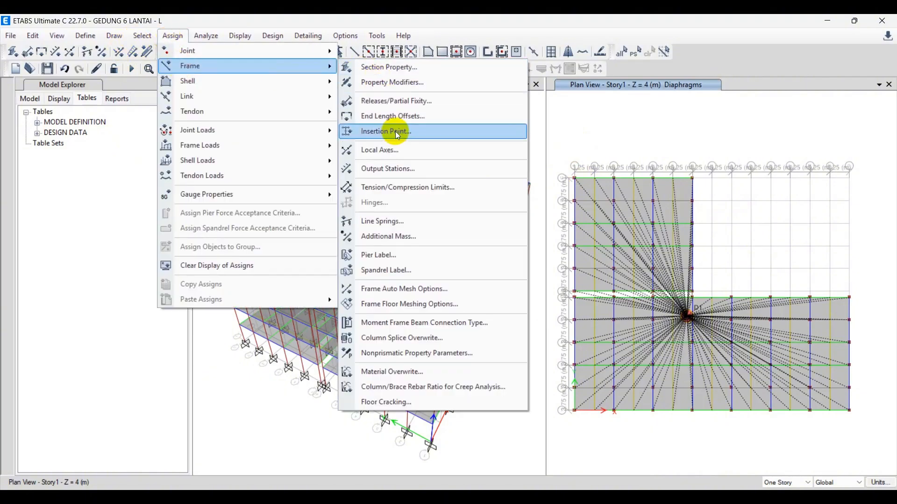
click(395, 117)
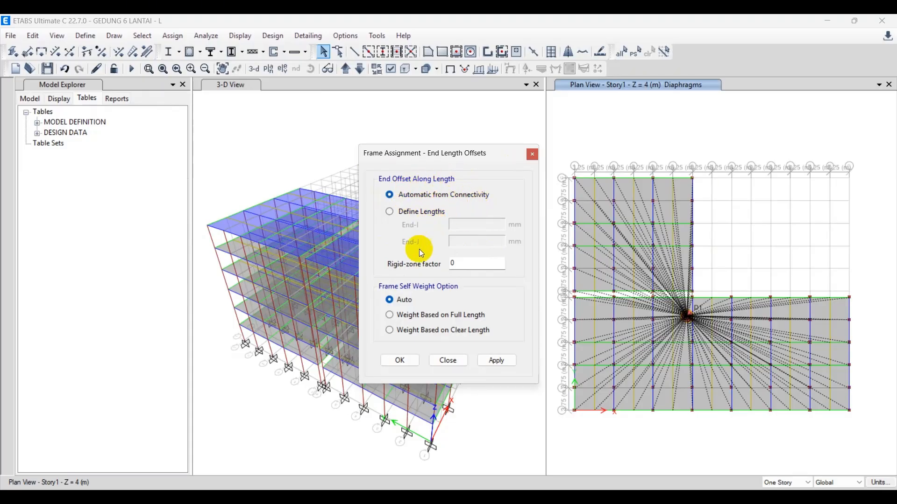
drag(449, 265, 517, 262)
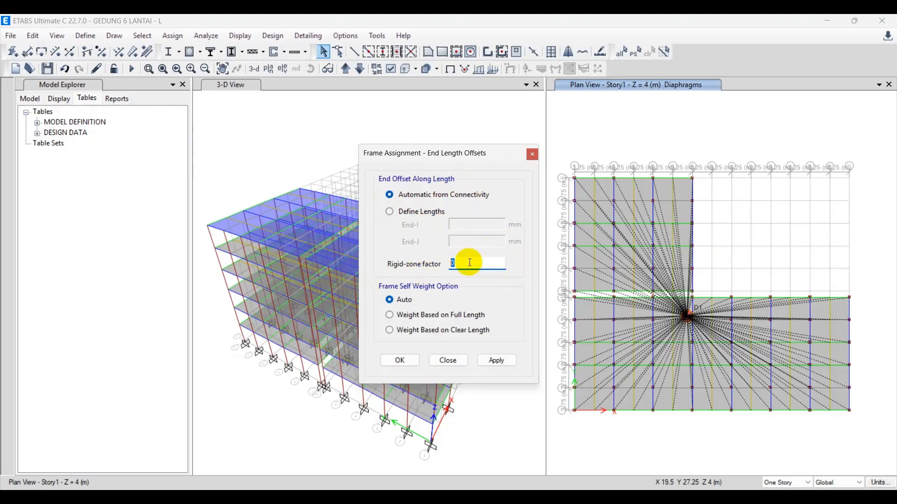
click(532, 155)
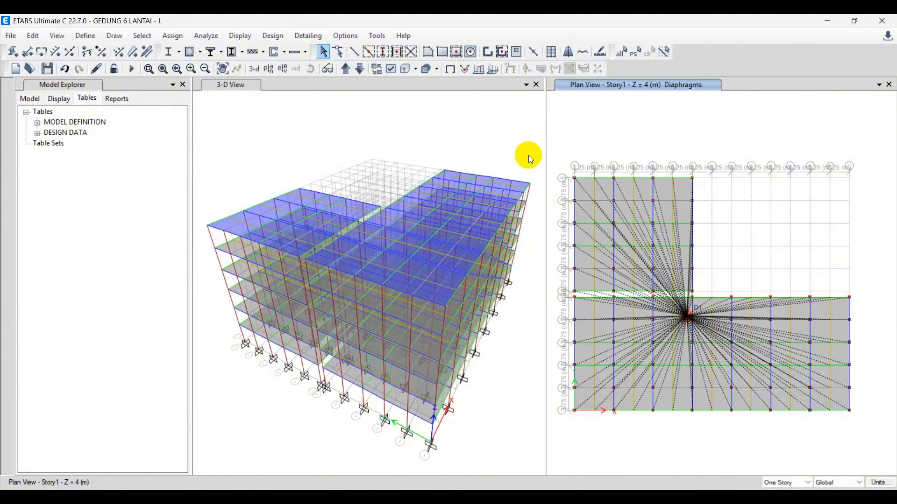
Step: Select all frames that use the BA-X 30/50, BA-Y 25/40, BI-X 40/60, BI-Y 30/50 and K1 section properties
click(143, 37)
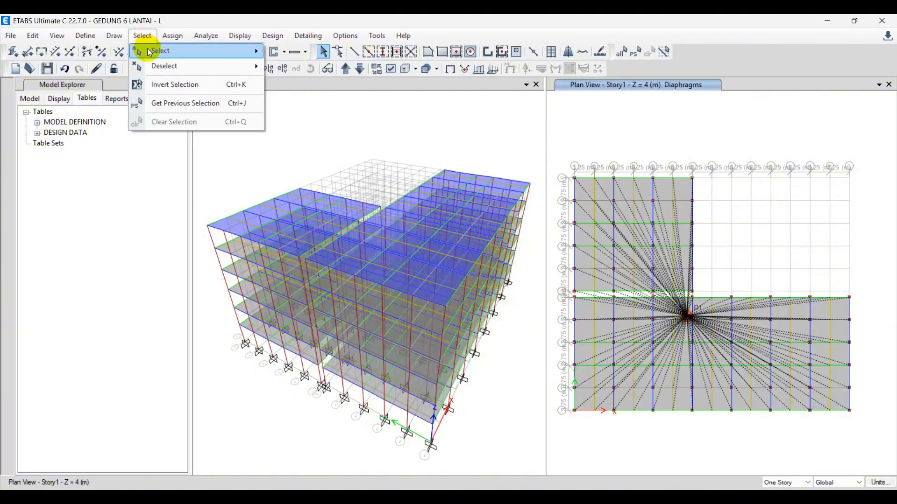
mouse_move(148, 50)
mouse_move(333, 153)
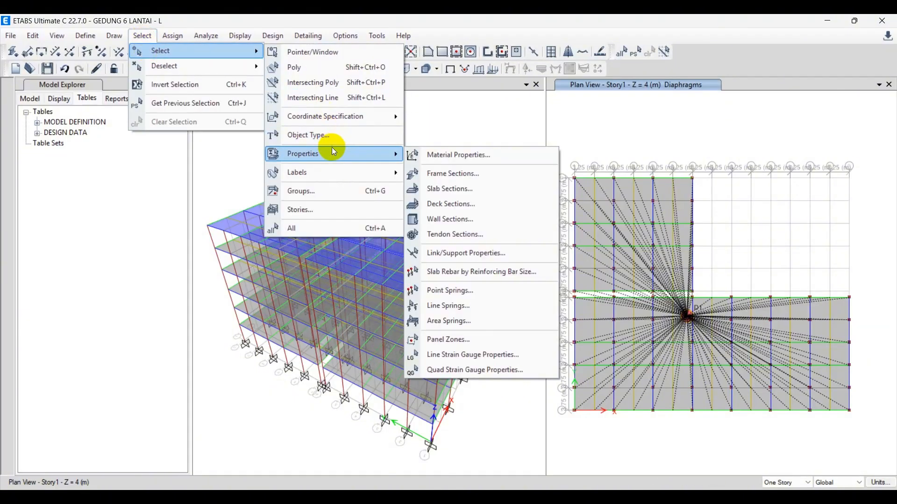
click(458, 174)
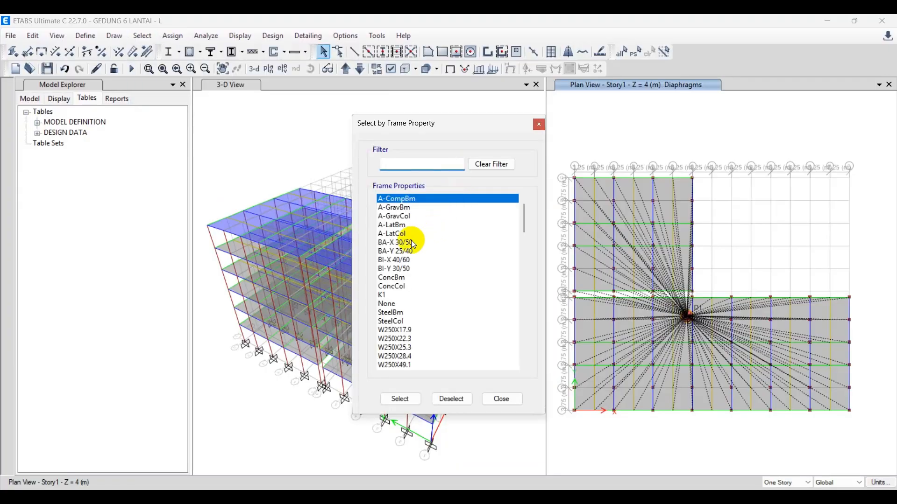
drag(410, 242, 405, 270)
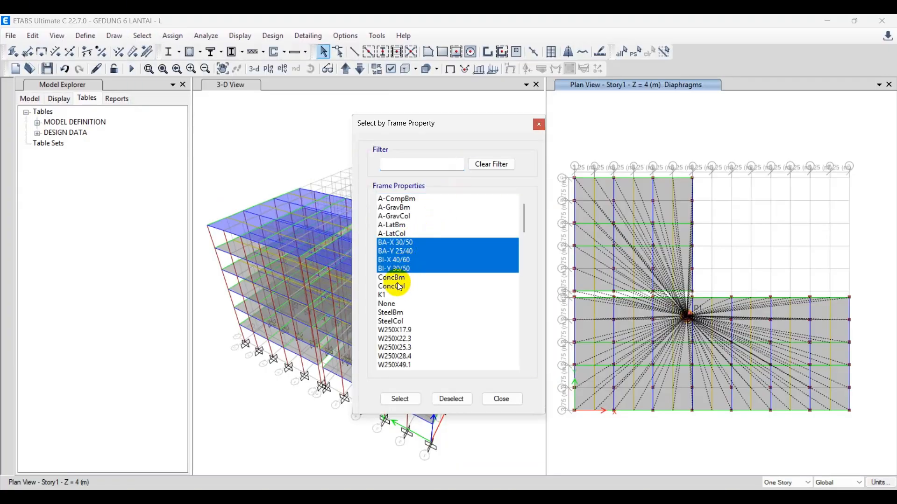
ctrl+click(396, 296)
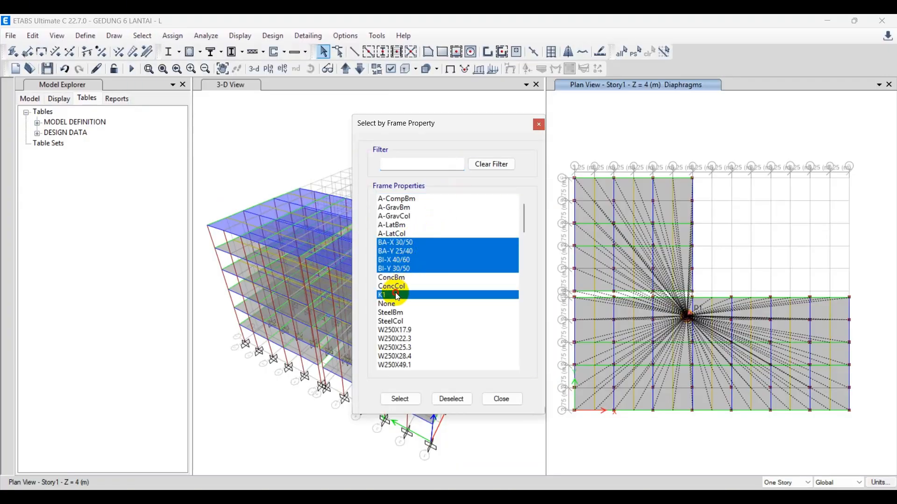
click(410, 400)
click(512, 400)
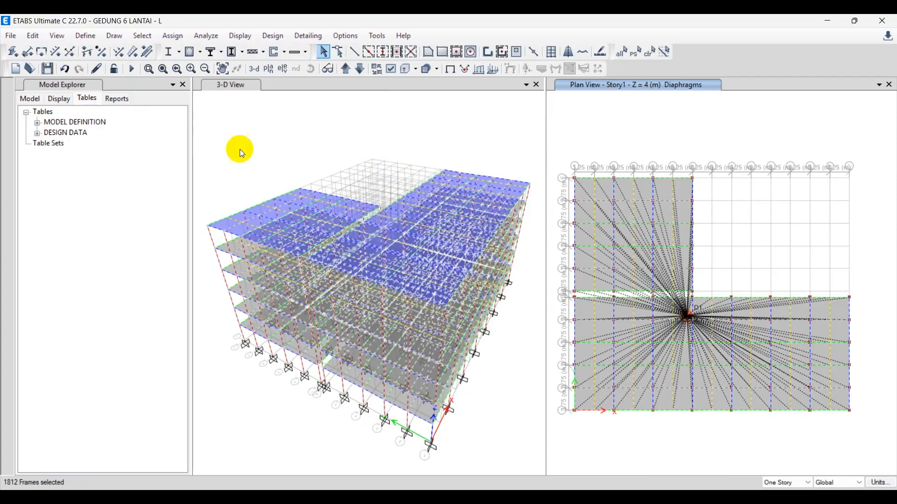
Step: Assign end length offsets to the selected frames, automatic from connectivity, with a rigid-zone factor of 0.5
click(174, 38)
mouse_move(185, 63)
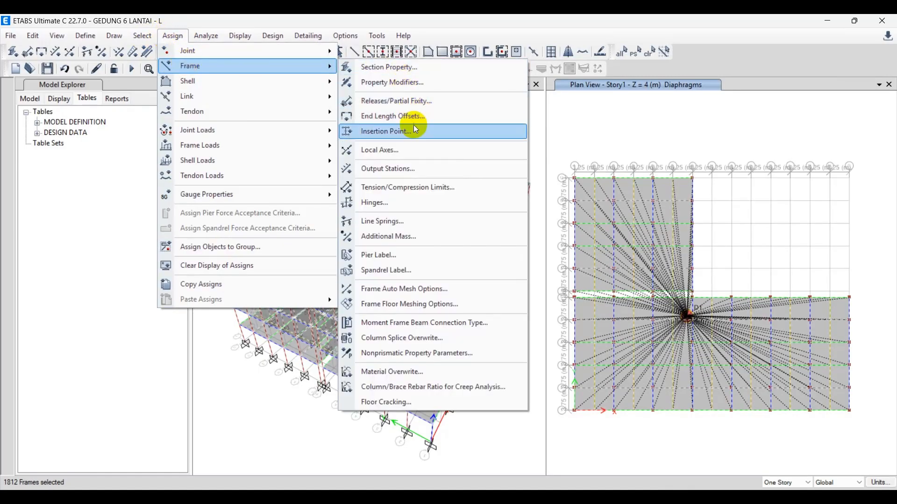
click(449, 120)
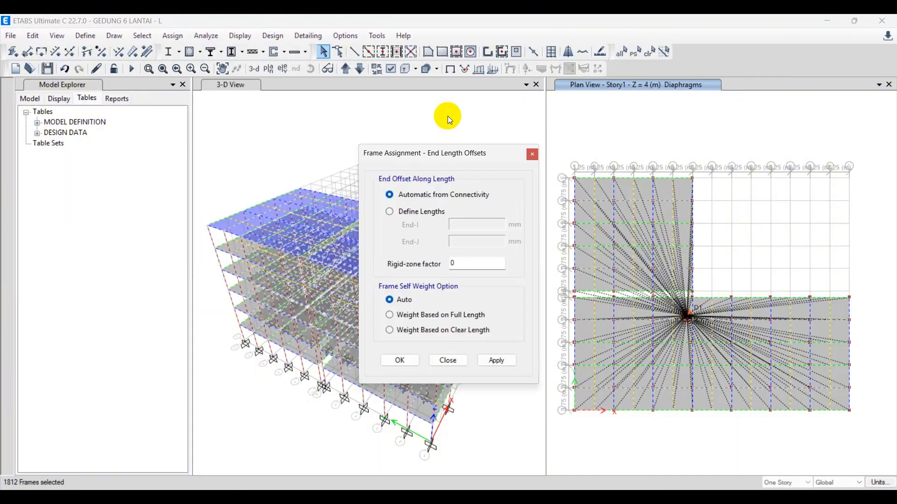
click(466, 267)
text(.5)
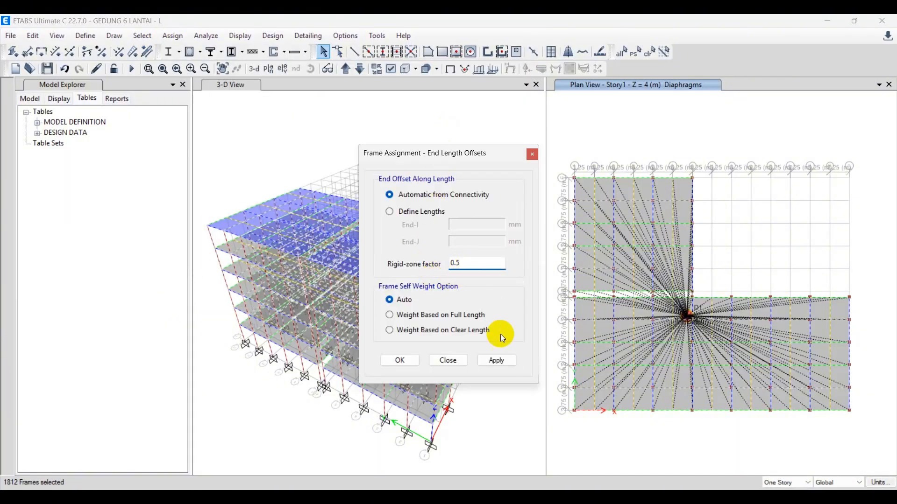
click(497, 360)
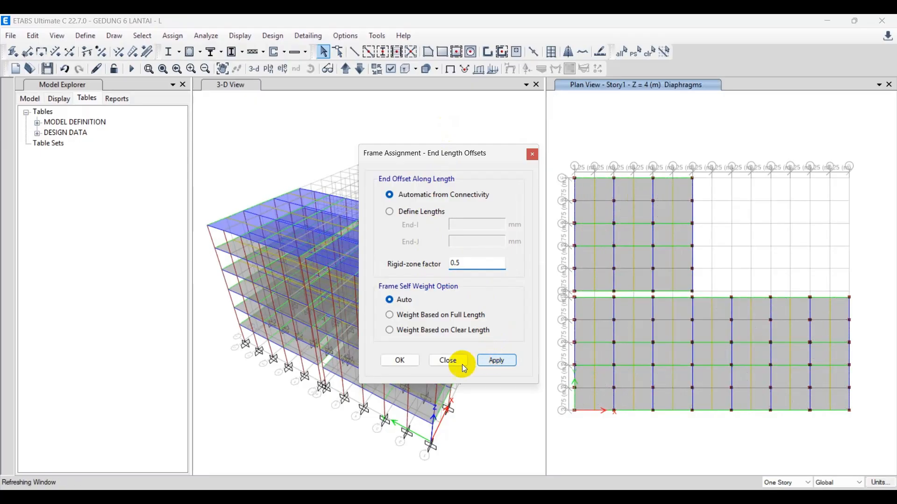
click(400, 361)
Step: Open the object information of the roof-edge joint beside the building corner and examine its restraint, mass and group assignments
click(318, 161)
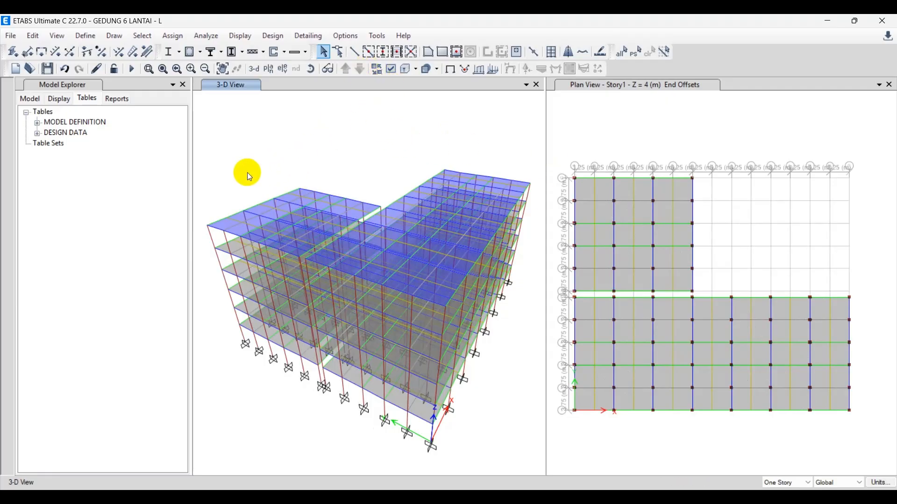
scroll(215, 214, up, 3)
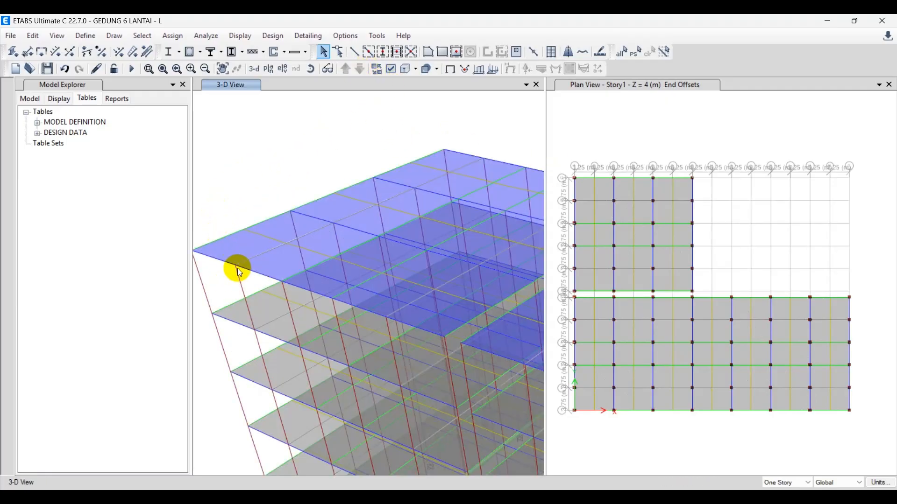
click(237, 267)
right_click(237, 268)
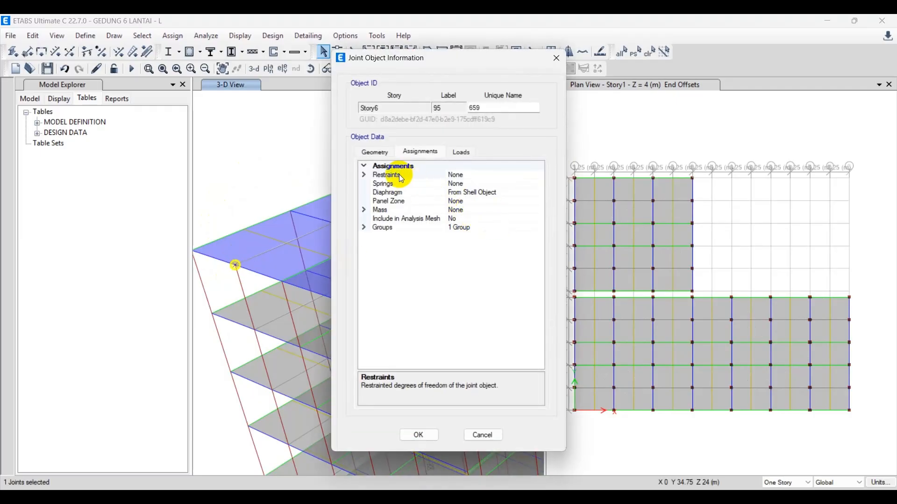
click(364, 177)
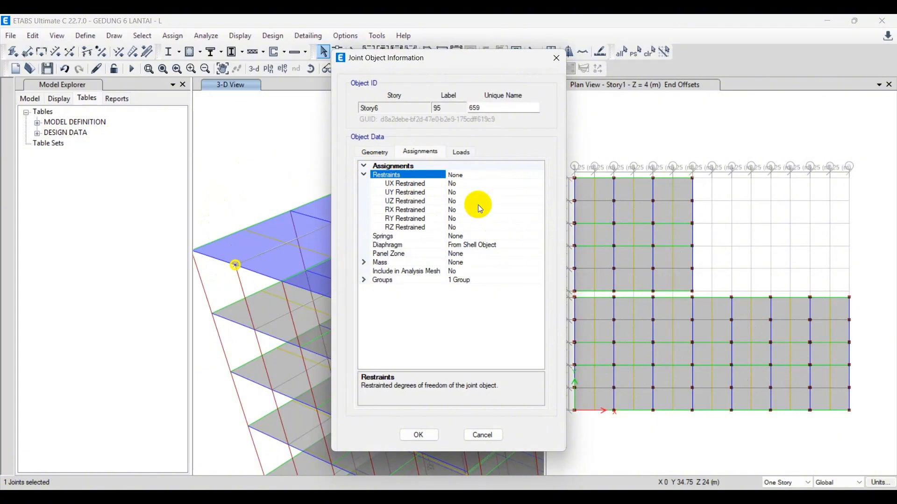
click(365, 265)
click(364, 323)
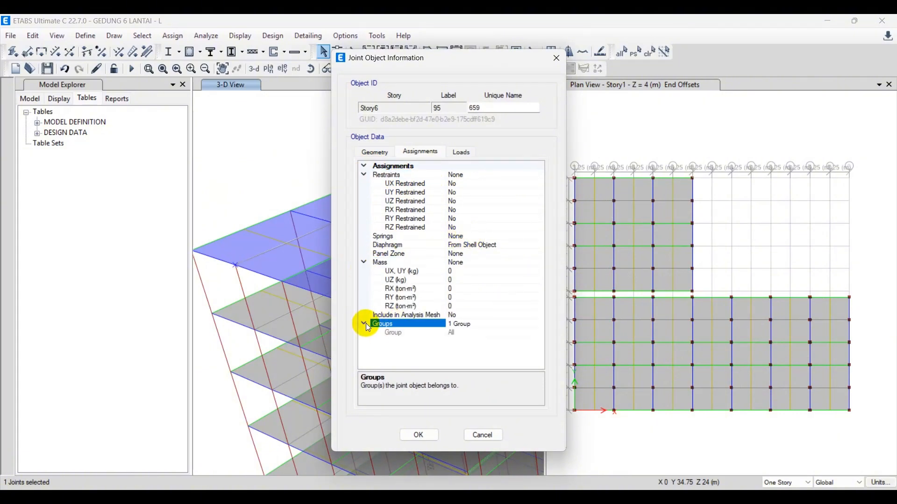
Step: Examine the joint's geometry, connected frames and loads, and close its object information
click(375, 153)
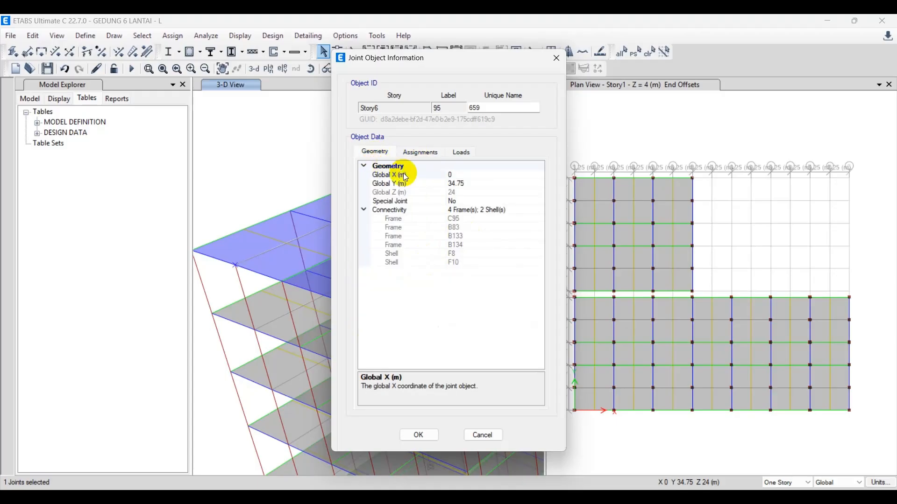
click(467, 221)
click(473, 228)
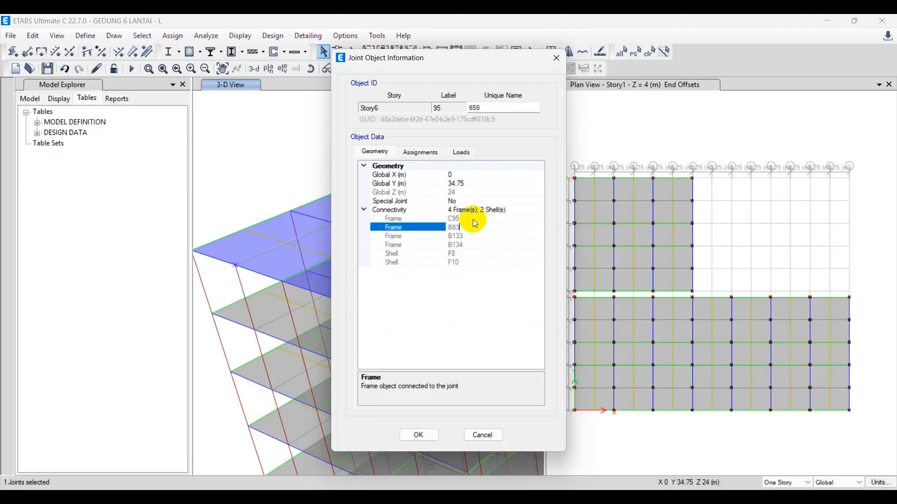
click(477, 241)
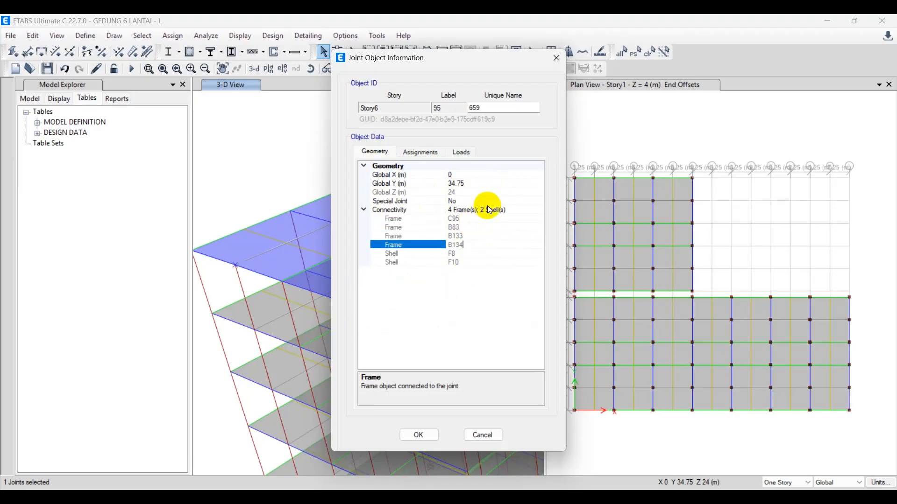
click(461, 153)
click(363, 166)
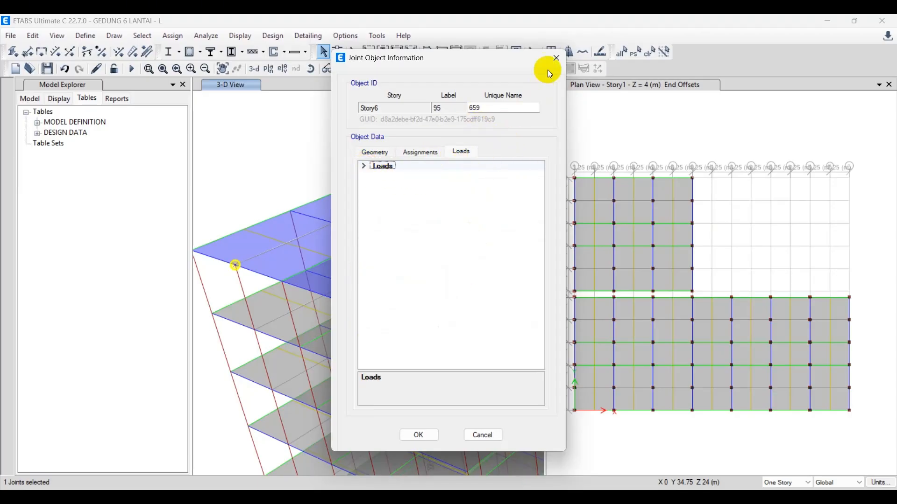
click(556, 58)
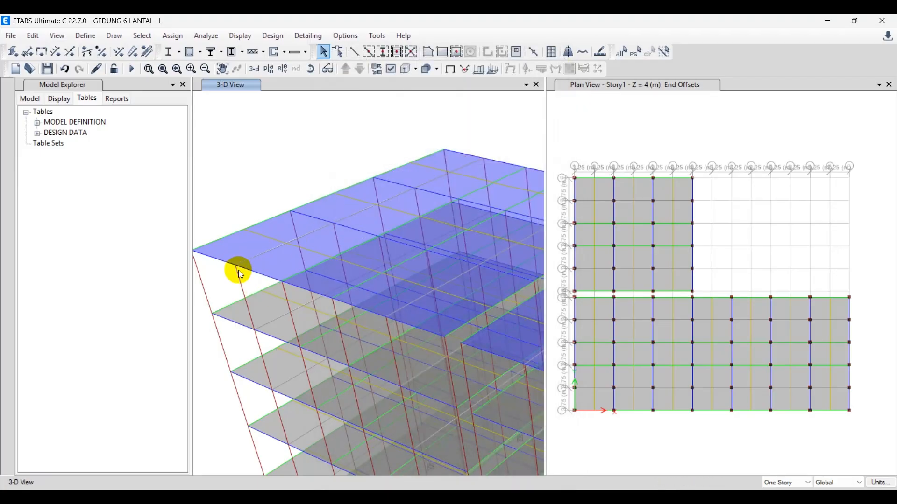
Step: Show the objects shrunk in the 3-D view to examine the roof-edge joint, and restore the normal display
click(376, 69)
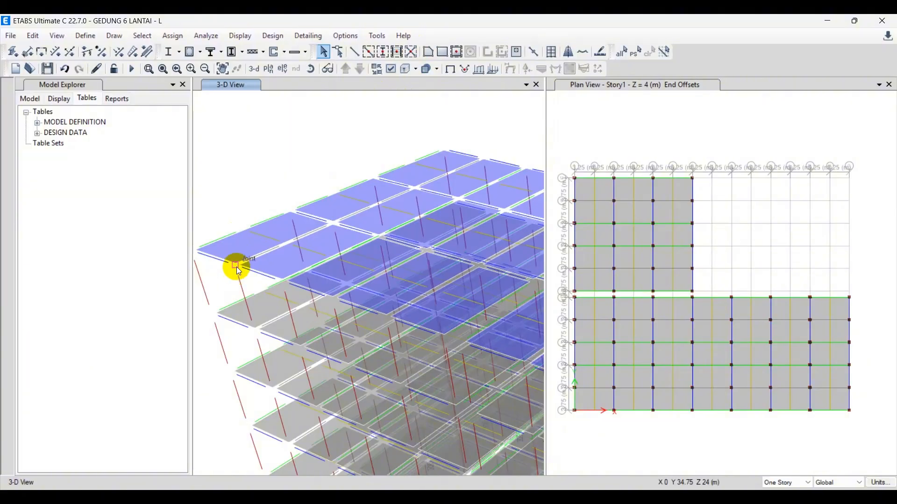
click(240, 282)
click(240, 282)
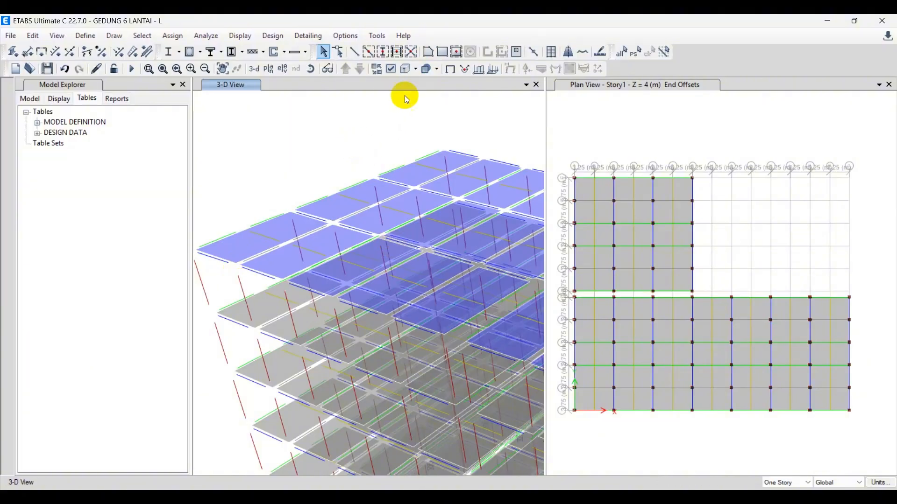
click(377, 69)
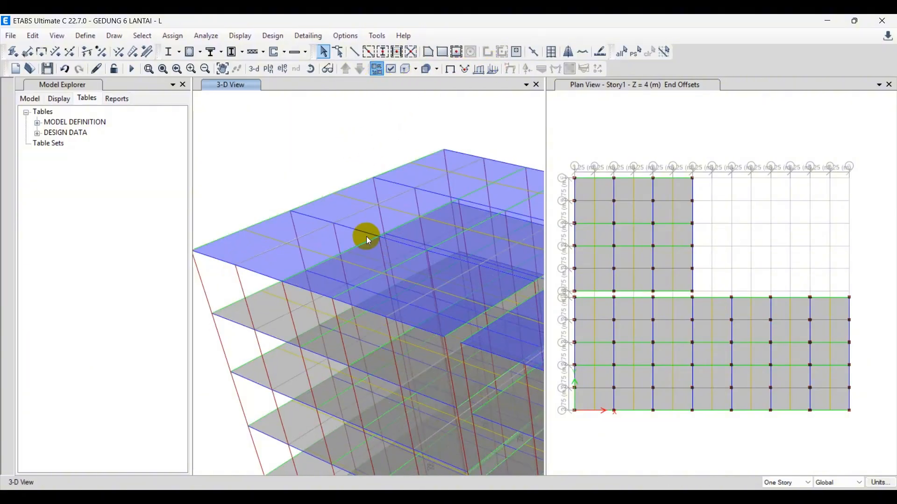
scroll(366, 236, down, 5)
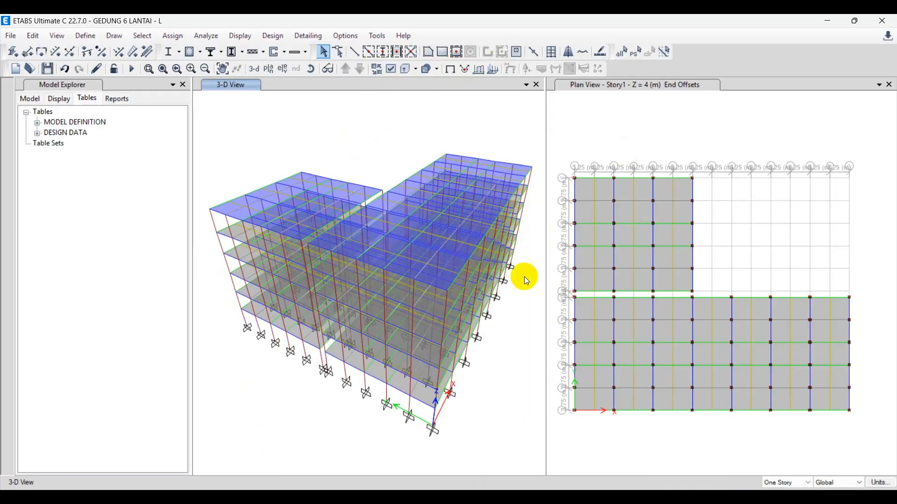
shift+middle_drag(508, 288, 503, 299)
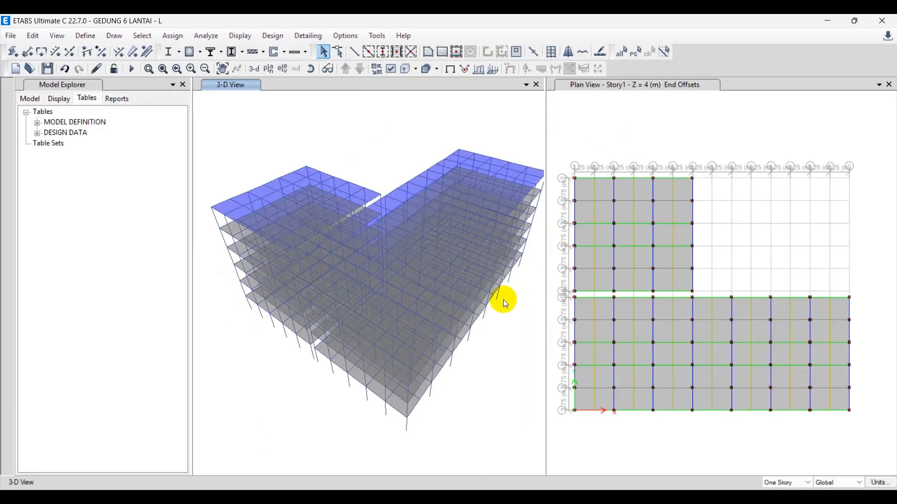
Step: Open the STATIK - X load case from the load case definitions and put its load pattern's scale factor into editing
click(88, 40)
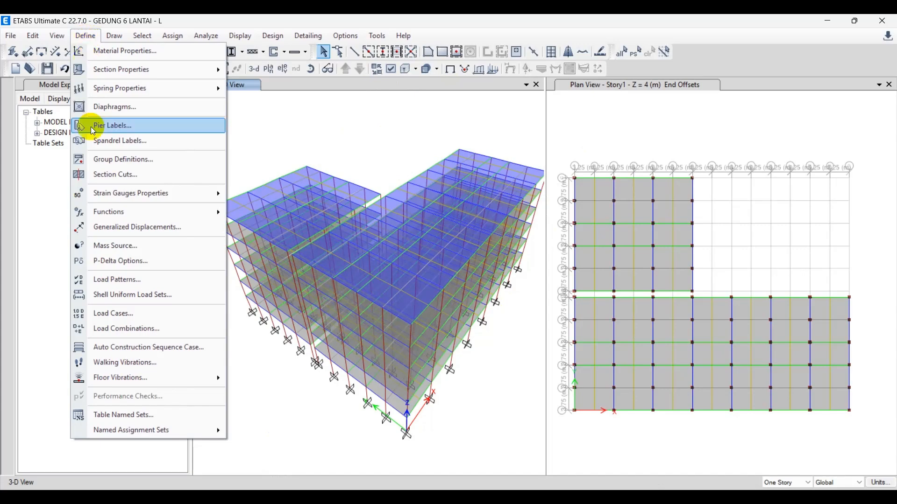
click(134, 323)
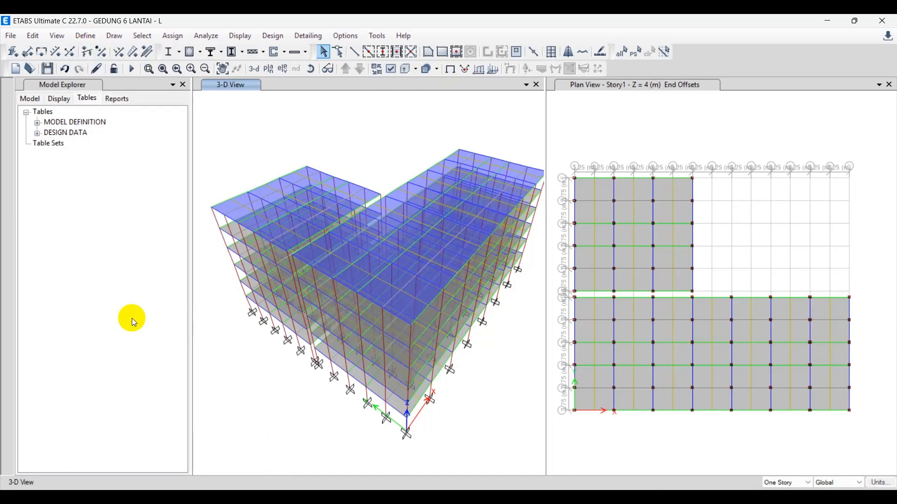
click(370, 262)
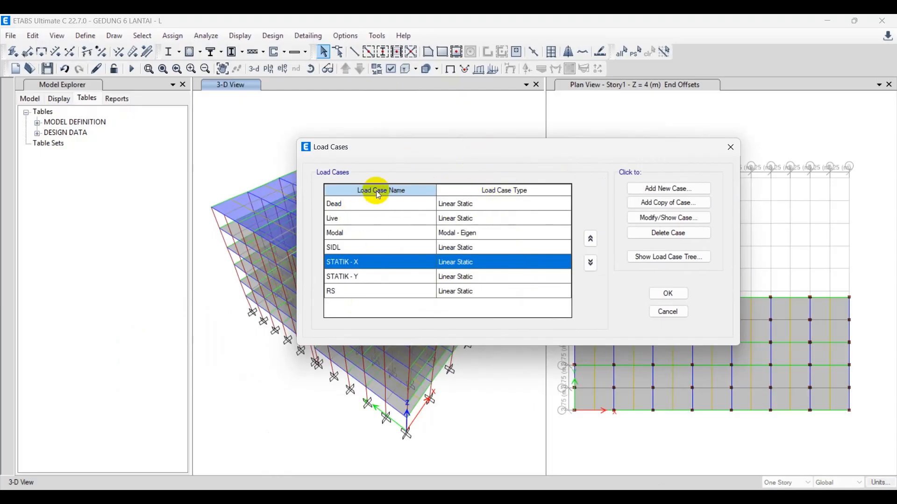
click(388, 277)
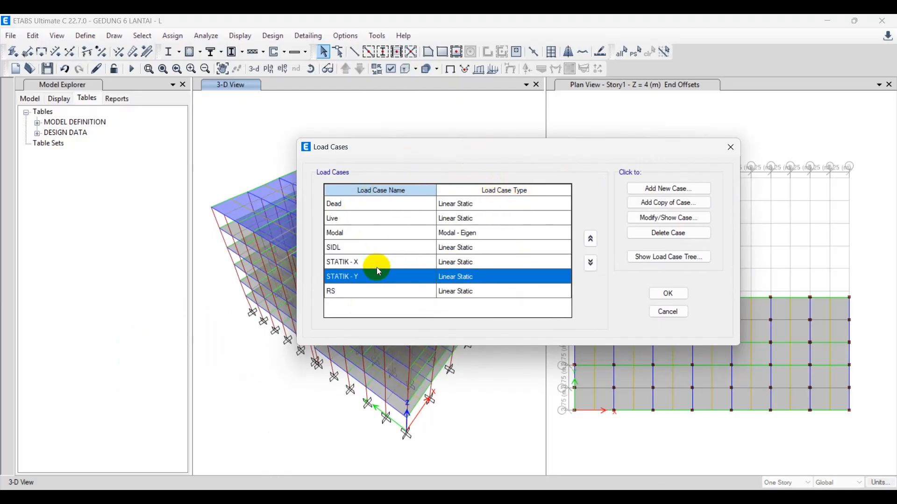
click(377, 264)
drag(453, 151, 361, 123)
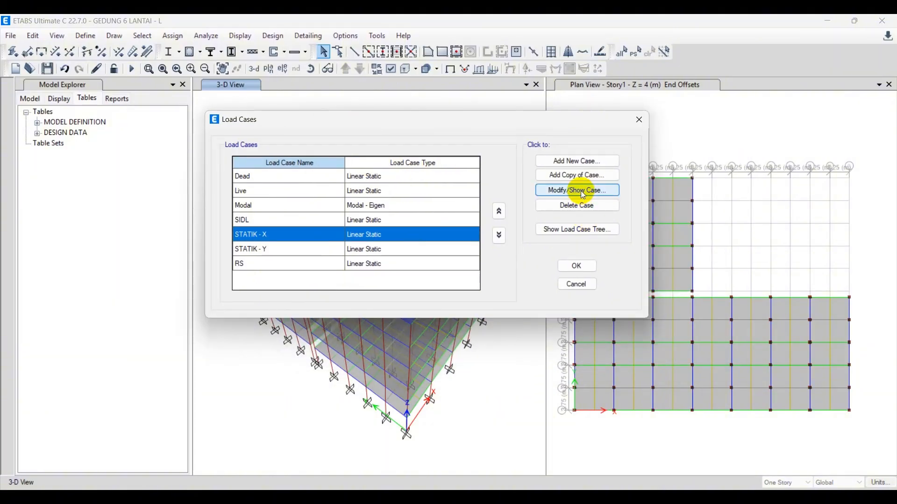
click(617, 195)
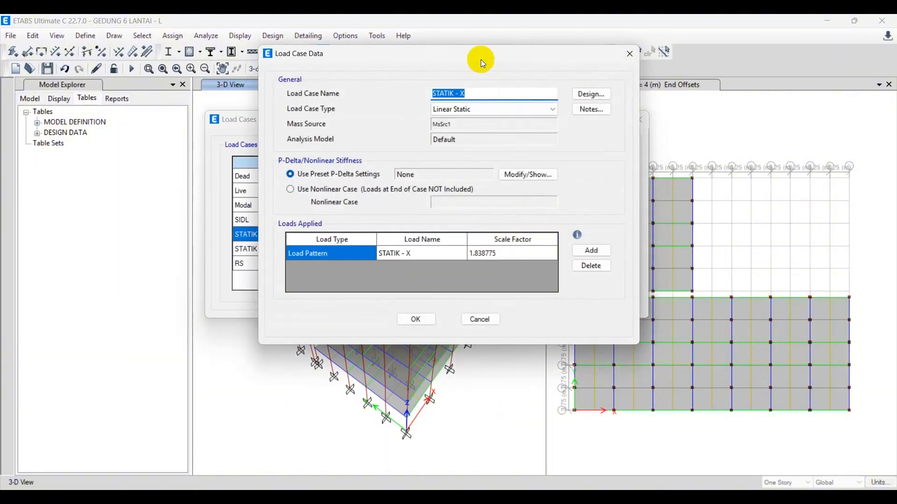
drag(480, 60, 625, 68)
click(660, 262)
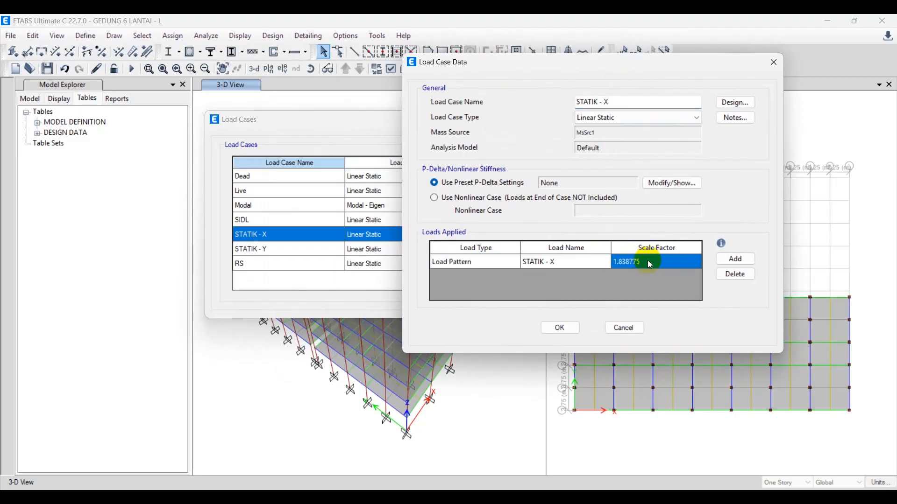
click(648, 259)
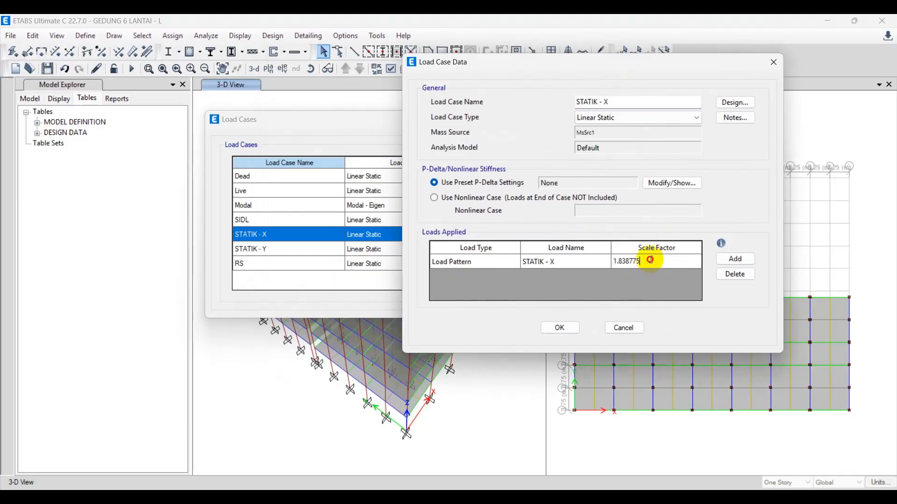
double_click(646, 264)
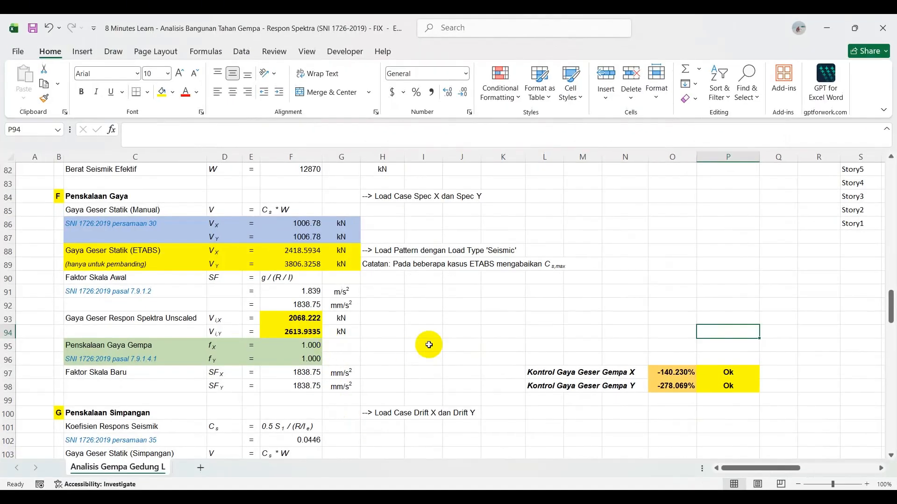
Step: Switch to the Excel seismic worksheet and examine the initial scale factor formula g / (R / I) in section F, then return to ETABS
click(423, 318)
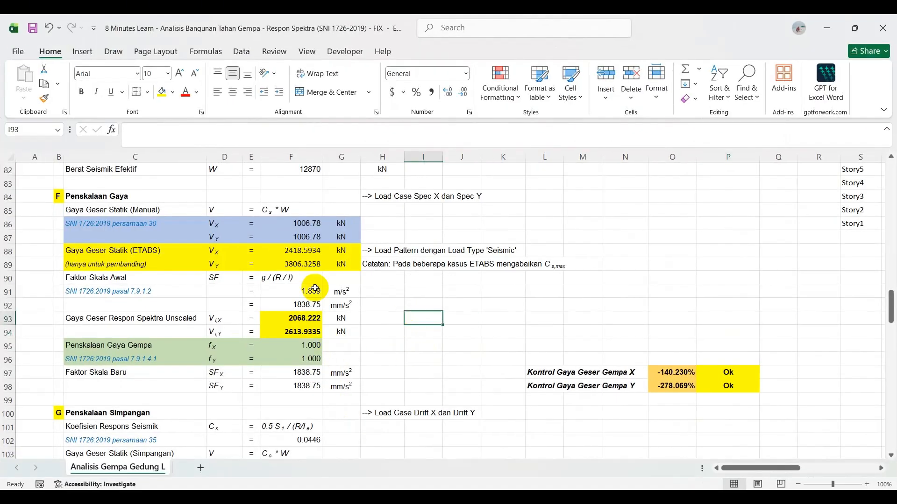
drag(96, 278, 303, 280)
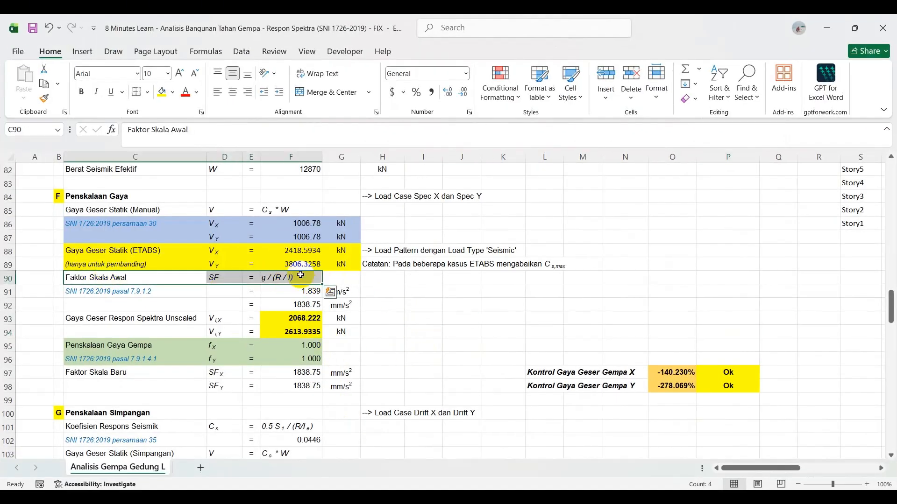
click(274, 277)
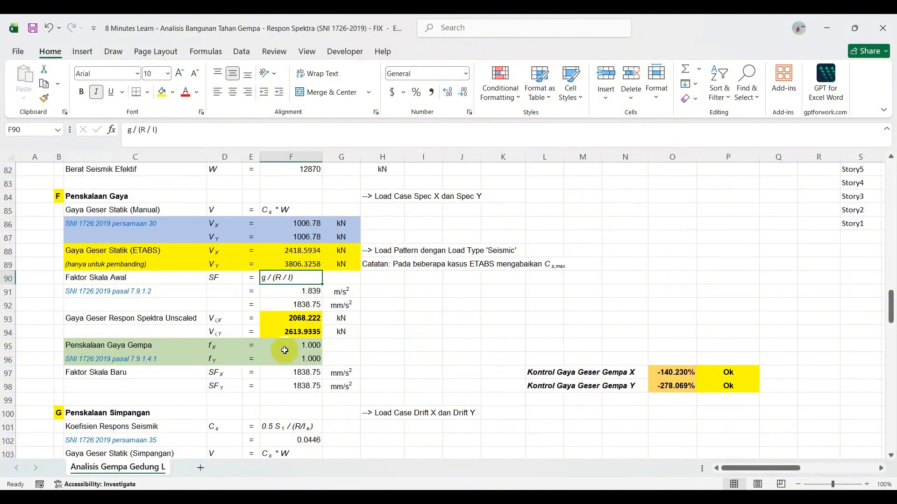
click(301, 291)
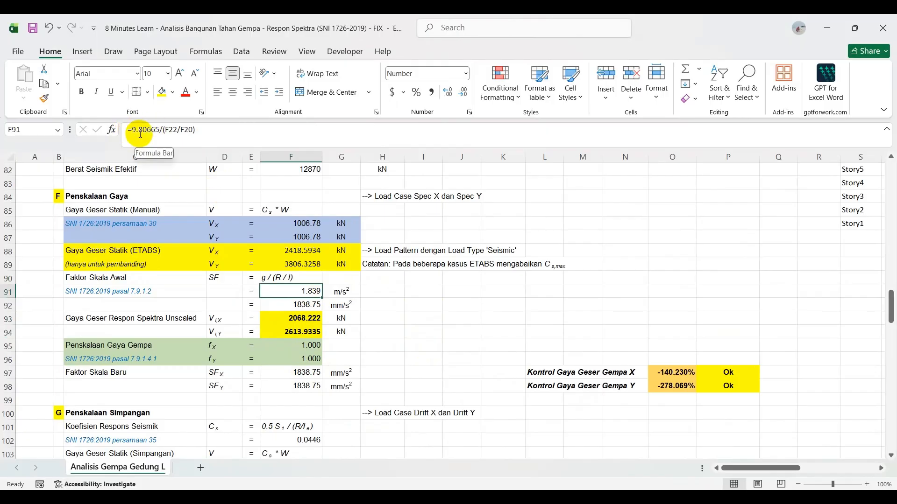
drag(135, 131, 169, 135)
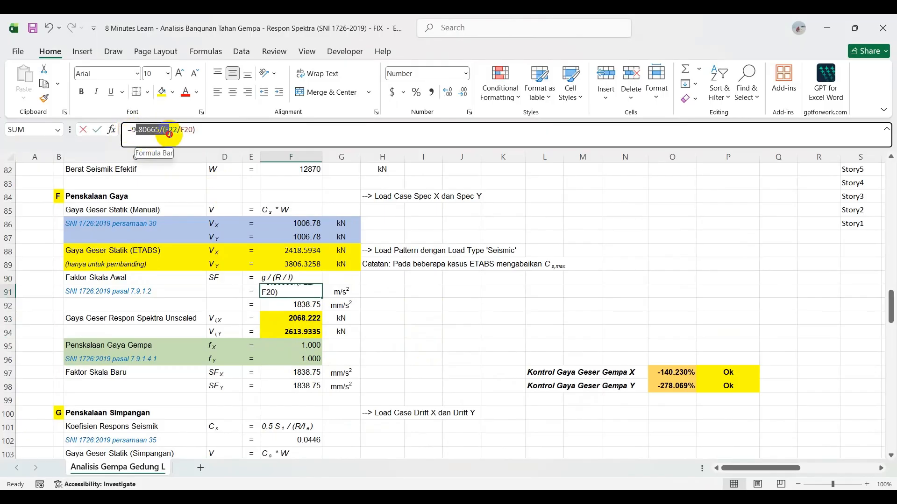
click(255, 134)
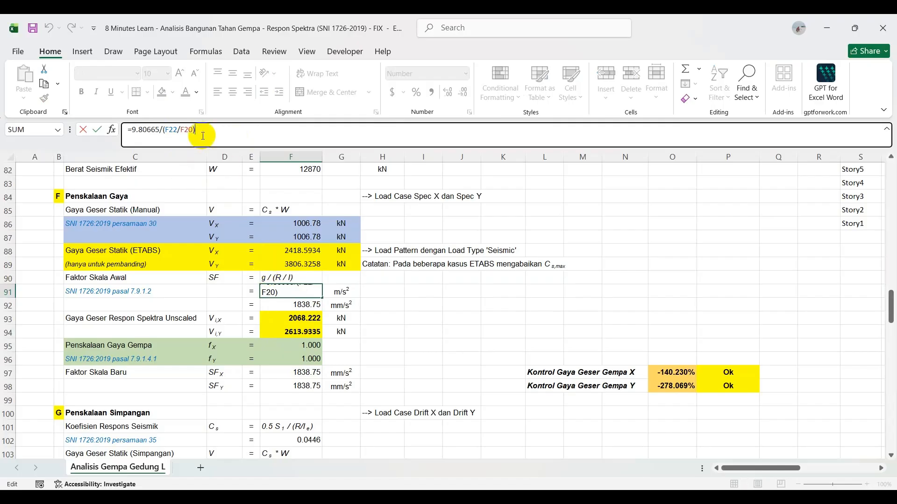
key(Escape)
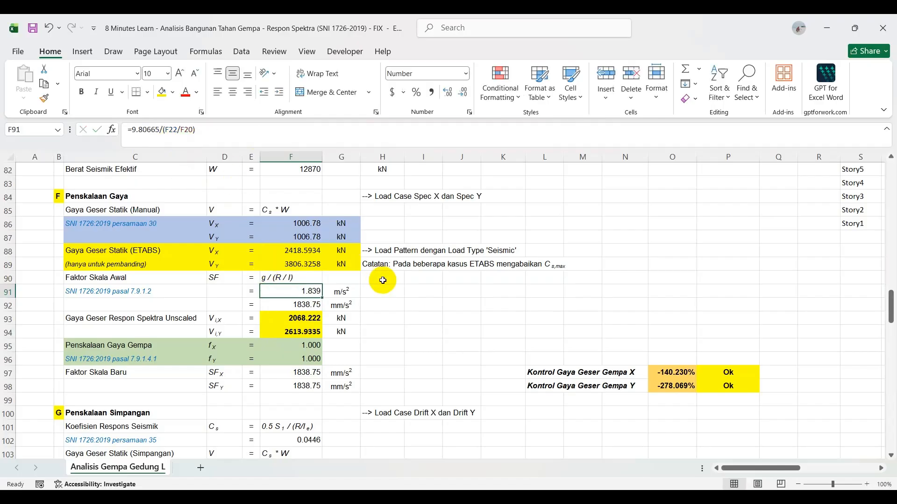
click(269, 279)
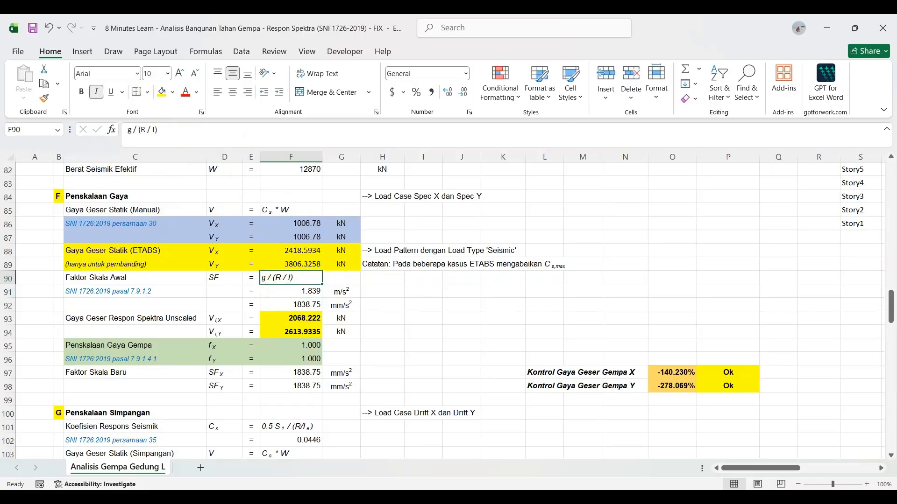
key(alt+Tab)
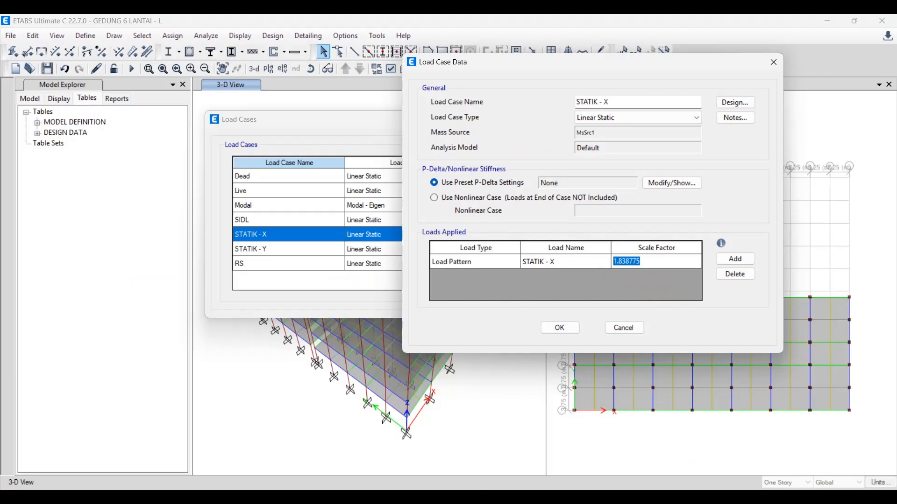
Step: Take the gravity value from the Excel scale factor formula and begin the STATIK - X scale factor in ETABS with 9.80665/(
key(alt+Tab)
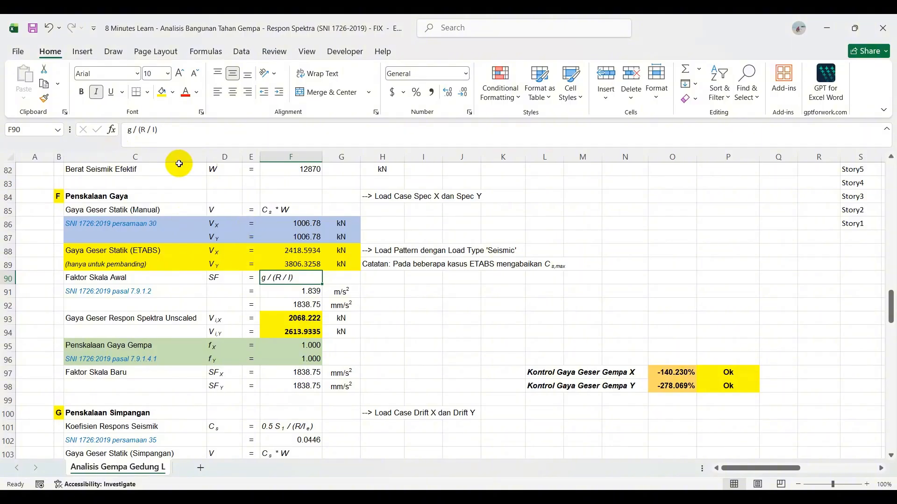
click(290, 292)
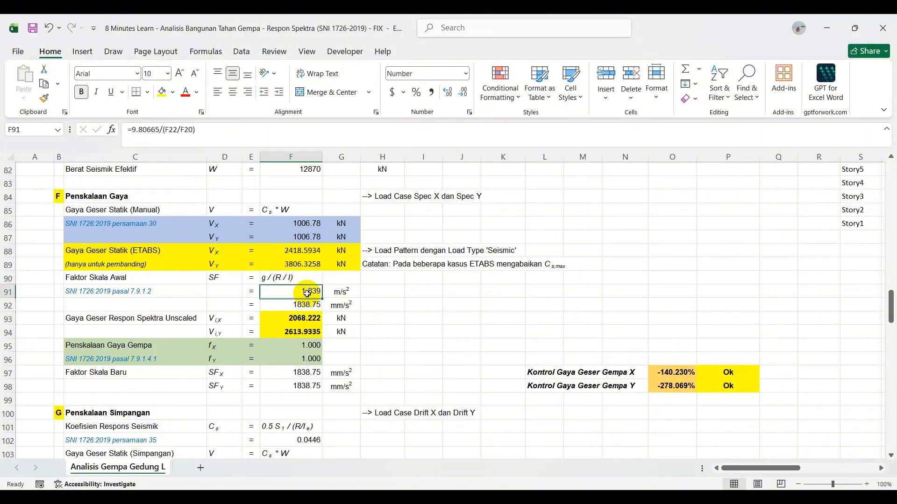
click(139, 130)
drag(139, 131, 161, 129)
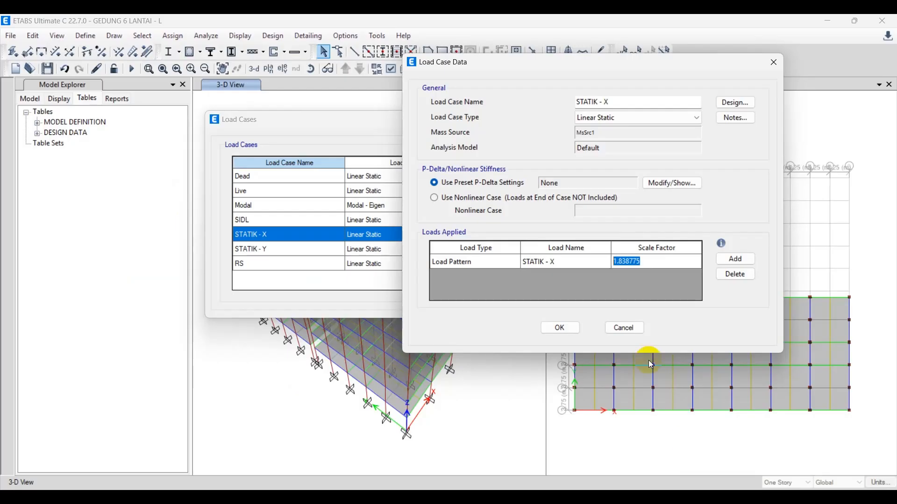
double_click(669, 262)
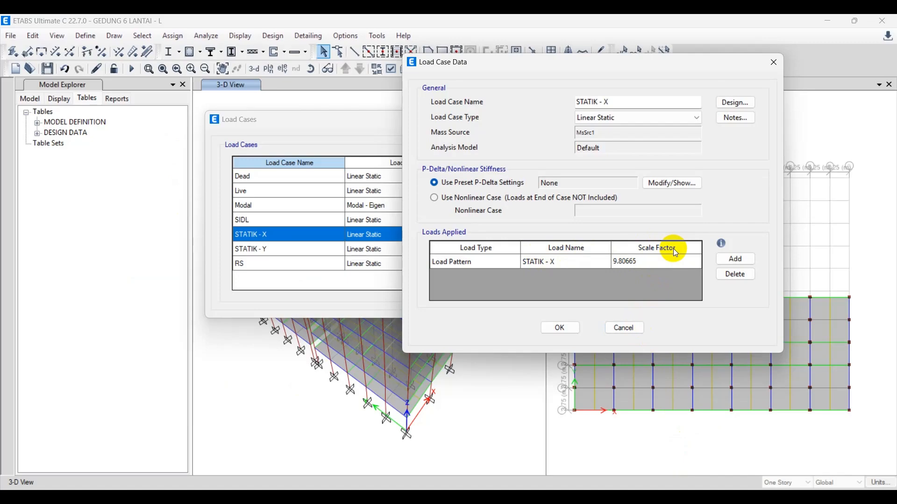
text(9.80665/()
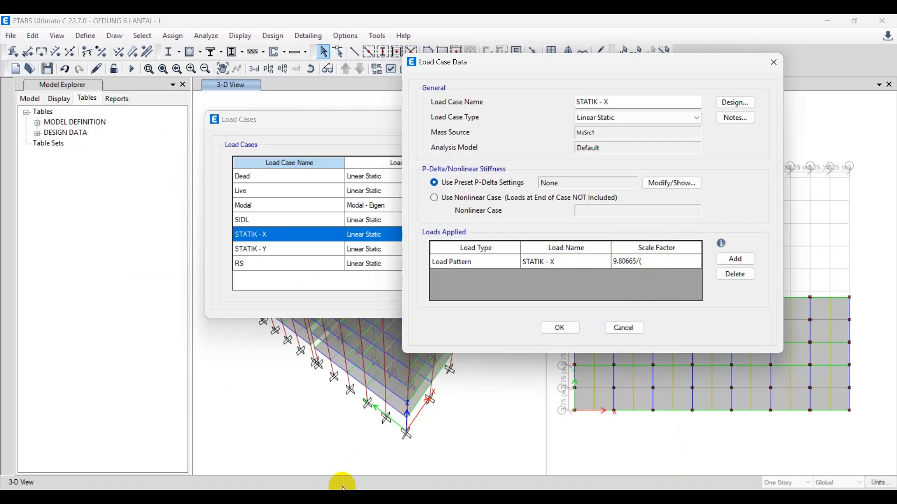
Step: Switch to Excel, leave the formula unedited, and look up the response modification coefficient R and importance factor Ie among the seismic input parameters
key(alt+Tab)
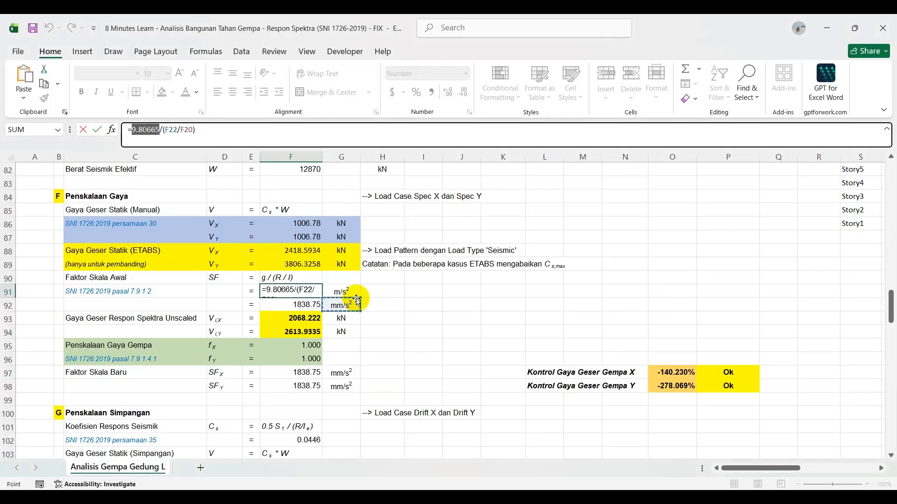
key(Escape)
scroll(282, 311, up, 8)
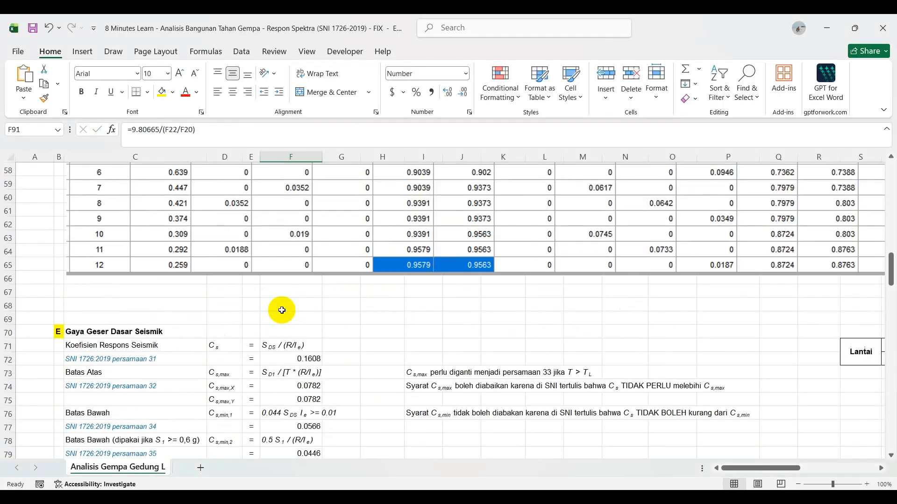
scroll(281, 311, up, 13)
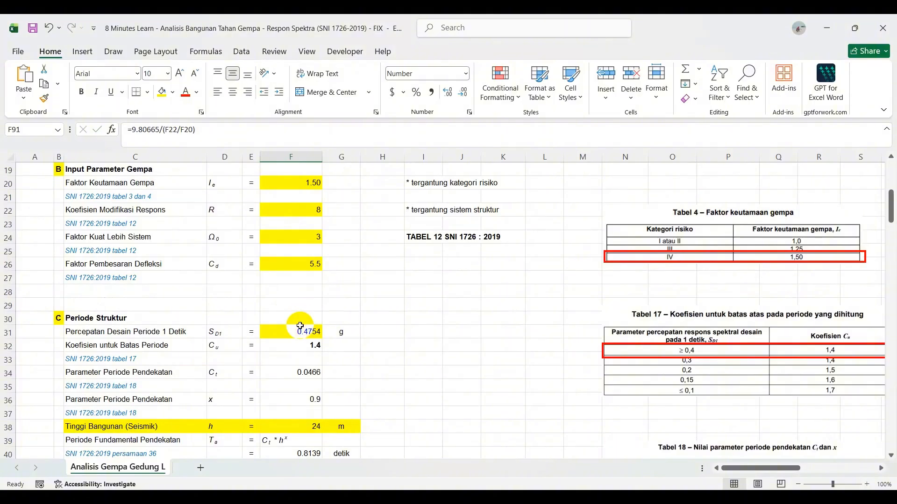
scroll(300, 326, up, 6)
scroll(300, 325, down, 2)
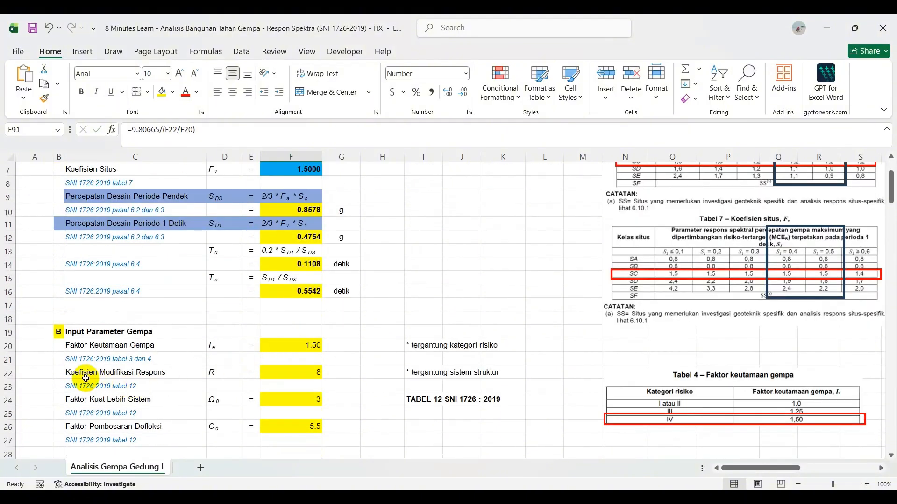
drag(86, 378, 345, 373)
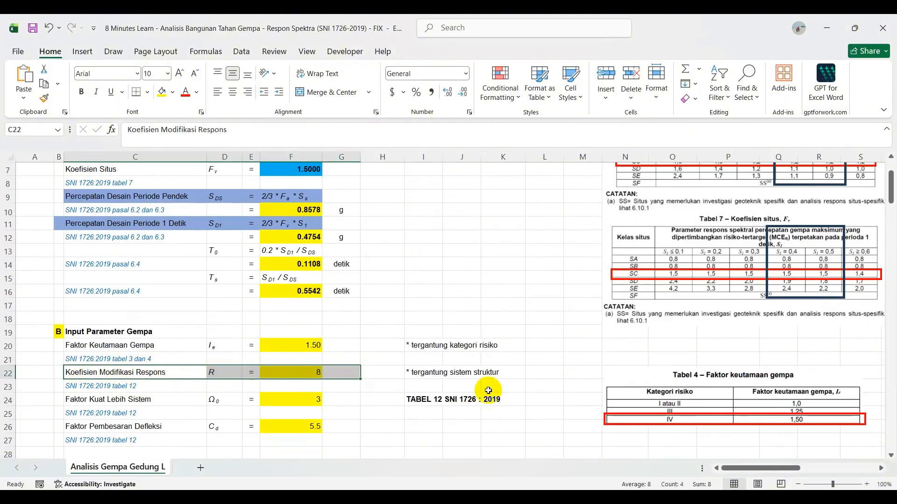
click(421, 399)
click(299, 376)
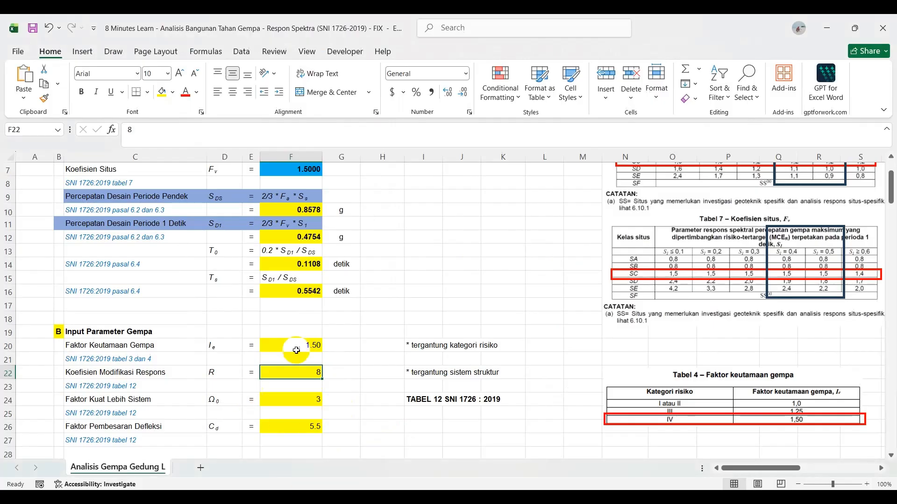
click(299, 345)
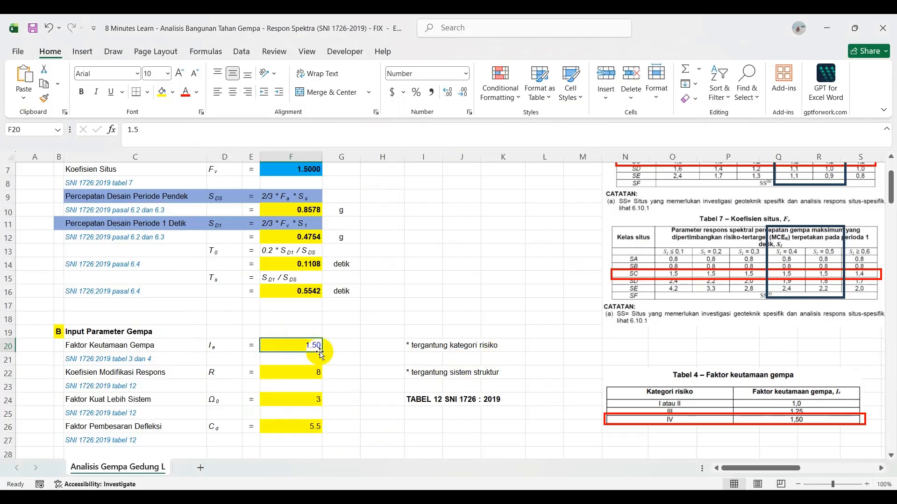
click(100, 346)
drag(182, 346, 300, 346)
click(301, 347)
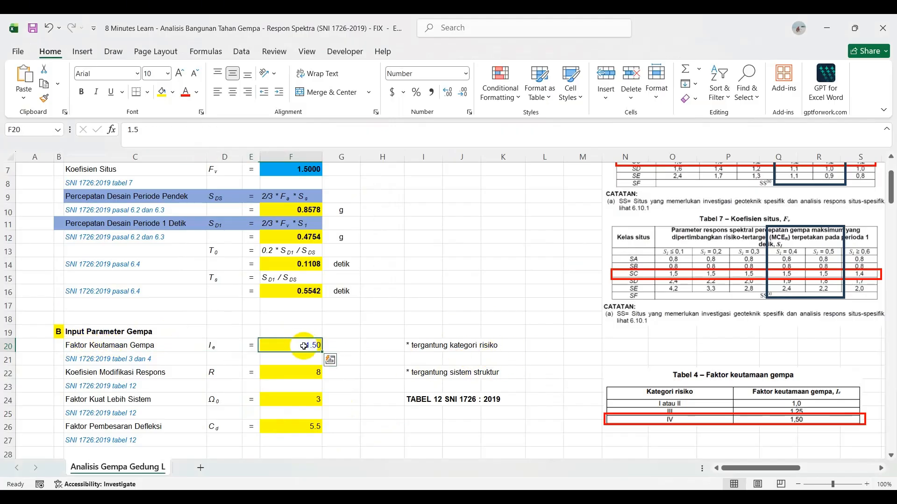
Step: Switch back to ETABS, complete the STATIK - X scale factor as 9.80665/(8/1.5), and accept the load case data
key(alt+Tab)
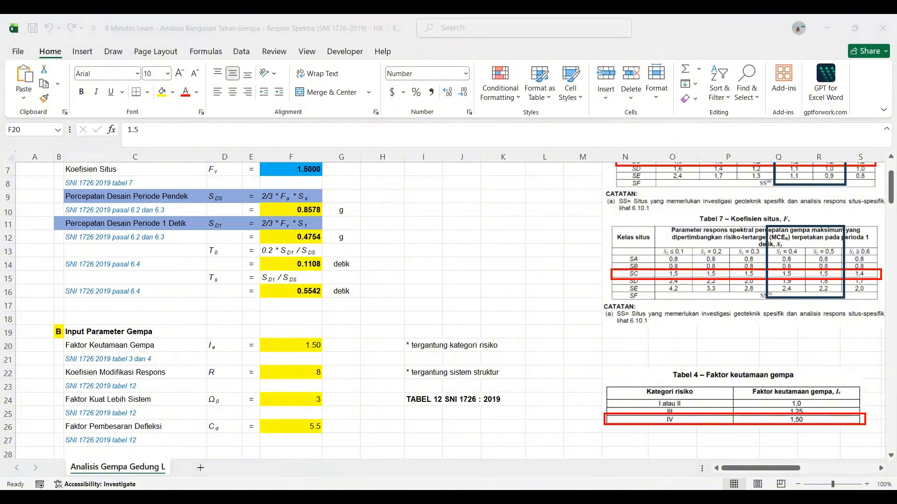
text(1.5)
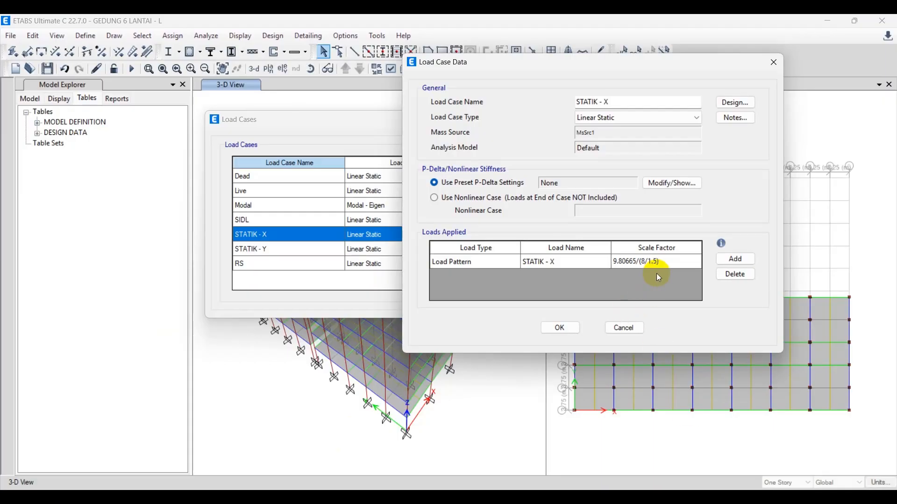
key(Return)
click(663, 267)
drag(660, 261, 595, 262)
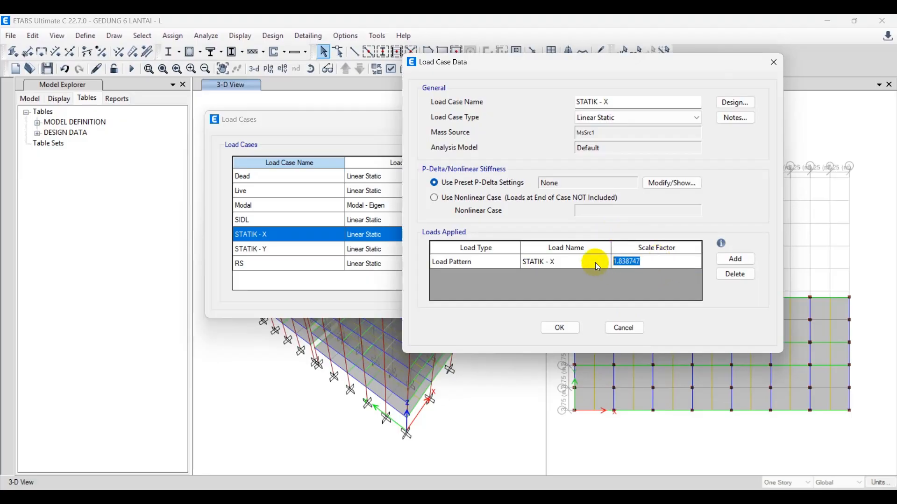
click(571, 330)
Step: Set the scale factor of the STATIK - Y load case to 1.838747 and accept the load case data
click(425, 248)
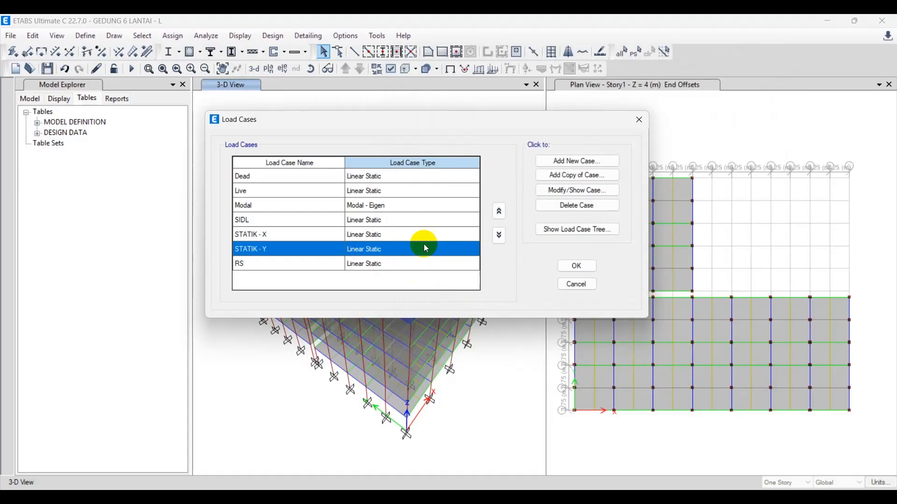
click(572, 193)
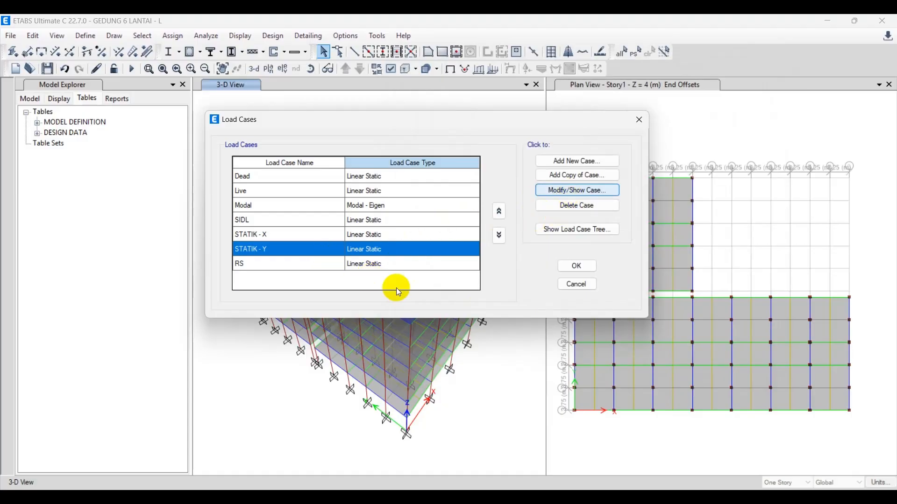
click(596, 199)
click(508, 254)
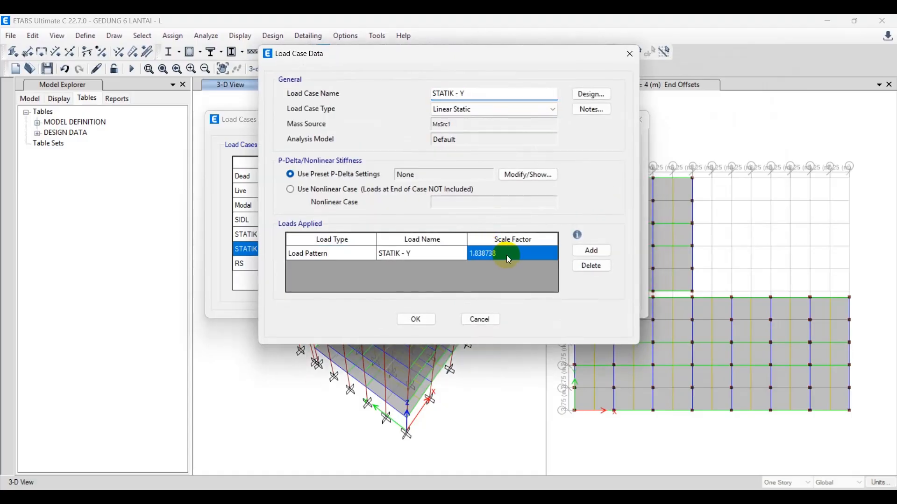
click(509, 254)
text(1.838747)
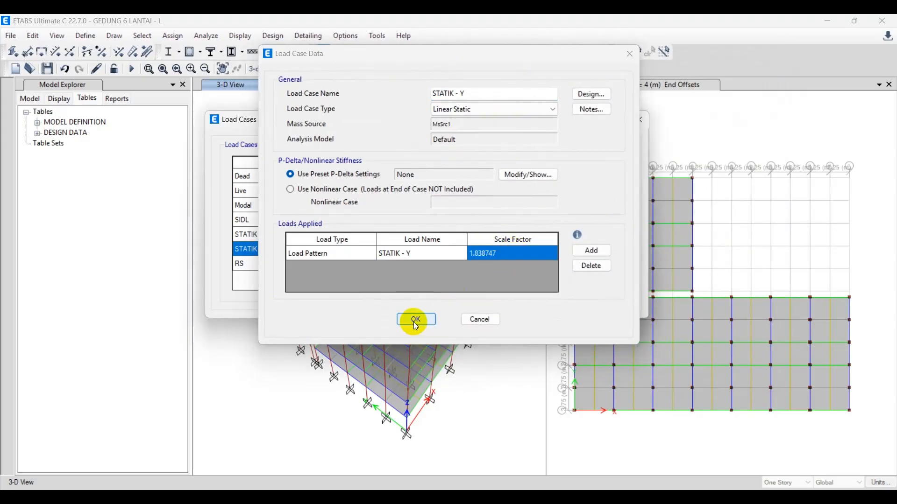
click(414, 322)
Step: Select the RS load case in the list and reposition the Load Cases dialog
click(369, 237)
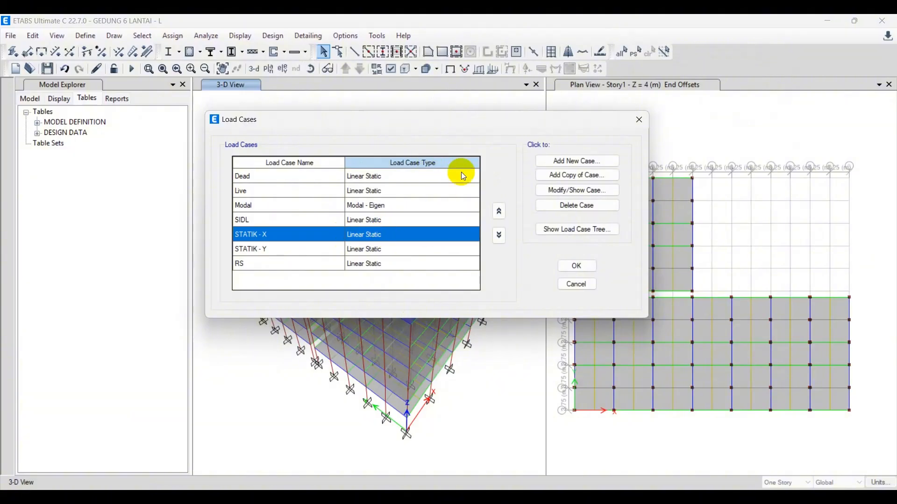
click(388, 250)
click(365, 235)
click(371, 267)
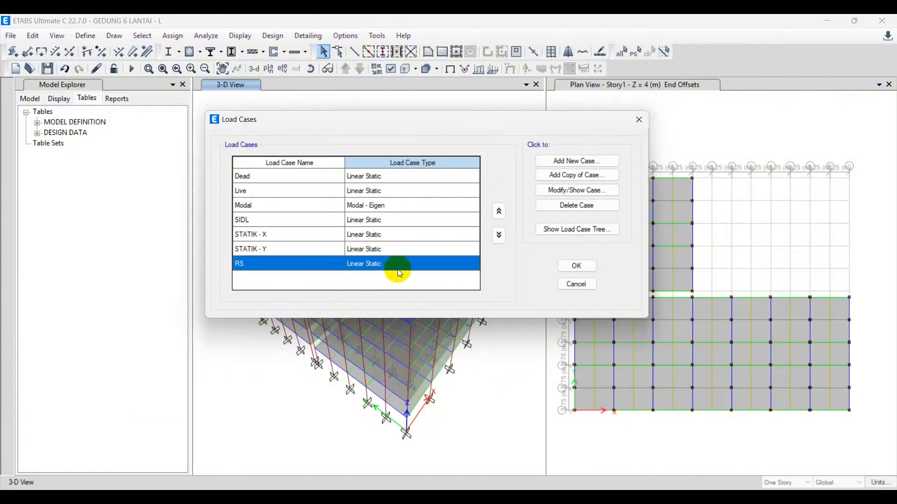
drag(437, 125, 470, 117)
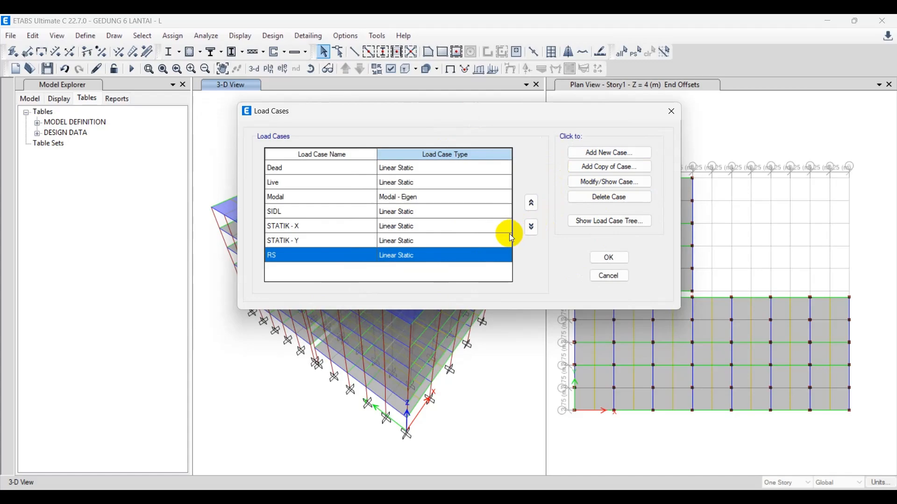
Step: Switch to the Excel seismic worksheet and look through its sections from the input parameters down to drift scaling in section G
click(301, 481)
scroll(199, 390, down, 2)
click(332, 320)
scroll(145, 361, down, 3)
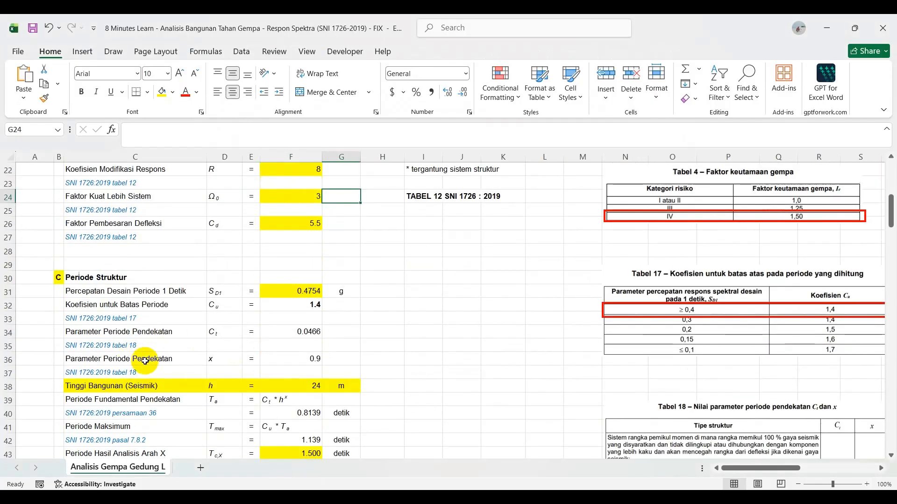
scroll(105, 292, up, 5)
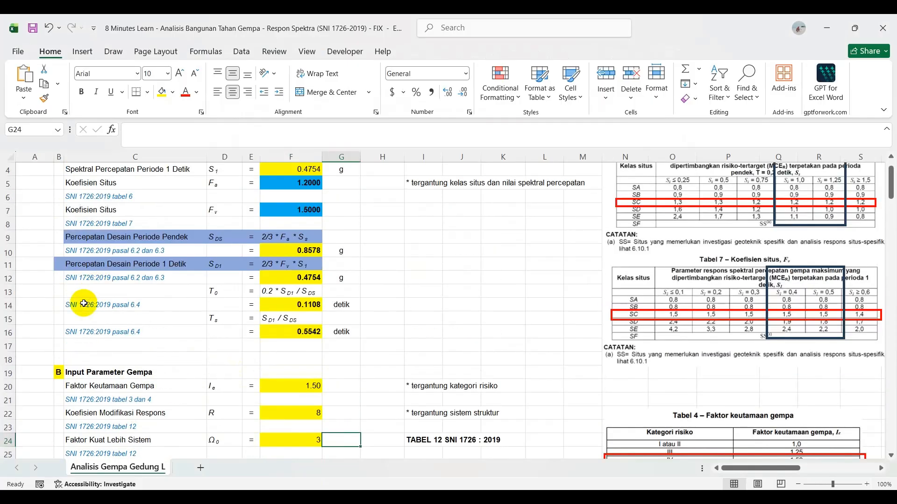
scroll(93, 298, down, 9)
scroll(104, 317, down, 17)
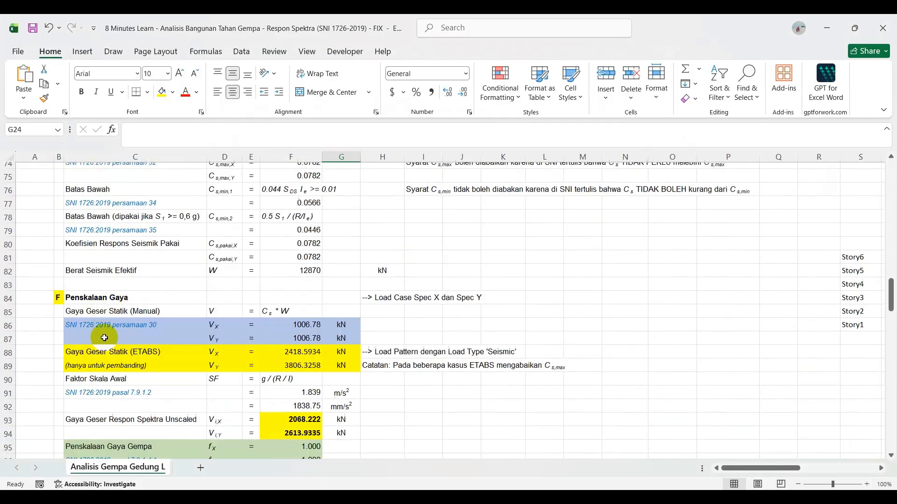
scroll(104, 341, down, 3)
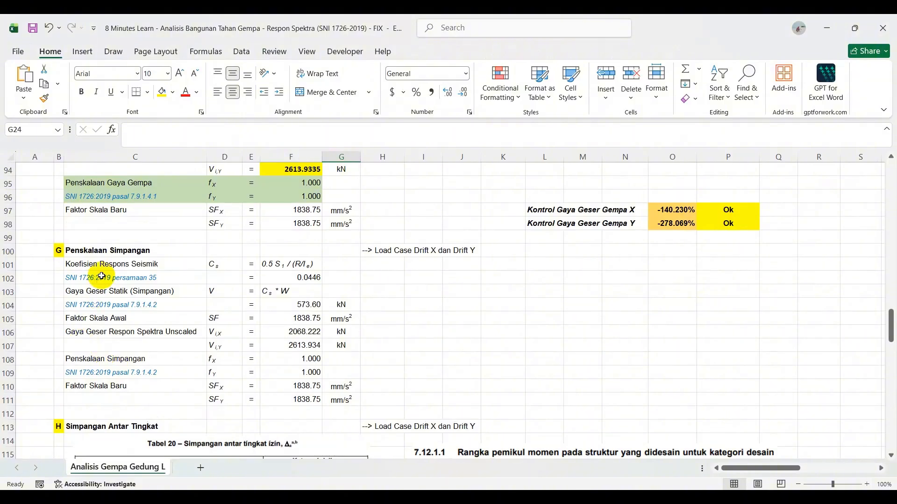
Step: Examine the drift scaling factors in section G, the allowable story drift table in section H, and the base shear coefficients in section E
drag(89, 262, 90, 385)
click(81, 318)
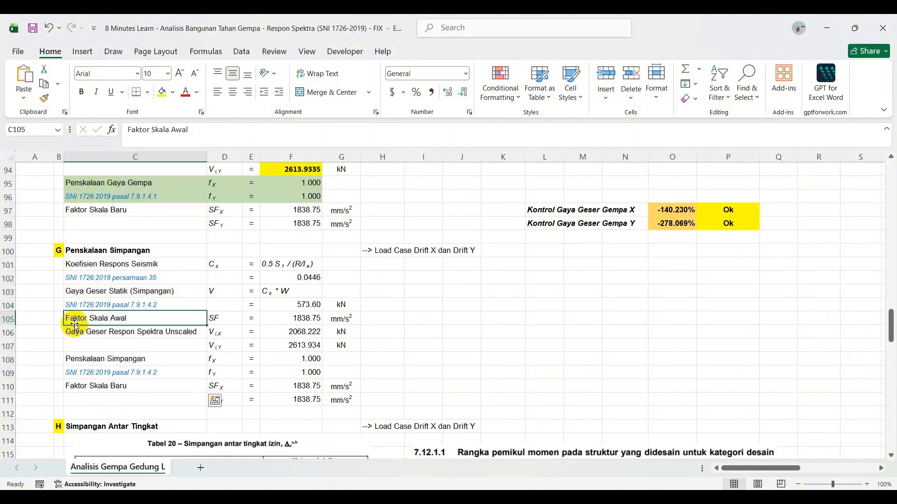
click(91, 332)
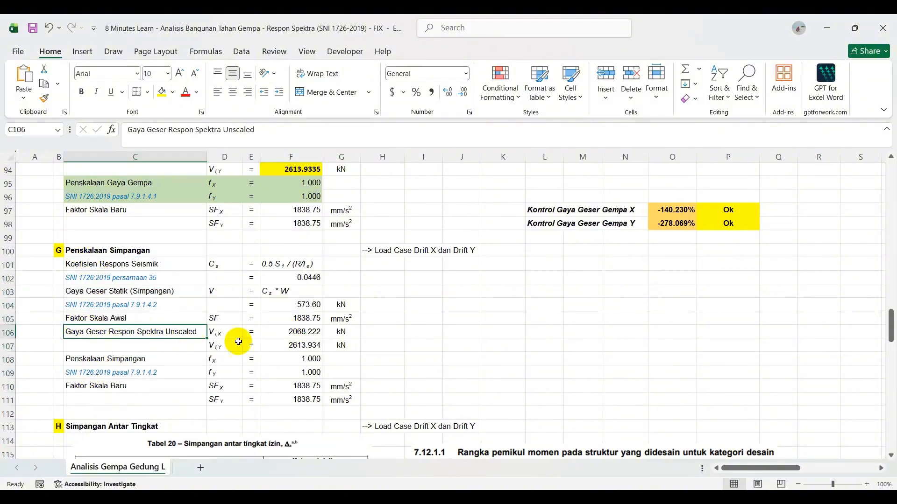
click(296, 332)
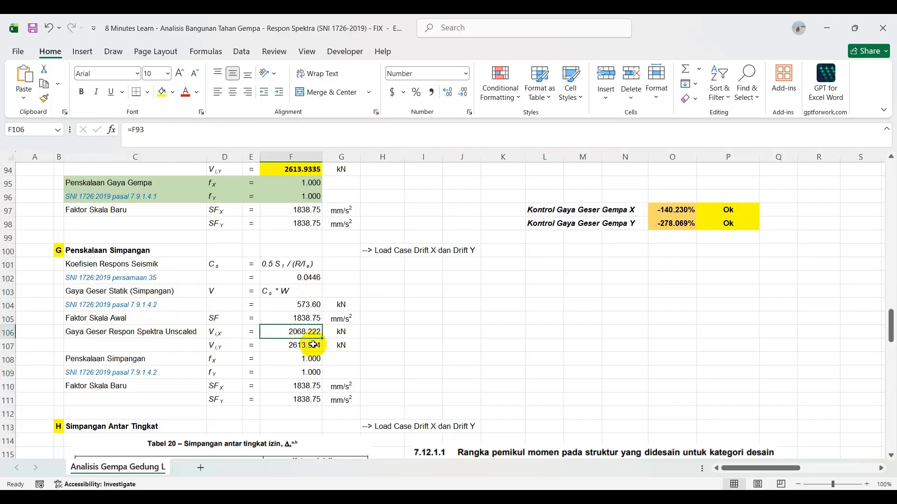
click(288, 386)
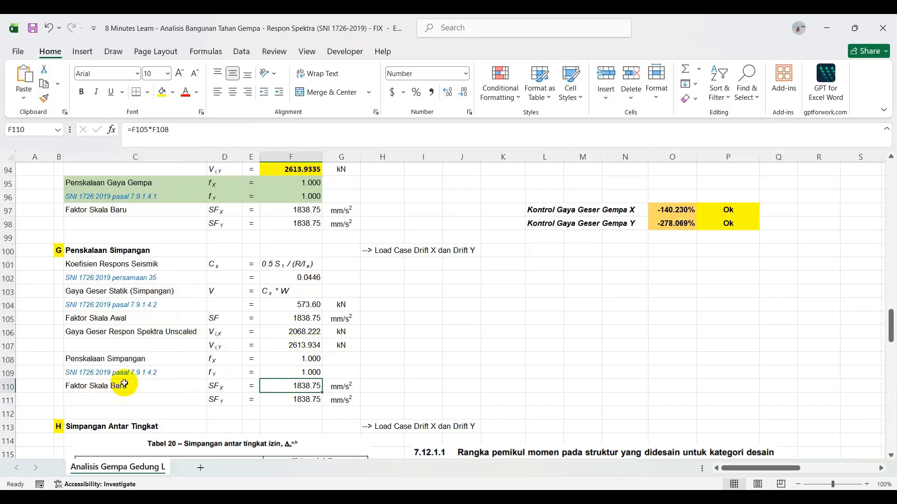
scroll(313, 410, down, 3)
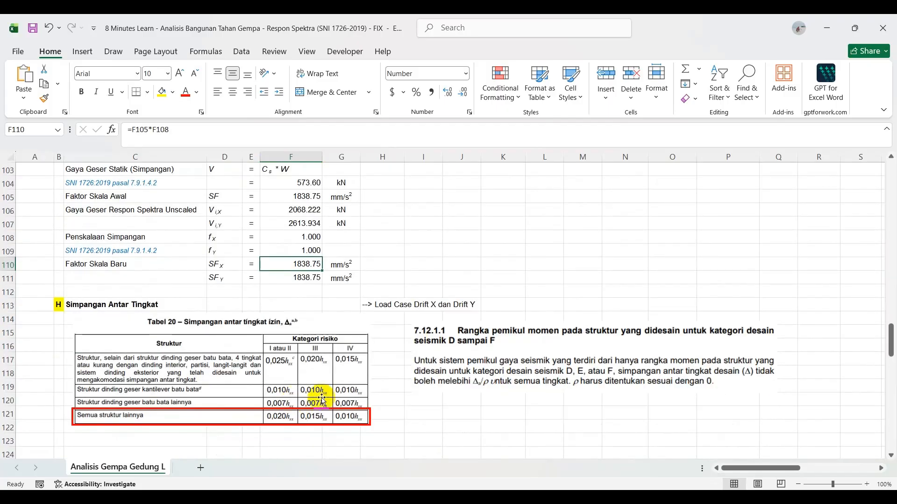
scroll(321, 396, up, 6)
scroll(296, 392, up, 1)
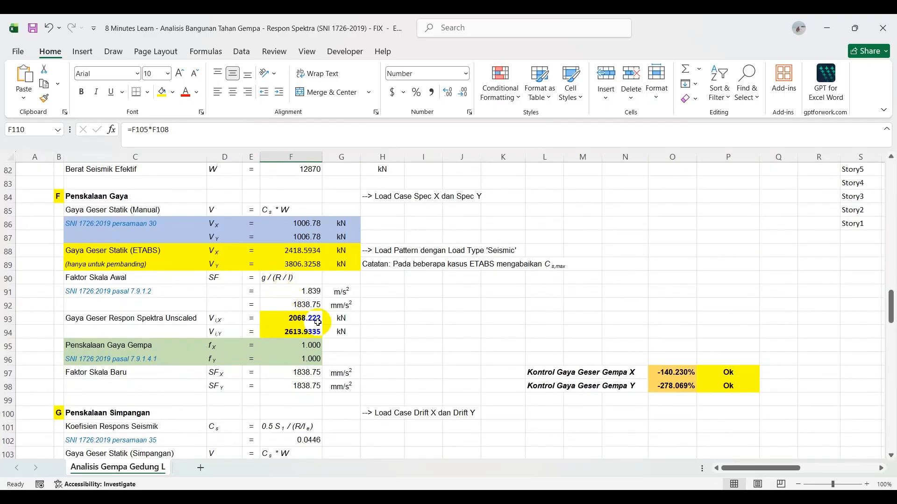
scroll(308, 355, up, 5)
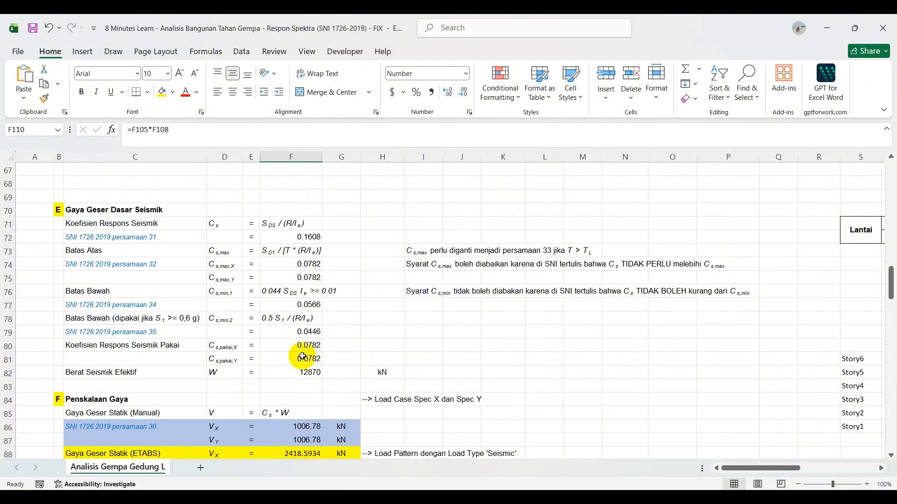
Step: Switch to File Explorer and open the A3. REFERENCE SNI folder on drive D
click(245, 497)
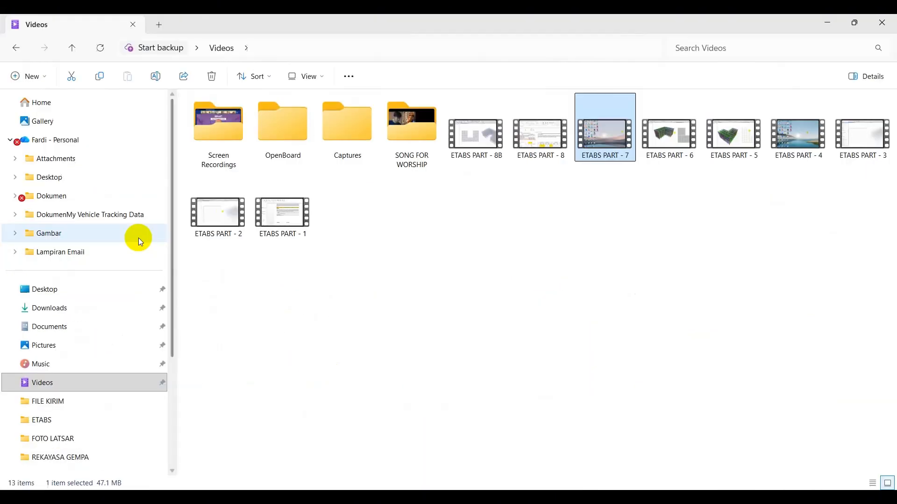
click(80, 194)
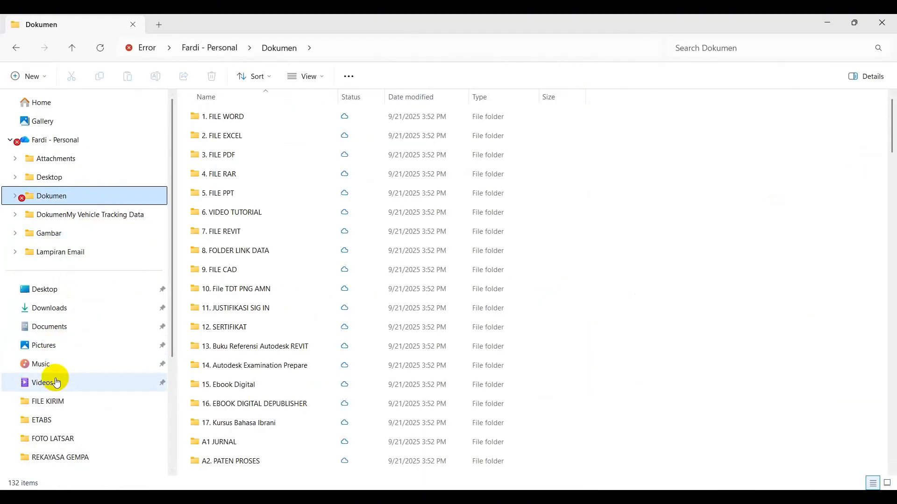
scroll(55, 408, down, 3)
click(56, 415)
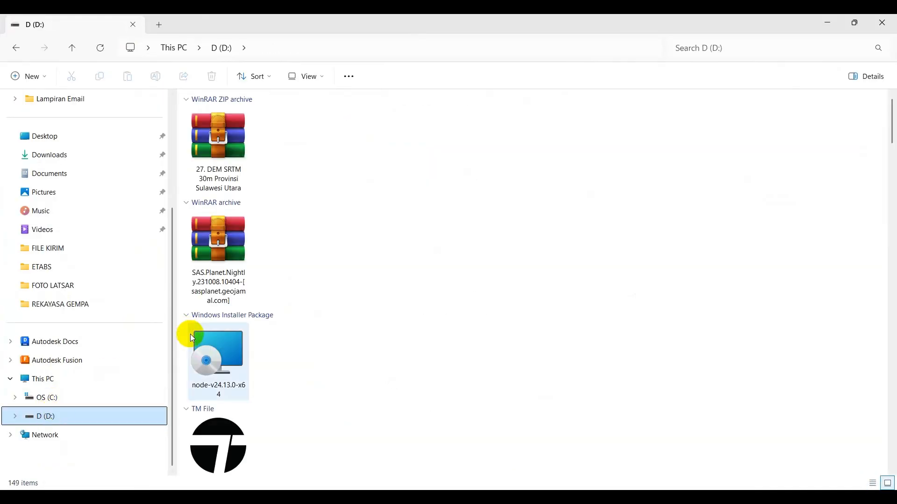
scroll(467, 306, down, 3)
scroll(521, 310, up, 9)
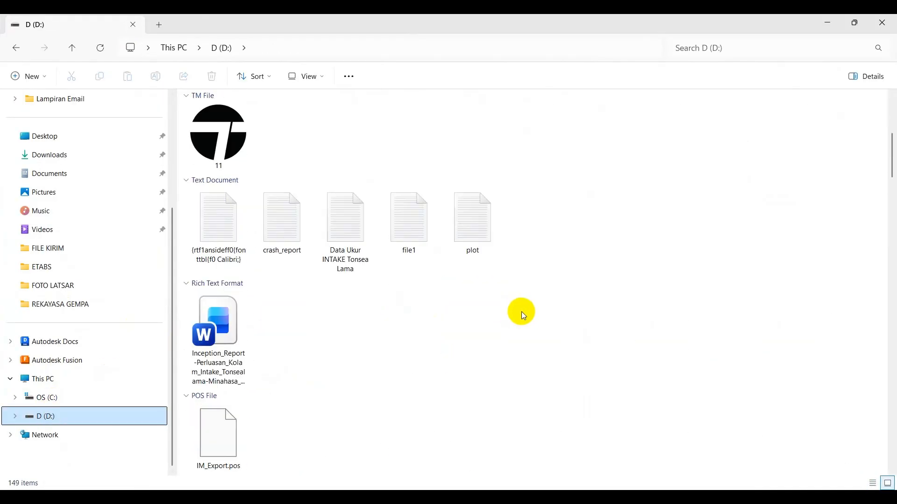
scroll(522, 312, down, 12)
scroll(523, 313, down, 15)
scroll(415, 260, up, 3)
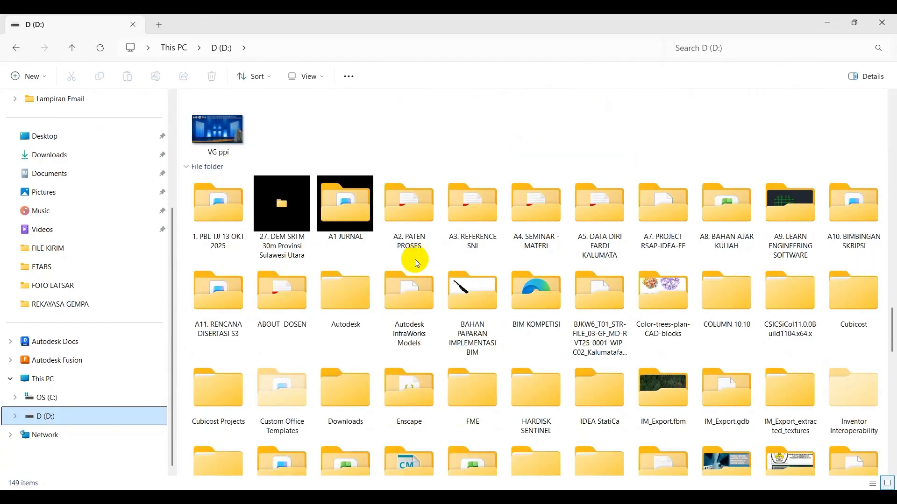
double_click(476, 212)
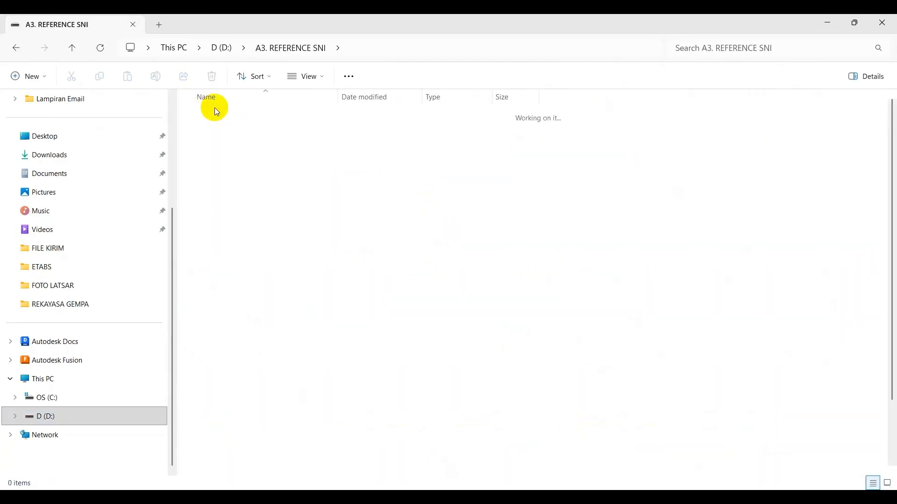
Step: Open the SNI-1726-2019 earthquake resistance PDF with Nitro Pro
click(276, 189)
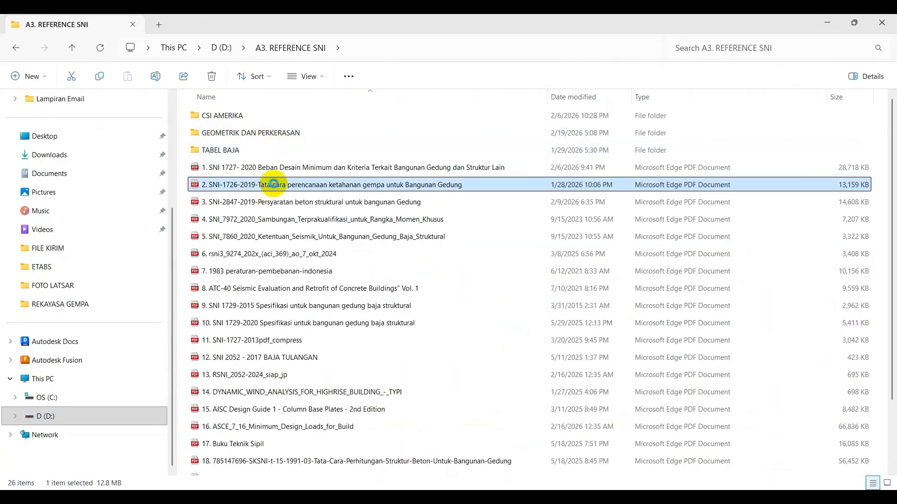
right_click(276, 188)
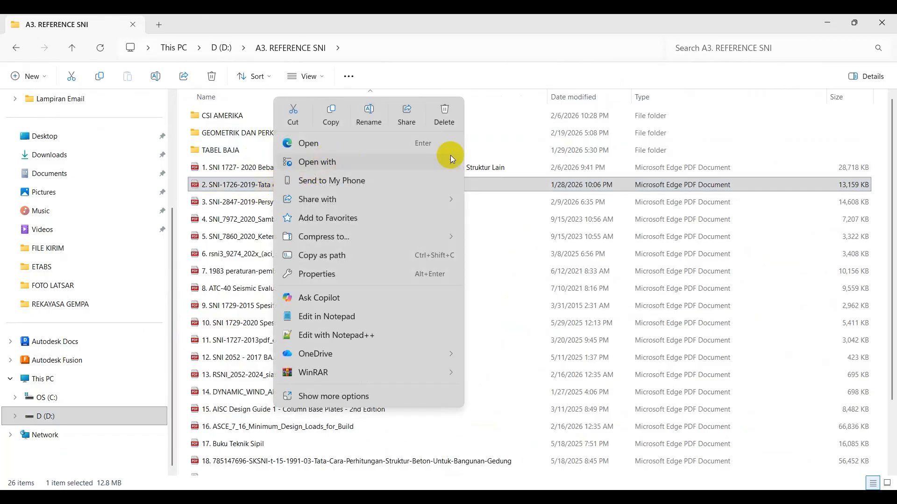
mouse_move(442, 160)
click(502, 215)
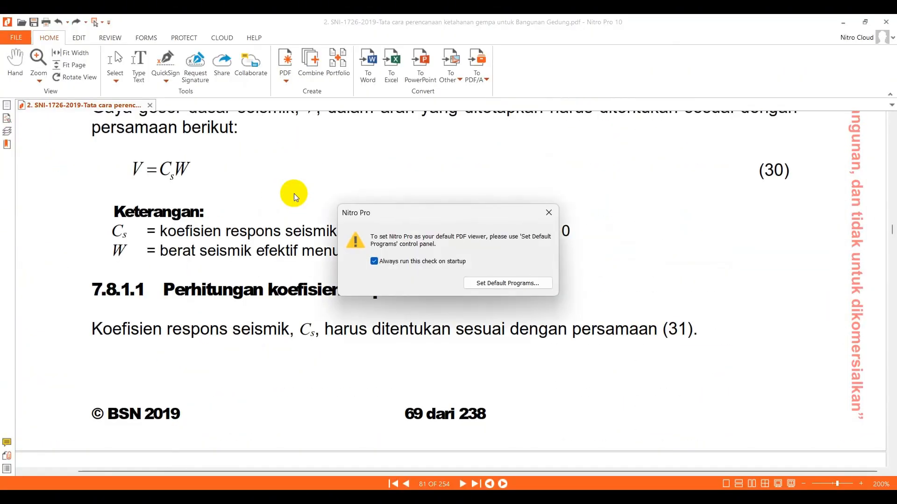
Step: Show the PDF's bookmarks, widen their pane, and bring the chapter 6 entries into view
click(6, 144)
scroll(102, 364, down, 3)
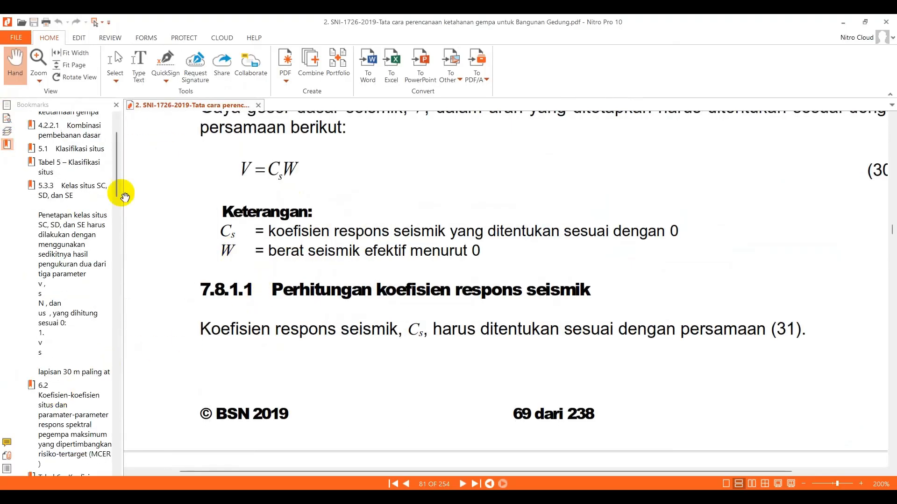
drag(122, 161, 193, 160)
scroll(56, 332, down, 1)
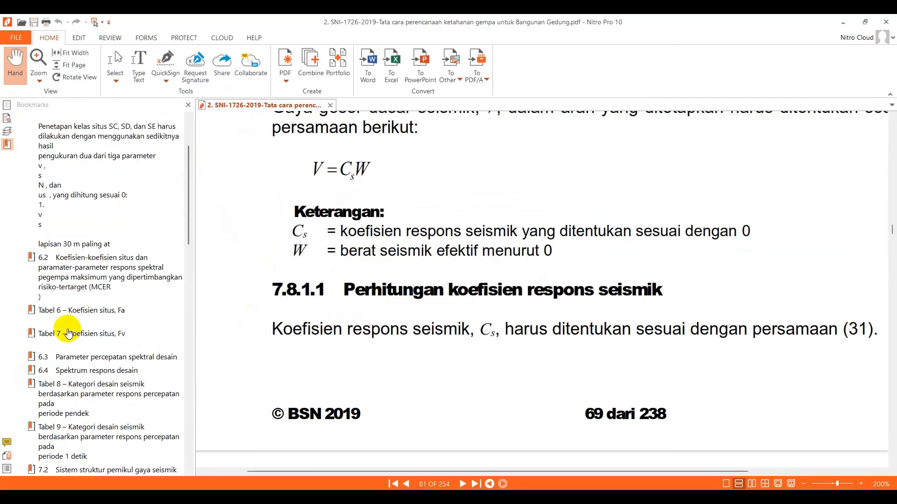
Step: Look through the bookmarked clauses 6.3 and 6.4, Tables 8 and 9, and clause 7.3.3.4 in the standard
click(96, 357)
click(109, 371)
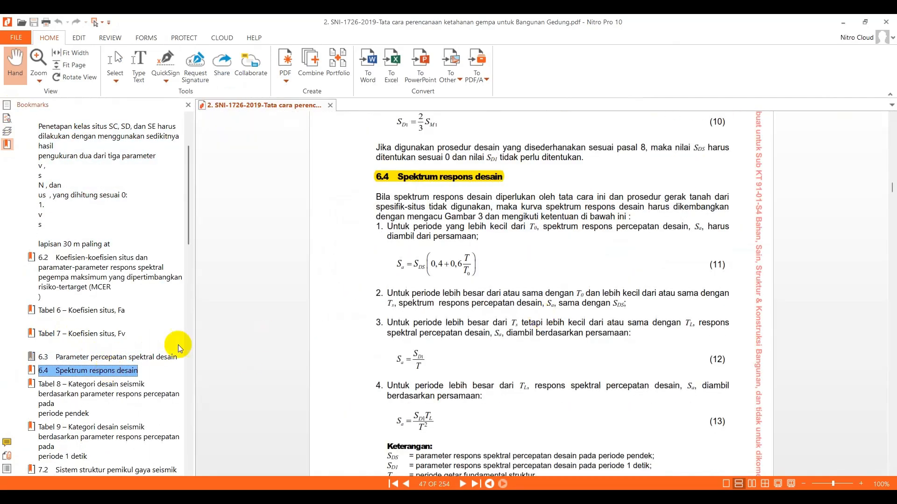
scroll(173, 341, down, 2)
scroll(159, 356, down, 1)
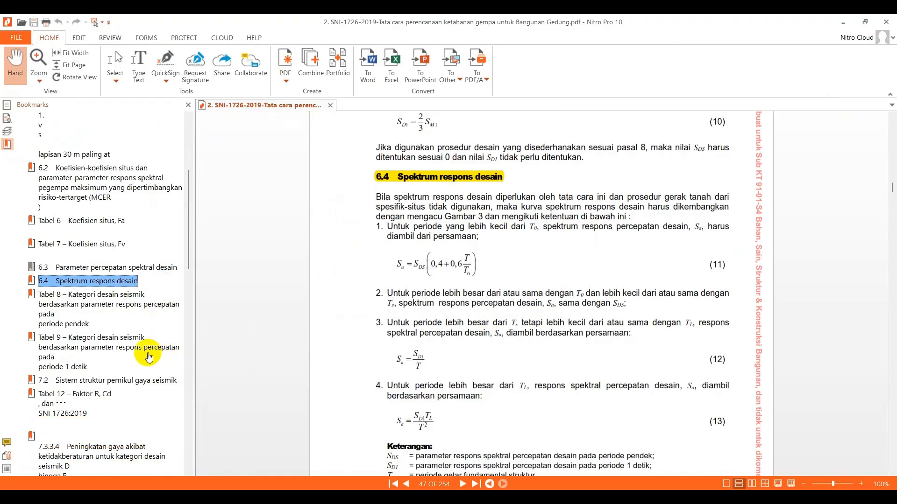
scroll(70, 301, down, 1)
click(65, 297)
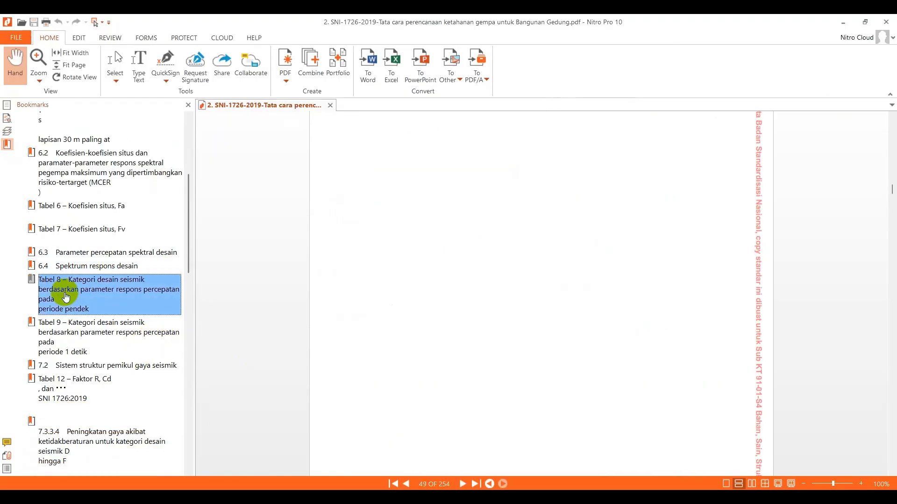
scroll(178, 369, down, 2)
click(105, 385)
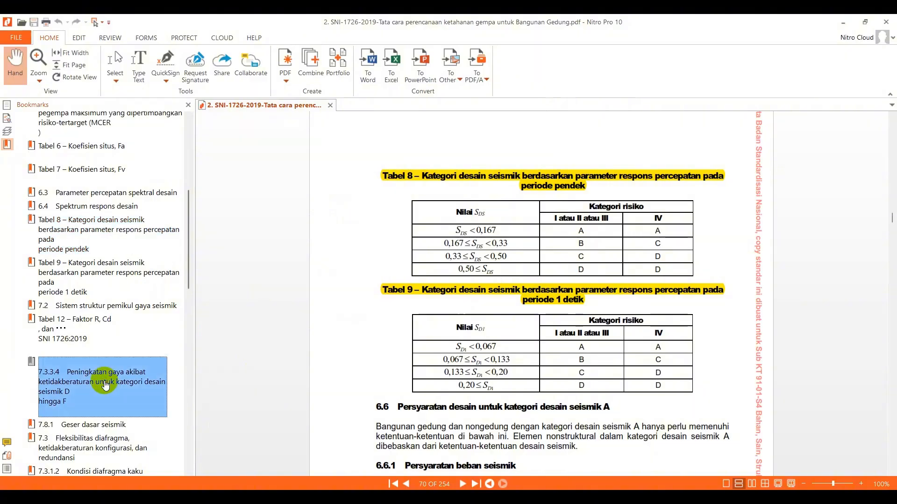
scroll(101, 376, down, 1)
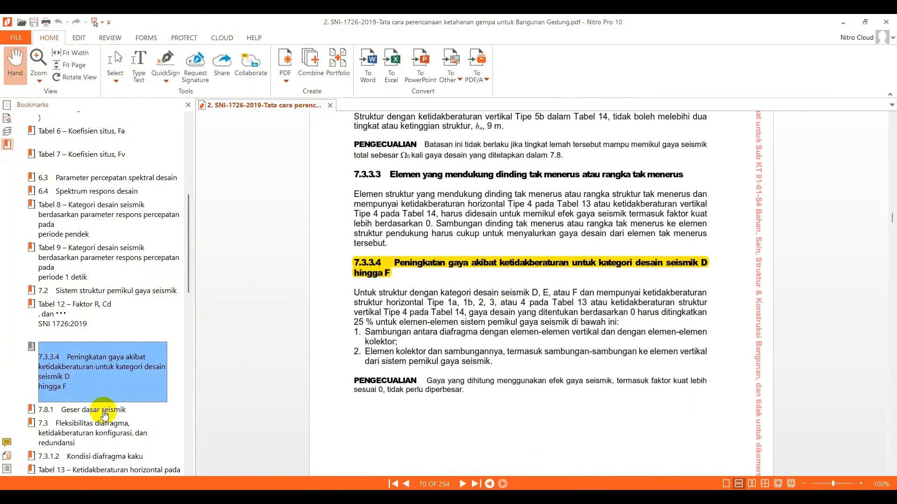
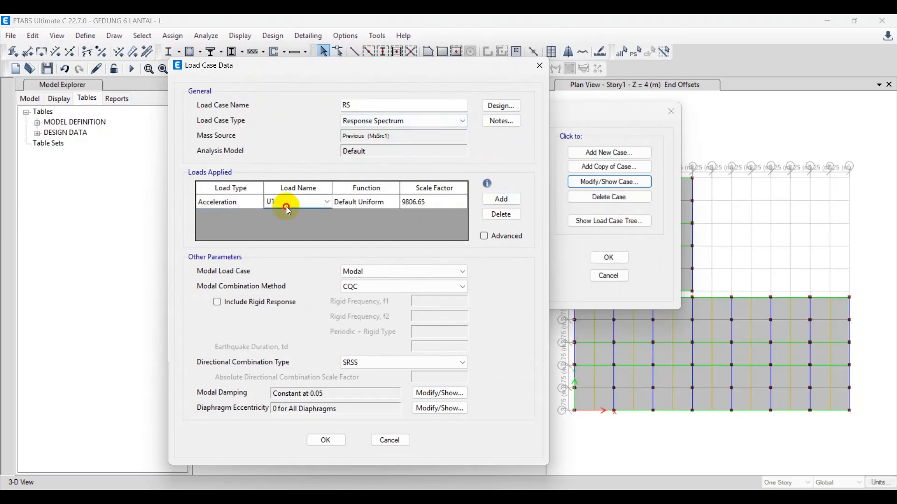
Step: Check which spectrum functions the RS load case's U1 acceleration offers, and close the load case definitions without changes
click(286, 207)
click(285, 208)
click(344, 208)
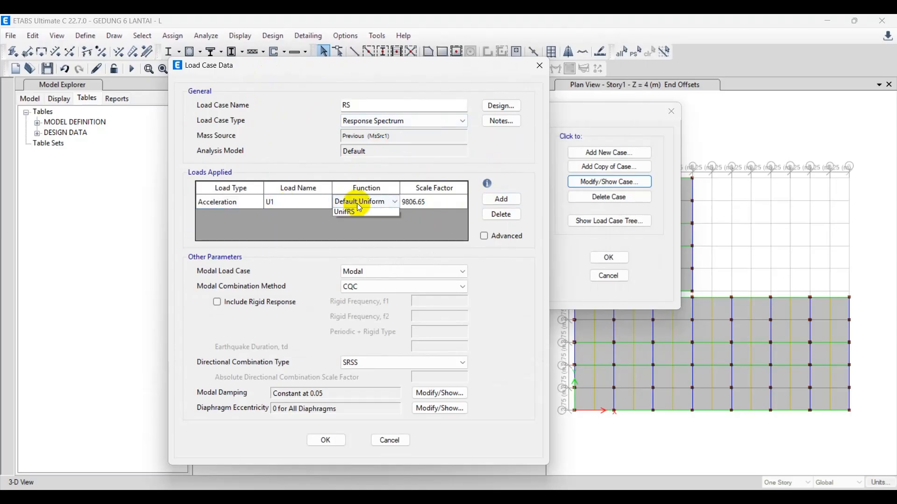
click(356, 203)
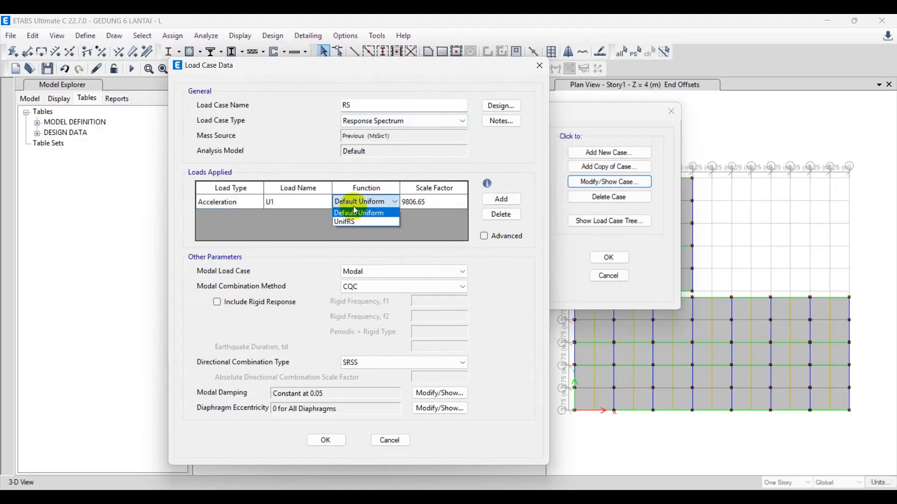
click(372, 214)
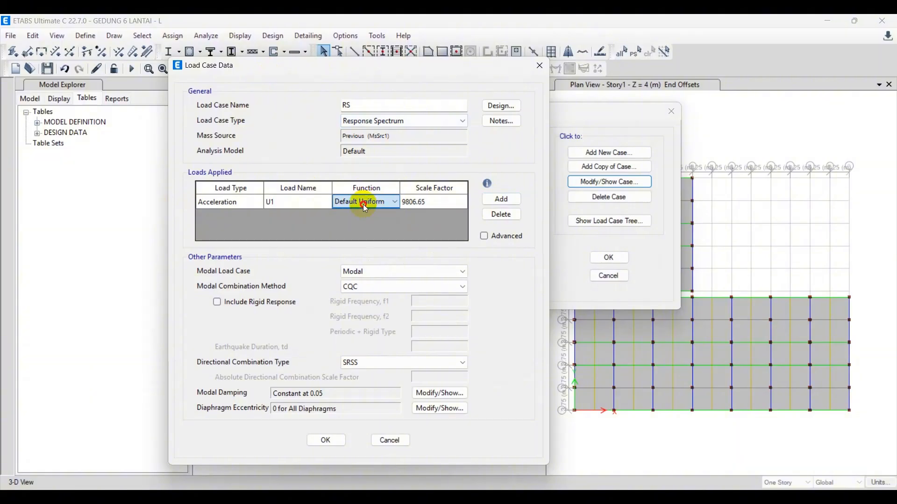
click(541, 68)
click(600, 279)
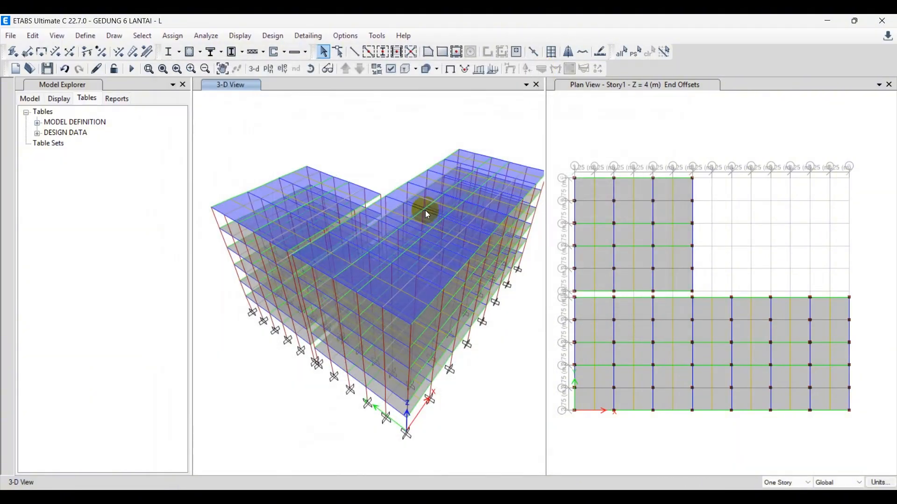
Step: Add a new ASCE7-10 response spectrum function named Respons Spectrum
click(86, 37)
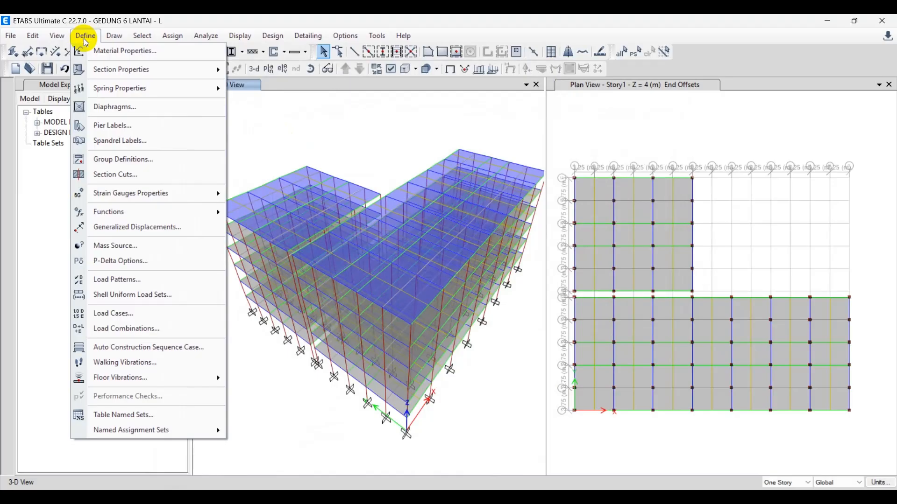
mouse_move(164, 213)
click(282, 214)
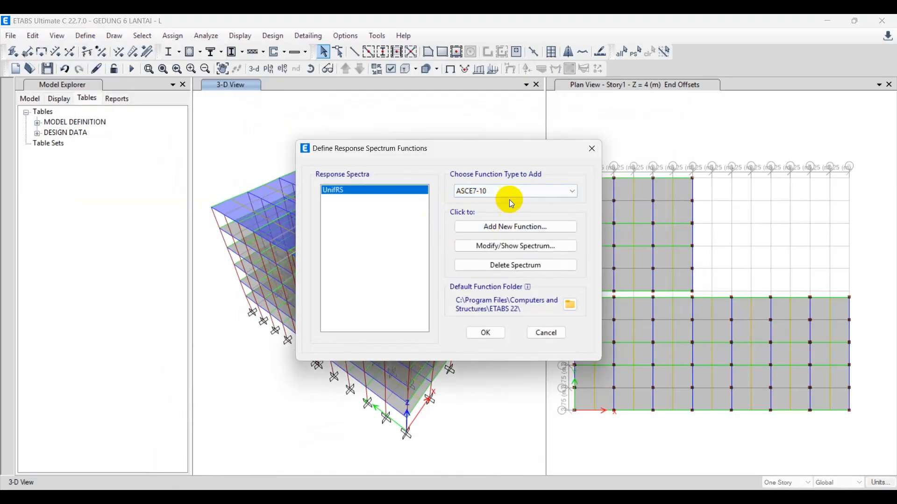
click(503, 227)
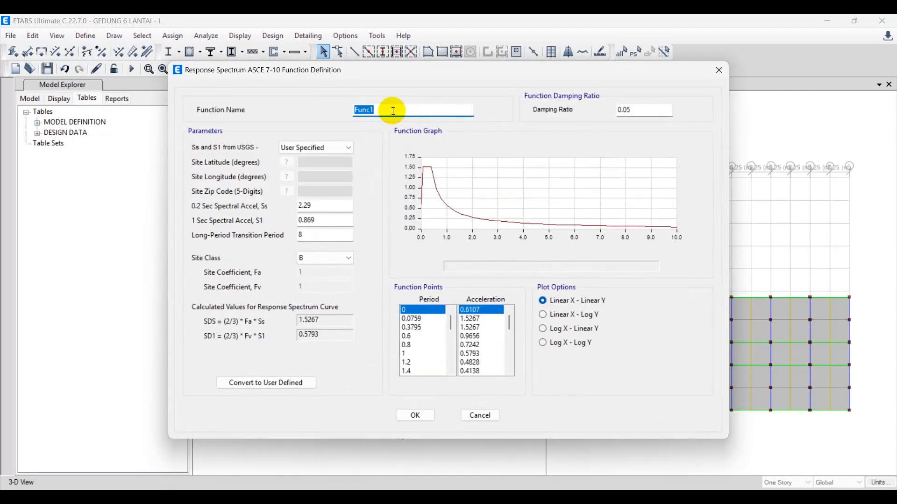
text(R)
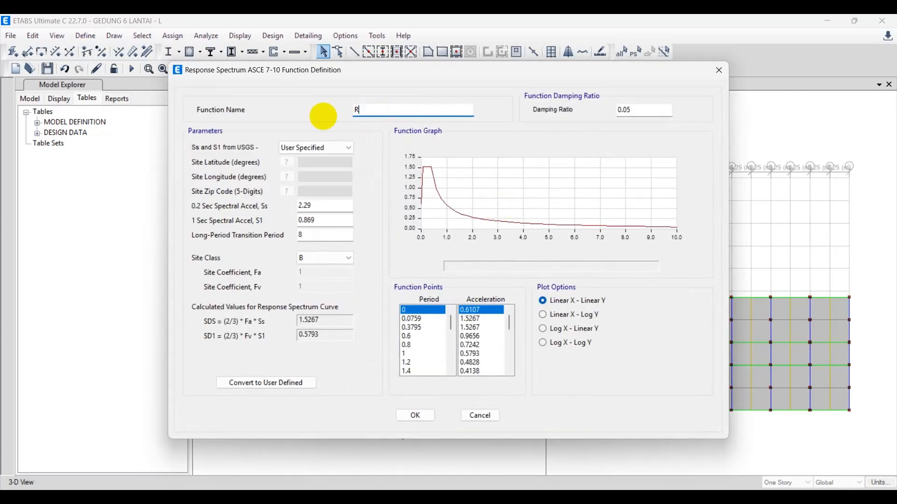
text(espons Spectrum)
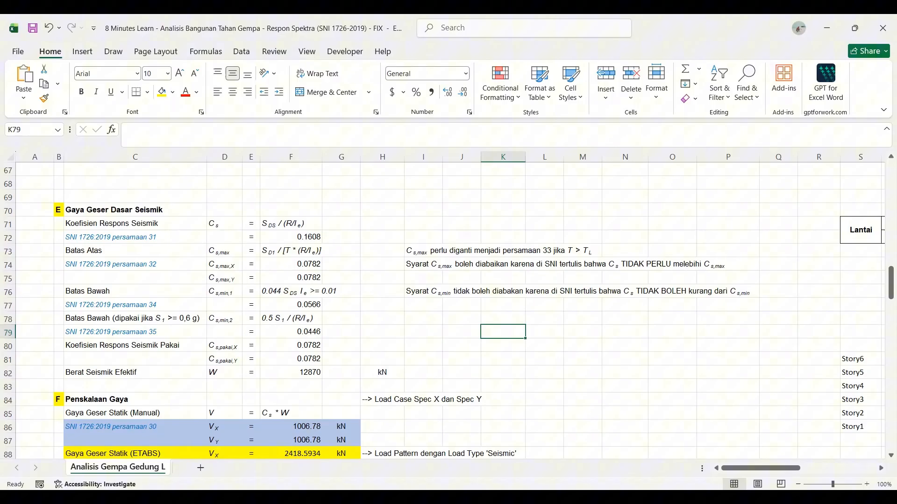
Step: Copy the short-period spectral acceleration 1.0723 from section A of the Excel worksheet into the ETABS function's Ss value
scroll(425, 295, up, 7)
scroll(425, 295, up, 16)
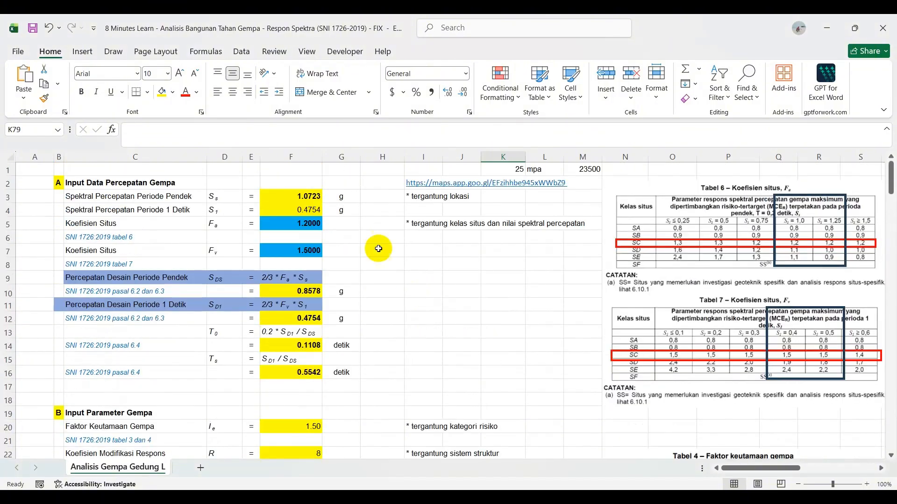
click(307, 195)
key(ctrl+c)
key(alt+Tab)
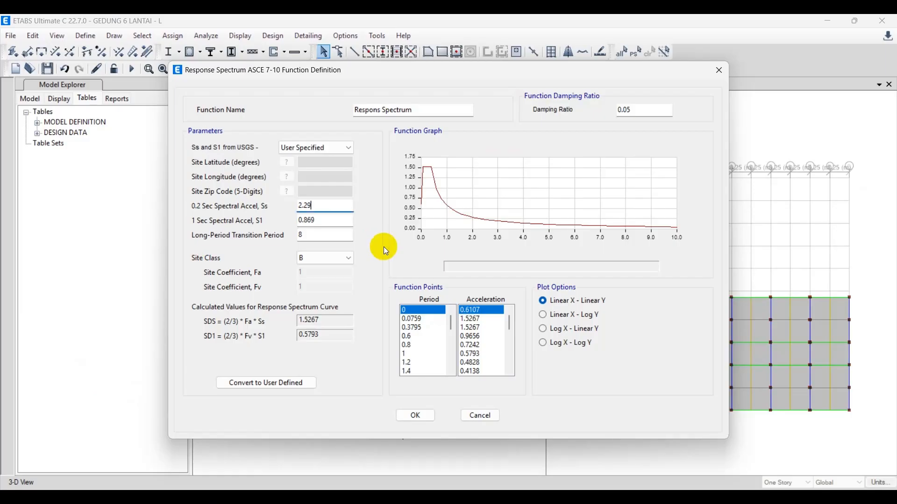
drag(330, 208, 265, 205)
key(ctrl+v)
Step: Replace the function's 1-second spectral acceleration S1 with 0.4754, copied from the Excel worksheet
drag(341, 221, 279, 220)
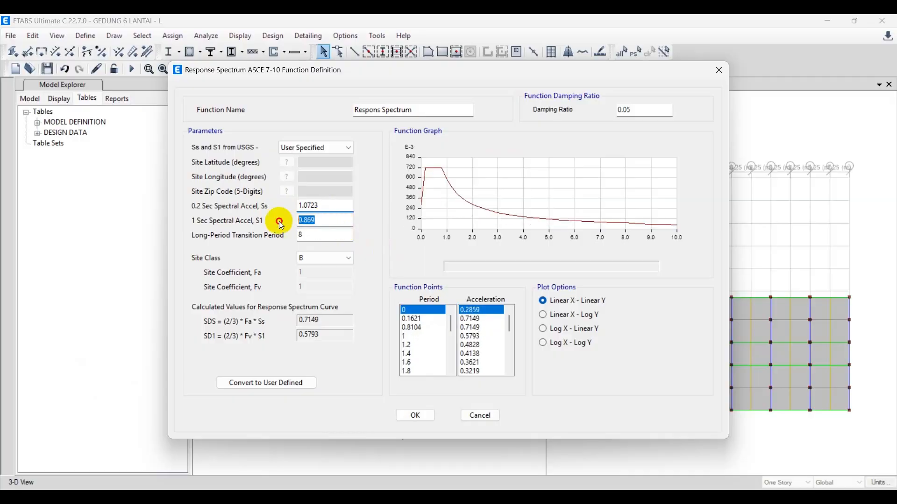
key(alt+Tab)
click(297, 211)
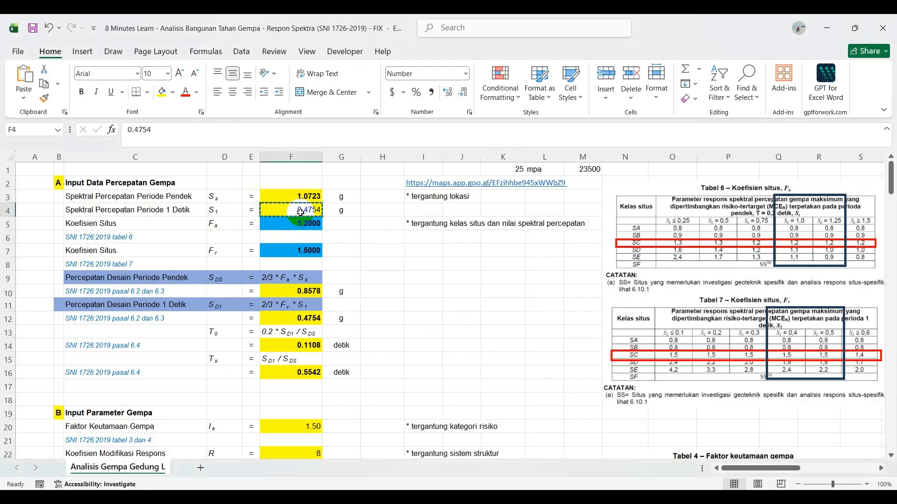
key(ctrl+c)
key(alt+Tab)
key(ctrl+v)
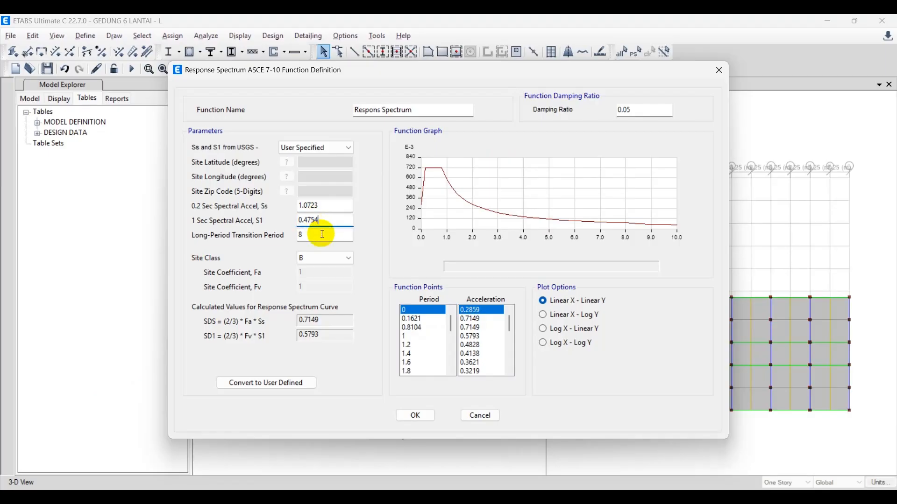
Step: Set the spectrum function's long-period transition period to 16 and its site class to C
key(alt+Tab)
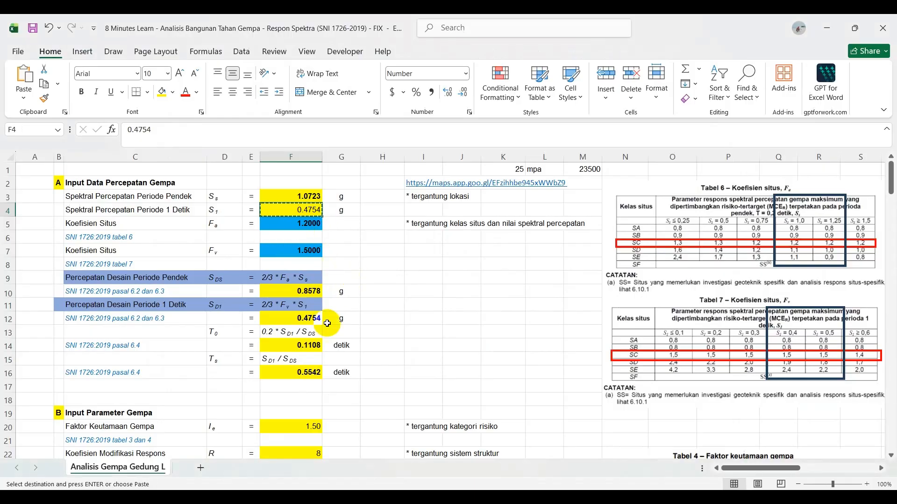
scroll(335, 322, down, 2)
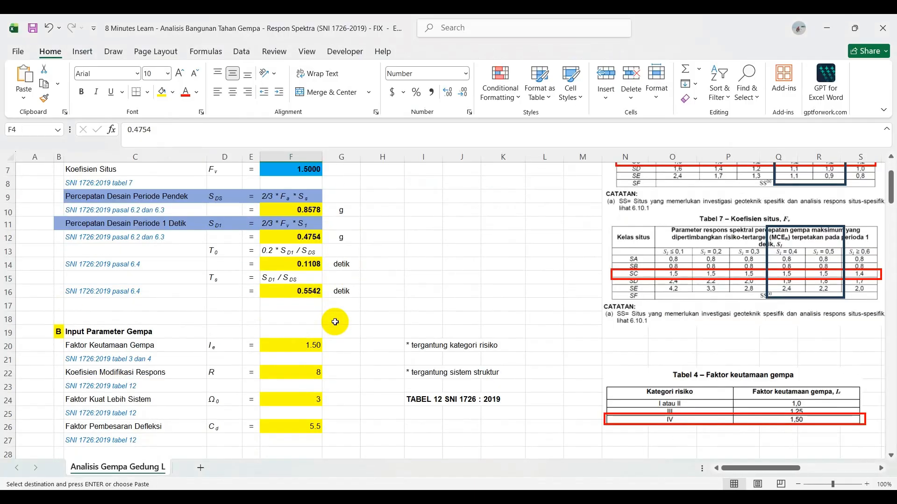
key(alt+Tab)
double_click(305, 235)
text(16)
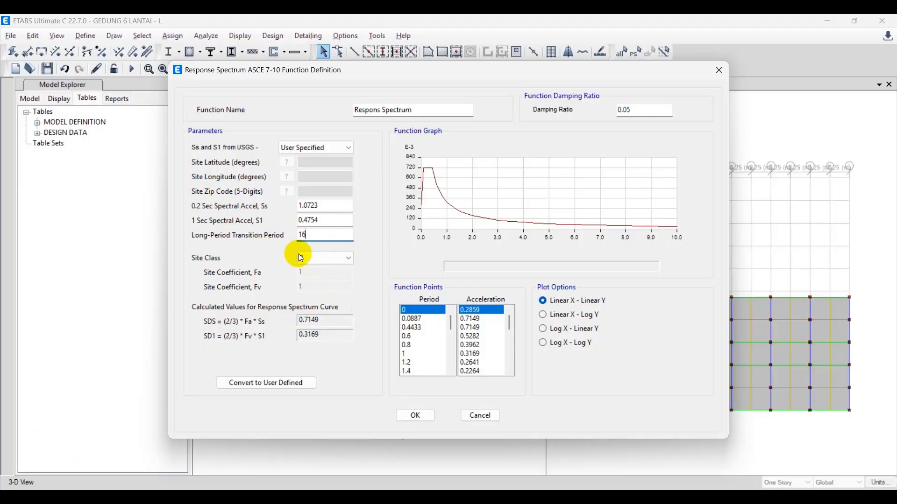
click(321, 260)
click(321, 284)
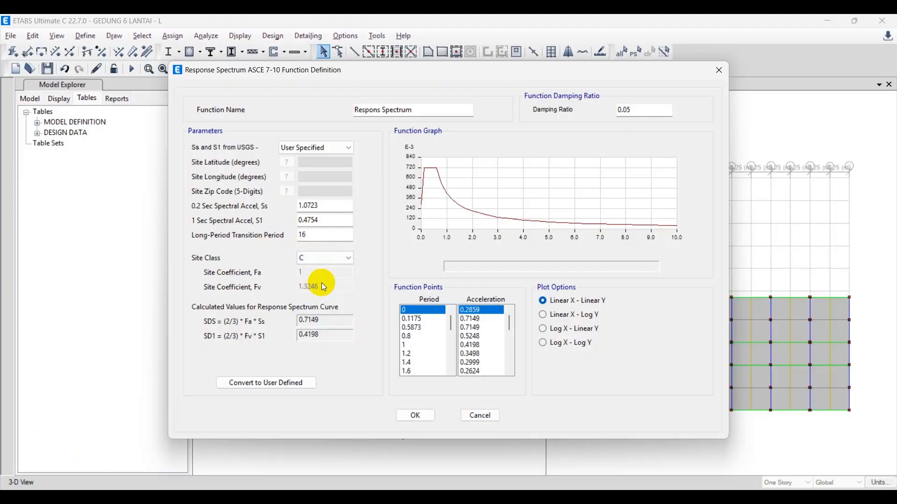
Step: Compare the function's calculated SDS and SD1 in ETABS with the design accelerations in section A of the Excel worksheet
key(alt+Tab)
key(alt+Tab)
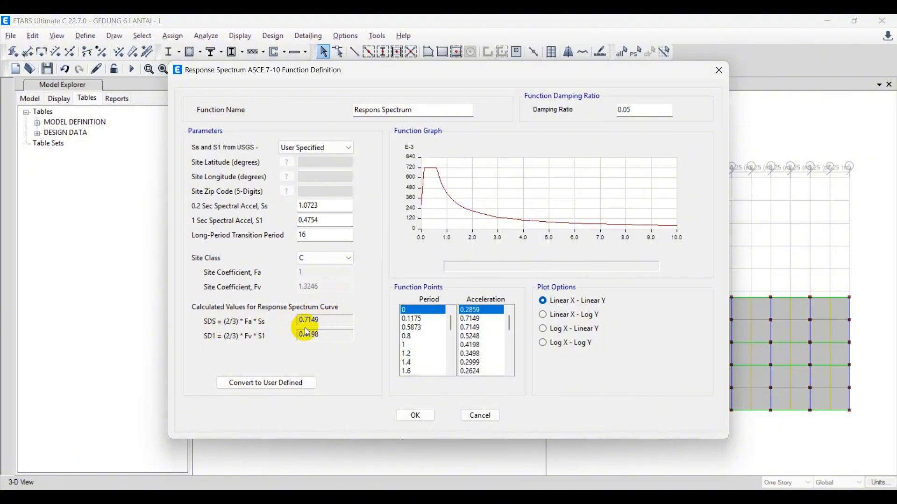
key(alt+Tab)
click(336, 251)
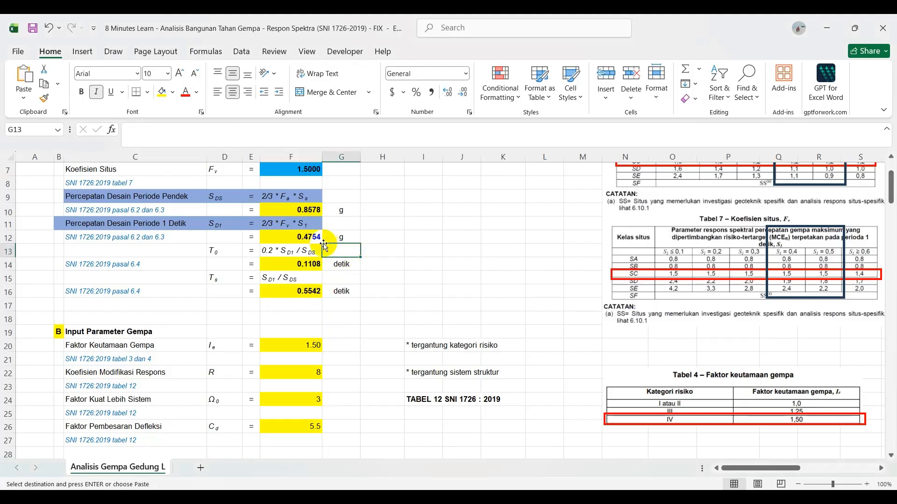
click(306, 210)
scroll(326, 227, up, 1)
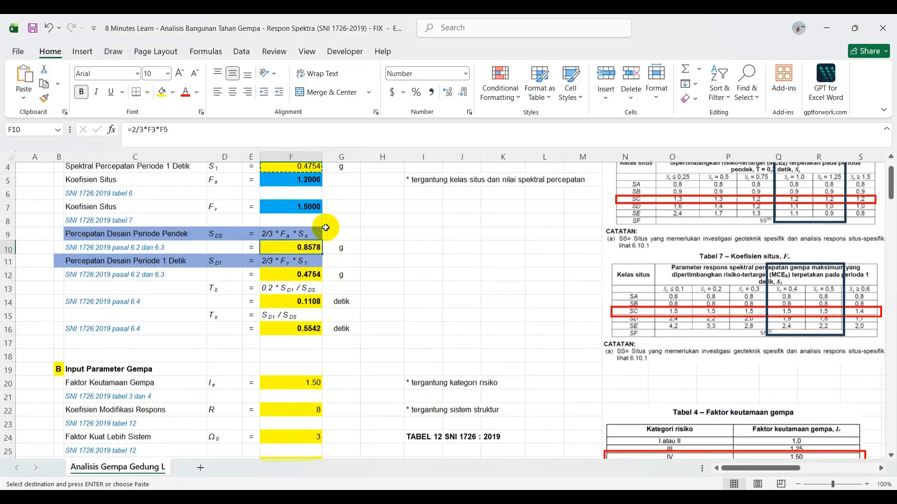
scroll(326, 228, up, 1)
key(Escape)
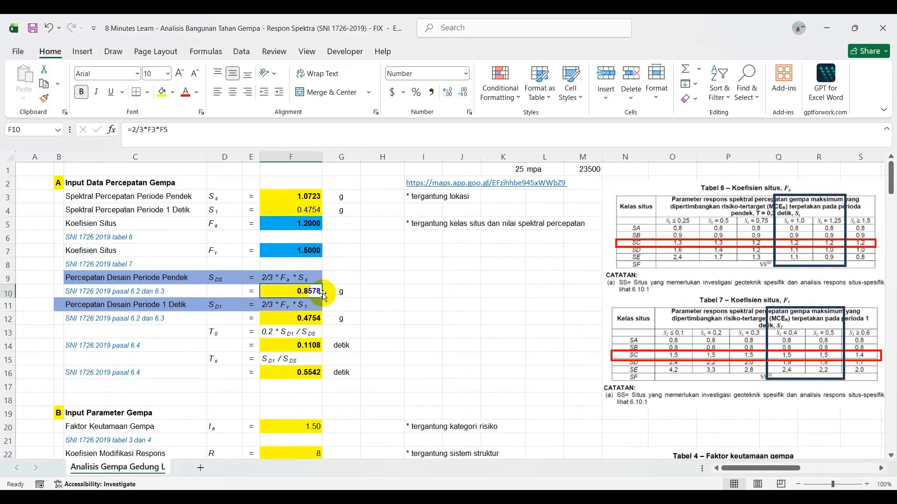
key(ctrl+c)
key(alt+Tab)
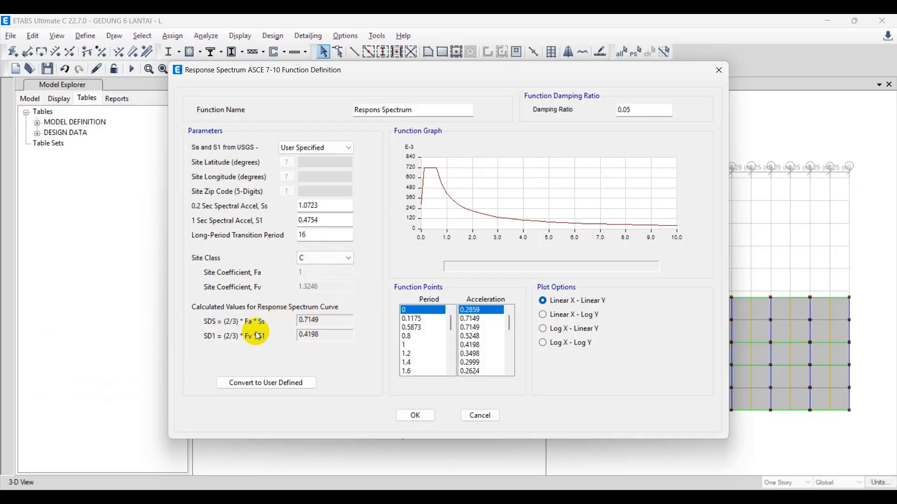
Step: Try site classes D and B for the spectrum function, comparing SDS and SD1 with the Excel worksheet
click(335, 255)
click(323, 291)
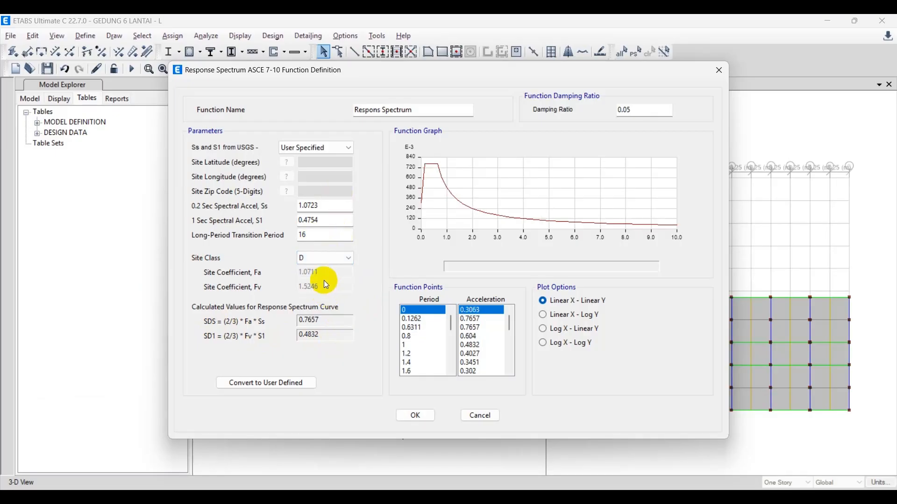
click(318, 261)
click(312, 279)
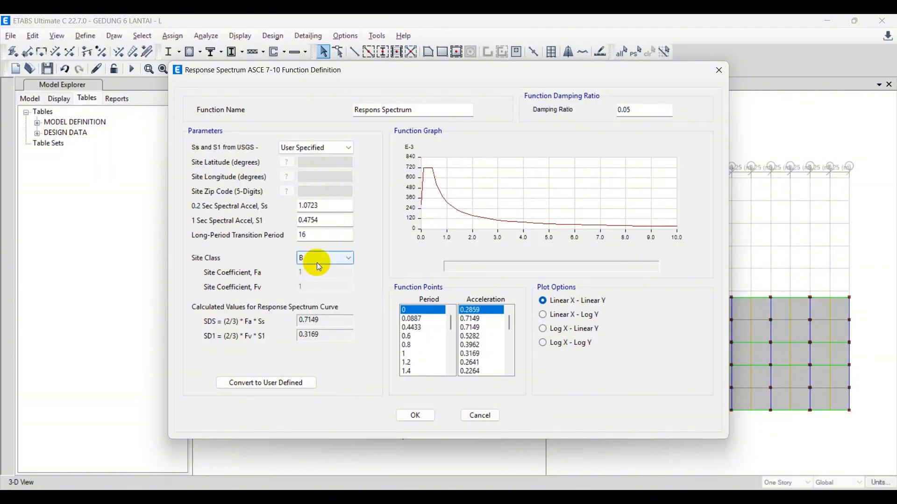
key(alt+Tab)
click(319, 320)
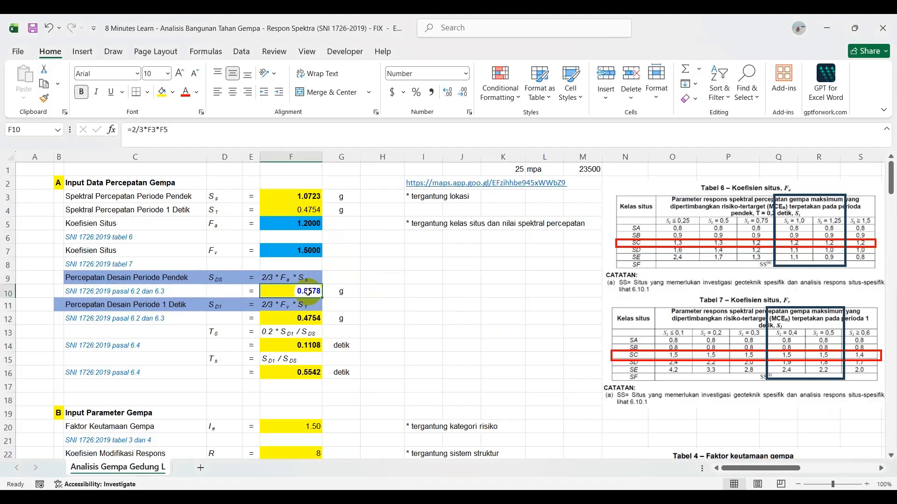
key(alt+Tab)
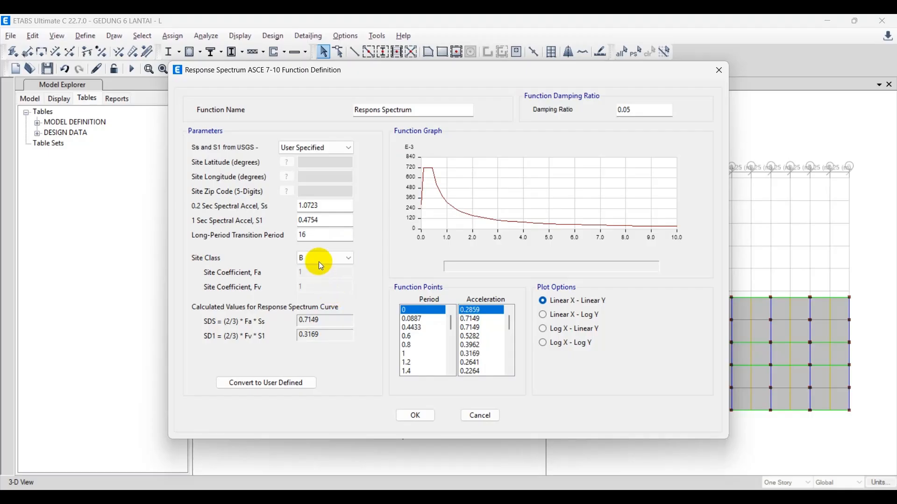
Step: Try site classes A and D for the spectrum function, and return it to site class C
click(319, 261)
click(329, 267)
click(329, 261)
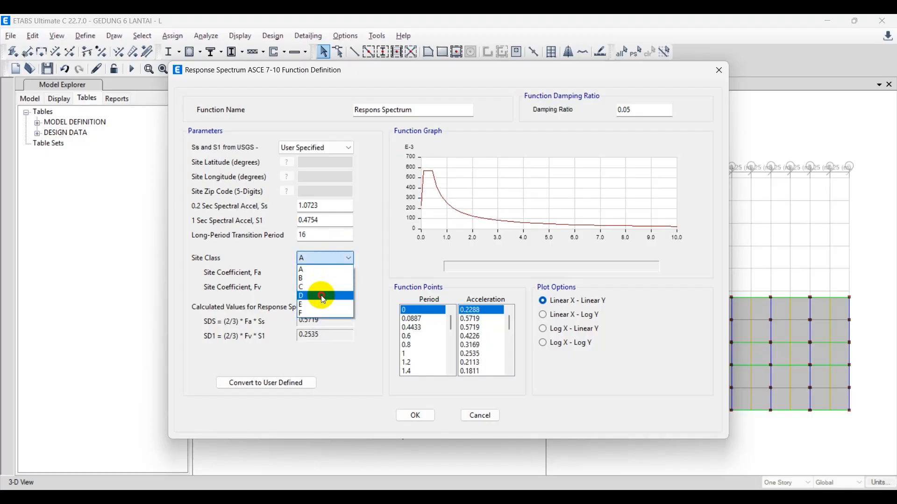
click(327, 294)
click(329, 262)
click(318, 287)
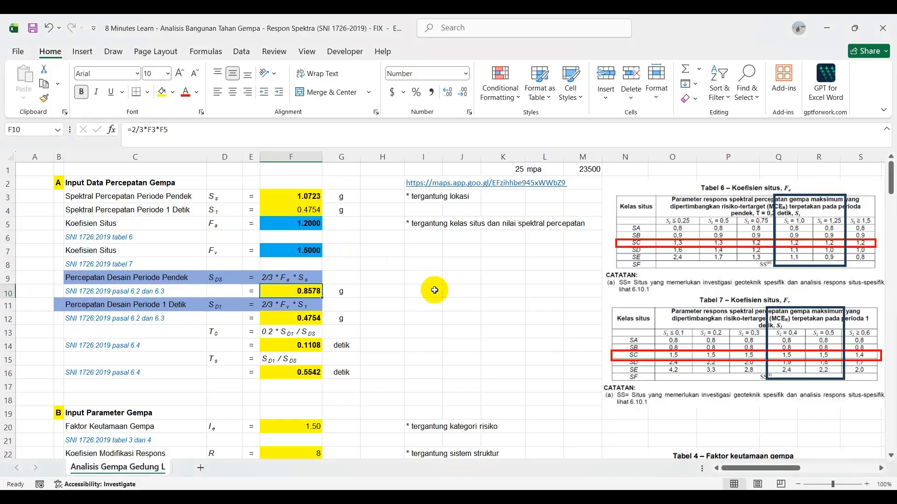
Step: Discard the ASCE 7-10 spectrum function in ETABS and close the list of response spectrum functions
scroll(386, 391, down, 3)
scroll(386, 391, down, 3)
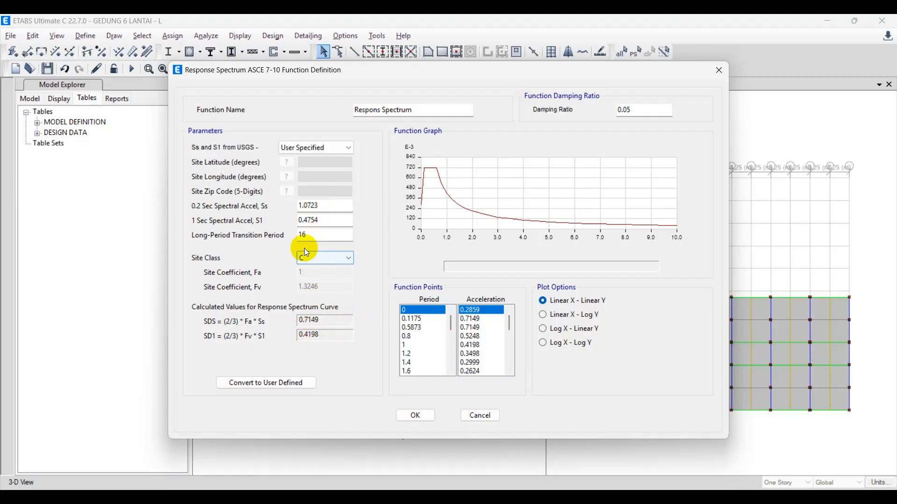
click(480, 412)
click(538, 333)
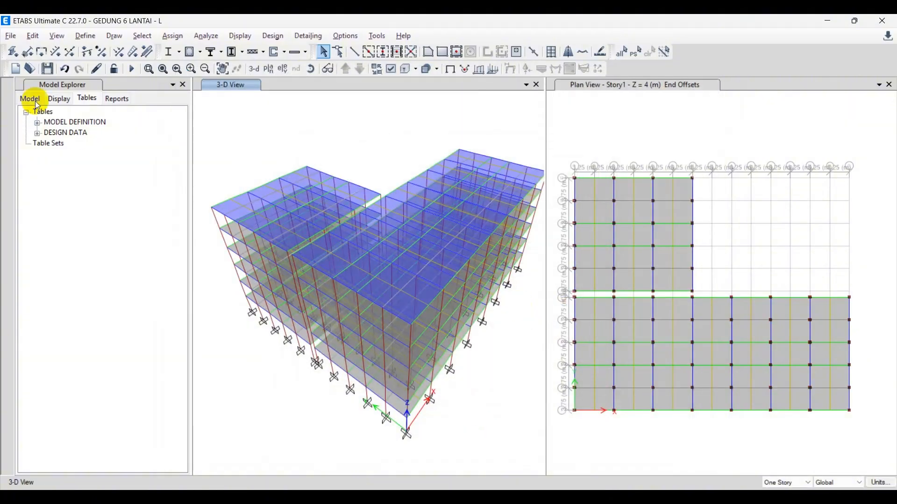
Step: Review the STATIK - X load pattern's ASCE 7-16 seismic coefficients and factors against the Excel worksheet
click(82, 37)
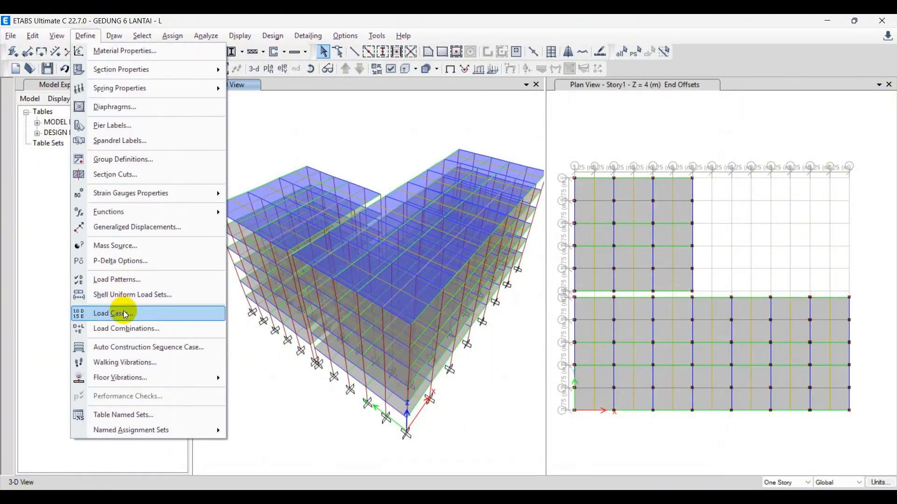
click(118, 279)
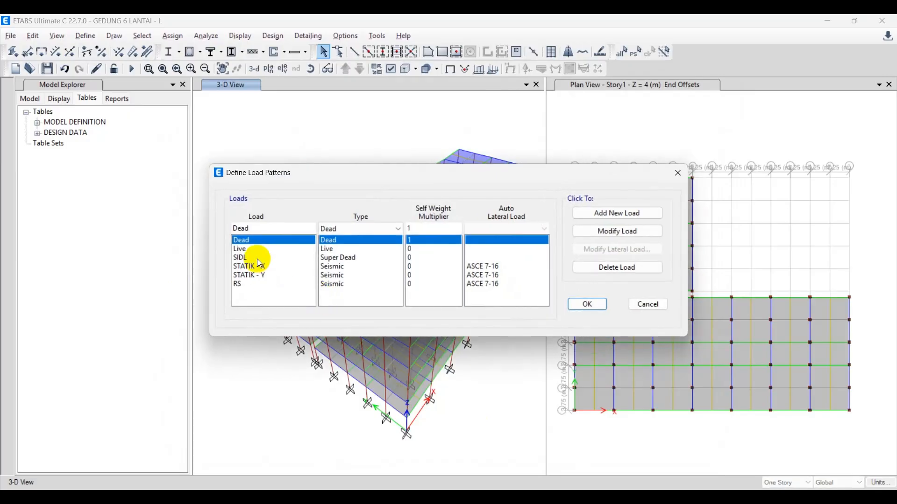
click(256, 259)
click(260, 268)
click(610, 250)
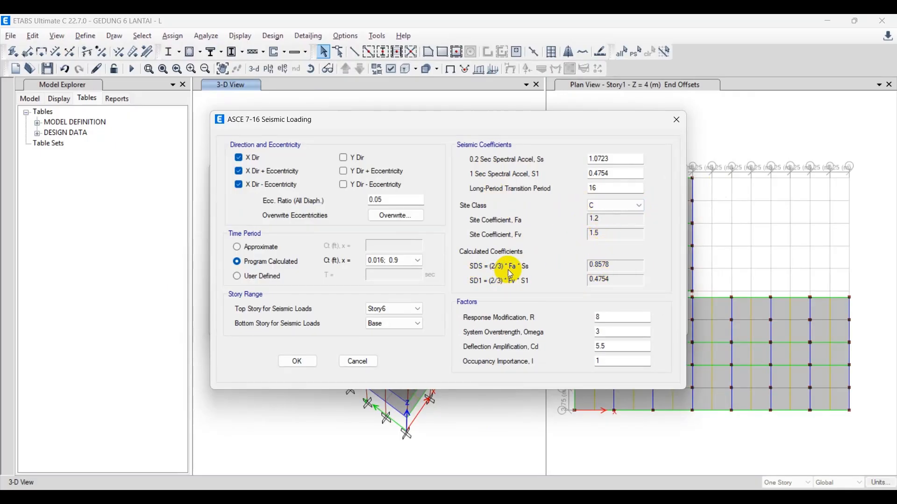
key(alt+Tab)
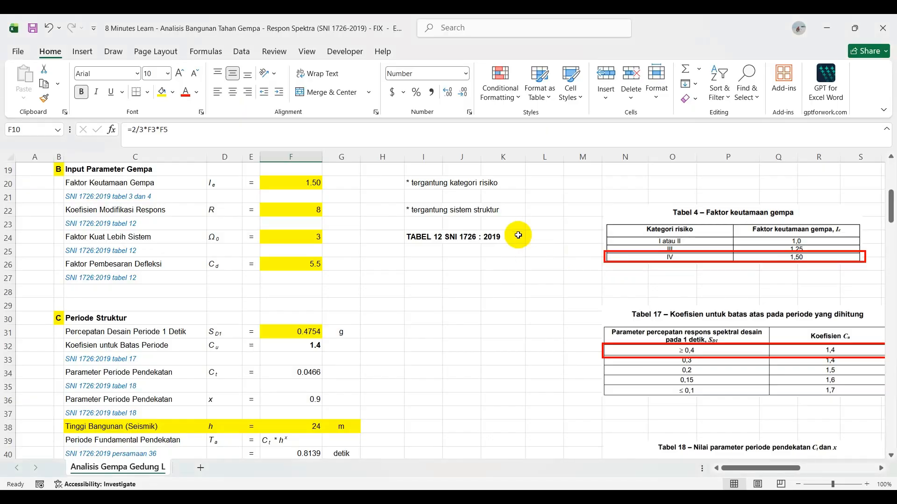
key(alt+Tab)
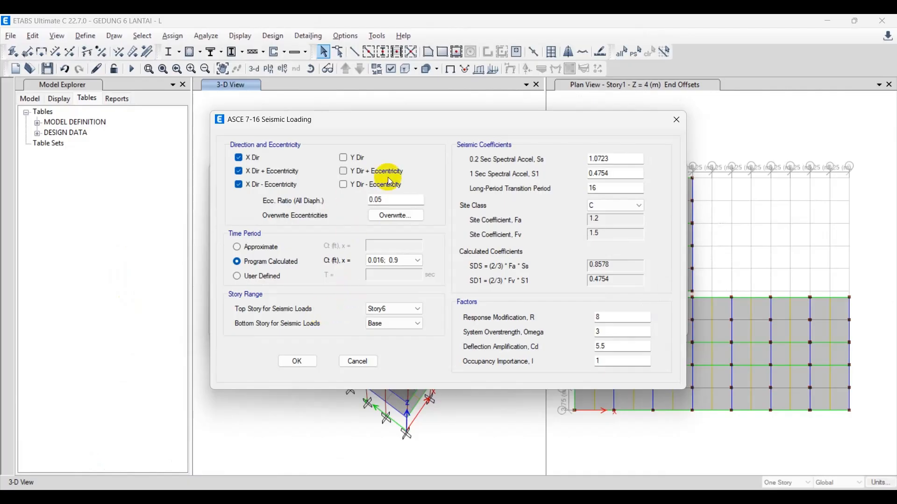
click(676, 120)
click(603, 297)
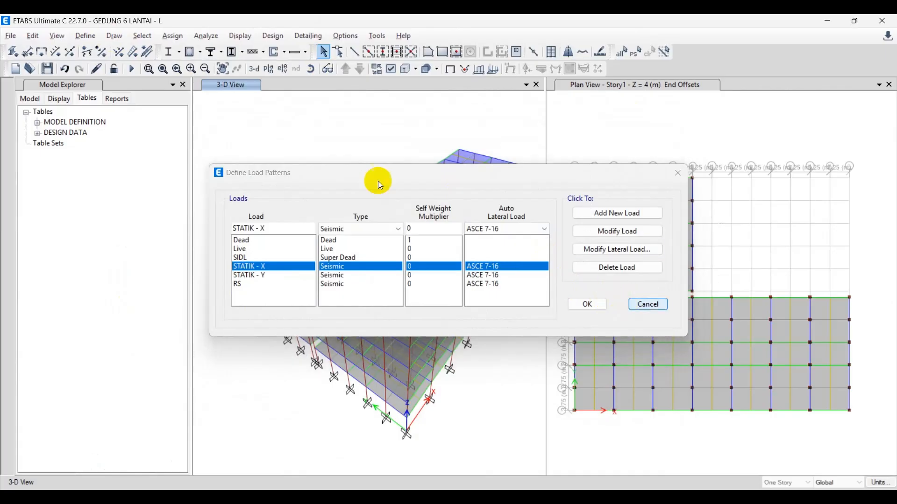
Step: Add a new ASCE 7-16 response spectrum function named Respons Spectrum
click(86, 36)
mouse_move(138, 217)
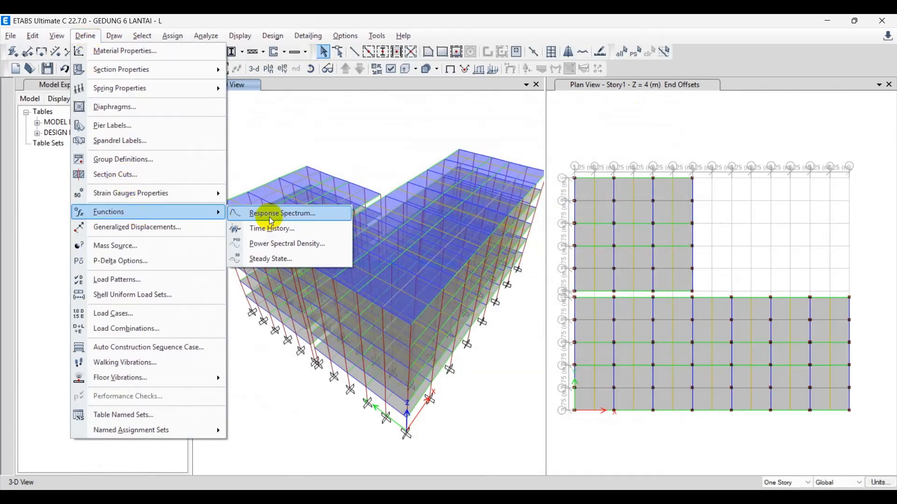
click(269, 211)
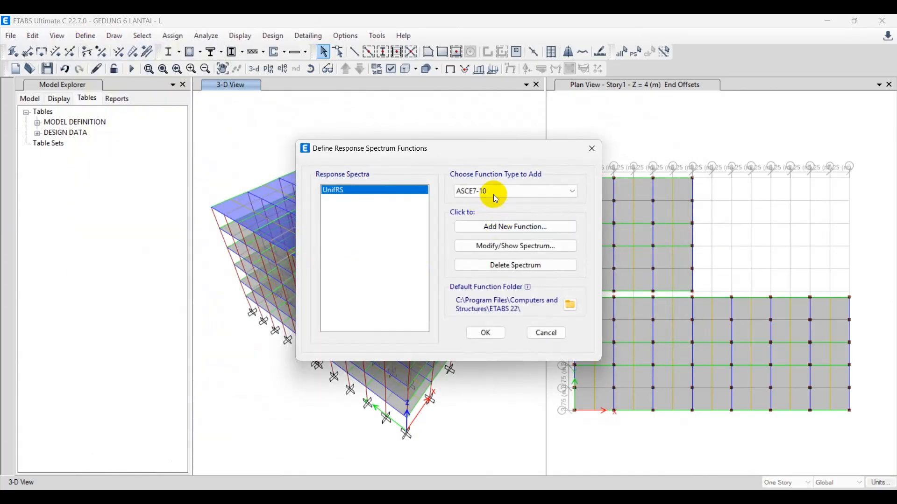
click(494, 193)
click(485, 210)
click(492, 226)
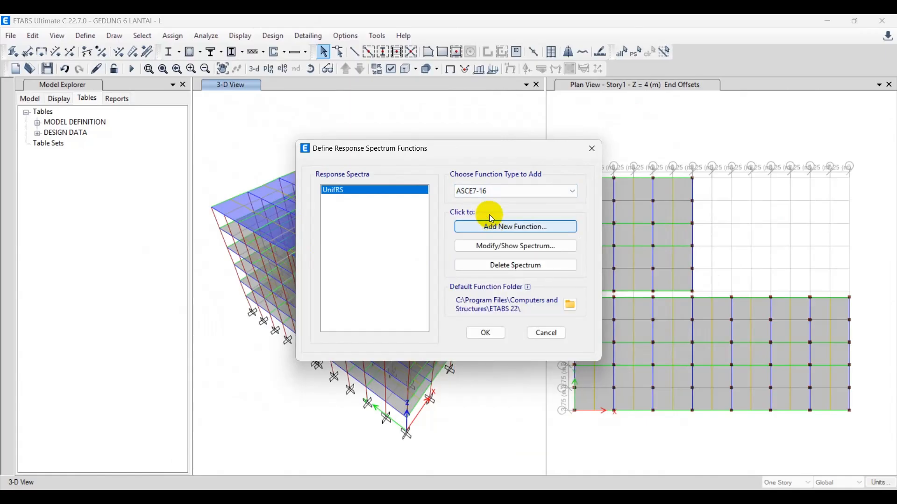
text(R)
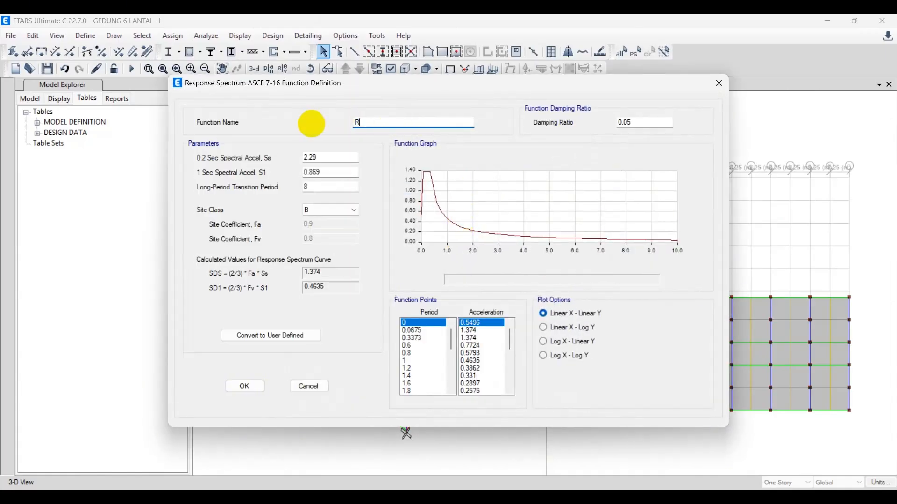
text(espons Sp)
key(BackSpace)
text(pectrum)
Step: Copy Ss from the Excel worksheet and set the function's 0.2 sec spectral acceleration in ETABS to 1.0723
click(335, 157)
key(alt+Tab)
scroll(319, 234, up, 3)
scroll(323, 218, up, 3)
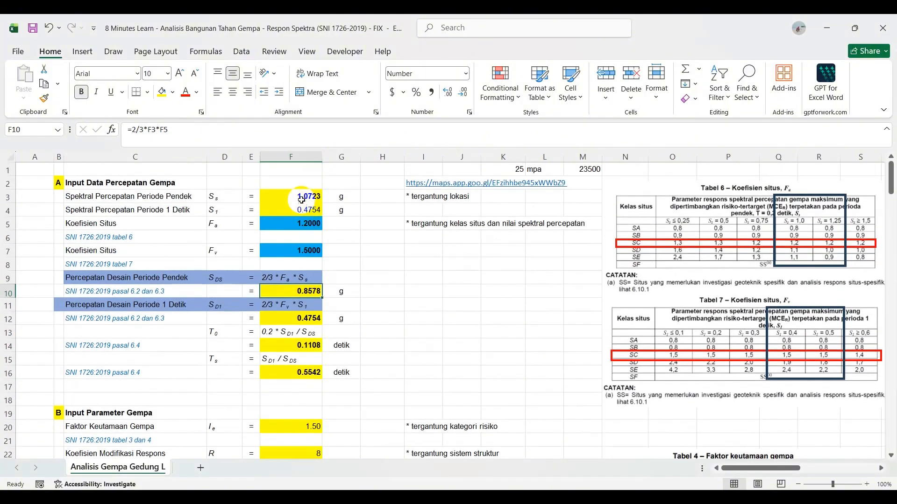
click(301, 196)
key(ctrl+c)
key(alt+Tab)
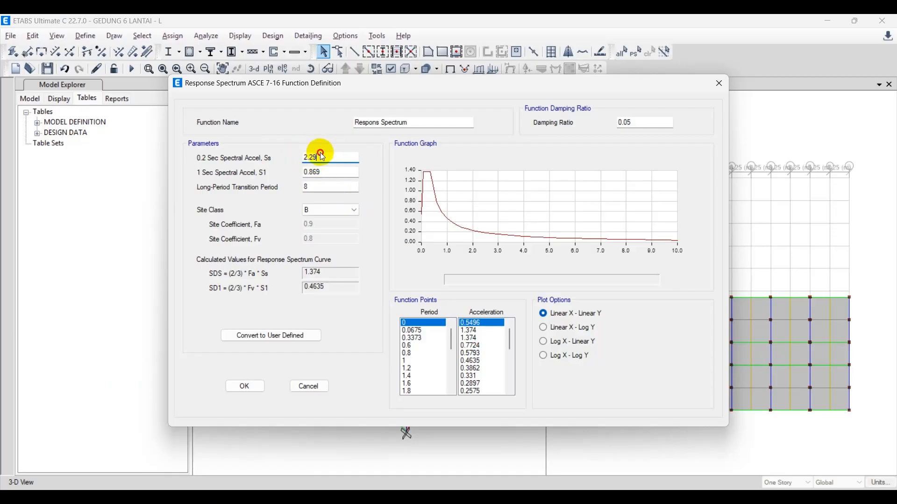
double_click(322, 158)
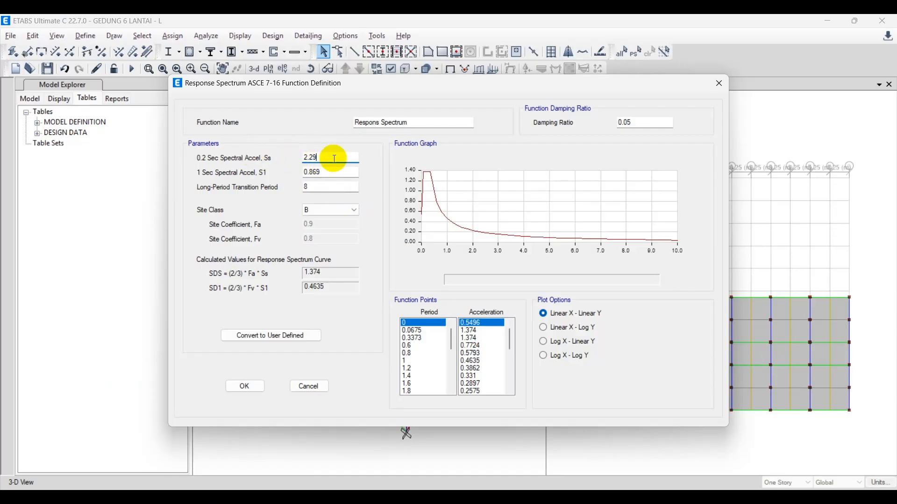
Step: Copy S1 from the Excel worksheet and set the function's 1 sec spectral acceleration in ETABS to 0.4754
double_click(309, 172)
key(alt+Tab)
click(299, 215)
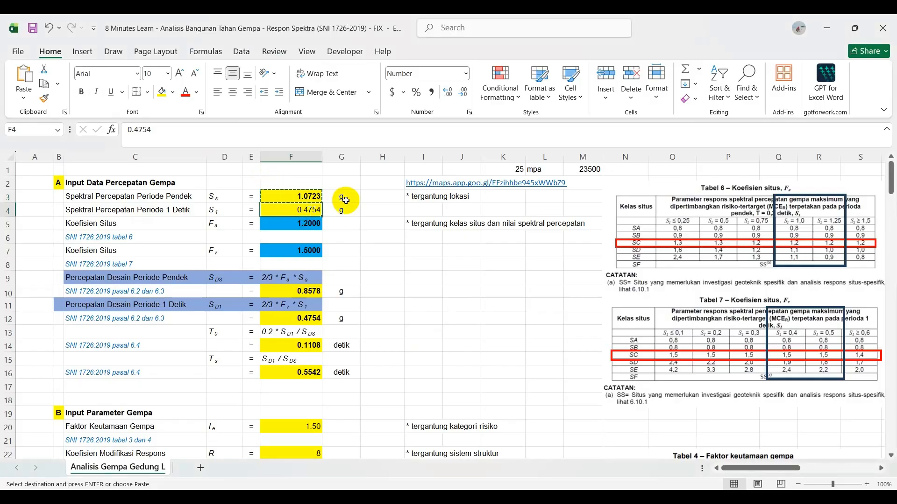
key(ctrl+c)
key(alt+Tab)
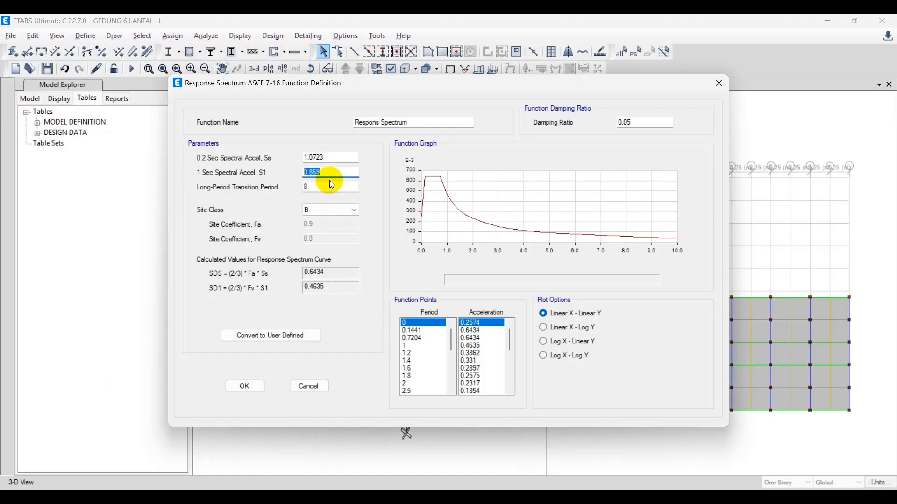
key(ctrl+v)
Step: Set the function's long-period transition period to 16 and its site class to C, and accept the definition
double_click(319, 186)
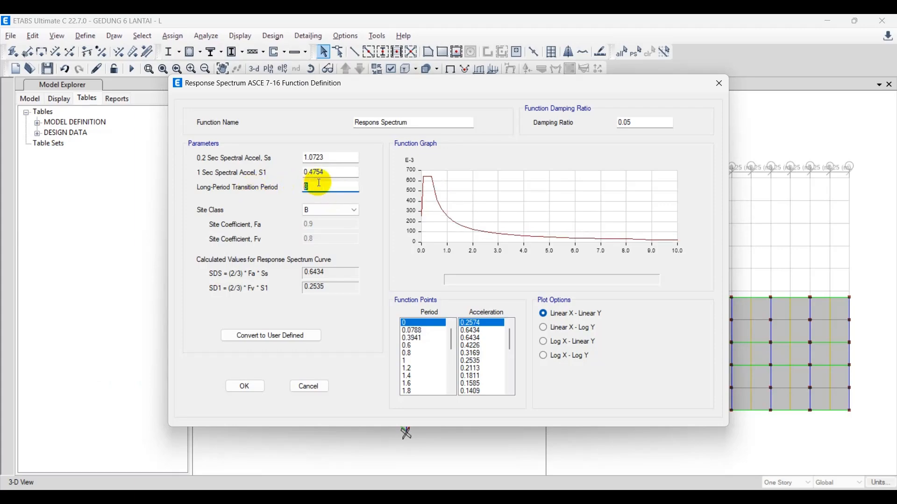
text(16)
click(324, 208)
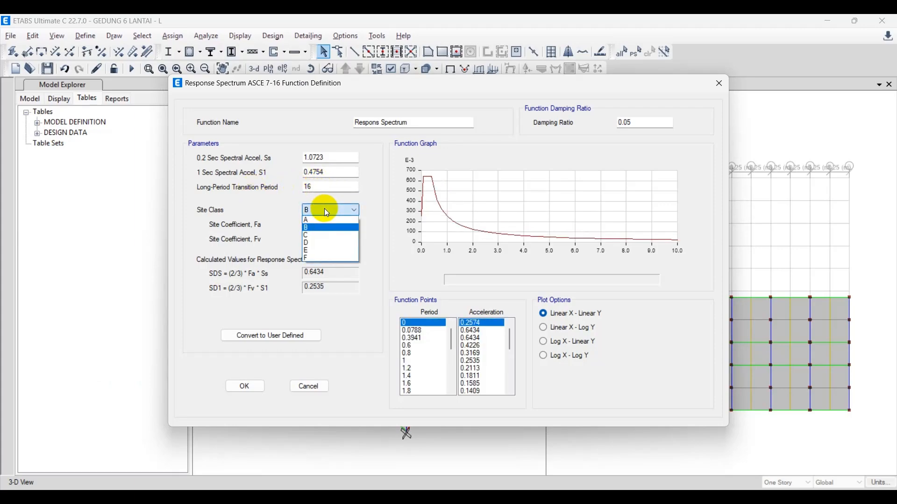
click(322, 234)
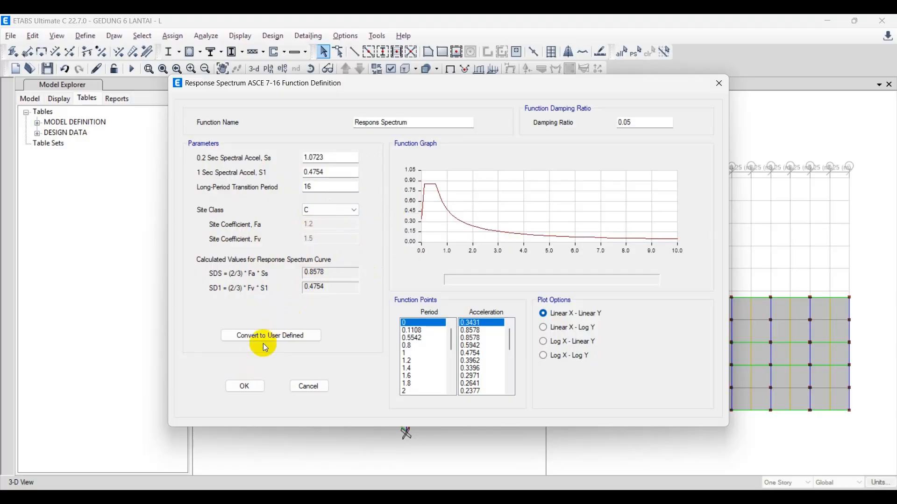
click(246, 386)
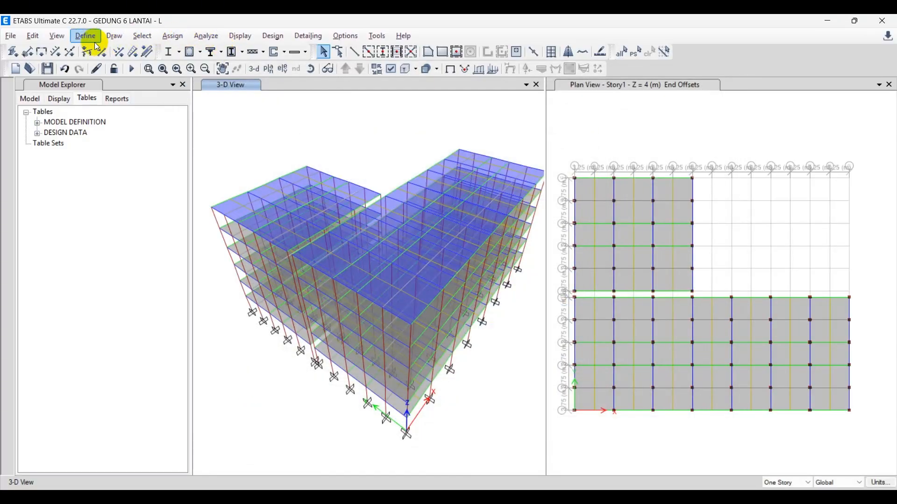
Step: Change the RS load case's type to Response Spectrum
click(93, 41)
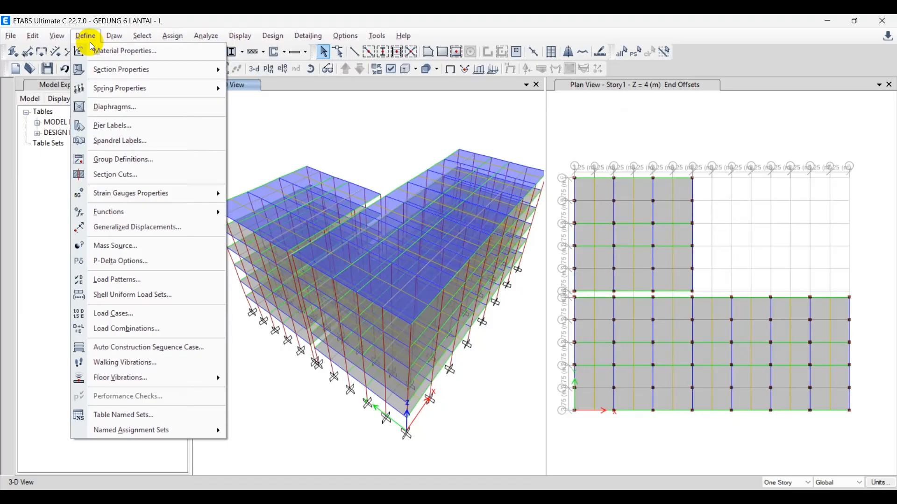
click(108, 318)
click(297, 301)
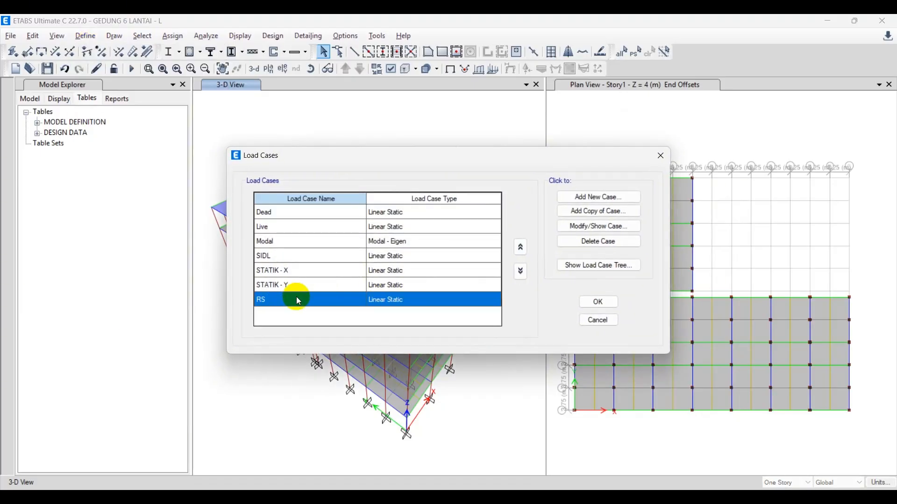
click(603, 227)
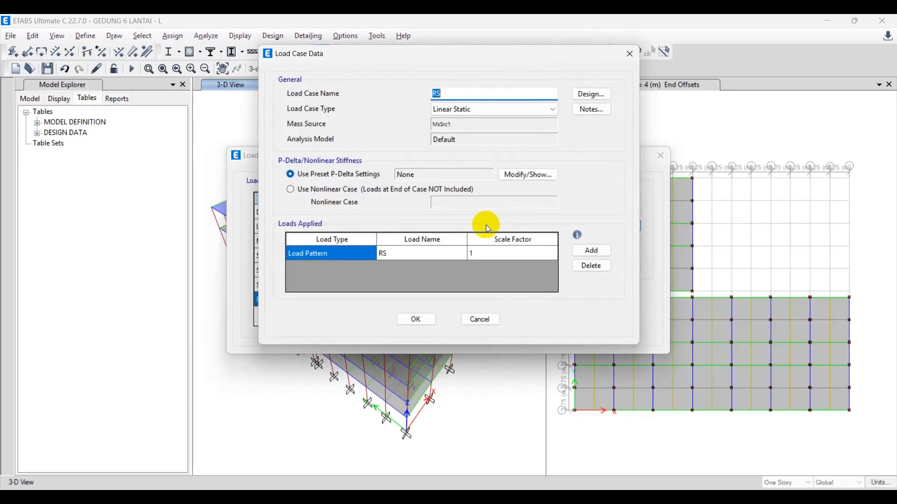
click(412, 252)
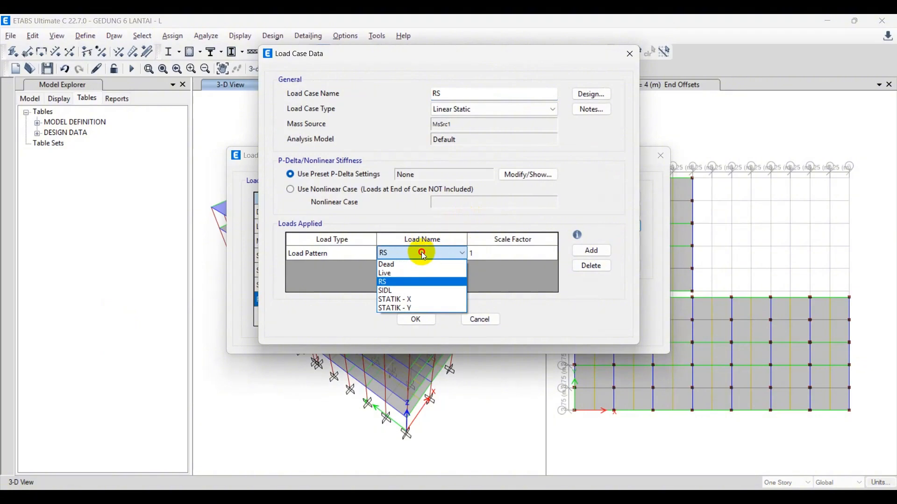
click(423, 255)
click(456, 110)
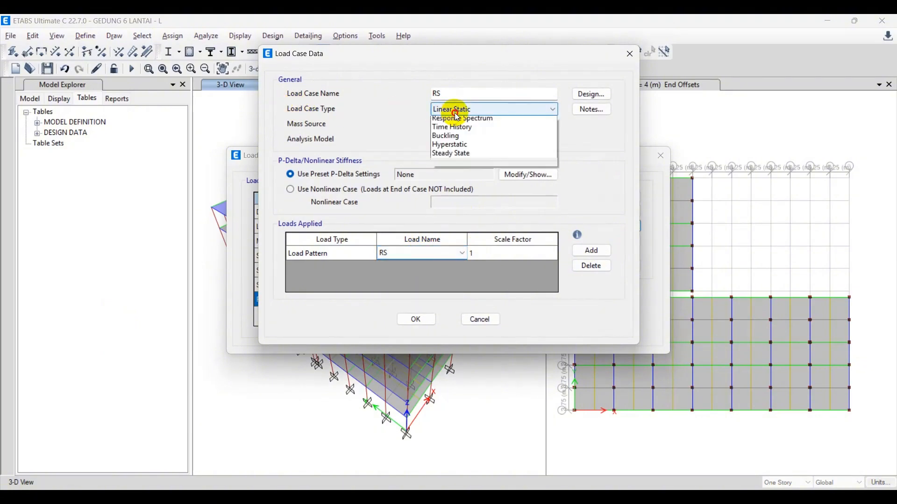
click(458, 152)
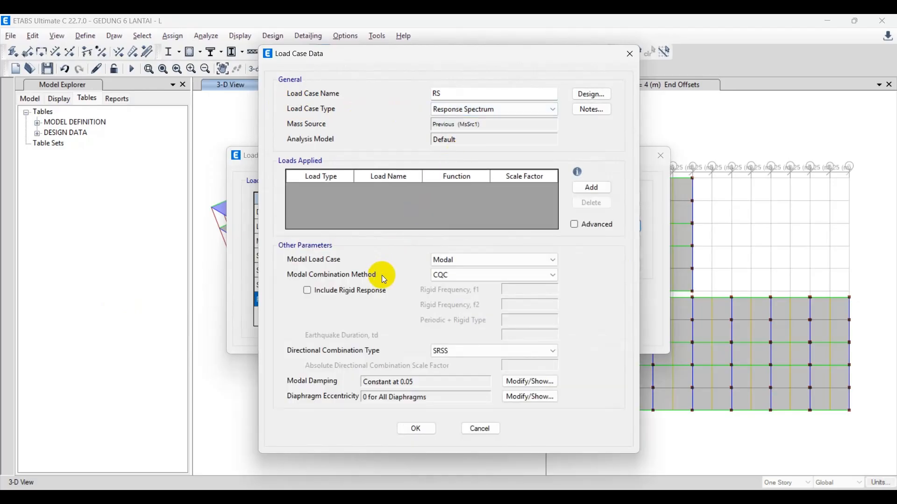
Step: Add an applied load of type Acceleration in direction U1 to the RS load case
click(589, 189)
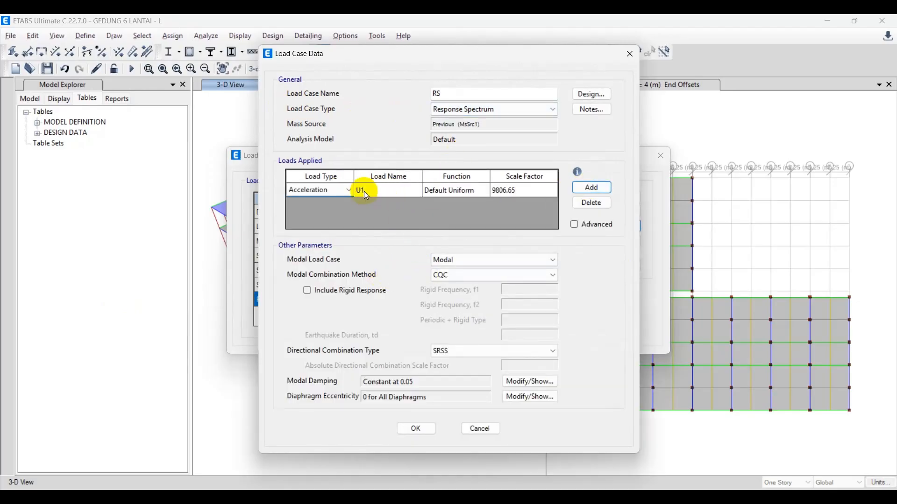
click(327, 190)
click(333, 192)
click(316, 189)
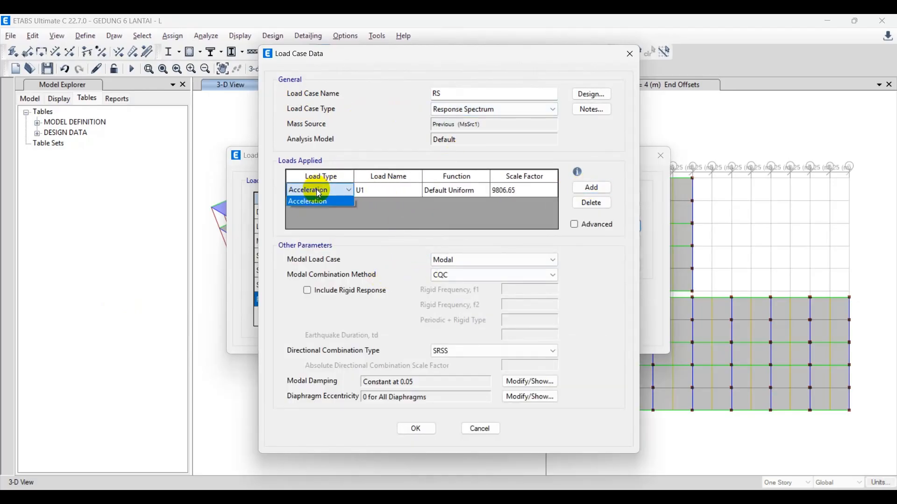
click(316, 189)
click(384, 190)
click(456, 191)
click(456, 191)
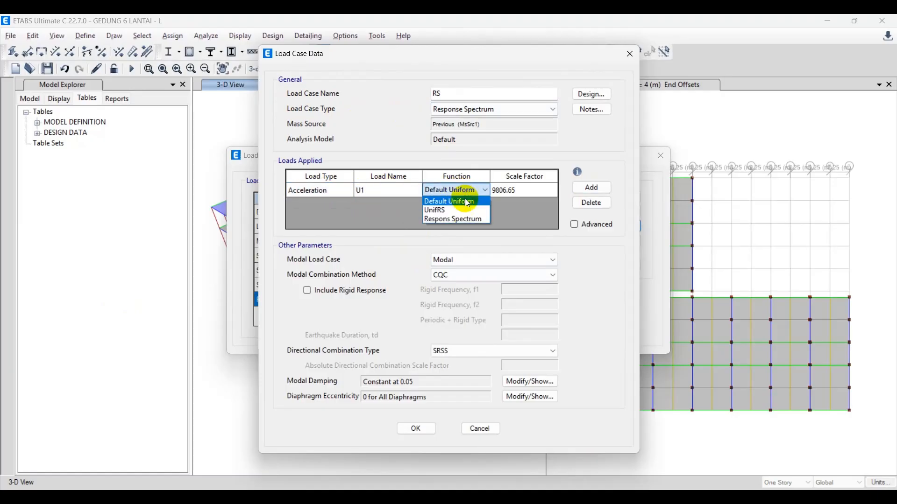
click(453, 214)
click(535, 189)
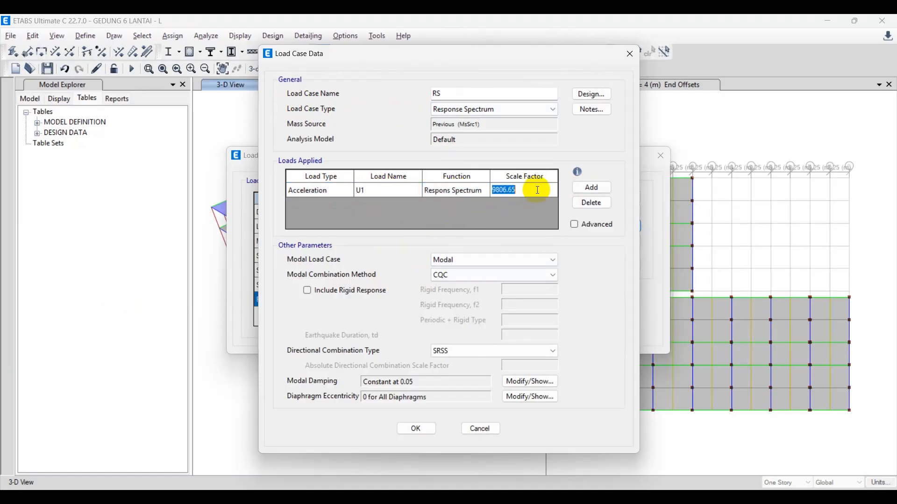
click(538, 190)
click(538, 192)
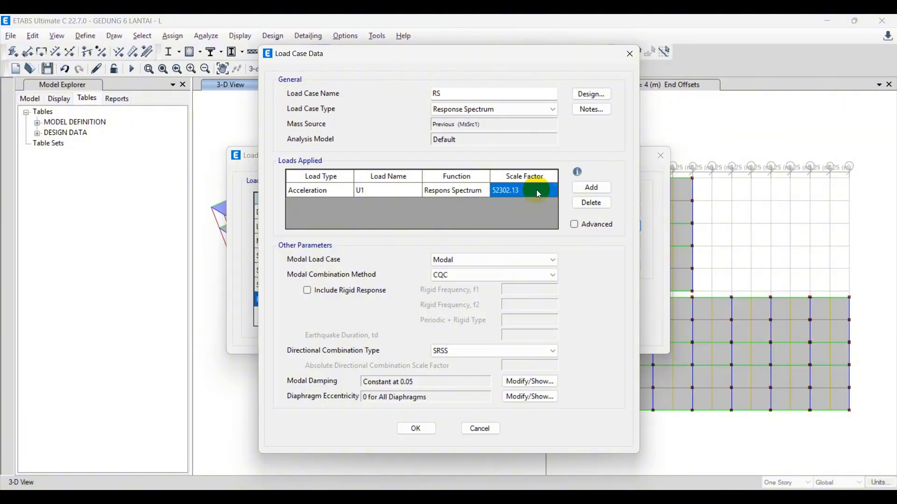
click(536, 190)
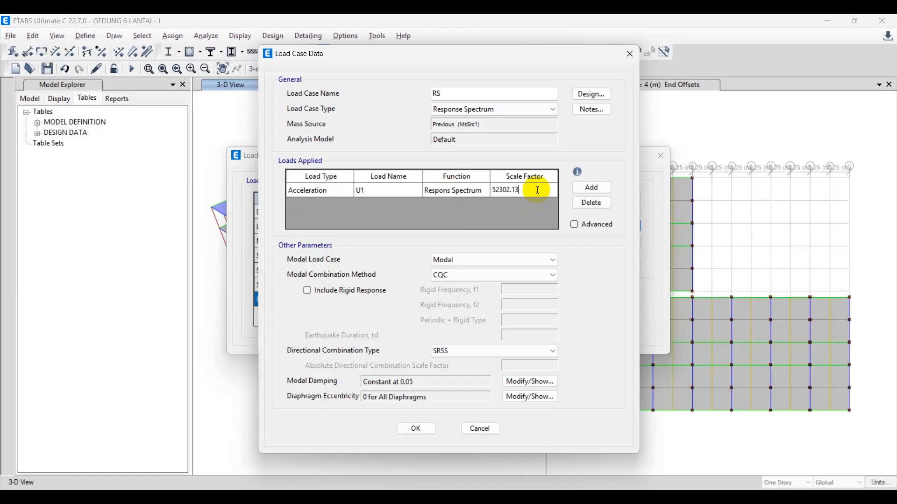
key(BackSpace)
key(BackSpace)
key(BackSpace)
key(BackSpace)
key(BackSpace)
key(BackSpace)
key(BackSpace)
key(BackSpace)
click(592, 203)
Step: Add a U1 acceleration load with the Respons Spectrum function and scale factor 9806.65/(8/1.5), and rename the load case RS-X
click(593, 187)
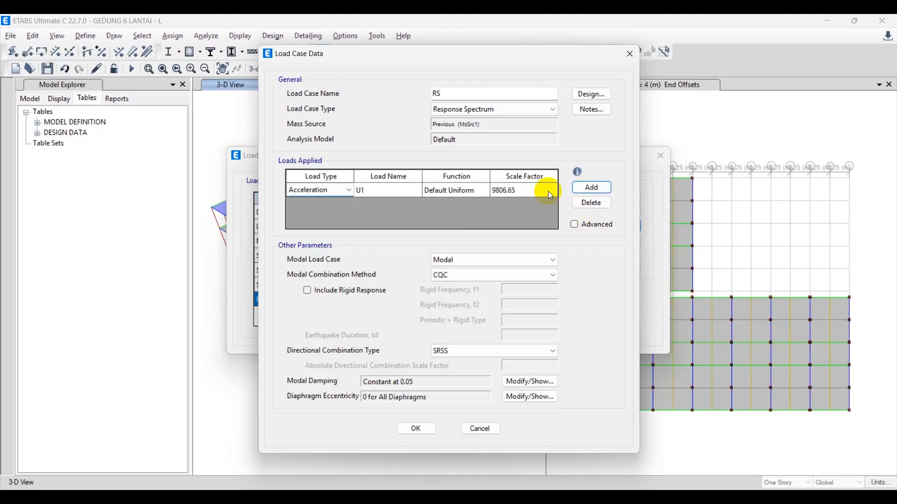
click(534, 189)
click(534, 189)
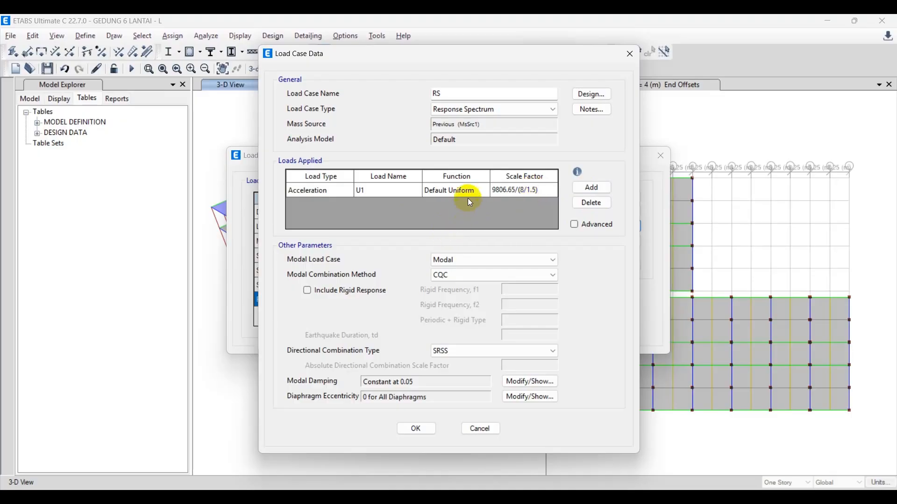
click(483, 190)
click(453, 216)
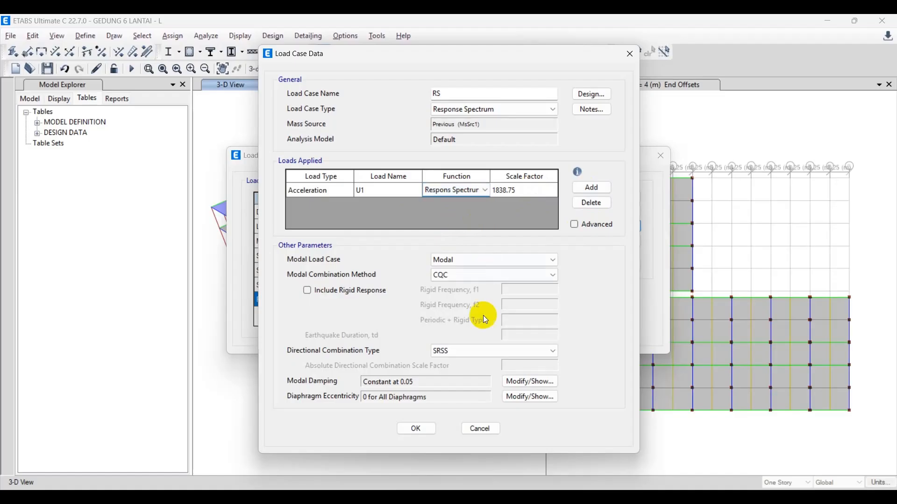
click(416, 430)
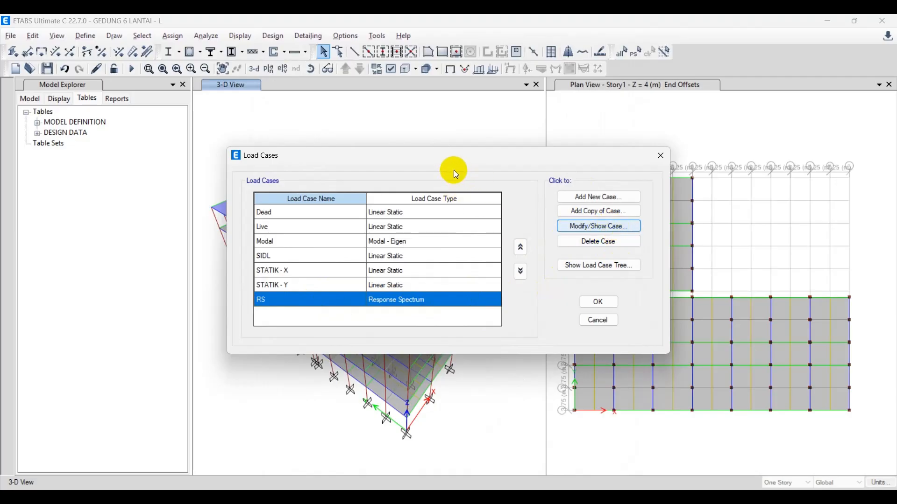
key(Return)
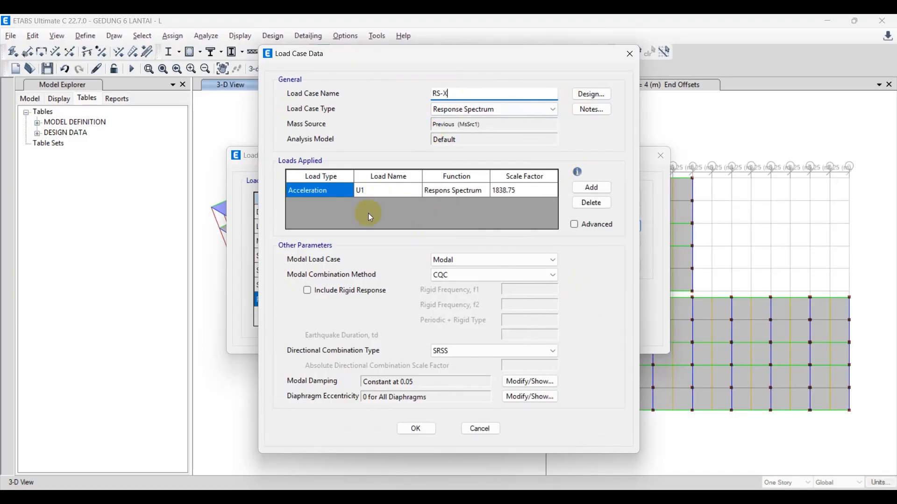
click(432, 430)
Step: Create a copy of load case RS-X named RS-Y with its acceleration load in U2, and accept the load case list
click(408, 195)
click(411, 191)
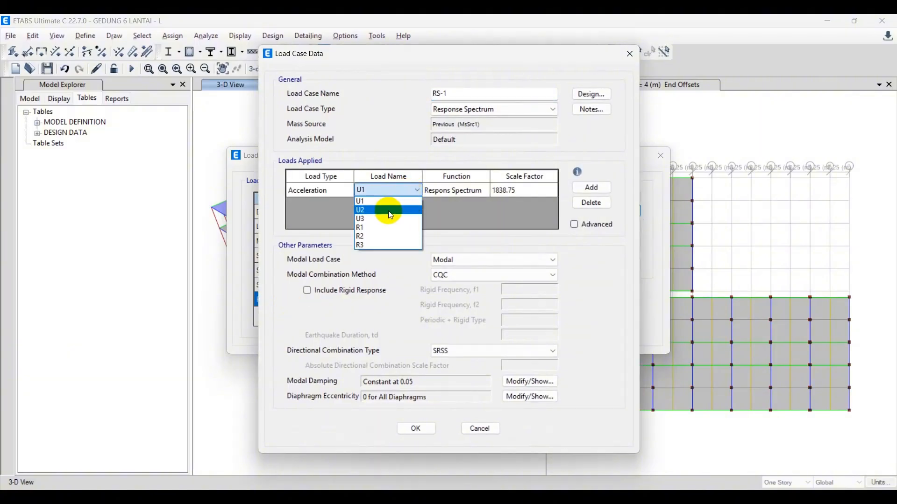
click(386, 206)
click(474, 95)
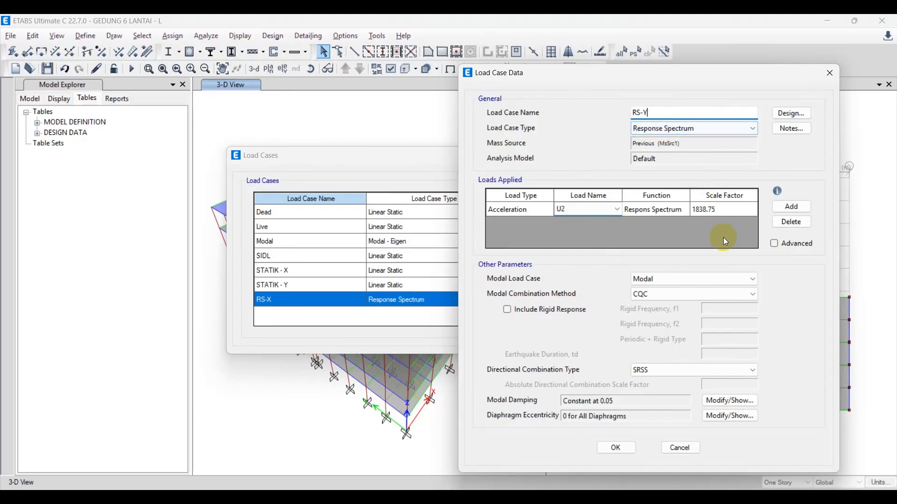
drag(660, 74, 607, 29)
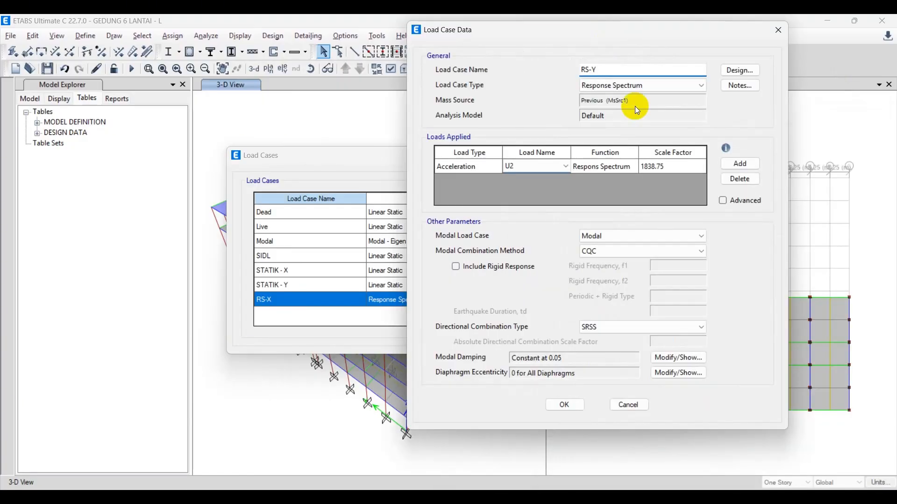
click(564, 406)
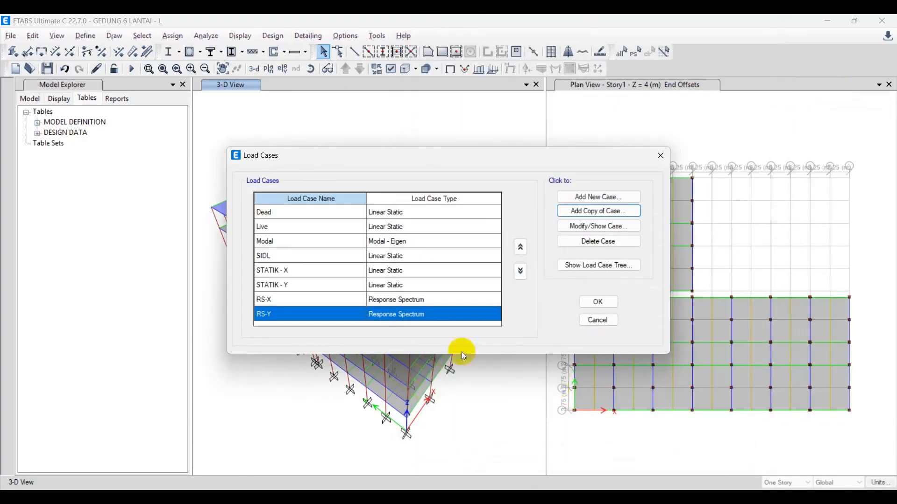
click(598, 303)
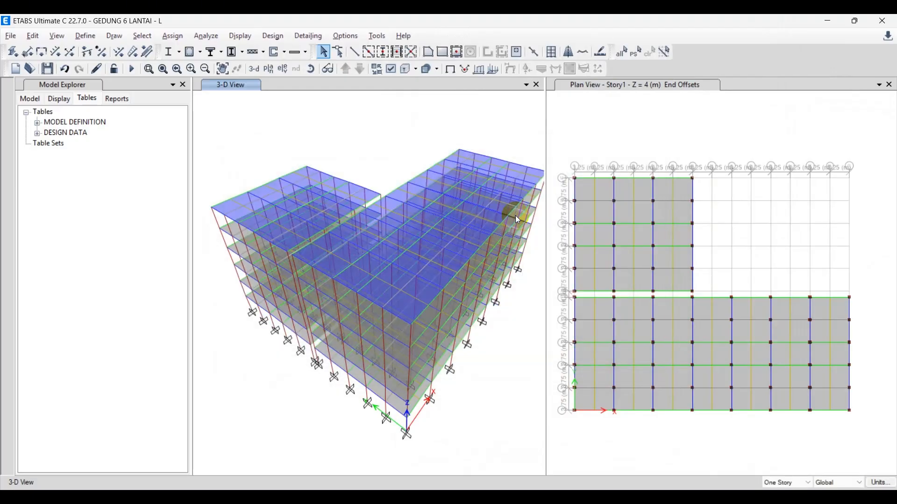
Step: Switch to the Excel workbook and look at the modal table in section D, Bentuk dan Jumlah Ragam
click(567, 153)
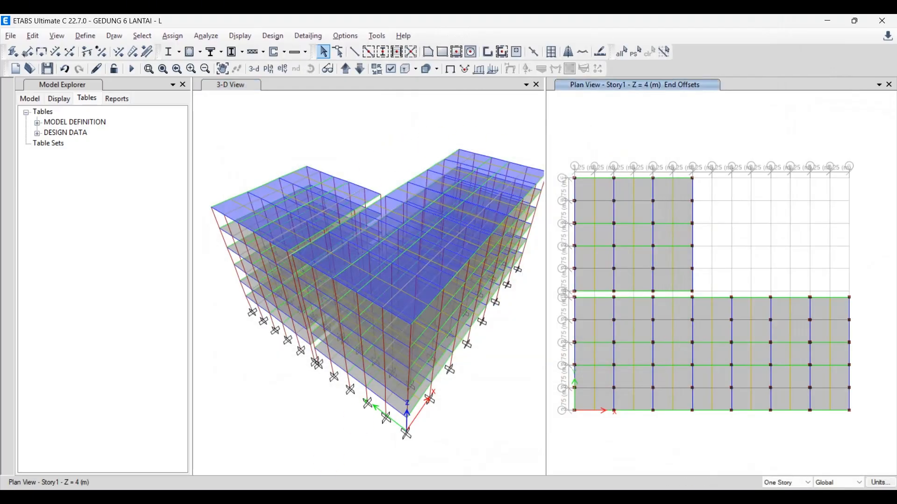
key(alt+Tab)
click(371, 332)
scroll(331, 385, down, 15)
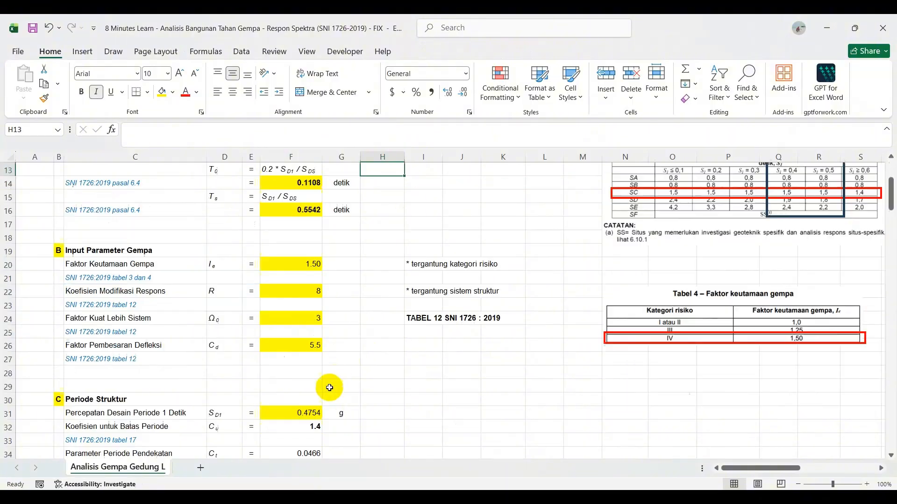
scroll(331, 385, down, 6)
scroll(324, 381, up, 6)
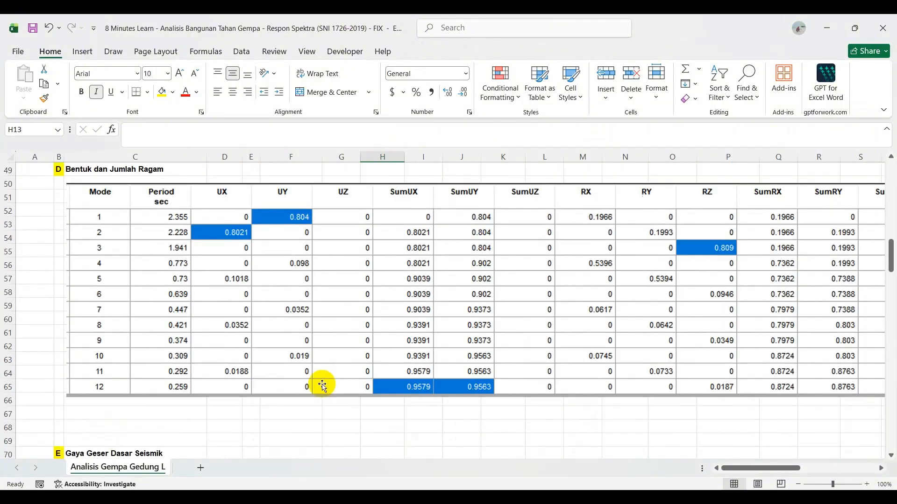
click(282, 238)
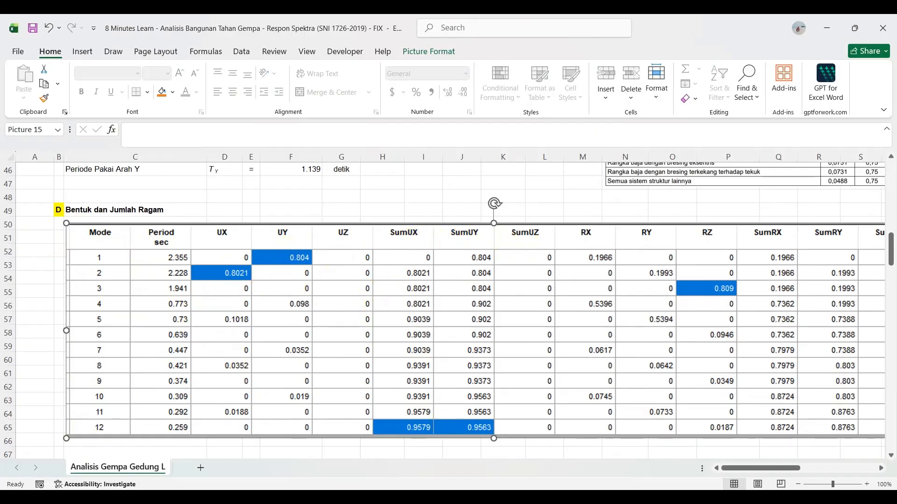
Step: Switch back to ETABS and run the structural analysis with the RS-X and RS-Y load cases
key(alt+Tab)
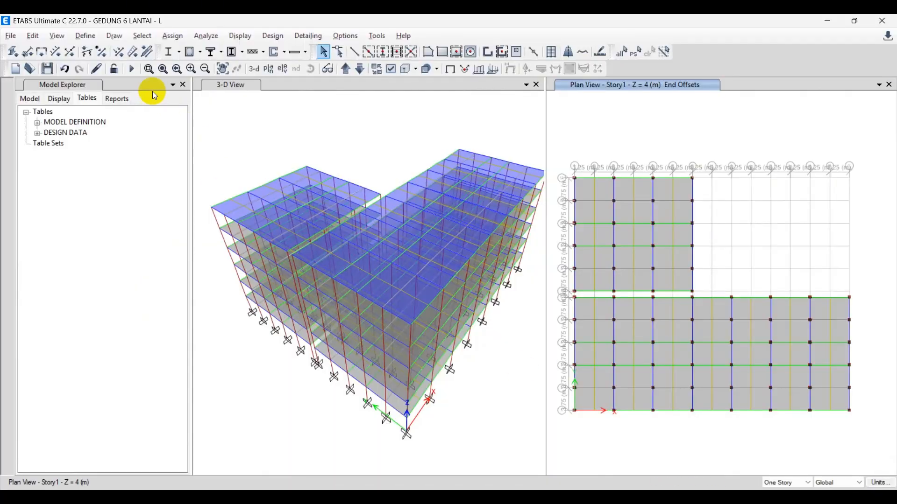
click(131, 70)
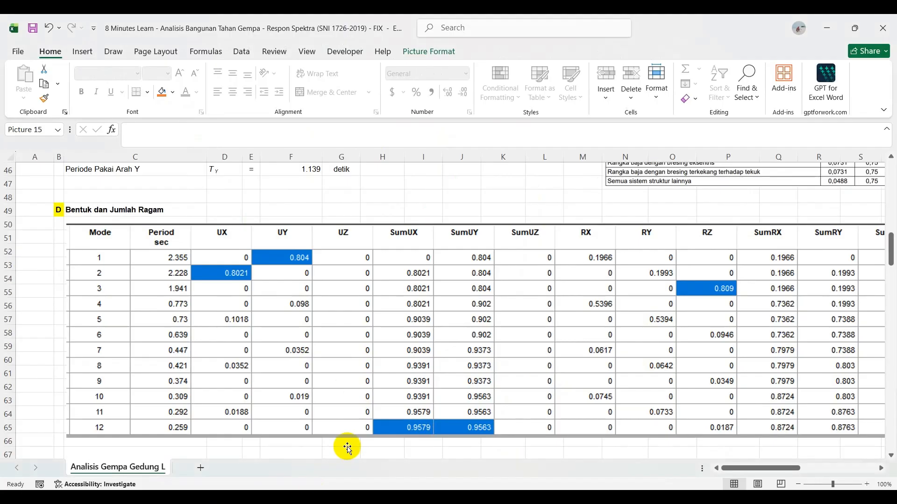
Step: In the Excel workbook, move the existing modal table picture sideways out of the Bentuk dan Jumlah Ragam area to about column T
scroll(308, 355, up, 2)
scroll(299, 339, down, 3)
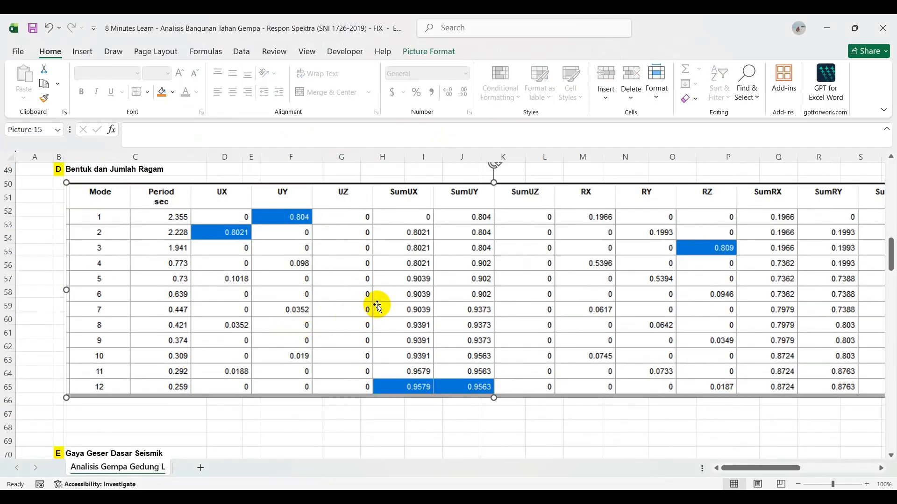
ctrl+scroll(378, 306, down, 3)
drag(281, 311, 739, 310)
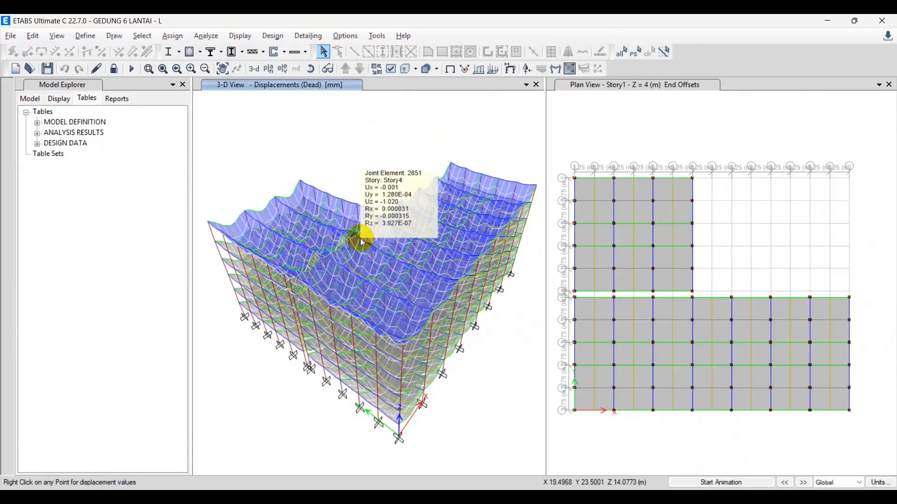
Step: In ETABS, open the Modal Participating Mass Ratios table from the structure output's modal information
click(96, 102)
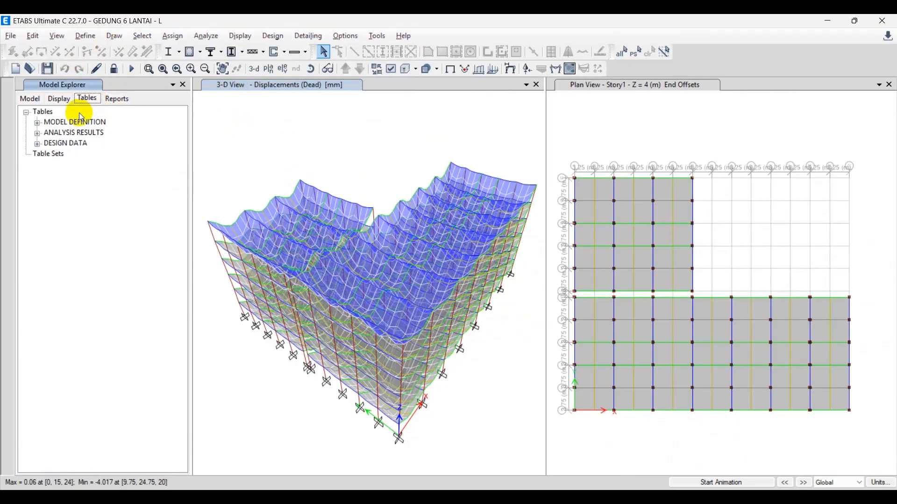
click(36, 133)
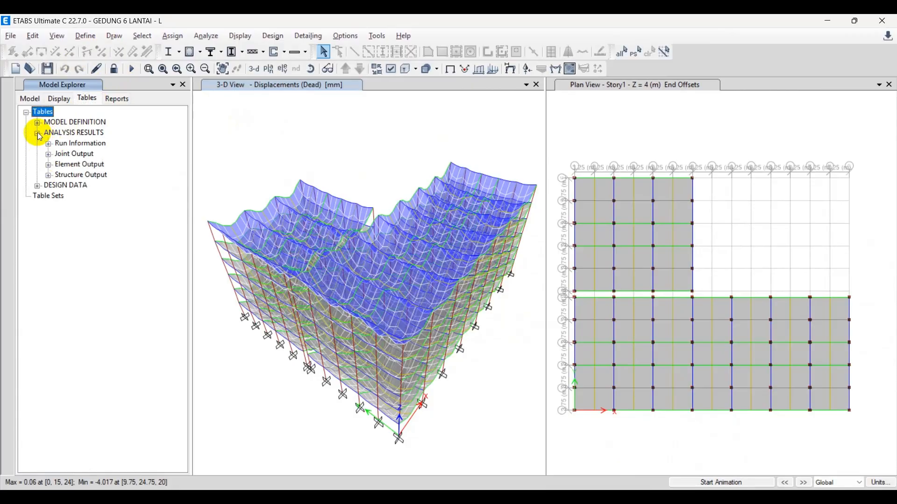
click(48, 175)
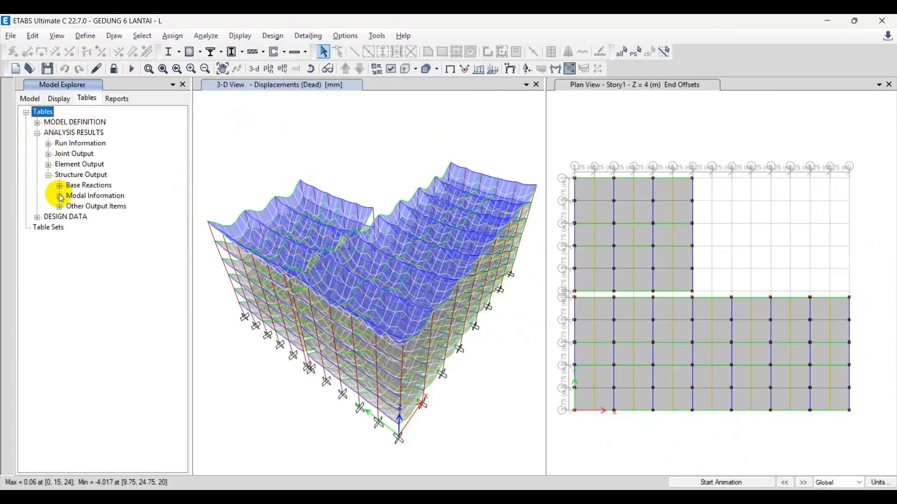
click(59, 197)
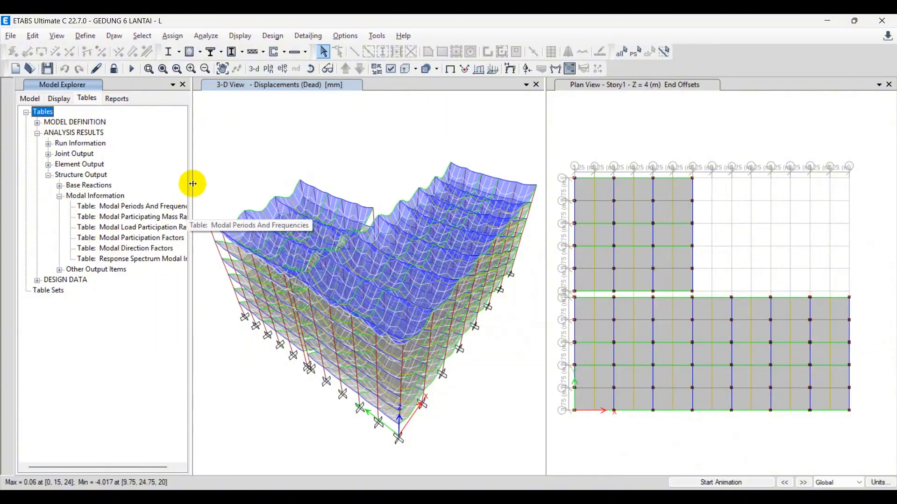
drag(193, 183, 265, 177)
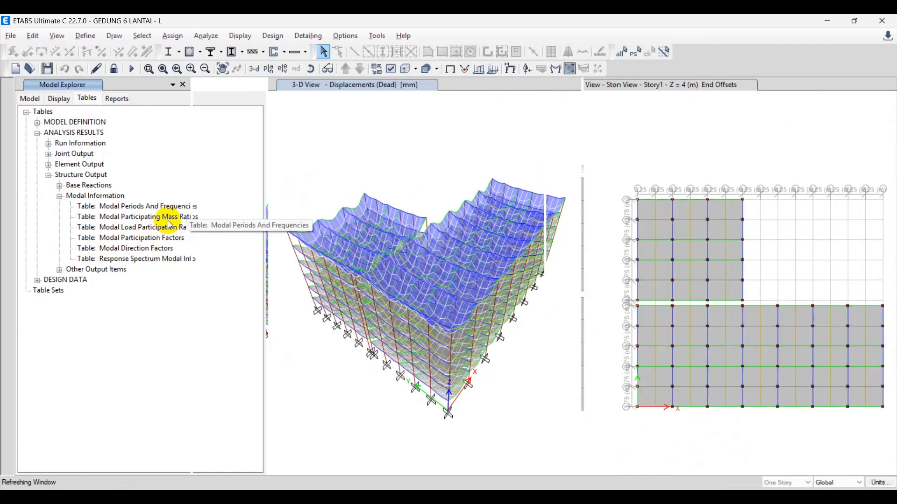
click(166, 218)
right_click(165, 218)
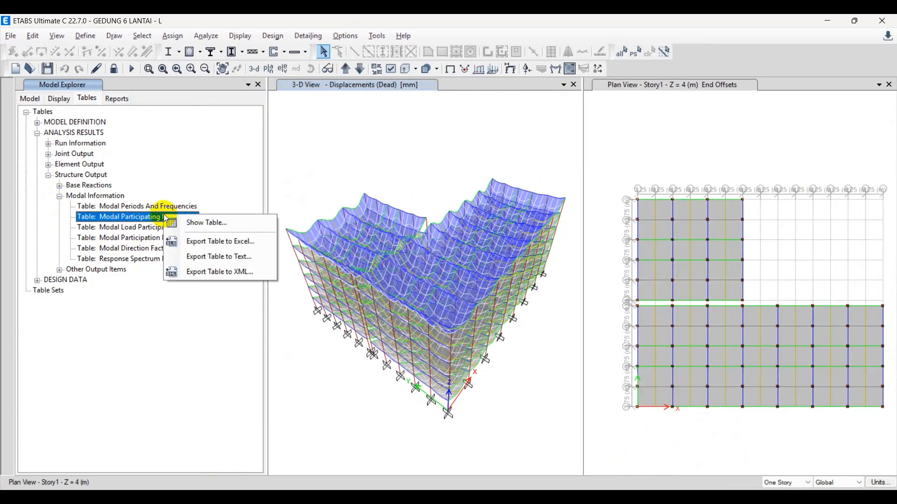
click(222, 219)
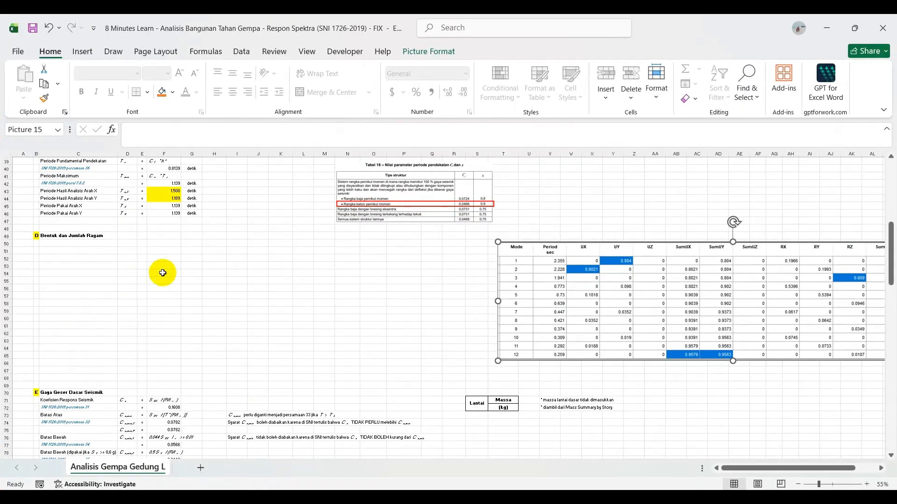
Step: Switch to the SNI 1726:2019 PDF in Nitro Pro and browse its section bookmarks
click(672, 496)
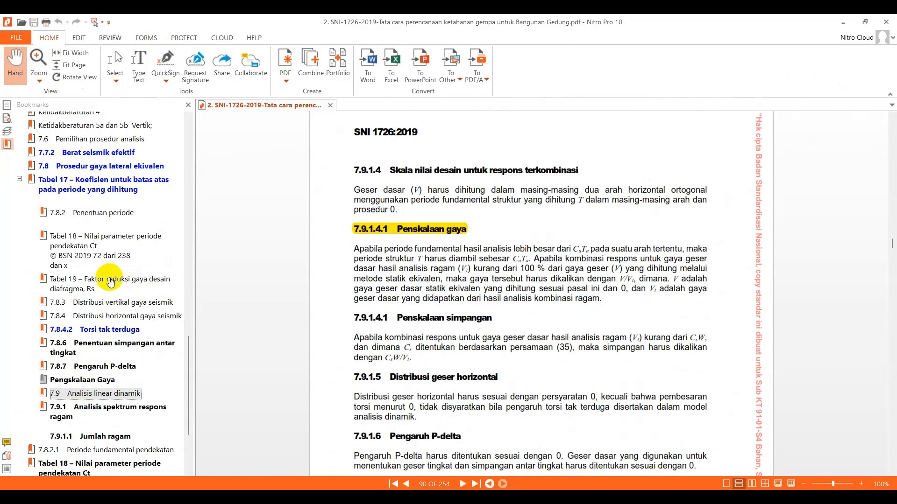
scroll(117, 348, up, 8)
scroll(117, 348, up, 10)
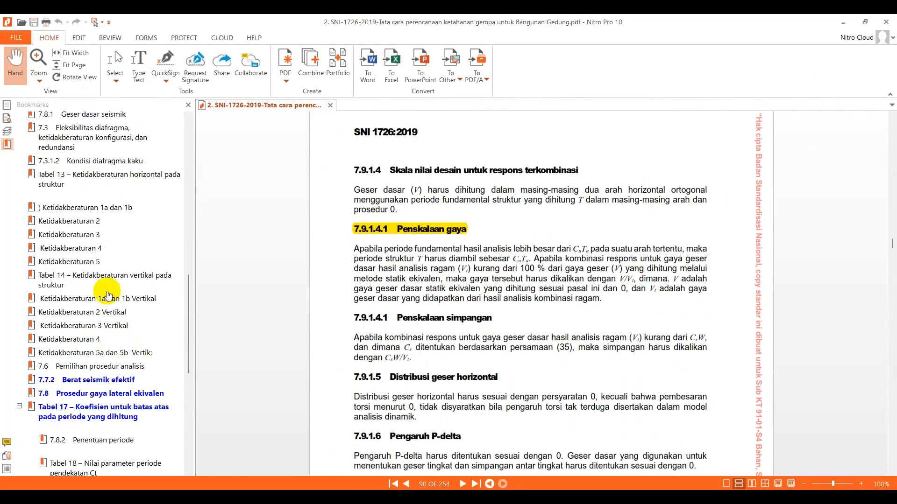
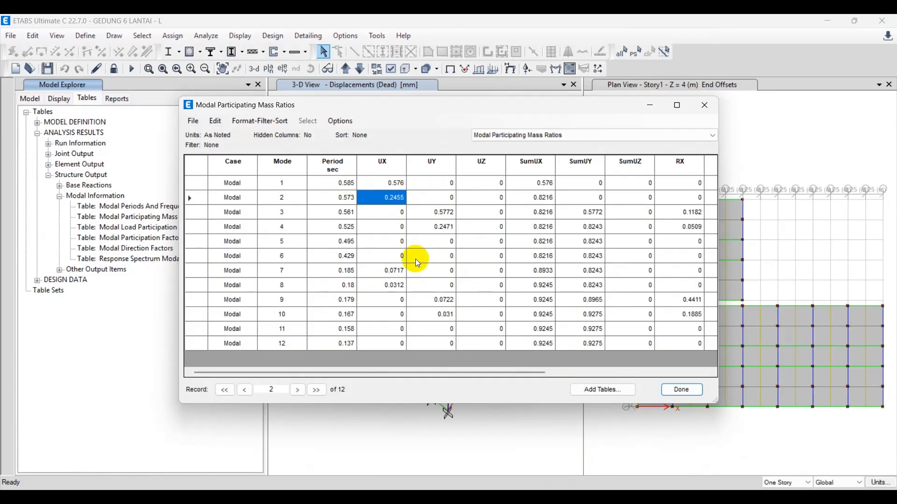
Step: Back in ETABS, examine mode 1 and its UX participation in the Modal Participating Mass Ratios table
click(394, 183)
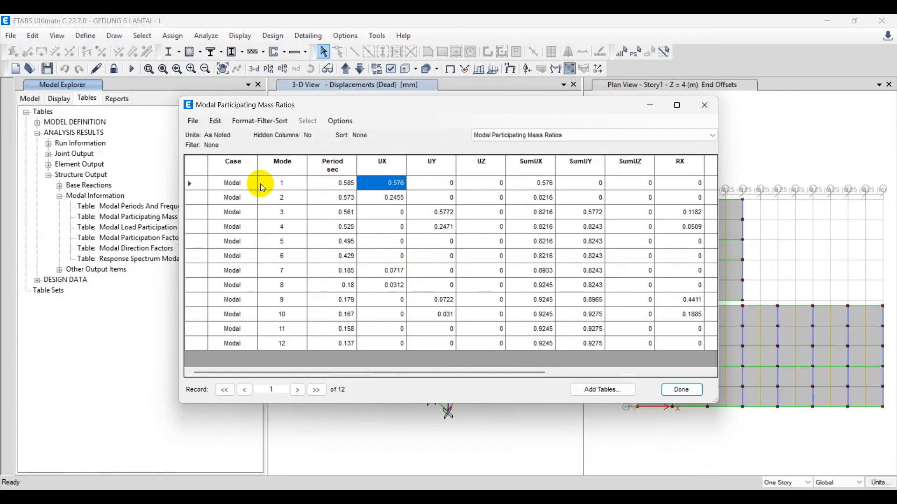
click(289, 183)
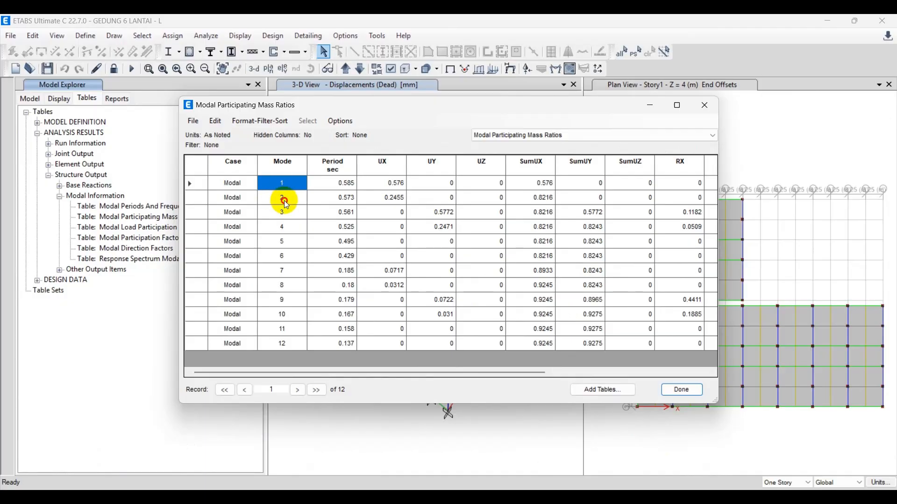
click(395, 184)
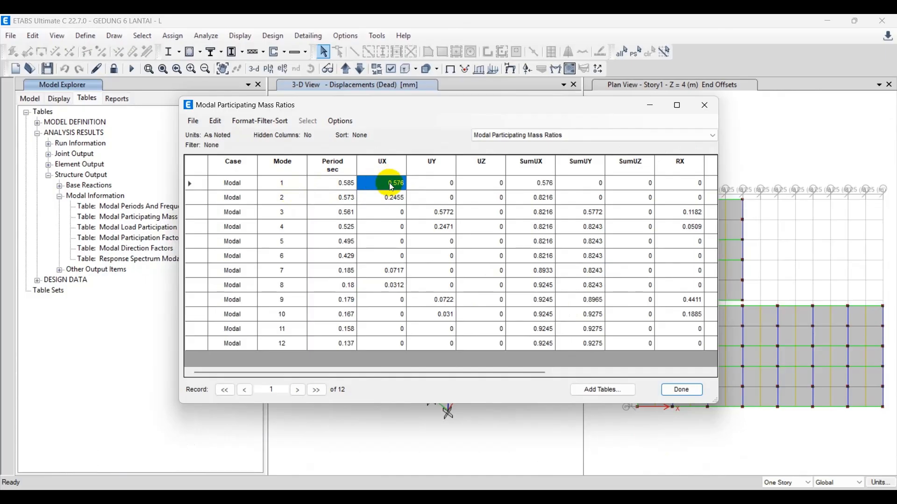
Step: Examine the UX and UY participation of modes 2 to 4 and 7 to 9 in the Modal Participating Mass Ratios table
click(386, 198)
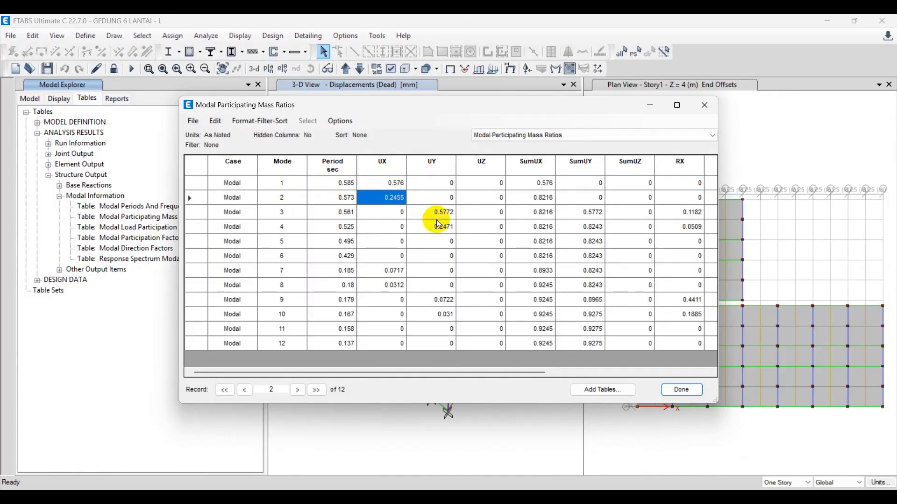
click(436, 214)
click(439, 229)
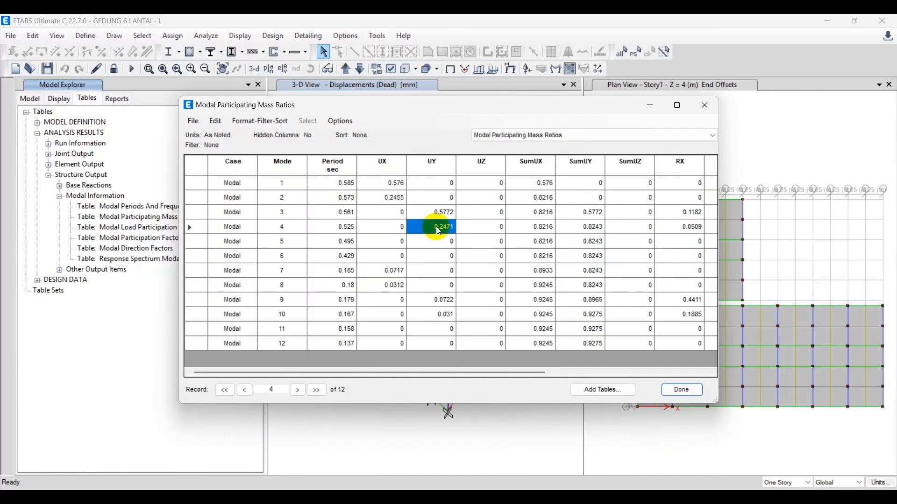
click(391, 275)
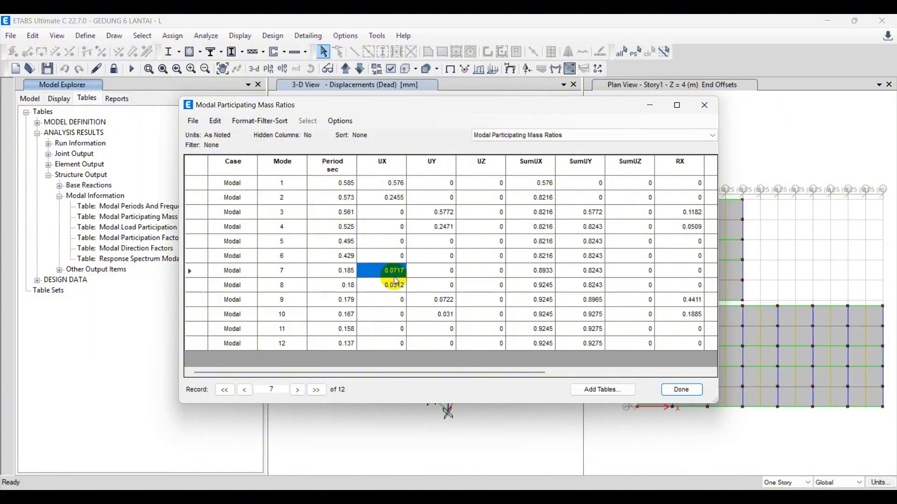
click(433, 302)
click(391, 271)
click(436, 301)
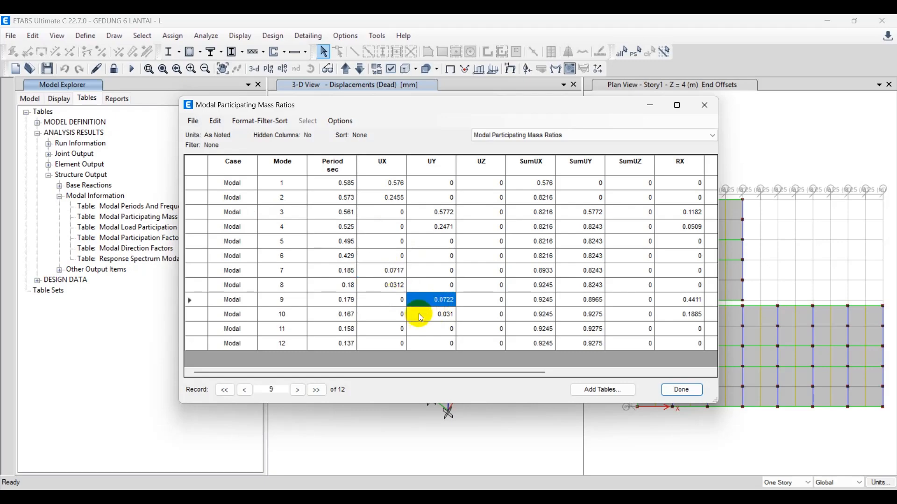
click(392, 285)
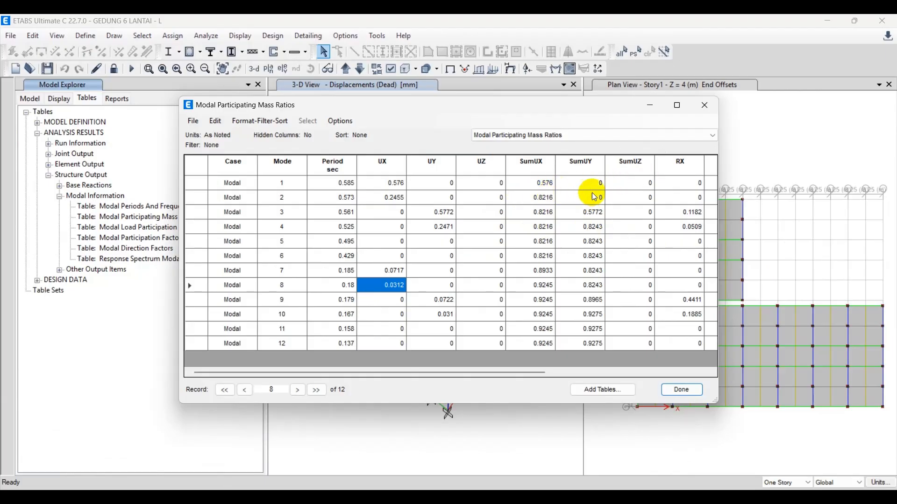
Step: Check the rotational RY and RZ columns and compare the UX and UY participation of modes 1, 2 and 3
drag(467, 372, 534, 373)
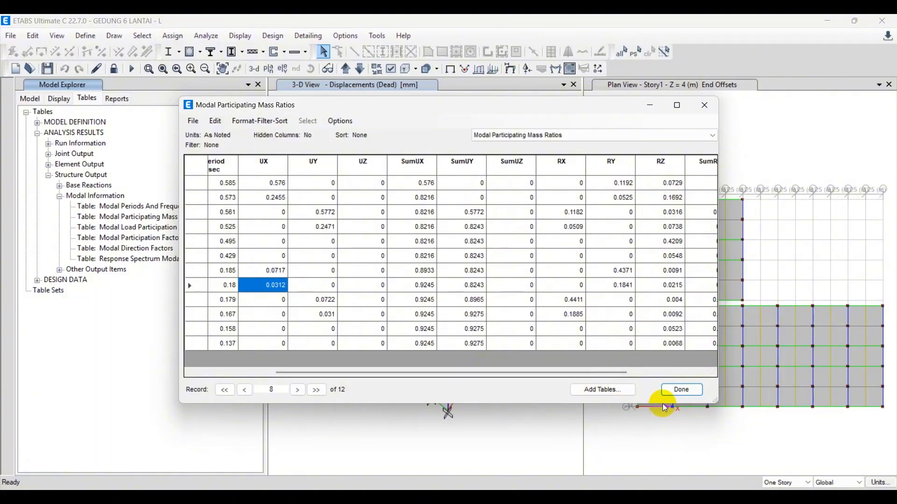
drag(616, 372, 537, 377)
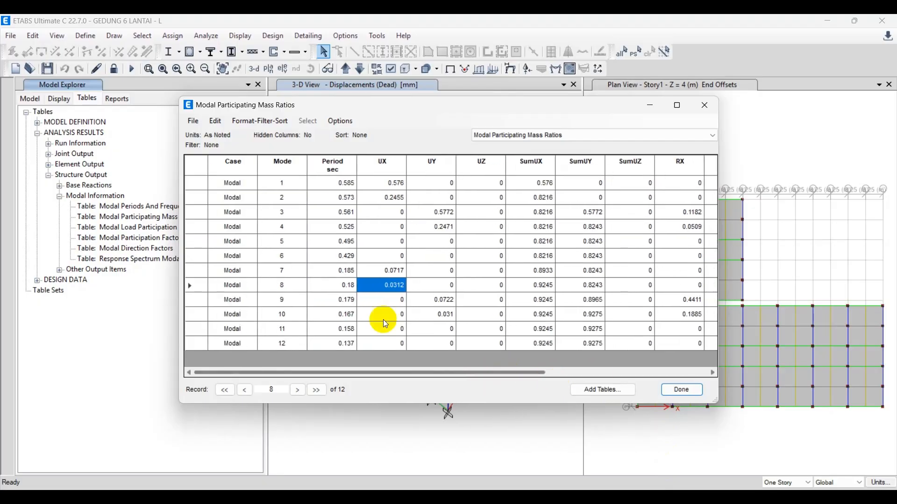
click(388, 183)
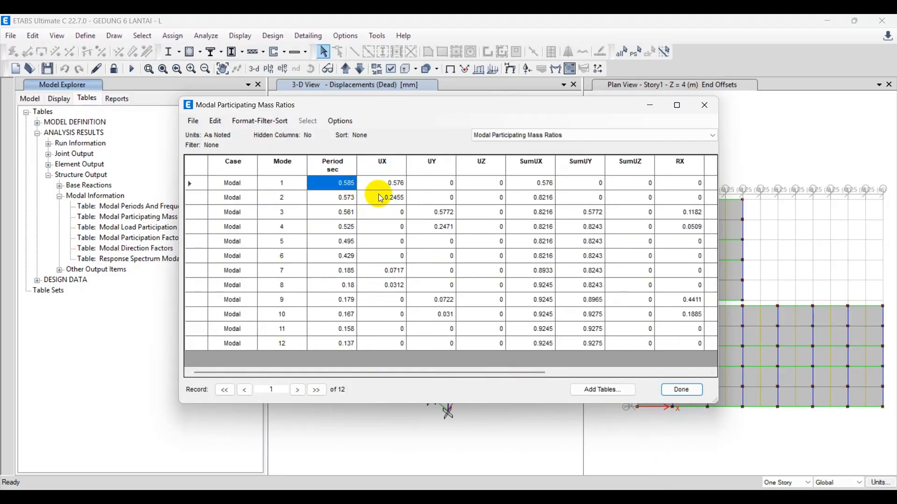
click(391, 198)
click(435, 212)
click(390, 183)
click(393, 198)
click(437, 214)
click(390, 183)
click(392, 198)
click(444, 214)
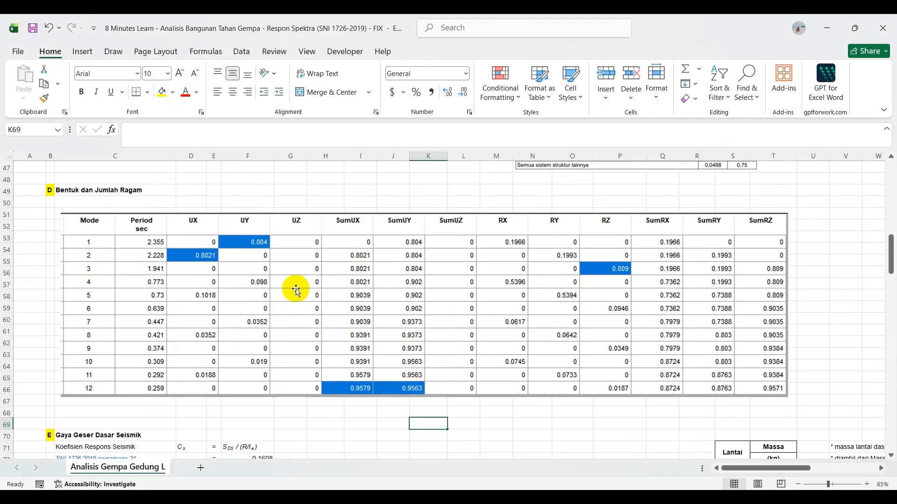
Step: In the Excel workbook, move the old modal table picture out of the Bentuk dan Jumlah Ragam area to about column R
drag(488, 335, 492, 343)
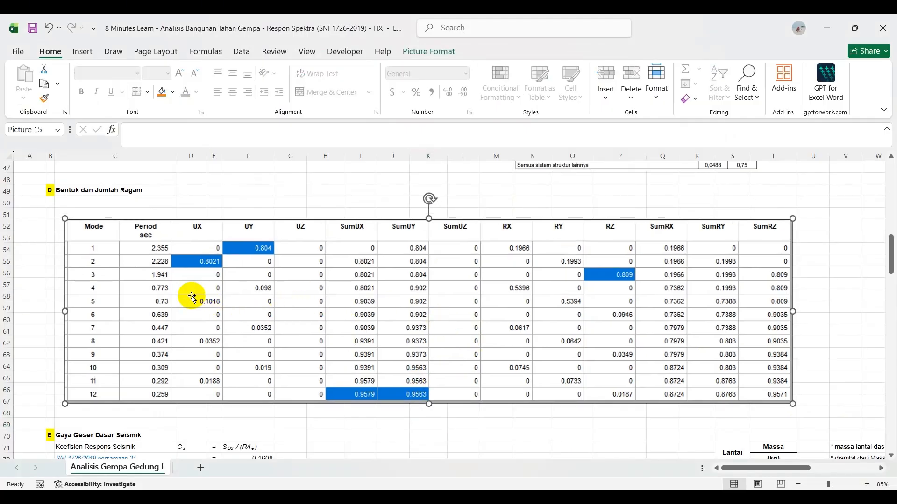
drag(172, 294, 786, 282)
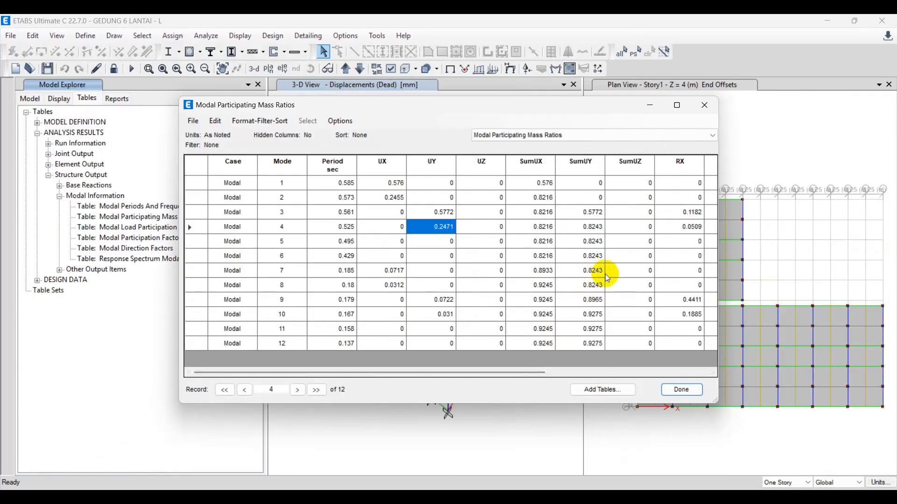
click(332, 166)
click(337, 183)
click(390, 183)
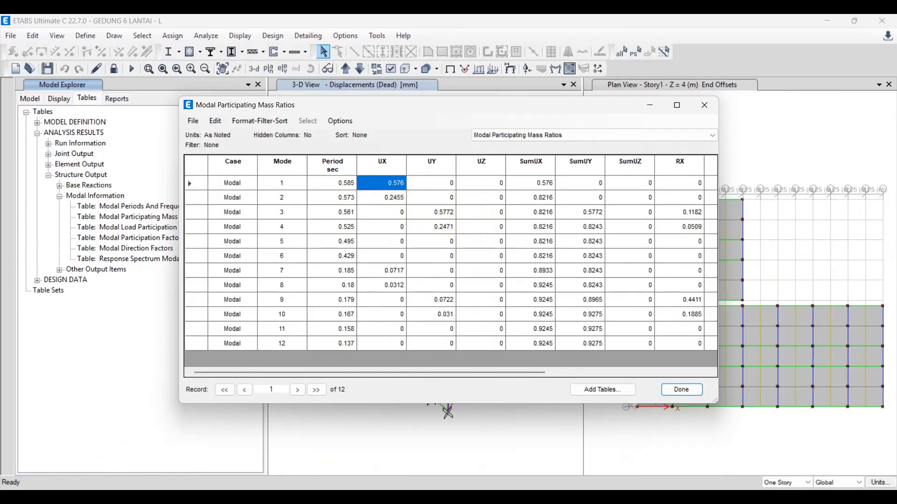
click(369, 490)
click(55, 75)
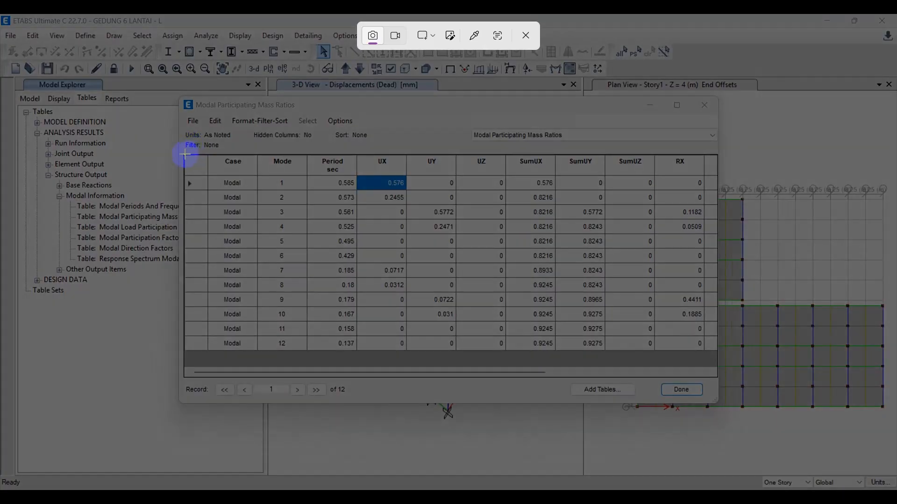
drag(182, 100, 369, 238)
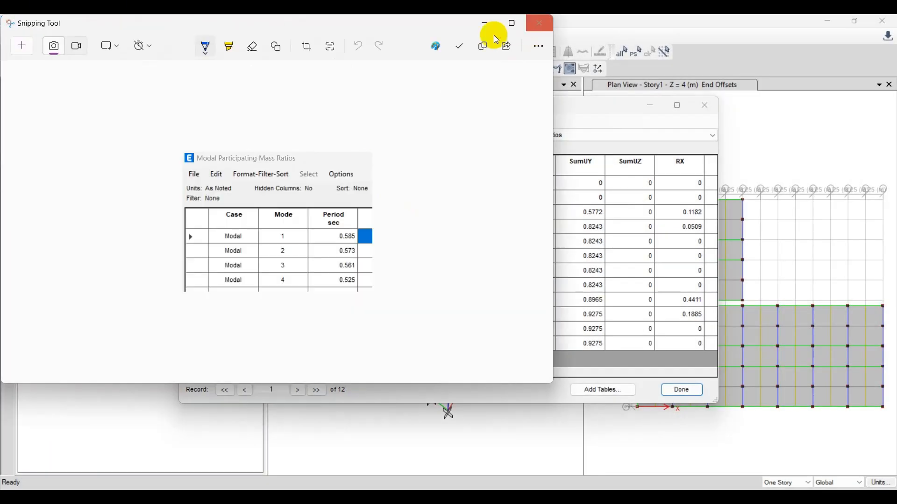
click(539, 23)
Step: In ETABS, widen the mass ratios table window to show all columns through SumRZ and copy a Snipping Tool capture of the full grid
drag(528, 104, 404, 80)
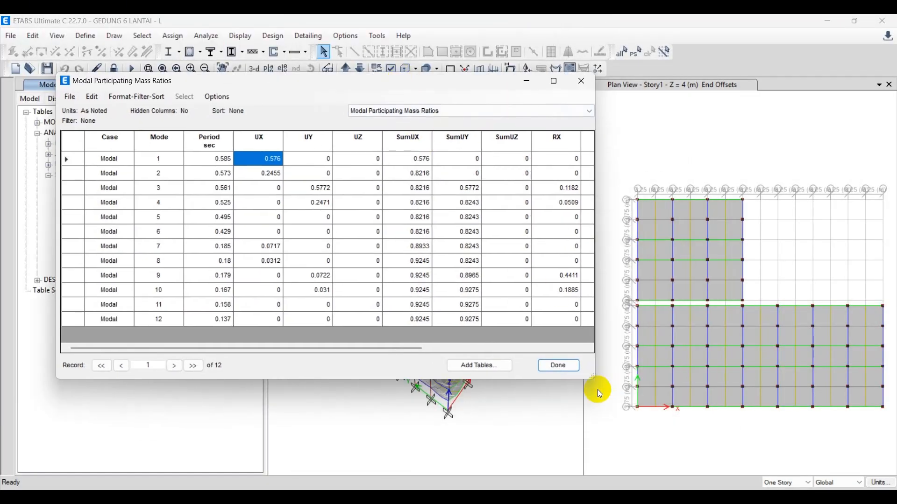
drag(595, 377, 856, 360)
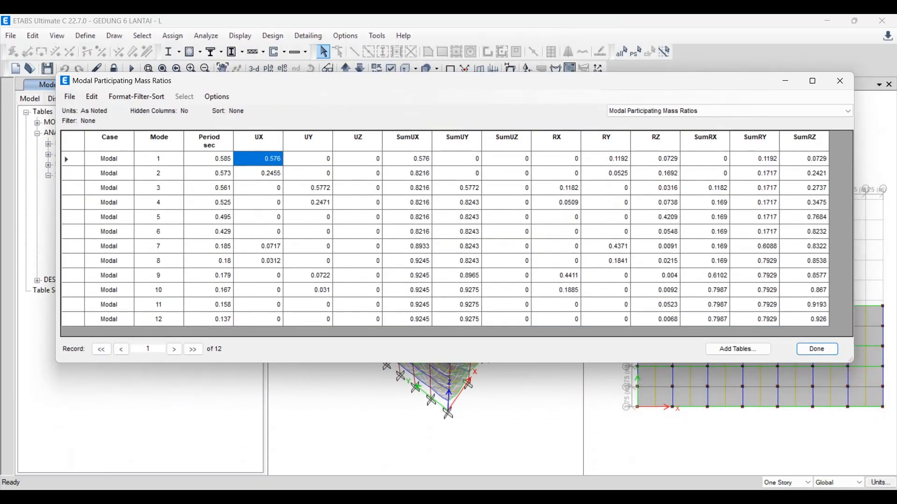
key(alt+Tab)
click(23, 46)
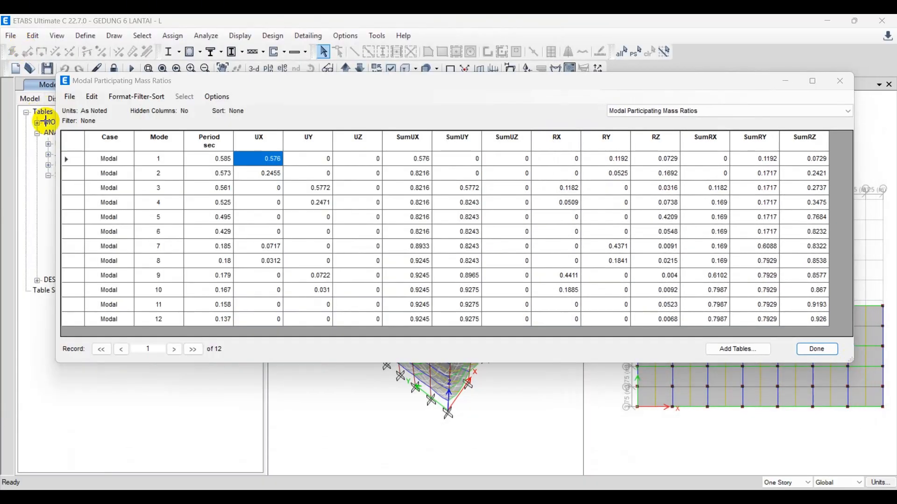
drag(60, 129, 826, 325)
right_click(567, 328)
click(581, 353)
click(786, 200)
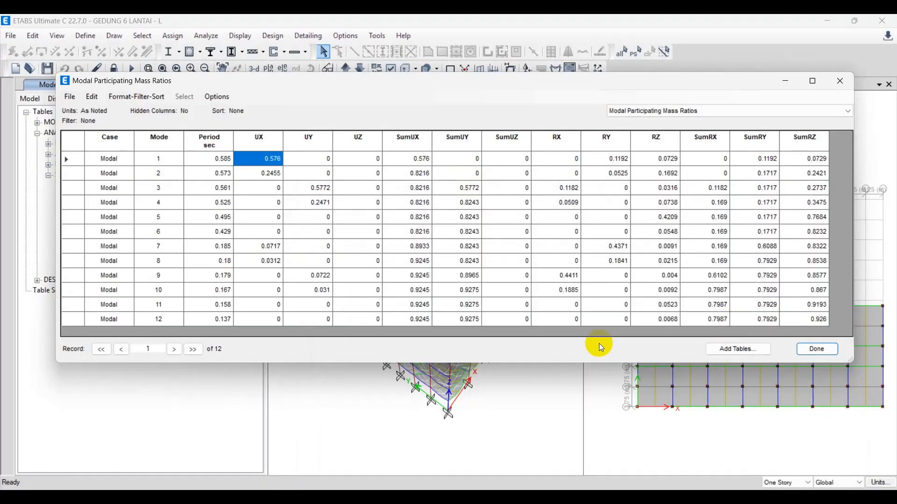
Step: In the Excel workbook, paste the captured table under Bentuk dan Jumlah Ragam and fit it into rows 51 to 66 beside the old picture
key(alt+Tab)
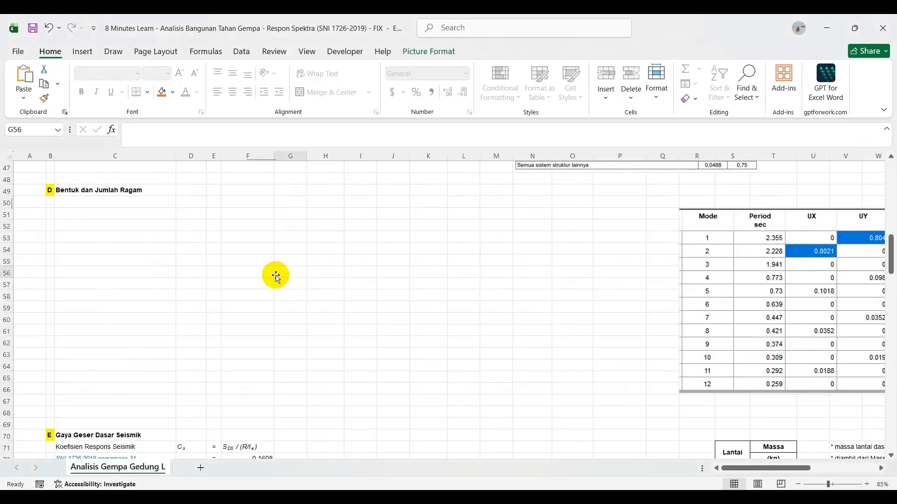
click(94, 203)
key(ctrl+v)
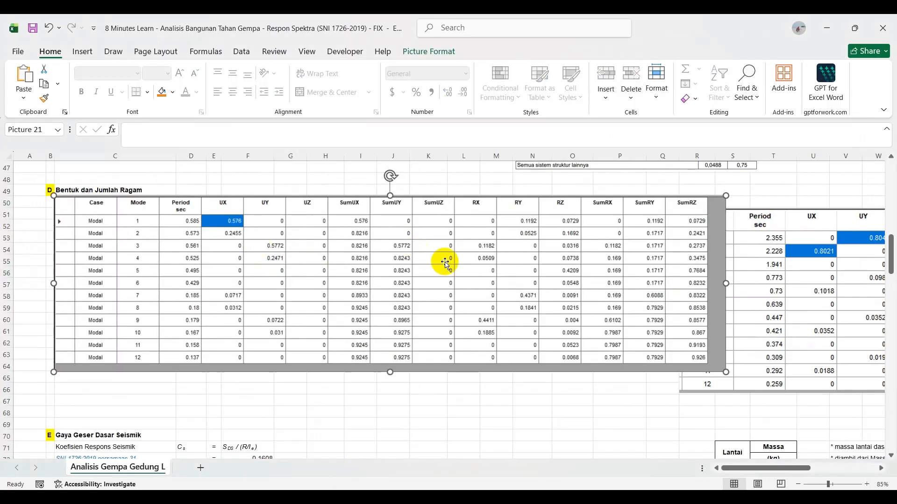
drag(444, 256, 443, 286)
drag(729, 321, 674, 310)
drag(362, 221, 363, 207)
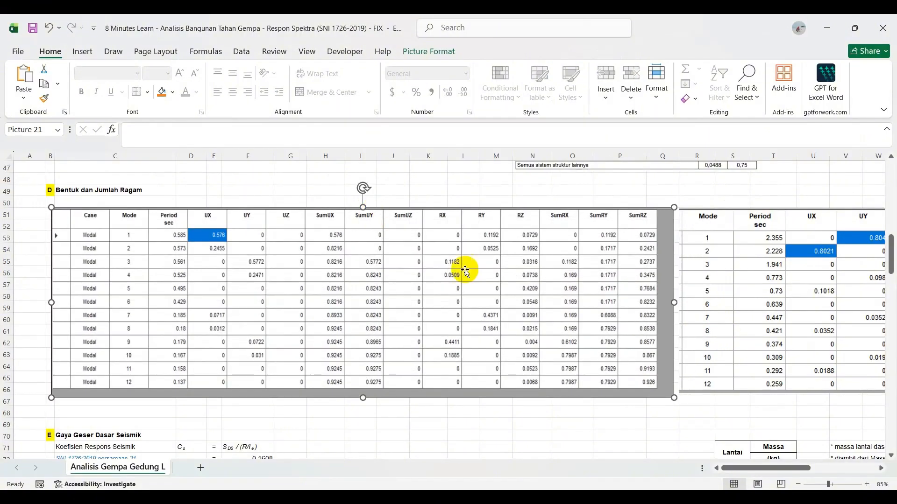
click(537, 421)
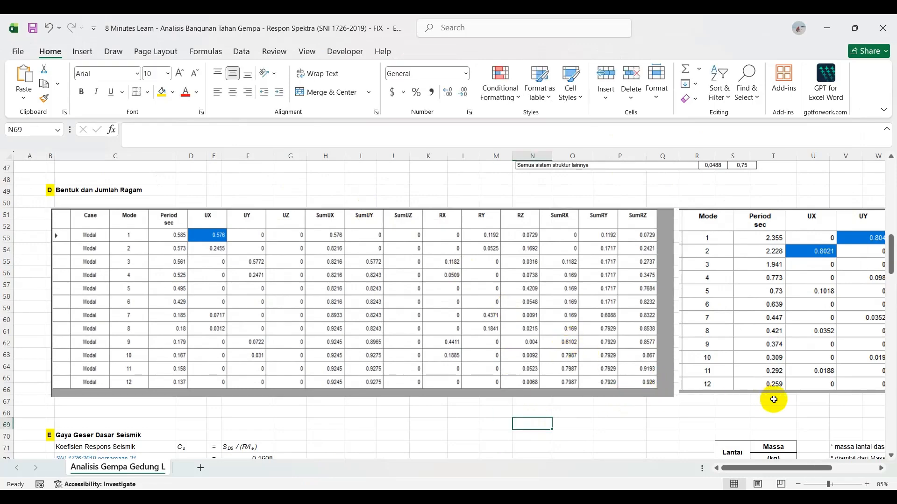
Step: Examine the unscaled response spectrum base shears and scale factors in section F, Penskalaan Gaya
mouse_move(784, 469)
mouse_down()
mouse_move(797, 470)
mouse_move(784, 470)
mouse_up()
click(321, 372)
scroll(321, 369, down, 2)
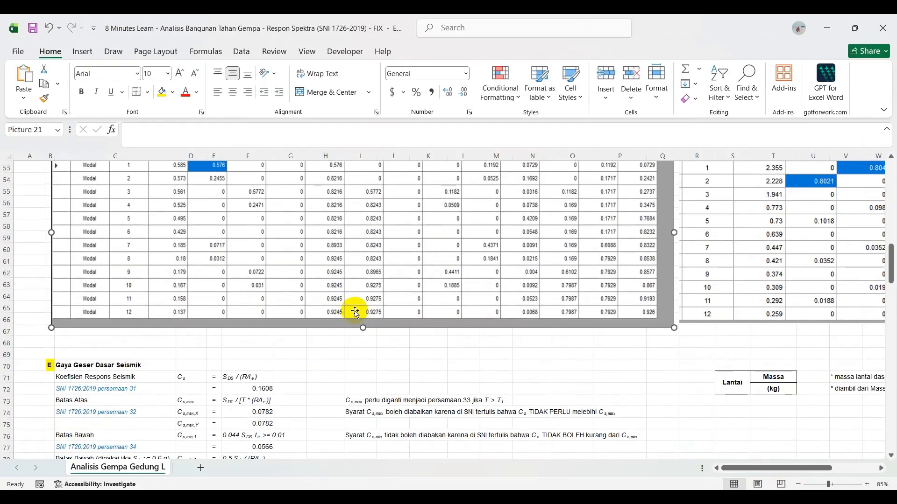
scroll(336, 362, down, 8)
scroll(327, 362, down, 2)
click(418, 306)
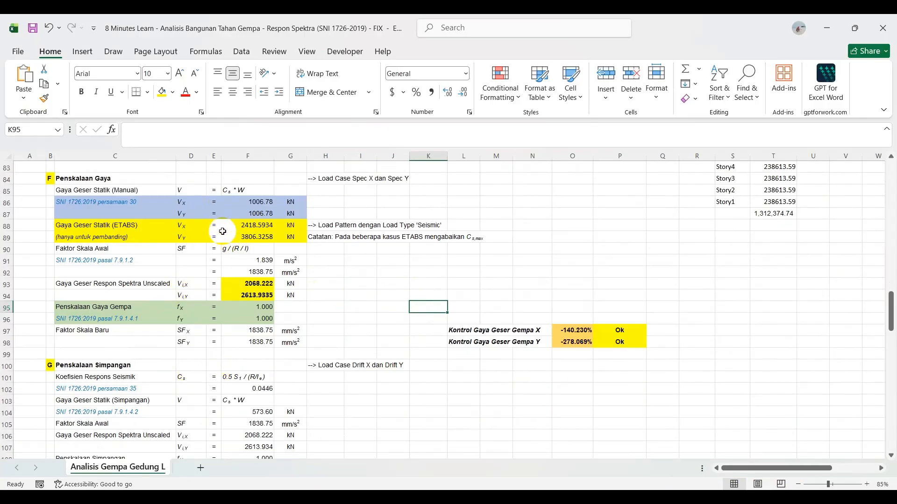
click(249, 284)
click(252, 307)
click(256, 283)
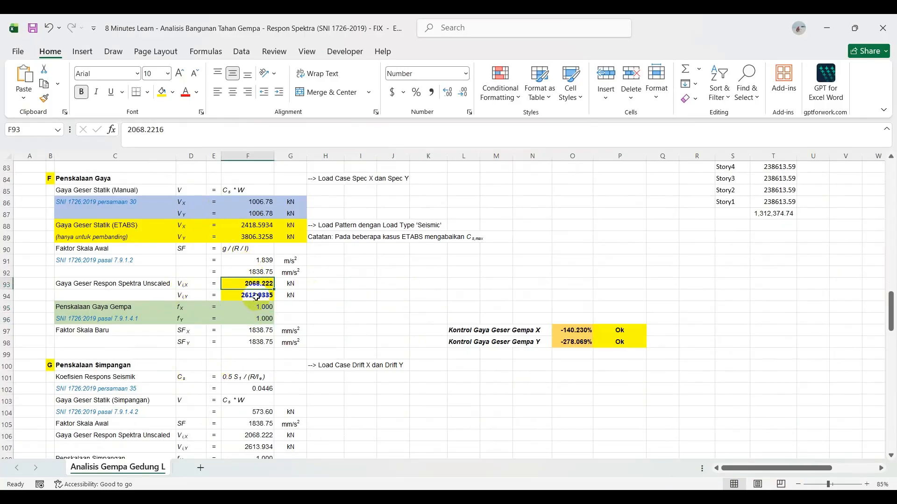
click(256, 295)
ctrl+scroll(247, 273, up, 1)
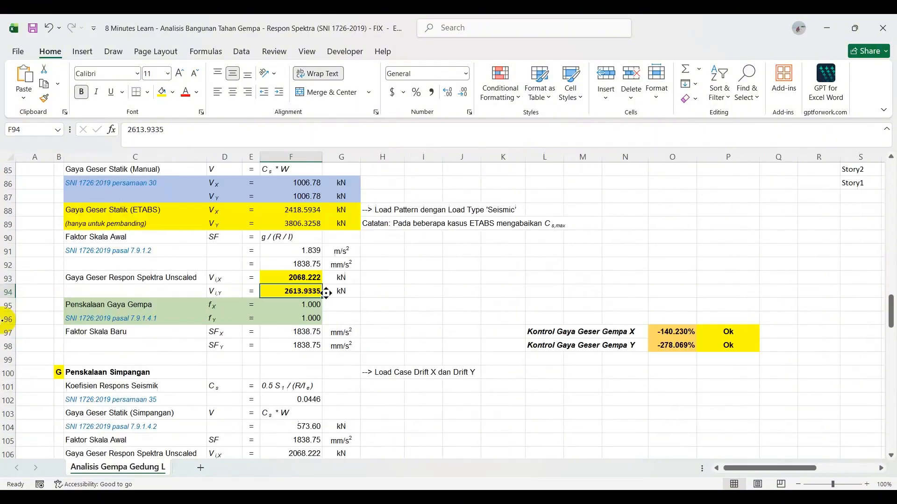
click(107, 282)
click(280, 280)
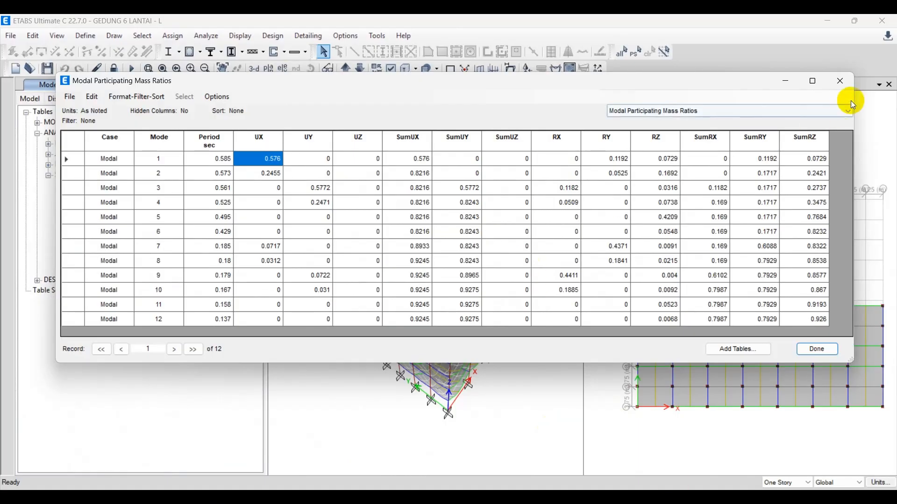
Step: In ETABS, close the Modal Participating Mass Ratios table and unlock the model, accepting deletion of the analysis results
click(834, 83)
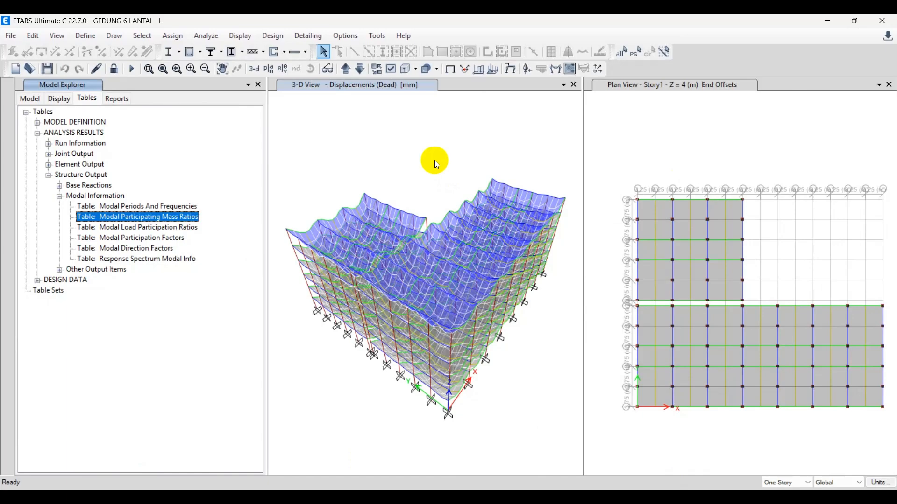
click(114, 70)
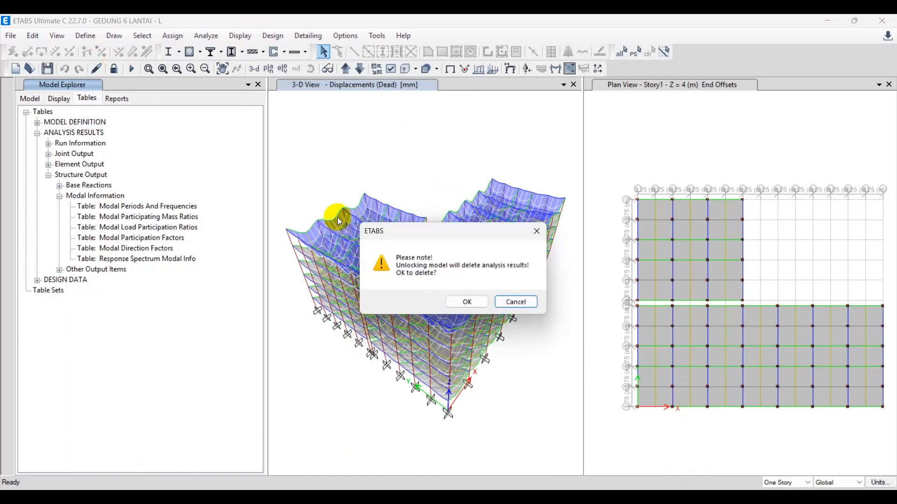
click(461, 302)
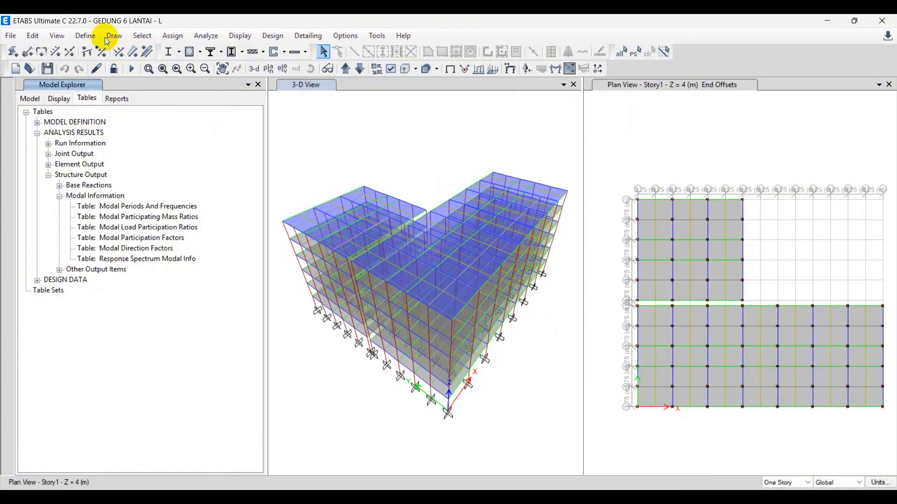
Step: Review the RS-X and RS-Y response spectrum entries in the load case list and leave it without changes
click(94, 33)
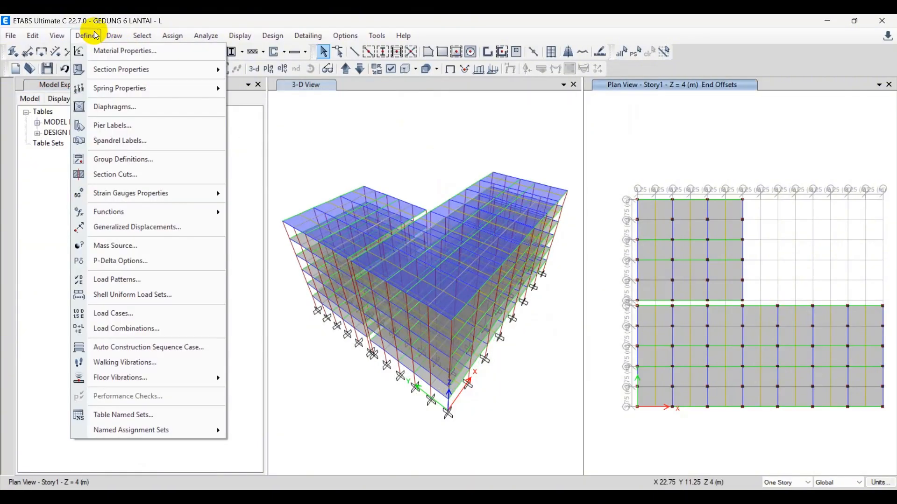
click(131, 320)
click(432, 304)
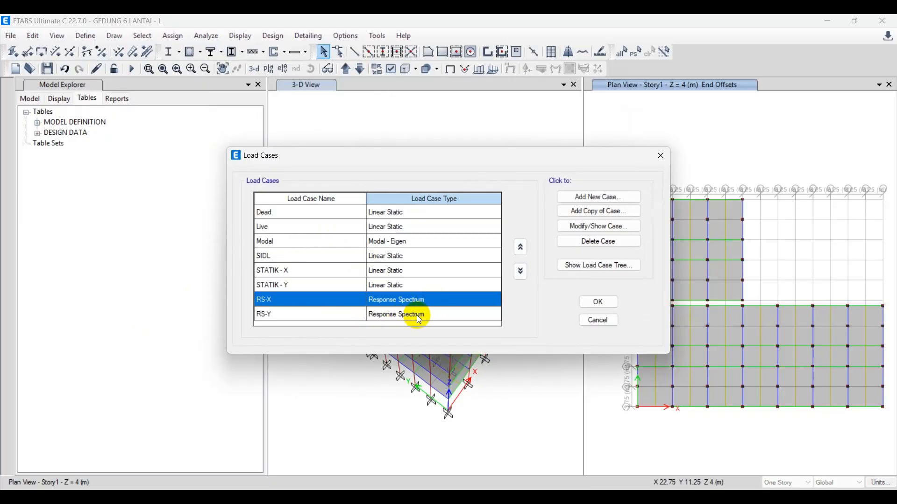
click(291, 313)
click(287, 301)
click(290, 312)
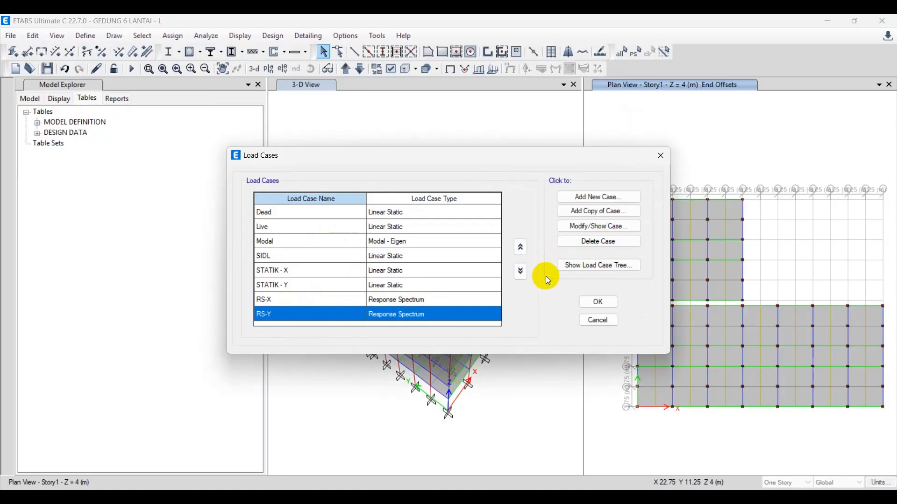
click(594, 319)
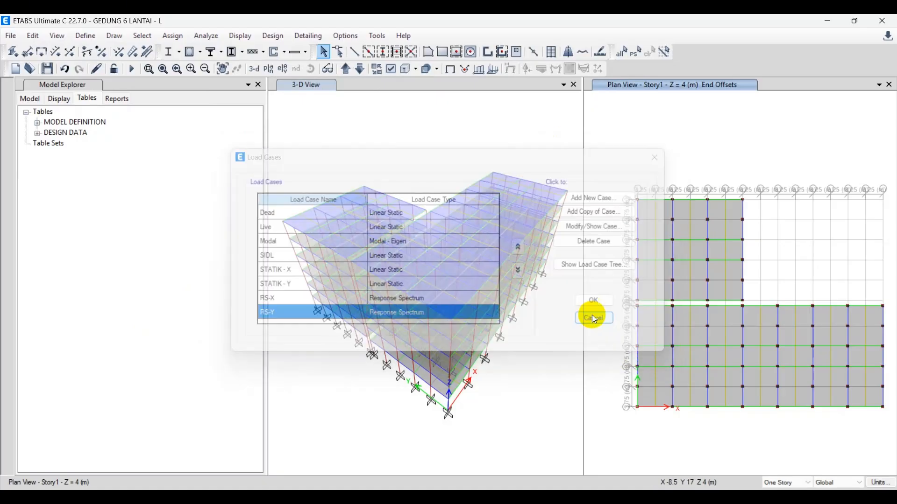
Step: Run the analysis again on the unlocked model
click(135, 72)
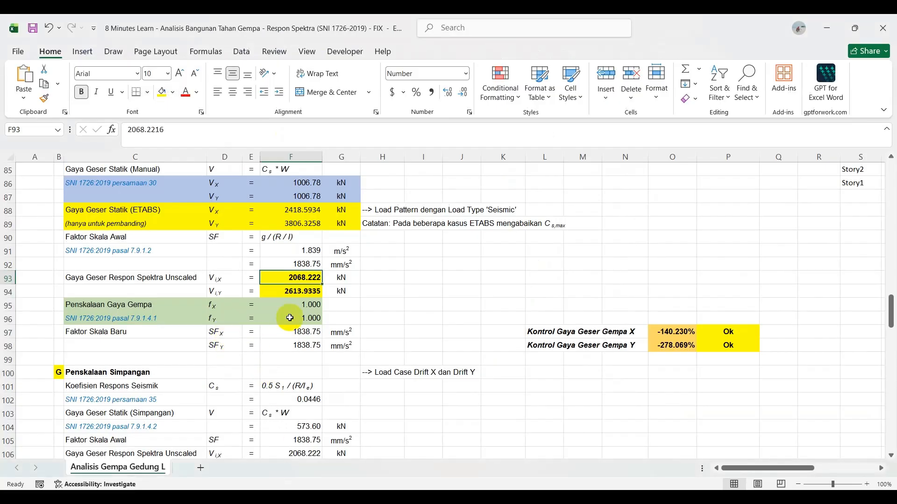
Step: Compare the manual, ETABS static and unscaled response spectrum base shears in section F with the f_X and f_Y scaling formulas
click(282, 320)
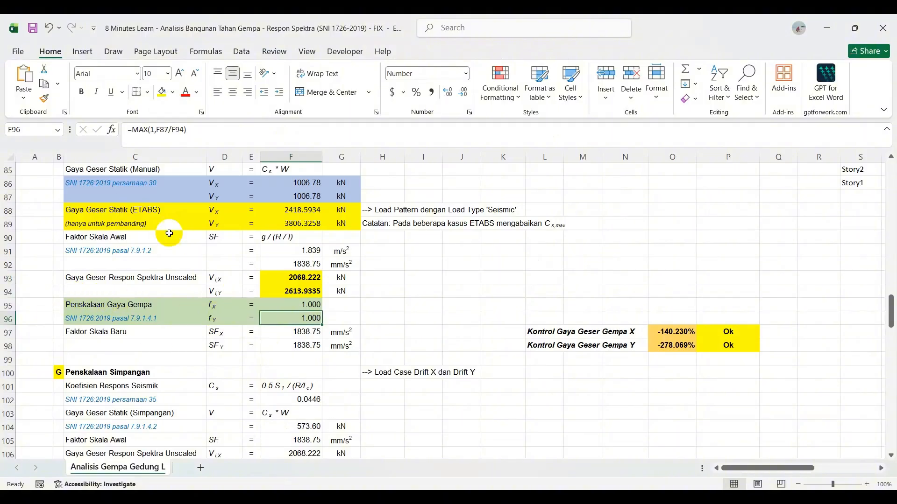
scroll(267, 301, up, 2)
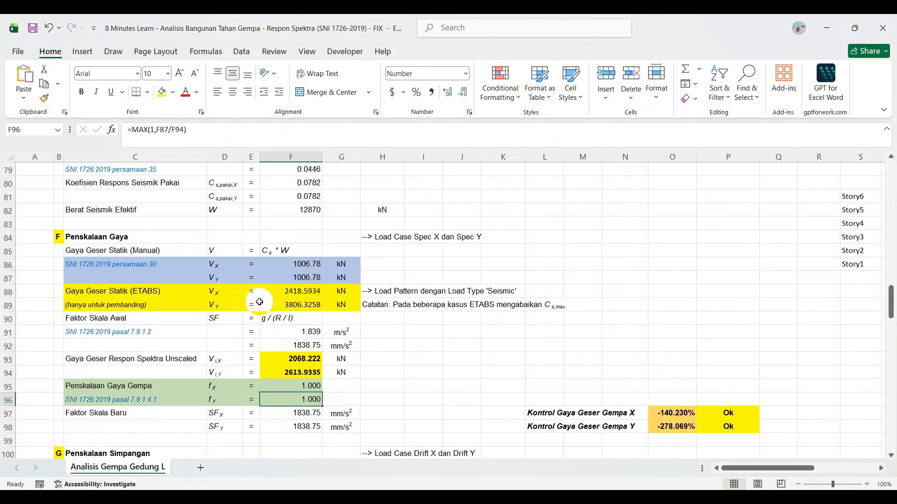
drag(299, 265, 297, 280)
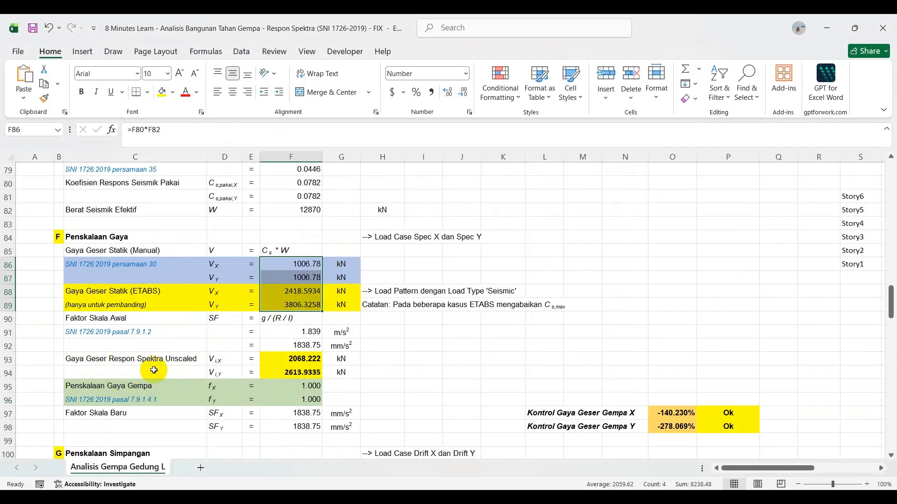
drag(294, 360, 293, 372)
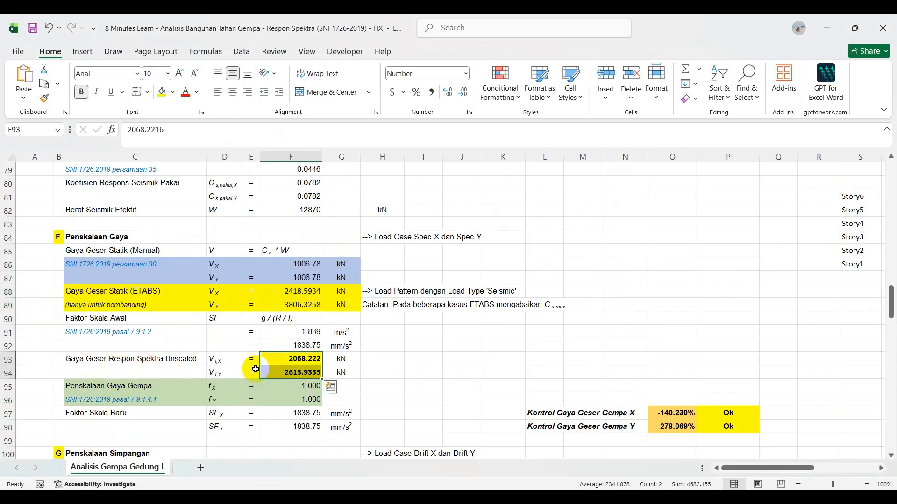
scroll(289, 356, down, 1)
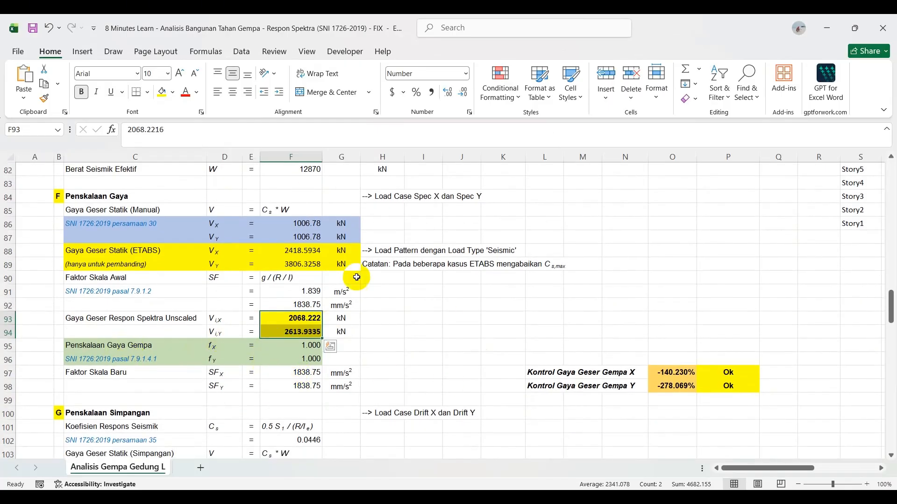
click(308, 255)
key(Up)
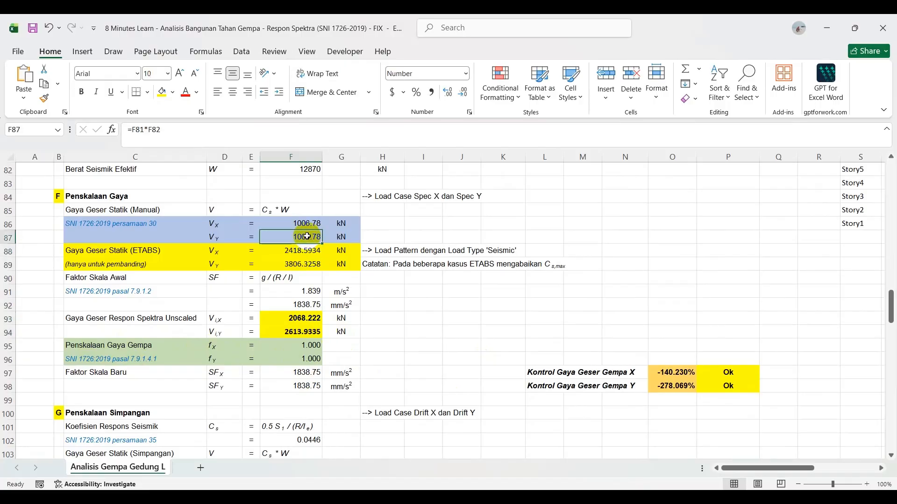
click(293, 254)
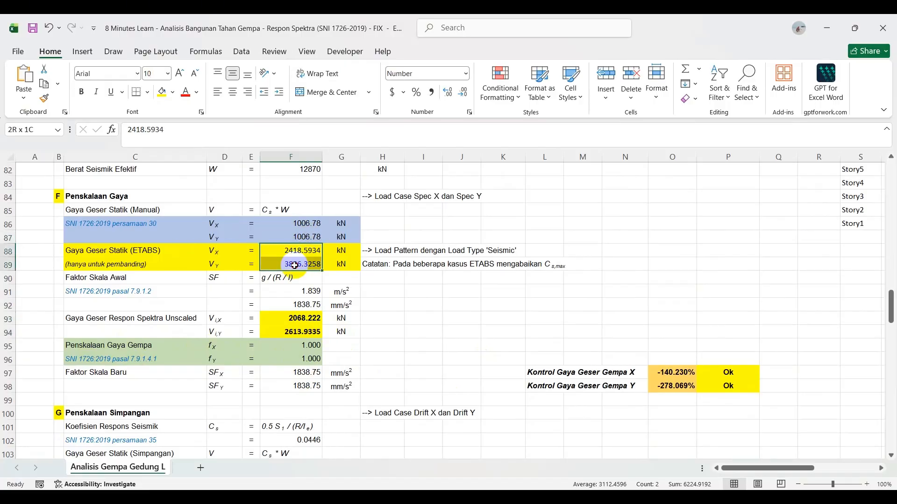
click(282, 348)
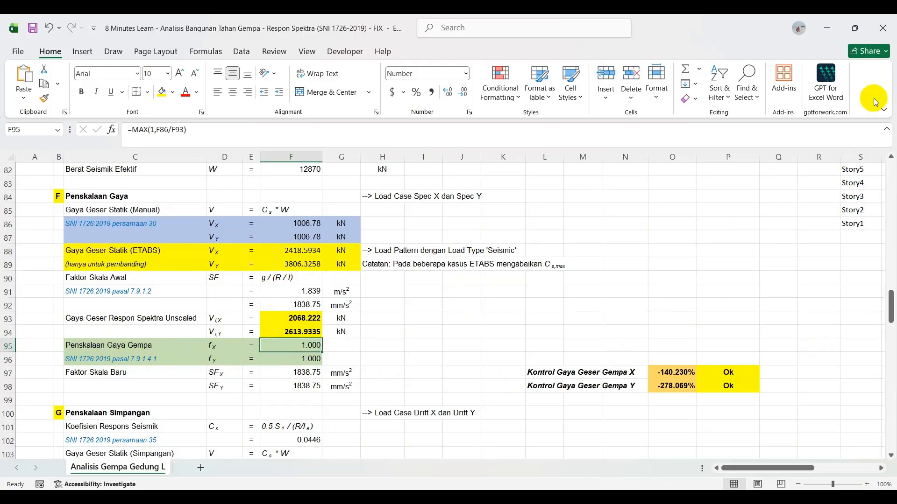
Step: In ETABS, open the table selection, clear the Structure Output tables and choose only the Base Reactions table
click(835, 39)
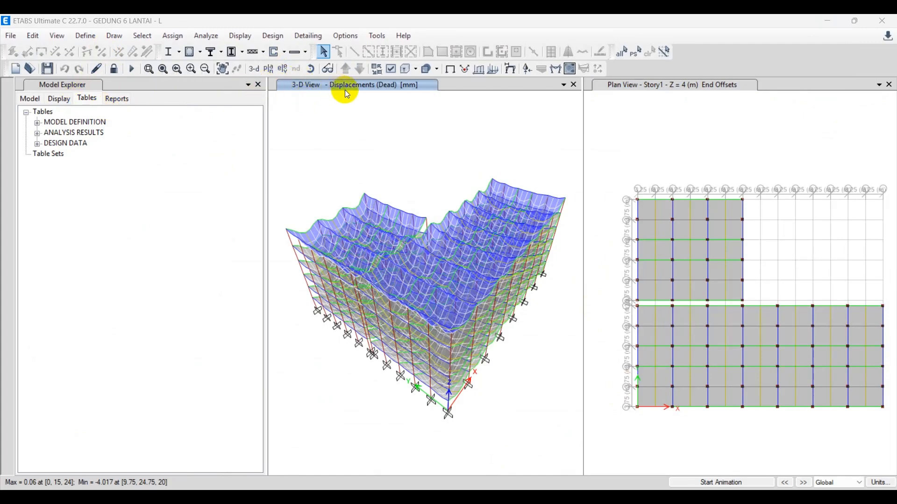
click(245, 36)
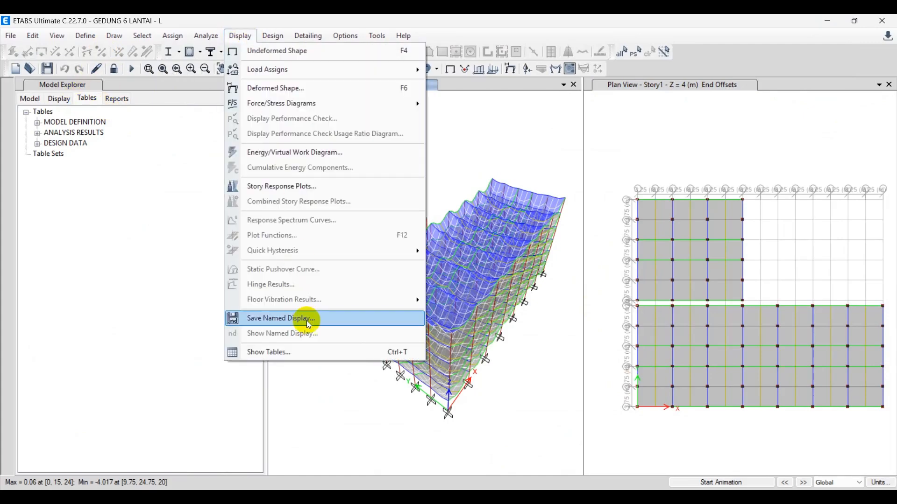
click(305, 349)
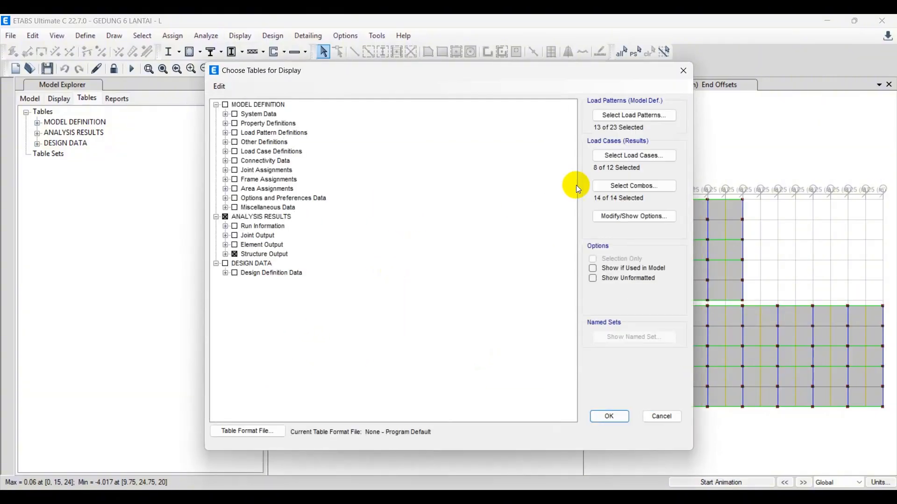
click(226, 255)
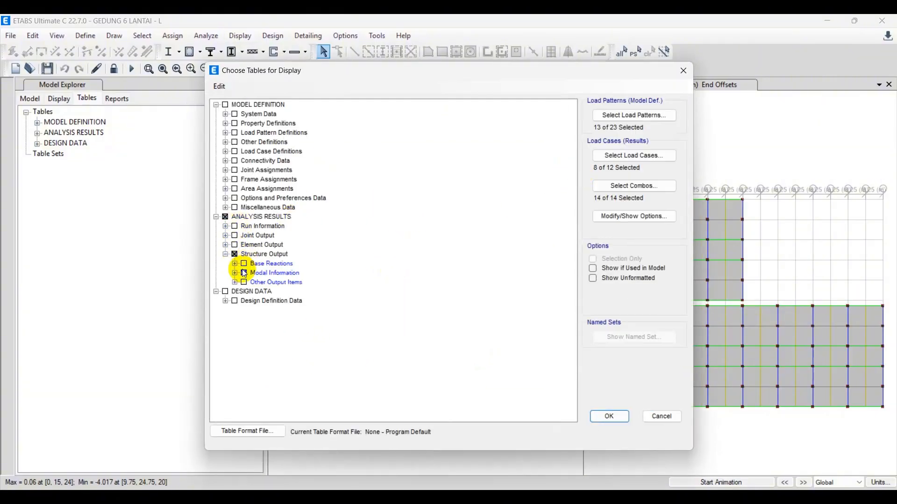
click(234, 273)
click(243, 273)
double_click(235, 254)
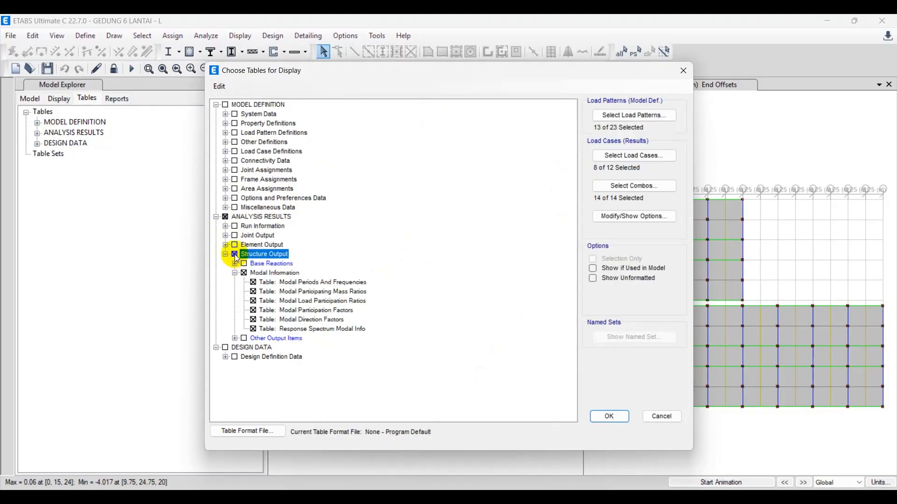
click(225, 254)
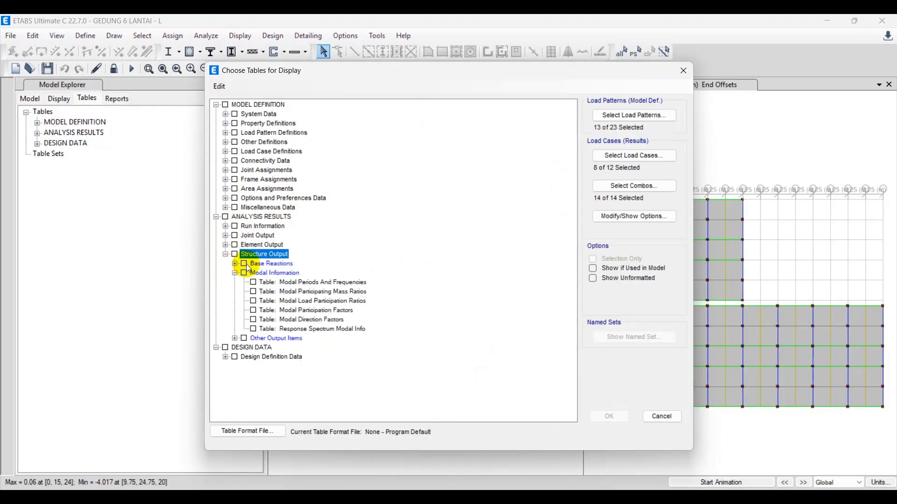
double_click(245, 265)
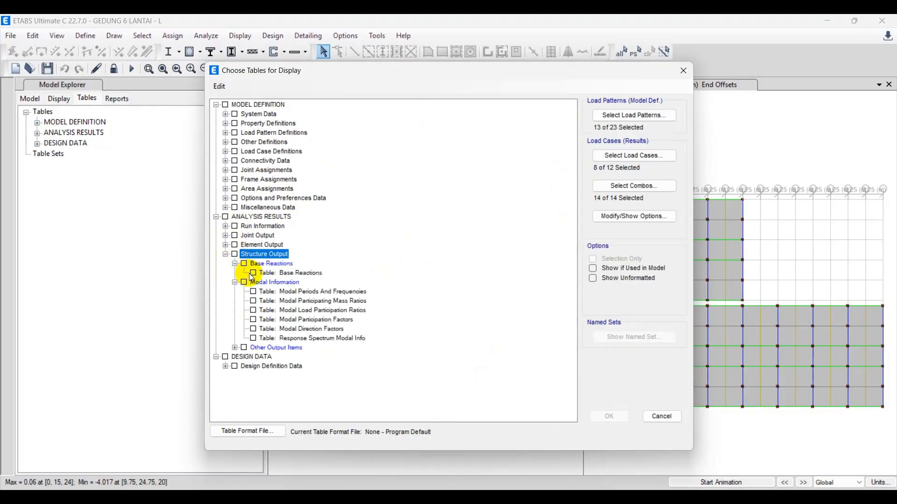
click(253, 274)
Step: Limit the load patterns for the displayed tables to RS only
click(607, 115)
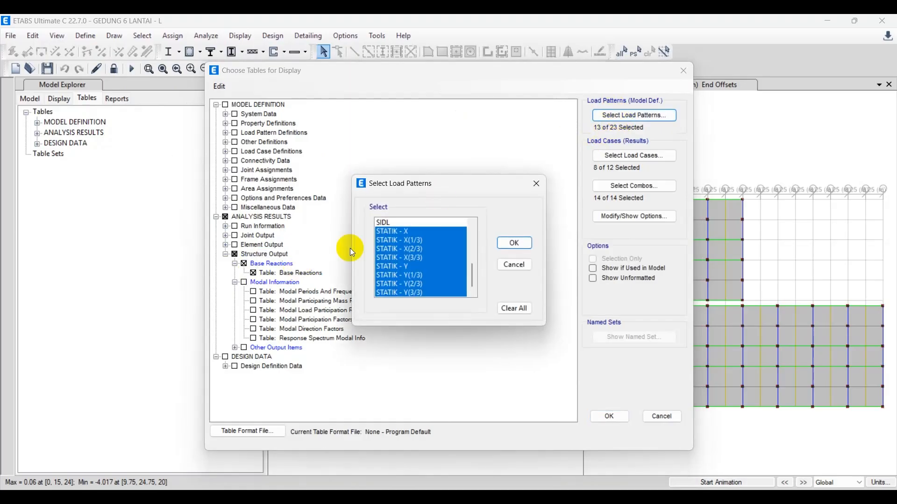
scroll(449, 270, up, 5)
scroll(427, 273, down, 1)
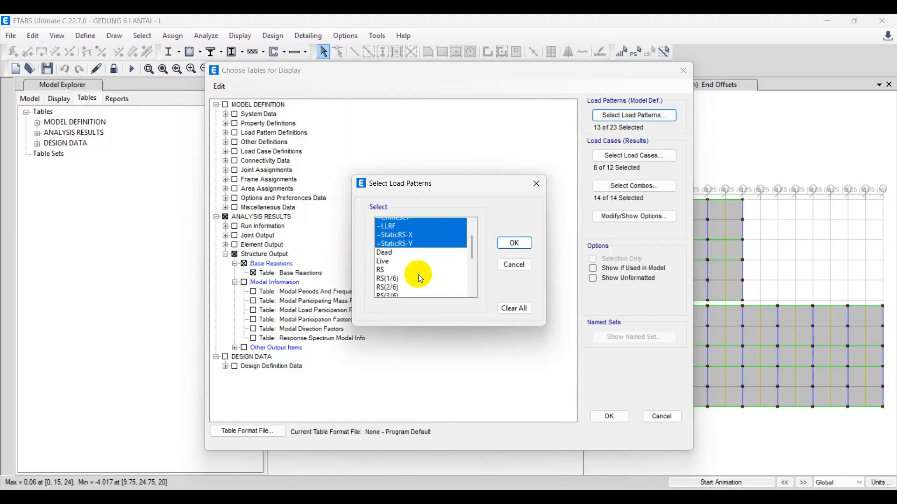
click(388, 257)
scroll(401, 273, down, 2)
scroll(407, 269, up, 3)
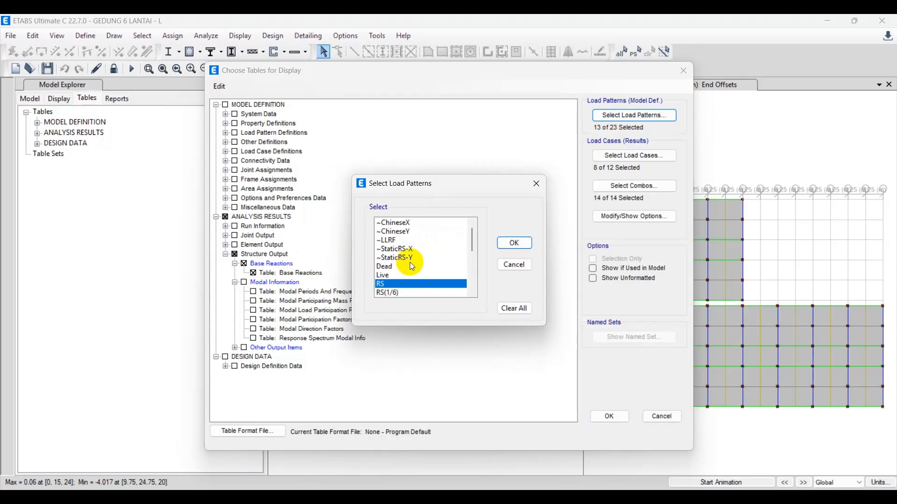
scroll(415, 262, down, 4)
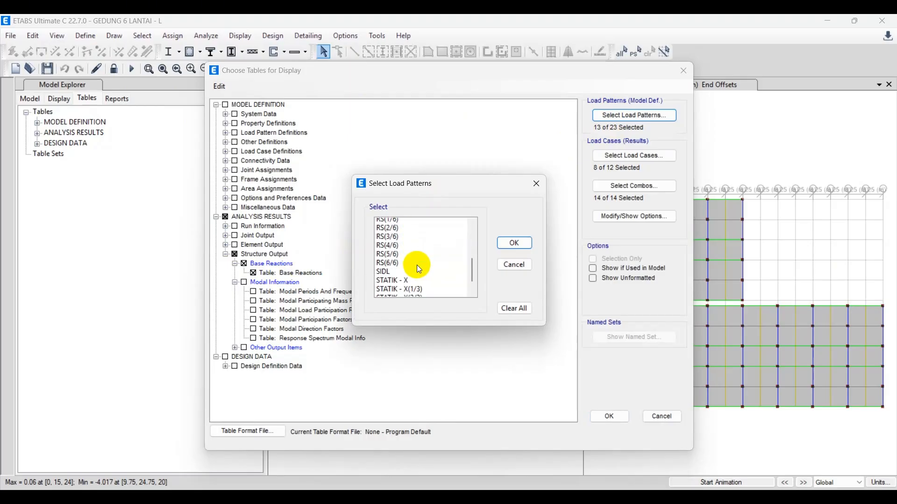
scroll(417, 273, up, 3)
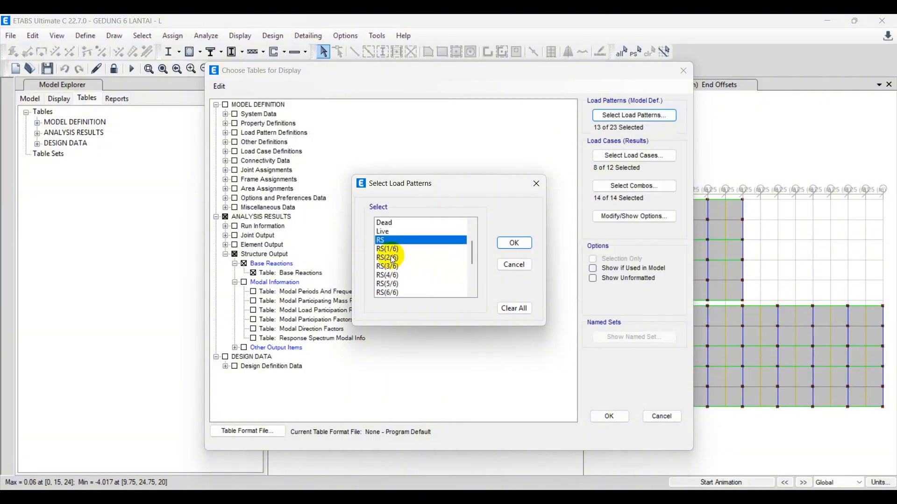
scroll(394, 260, up, 2)
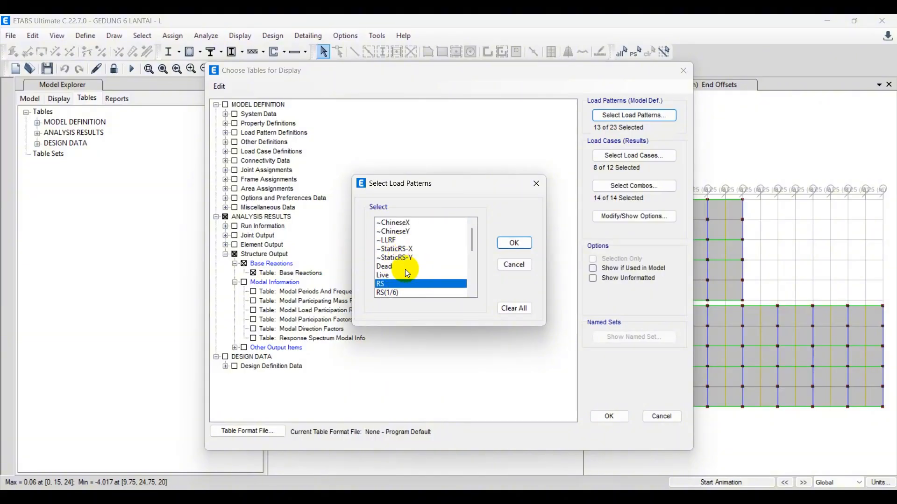
scroll(405, 269, down, 1)
click(509, 242)
Step: Restrict the load cases to RS-X and RS-Y and display the Base Reactions table
click(631, 156)
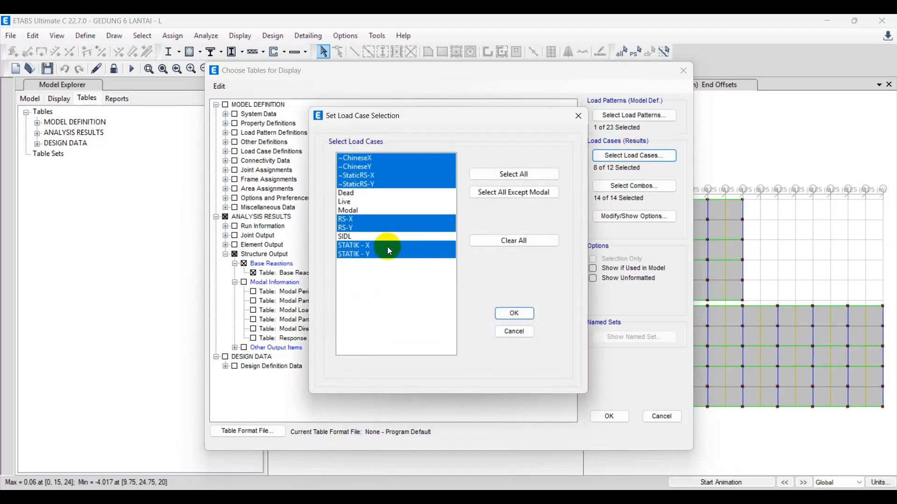
click(355, 219)
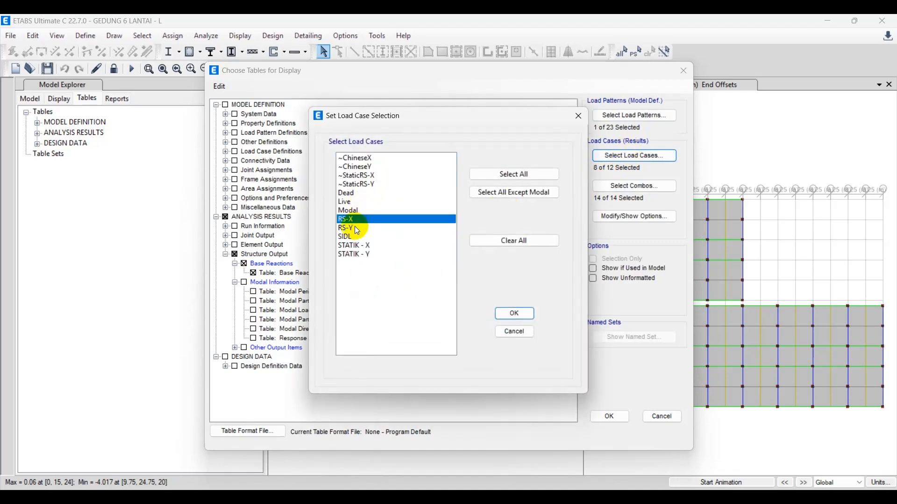
shift+click(355, 228)
click(515, 318)
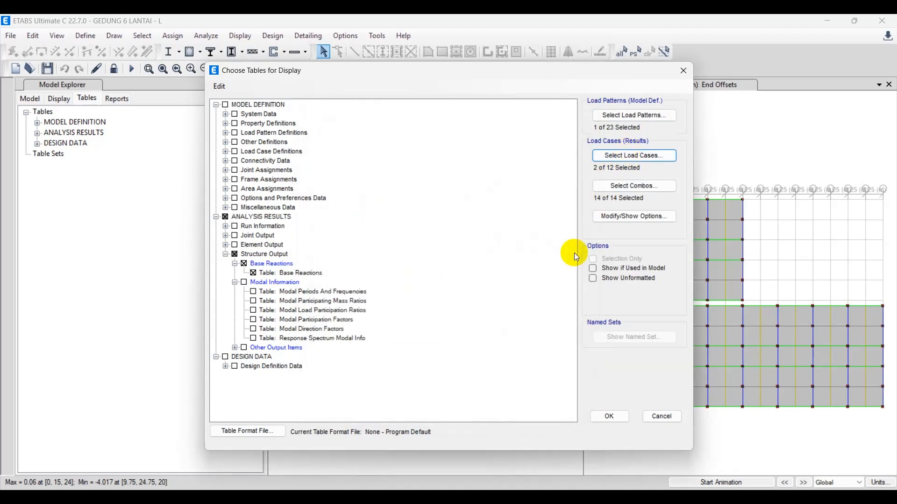
click(610, 417)
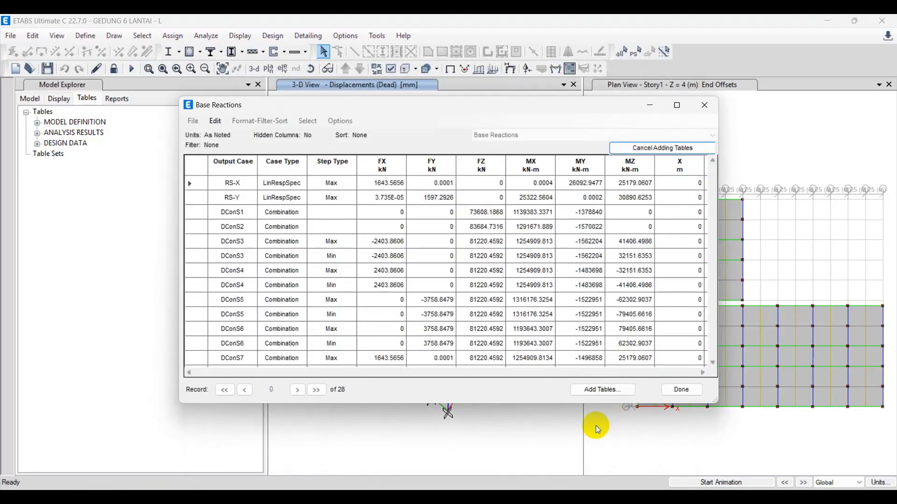
Step: Copy the RS-X FX reaction 1643.5656 into cell F93 of the Excel sheet and format it bold with yellow fill
click(386, 184)
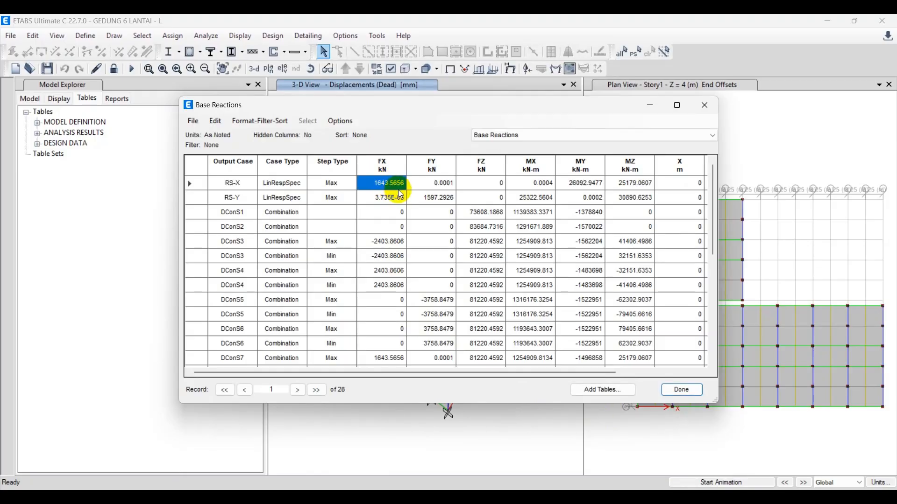
key(alt+Tab)
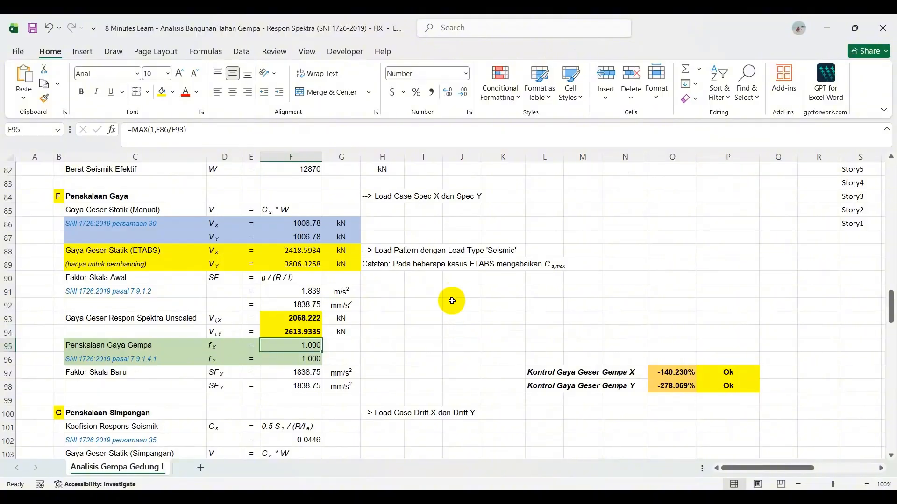
click(299, 318)
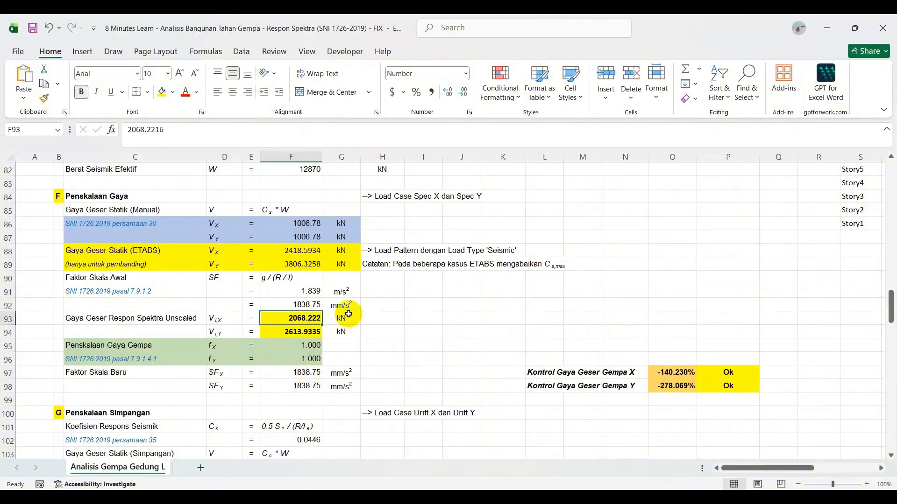
text(1643.5656)
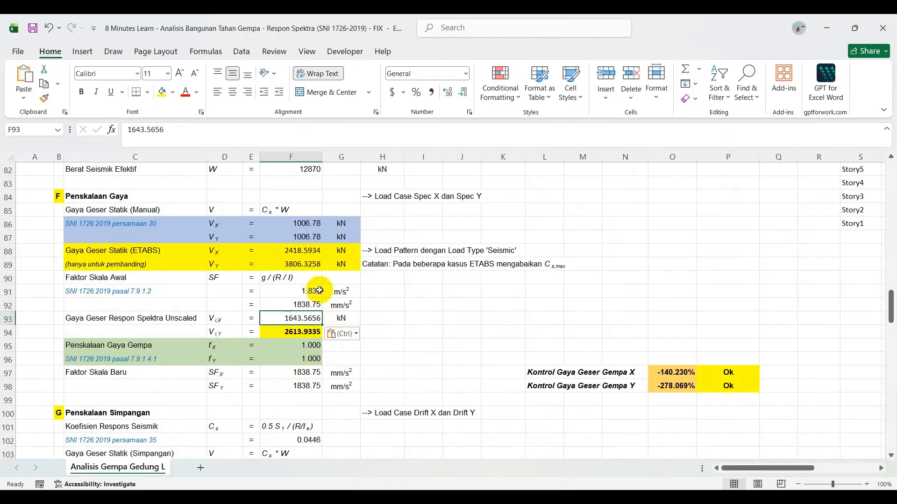
click(168, 93)
click(81, 92)
Step: Copy the RS-Y FY reaction 1597.2926 from ETABS into cell F94 in Excel and format it bold with yellow fill
key(Down)
key(alt+Tab)
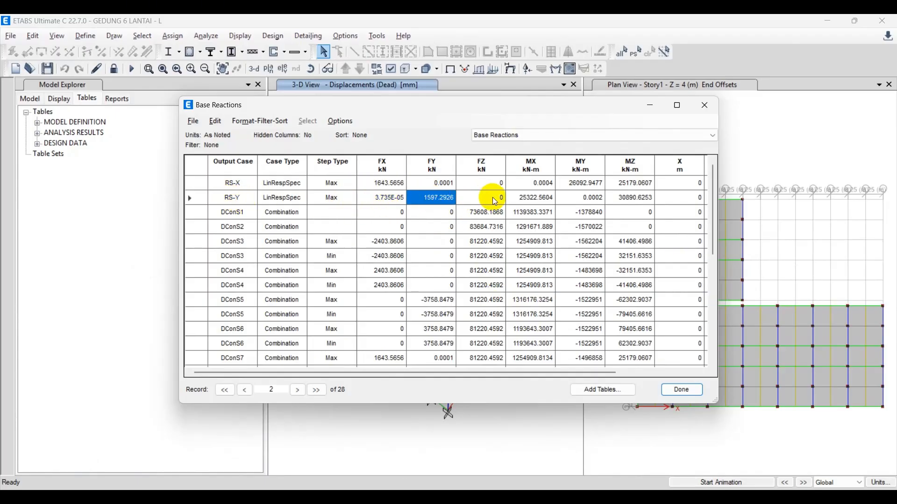
key(alt+Tab)
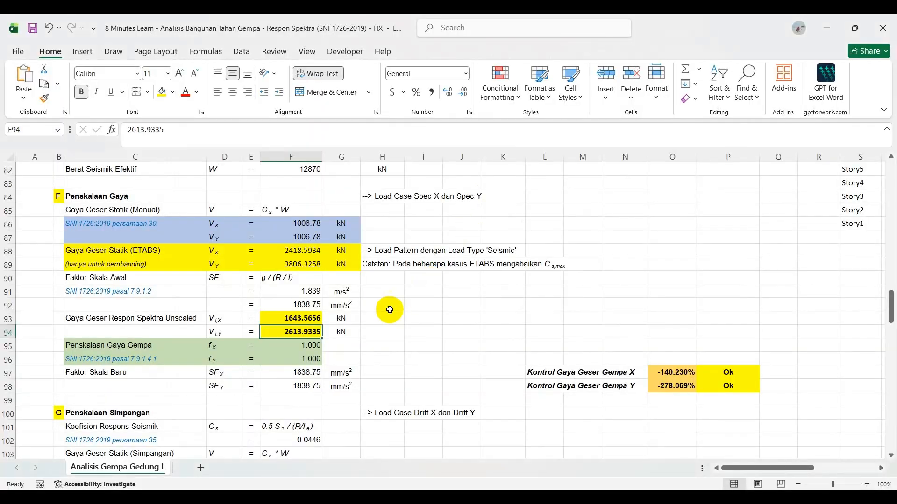
text(1597.2926)
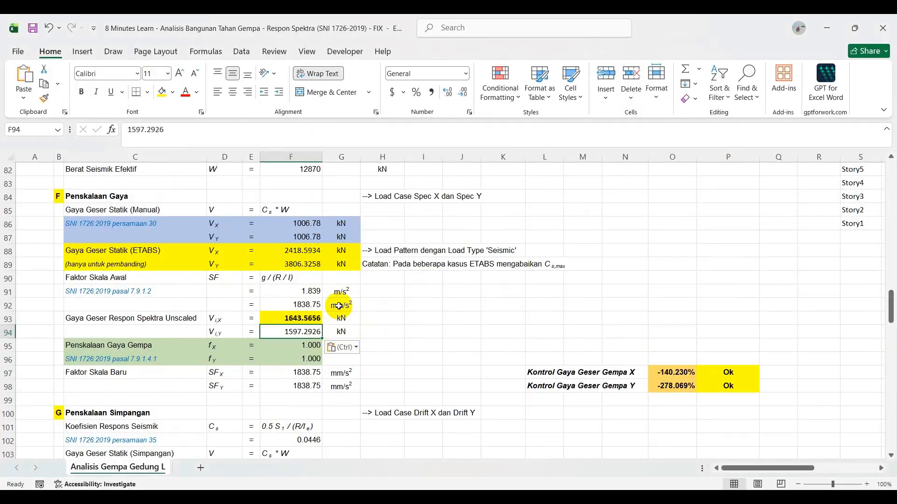
click(163, 92)
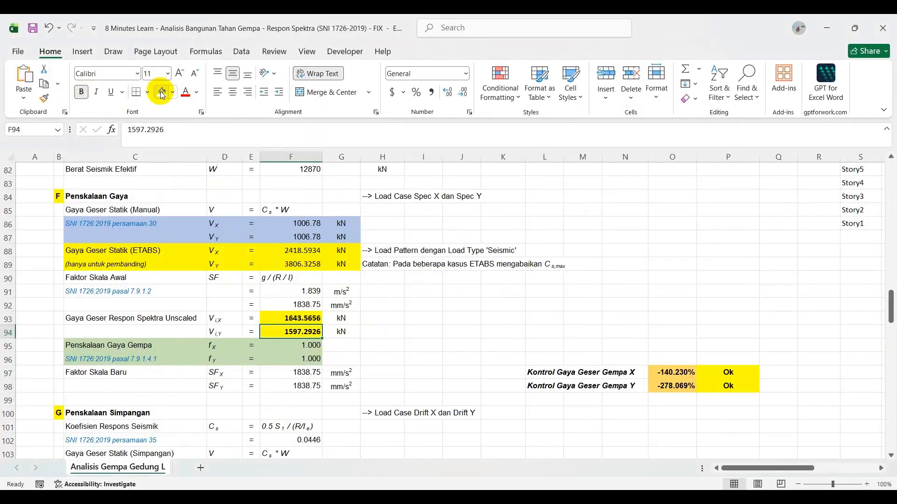
Step: Review the unscaled response spectrum shears in rows 93 and 94, and return to the Base Reactions table in ETABS
click(380, 322)
click(295, 315)
drag(126, 319, 329, 333)
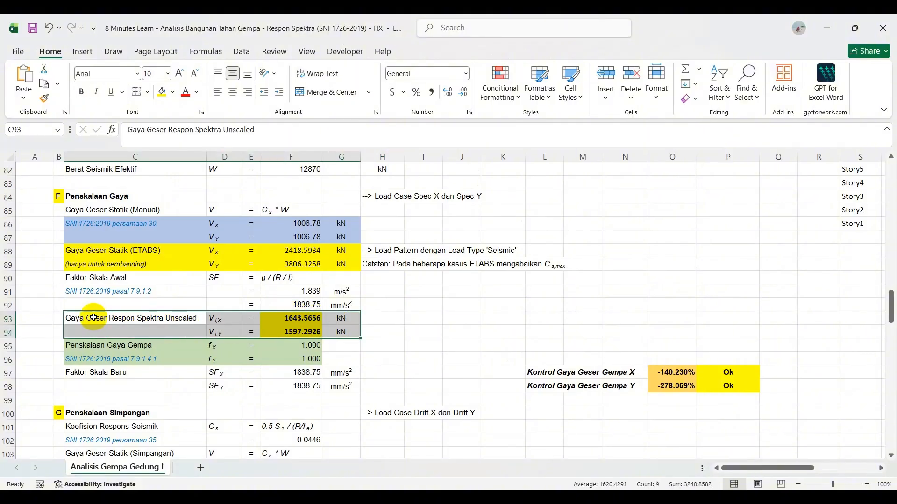
click(295, 319)
click(298, 331)
click(446, 305)
click(617, 291)
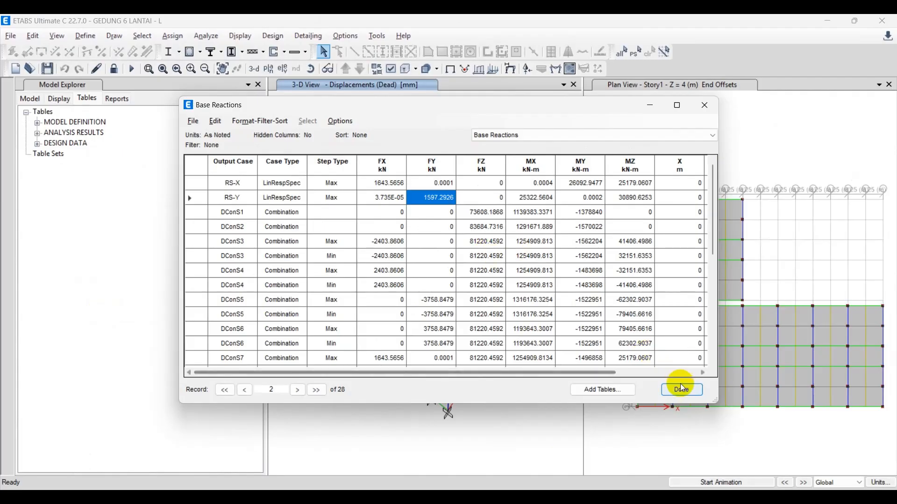
Step: Redisplay the Base Reactions table with the load case selection changed to STATIK - X and STATIK - Y
click(681, 384)
right_click(445, 279)
click(15, 54)
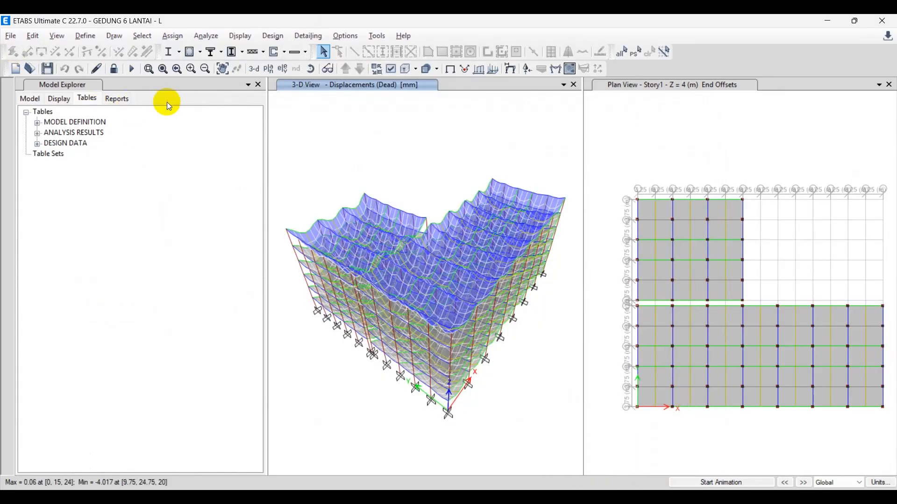
click(241, 36)
click(290, 351)
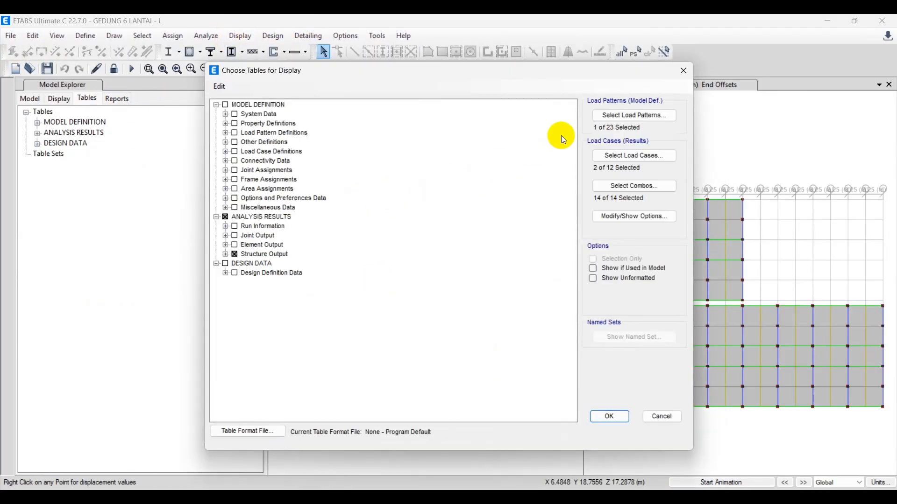
click(625, 155)
click(356, 247)
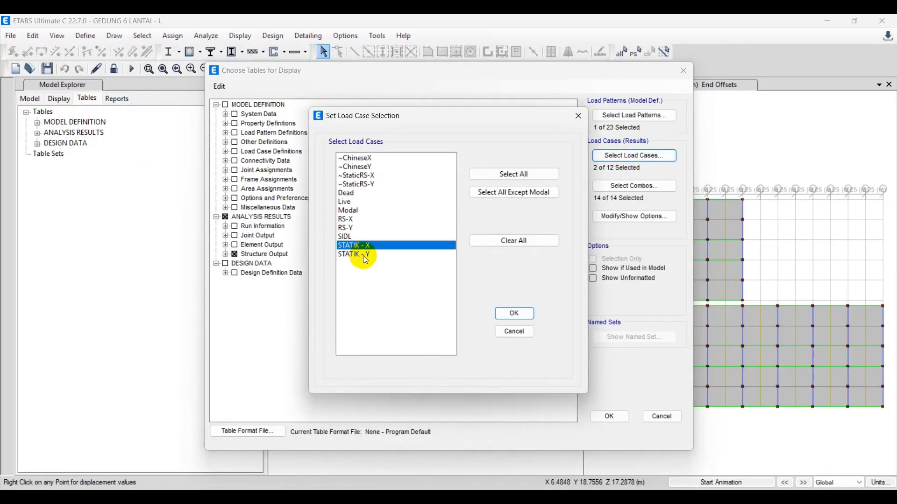
click(520, 316)
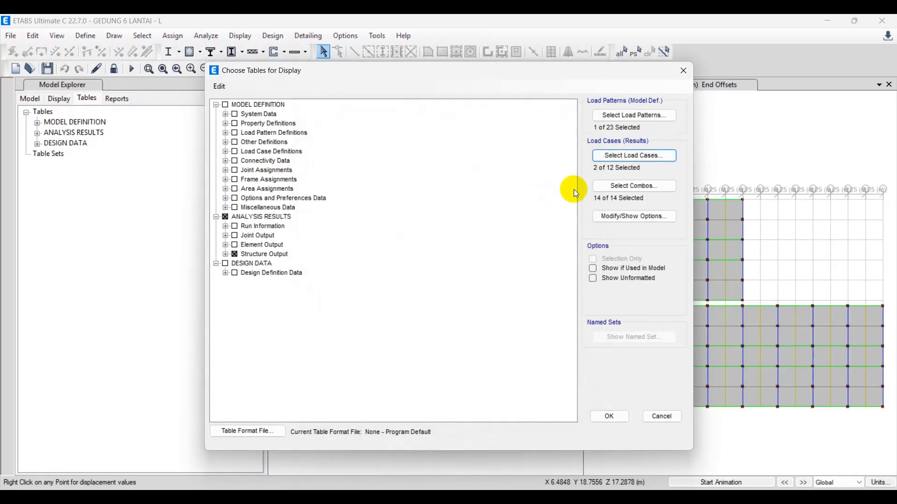
click(612, 416)
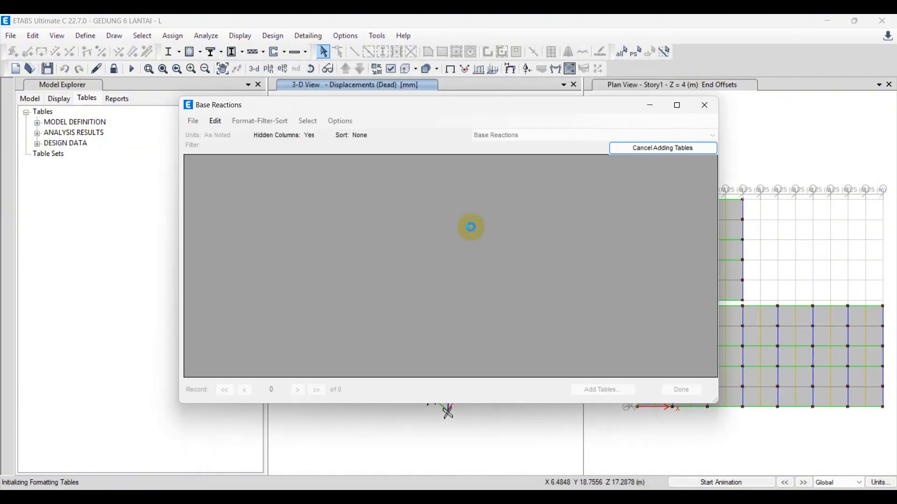
Step: Copy the STATIK - X FX base reaction into cell F88 of the Excel sheet as the positive value 2403.8606
click(435, 184)
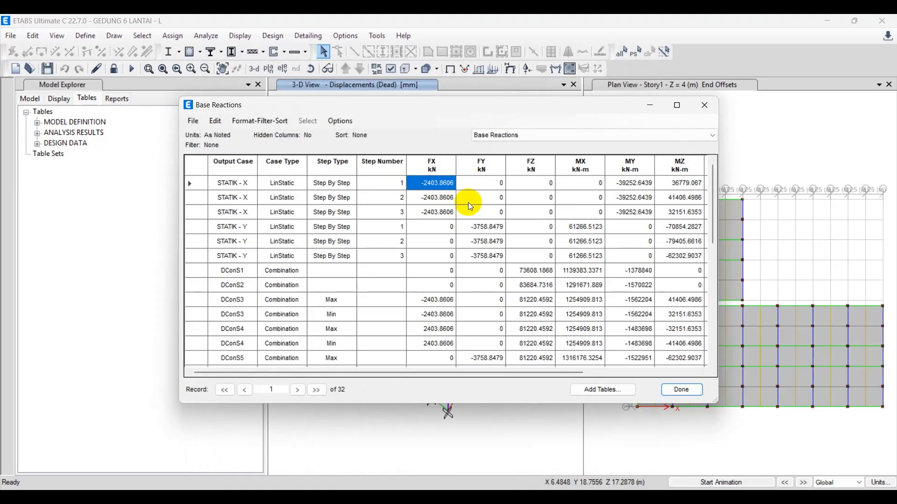
key(alt+Tab)
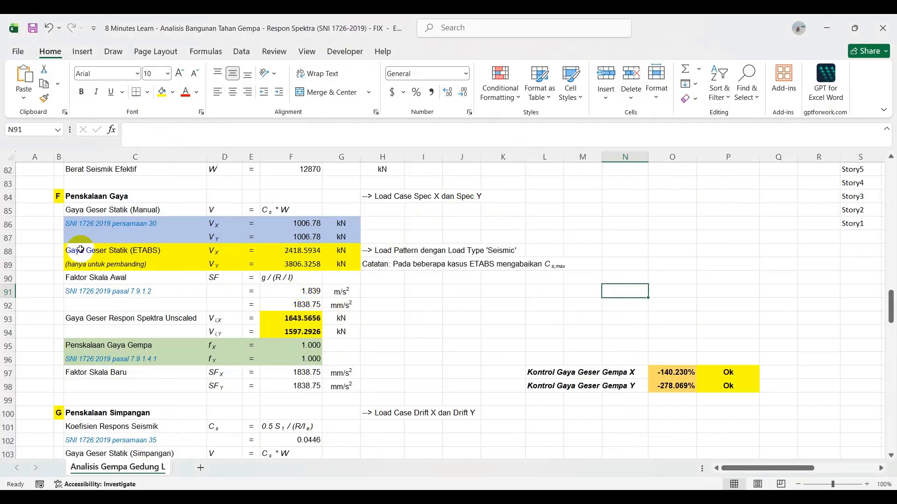
click(276, 252)
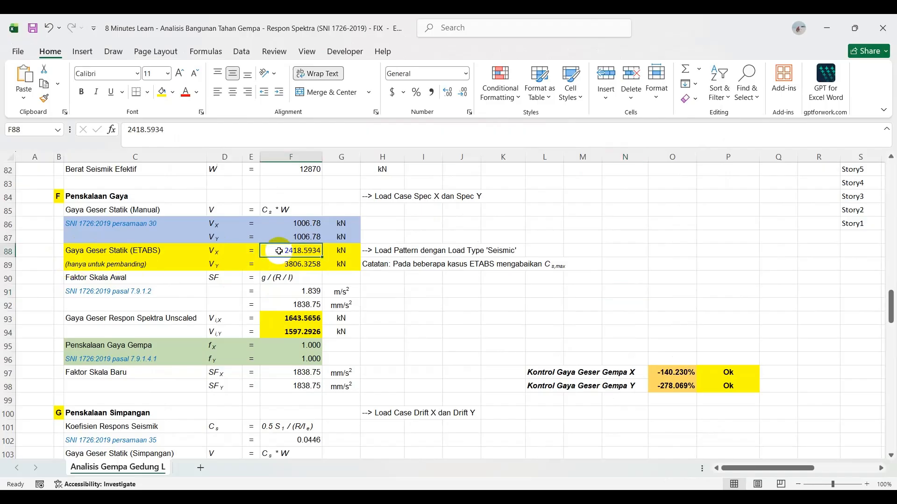
text(-2403.8606)
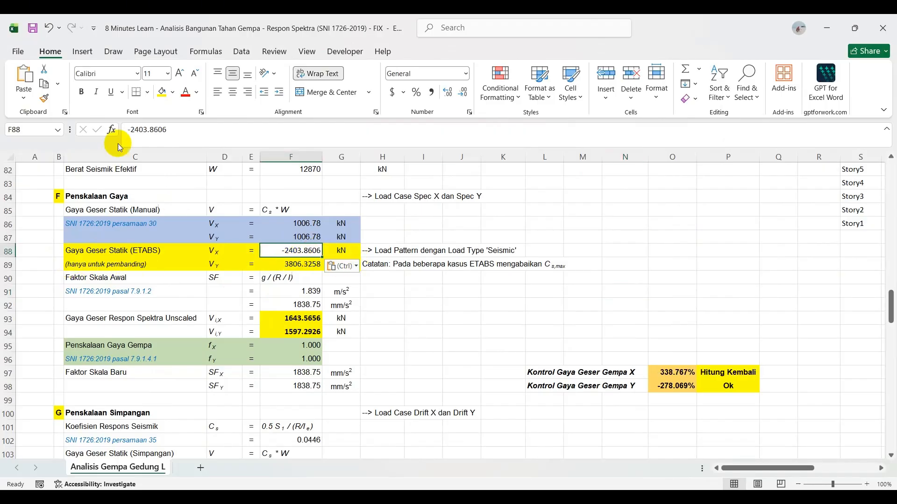
click(130, 133)
key(BackSpace)
key(Return)
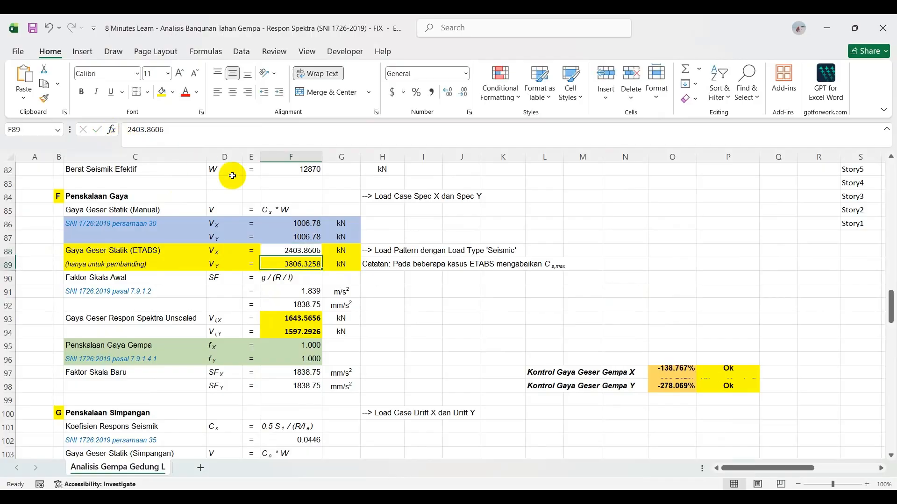
Step: Copy the STATIK - Y FY base reaction from ETABS into cell F89 in Excel as the positive value 3758.8479
key(alt+Tab)
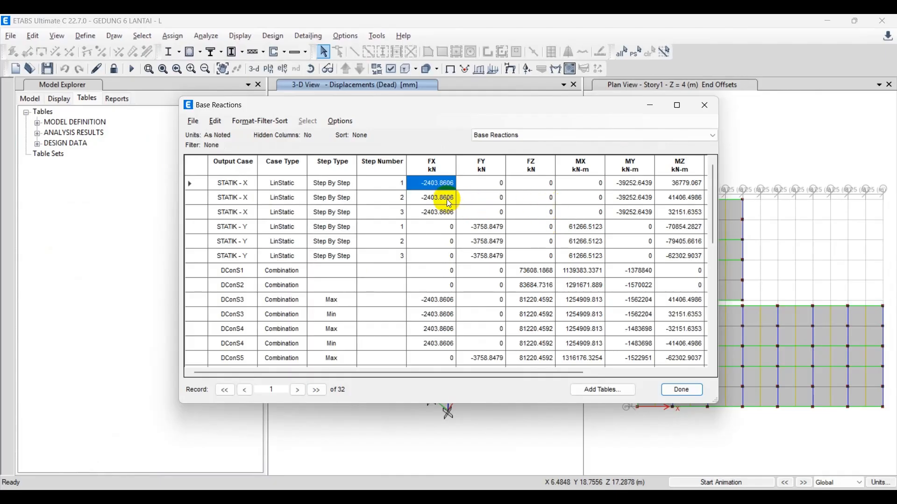
click(486, 228)
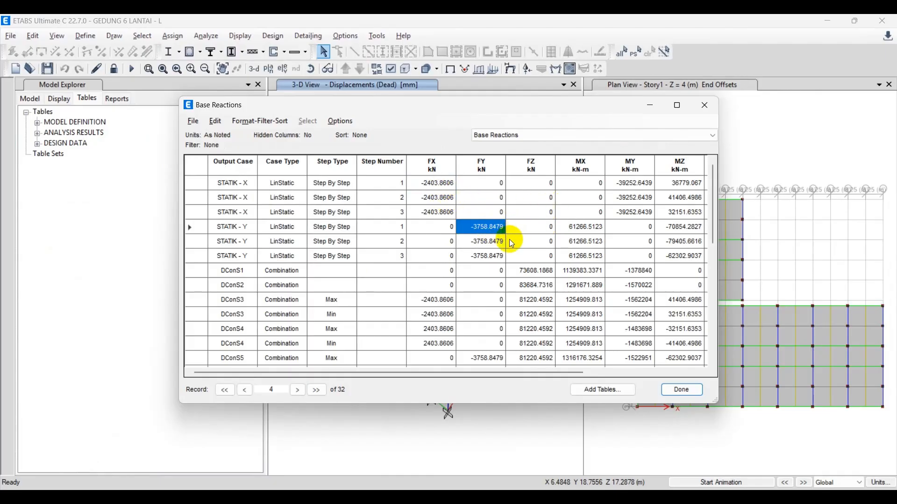
key(alt+Tab)
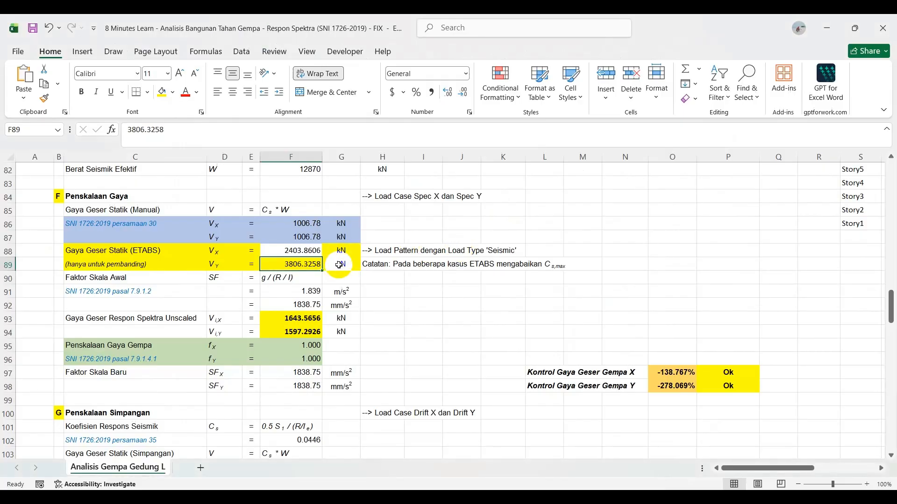
text(-3758.8479)
click(120, 136)
key(Delete)
key(Return)
click(413, 290)
click(293, 264)
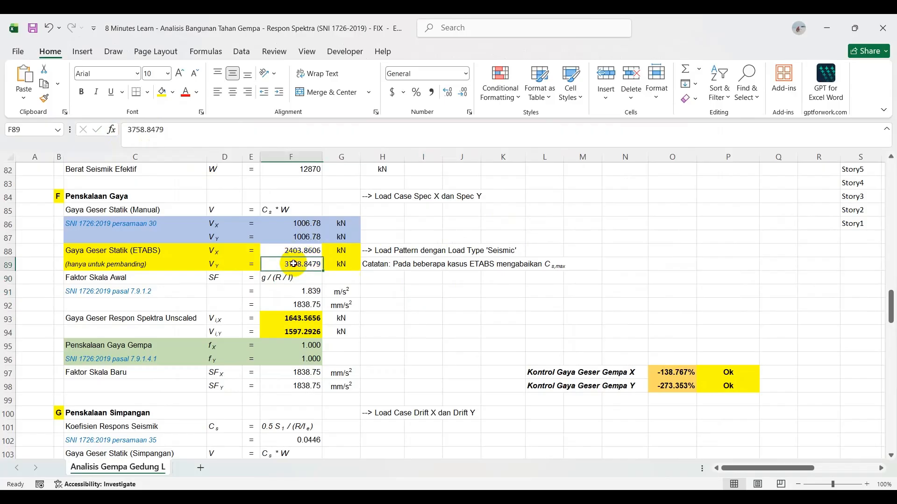
Step: Check the ETABS static shears in F88 and F89, close the Base Reactions table in ETABS and return to Excel
mouse_move(291, 250)
mouse_down()
mouse_move(299, 264)
mouse_move(299, 252)
mouse_up()
click(383, 345)
click(404, 310)
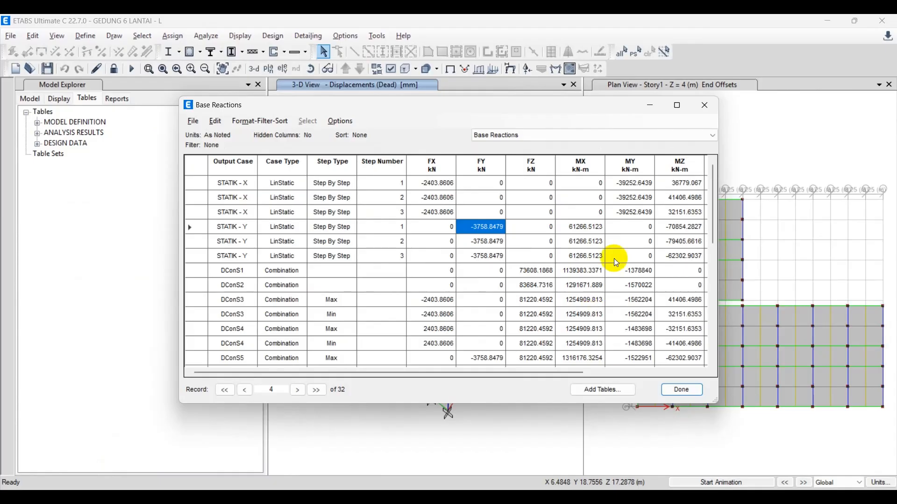
click(681, 392)
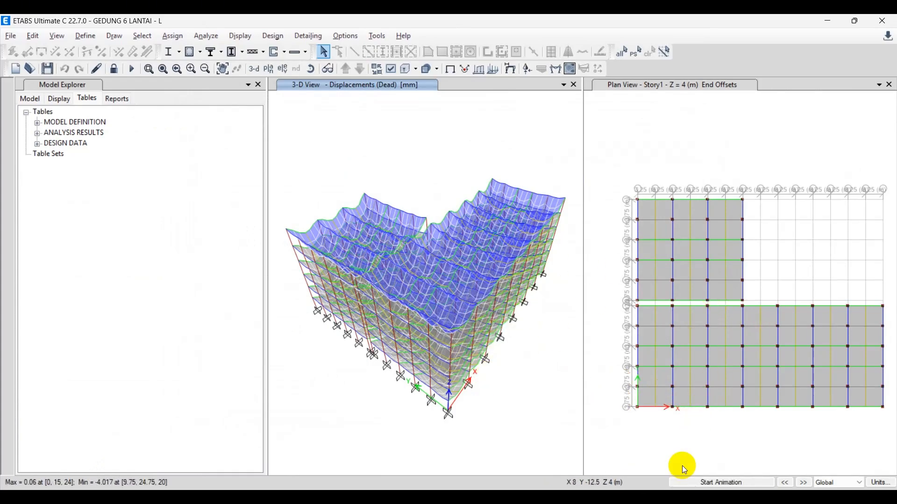
key(alt+Tab)
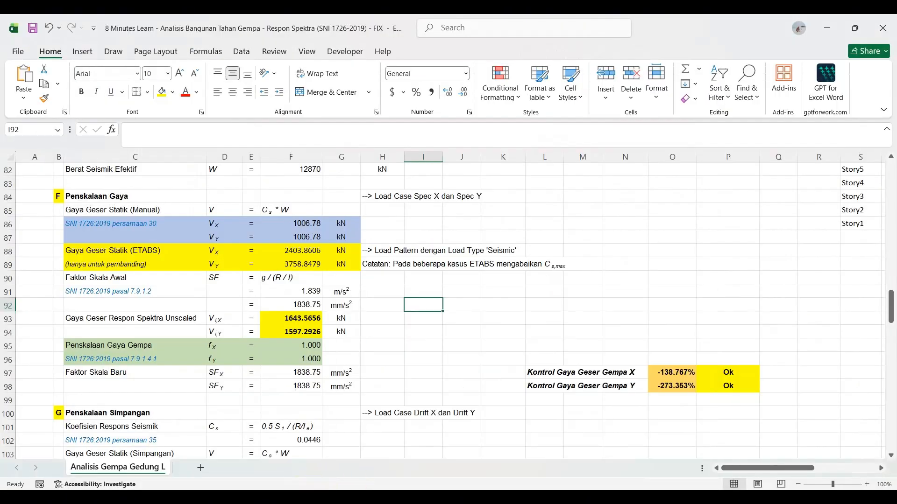
Step: Compare the unscaled response spectrum shears in F93 and F94 with the ETABS static shears in F88 and F89
click(389, 370)
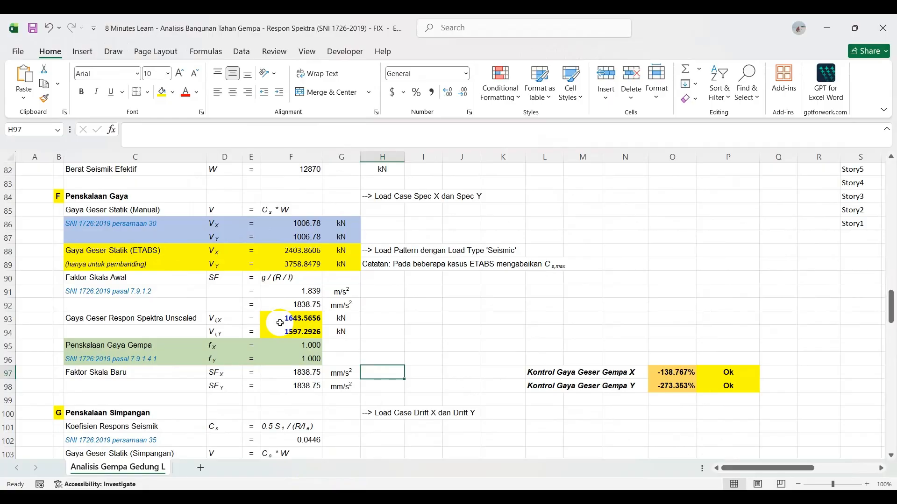
click(283, 320)
click(293, 254)
click(297, 330)
click(298, 255)
click(411, 314)
click(418, 314)
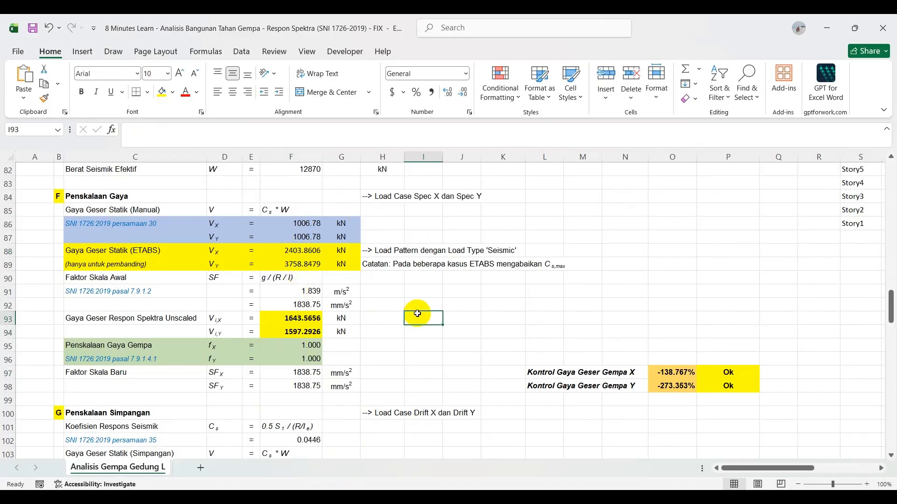
drag(304, 255, 309, 264)
click(415, 290)
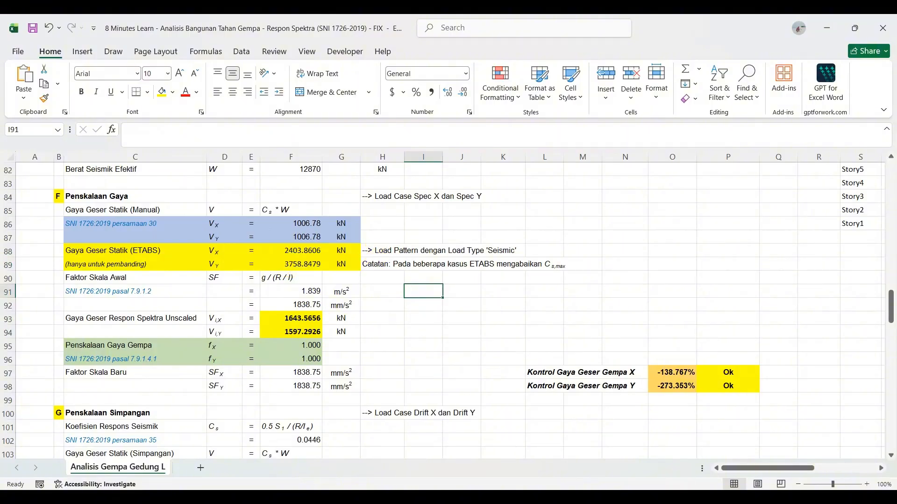
key(alt+Tab)
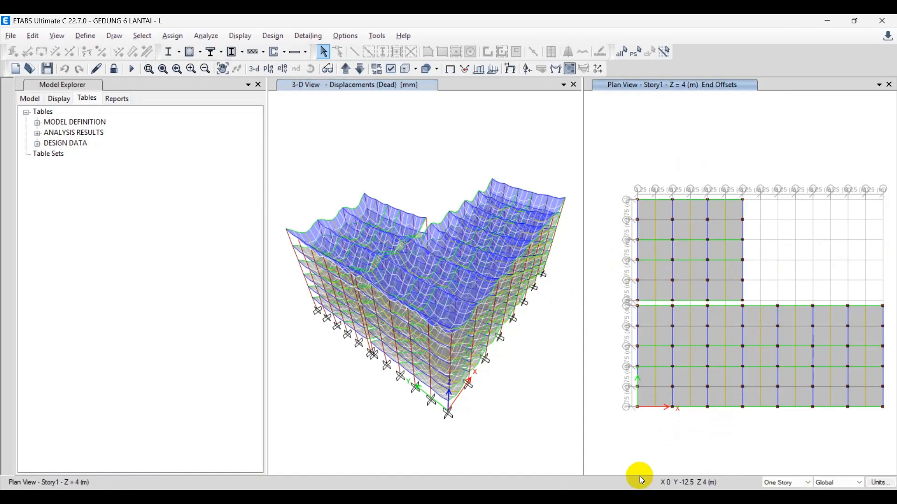
key(alt+Tab)
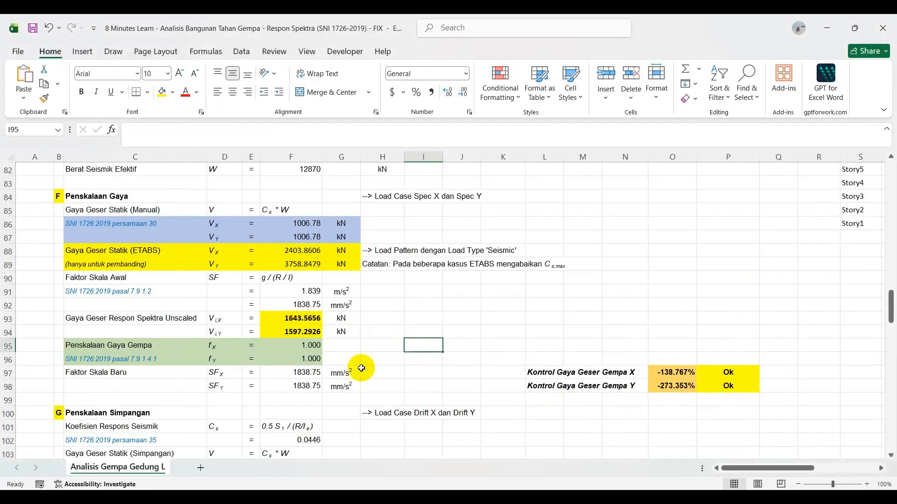
Step: Review section G Penskalaan Simpangan, including the unscaled response spectrum shears in F106 and F107 and the new scale factor
scroll(445, 411, down, 1)
scroll(254, 343, down, 2)
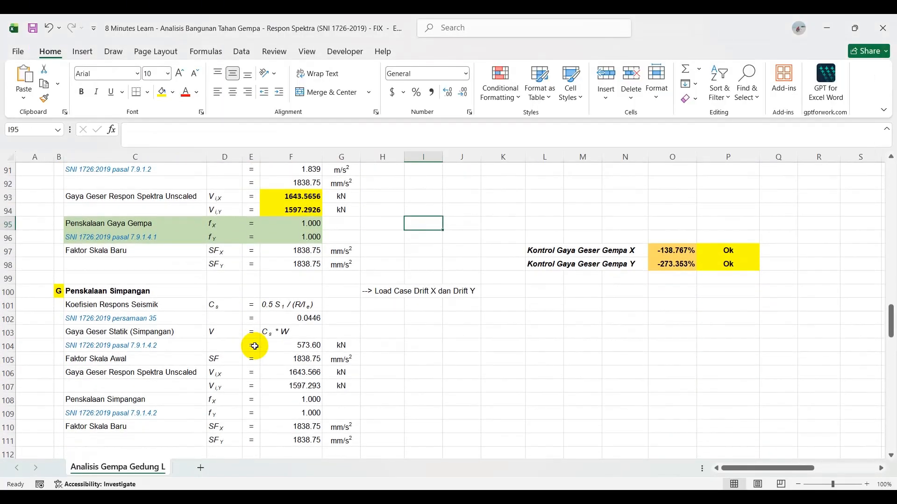
click(38, 291)
scroll(58, 345, up, 4)
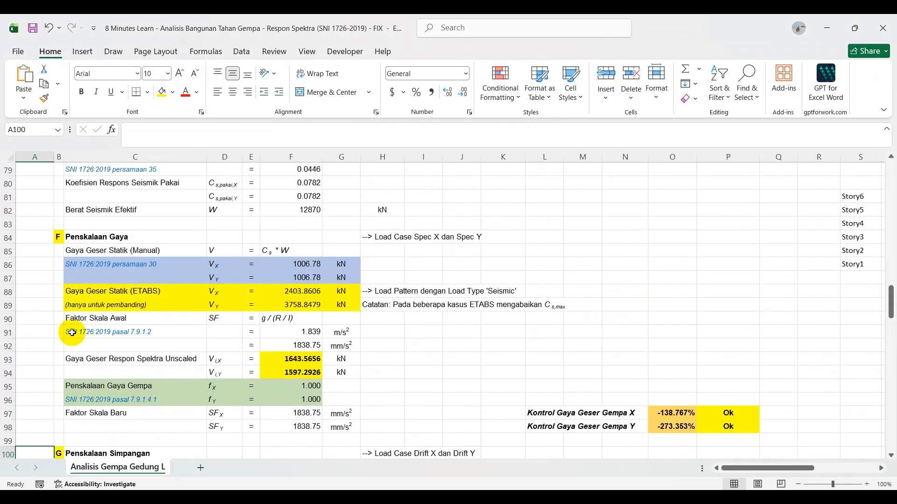
scroll(71, 345, down, 3)
scroll(258, 344, down, 2)
click(452, 345)
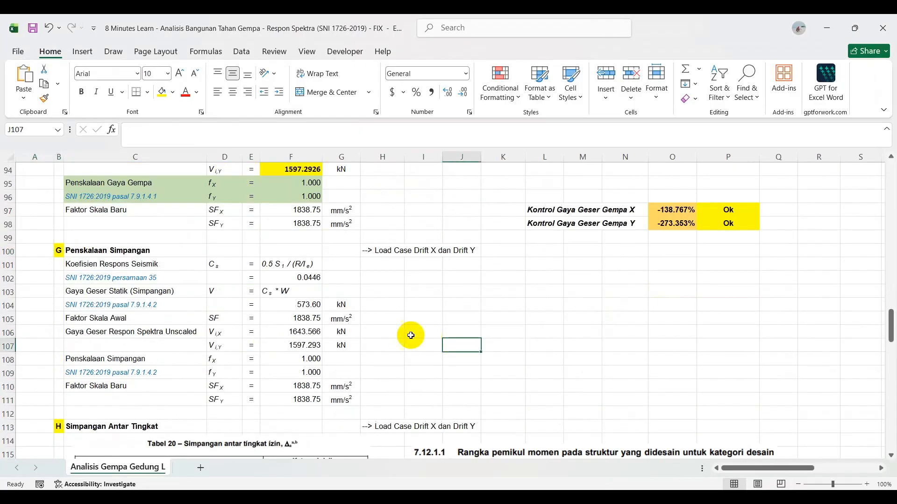
click(297, 335)
click(291, 346)
click(423, 359)
click(304, 385)
click(476, 332)
Step: Inspect the section G formulas for the new scale factor F110, initial scale factor F105, drift scaling F108 and shear F106
click(325, 386)
click(180, 130)
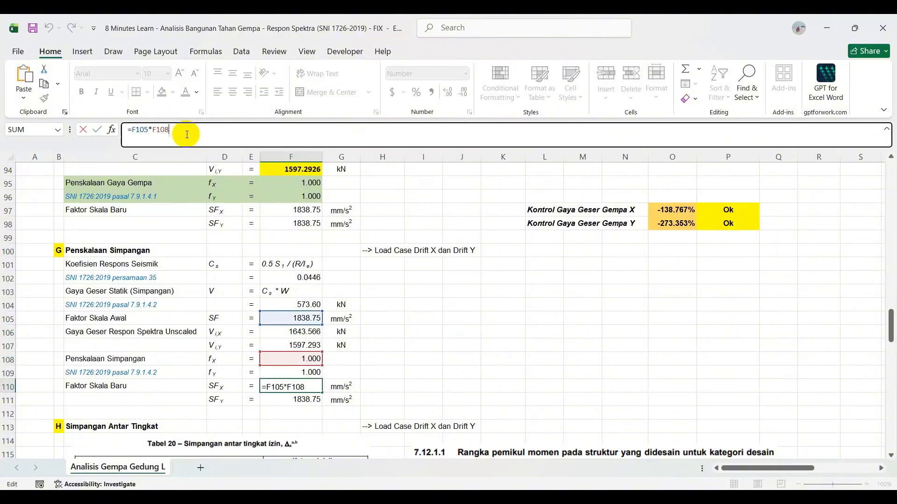
click(404, 346)
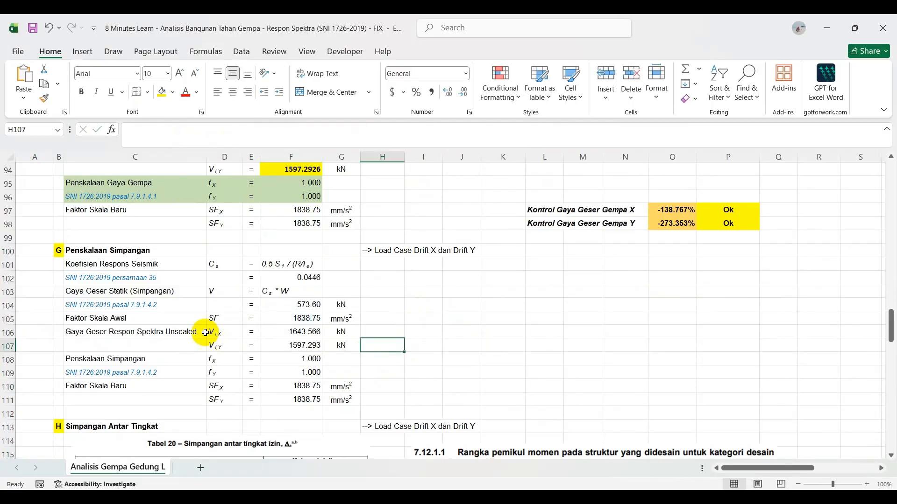
click(281, 319)
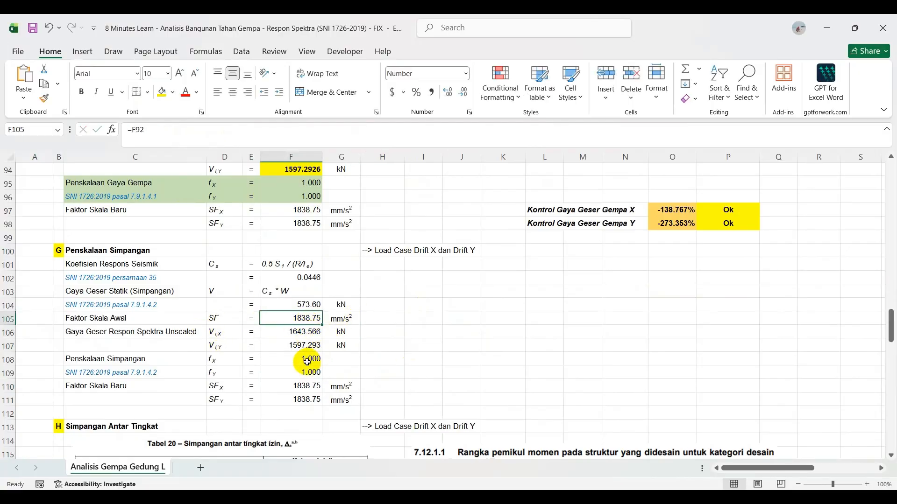
click(307, 361)
click(225, 140)
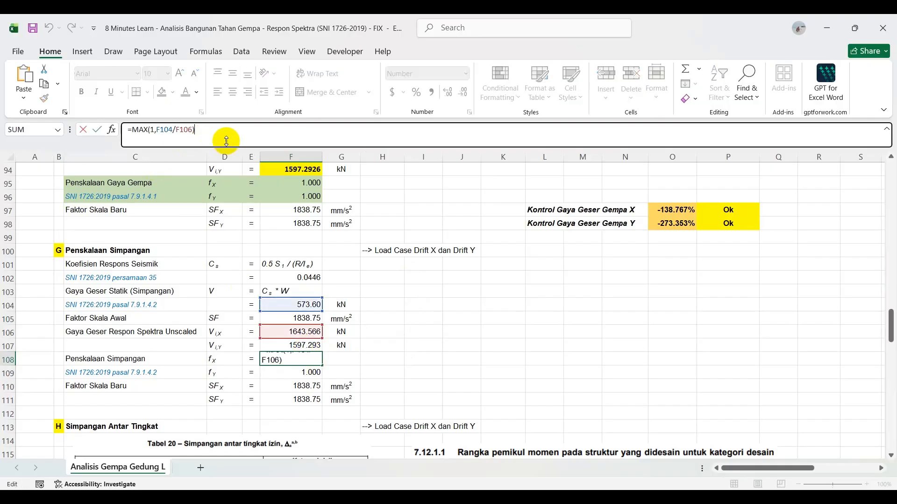
click(413, 288)
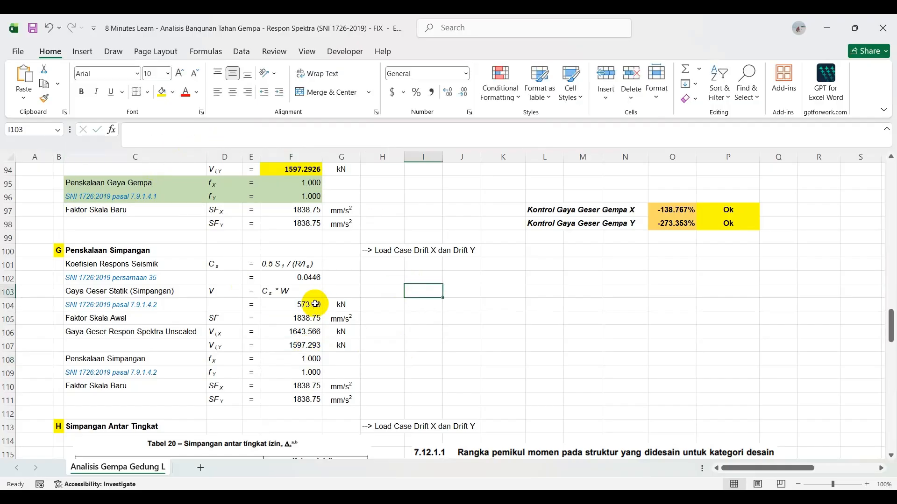
click(305, 332)
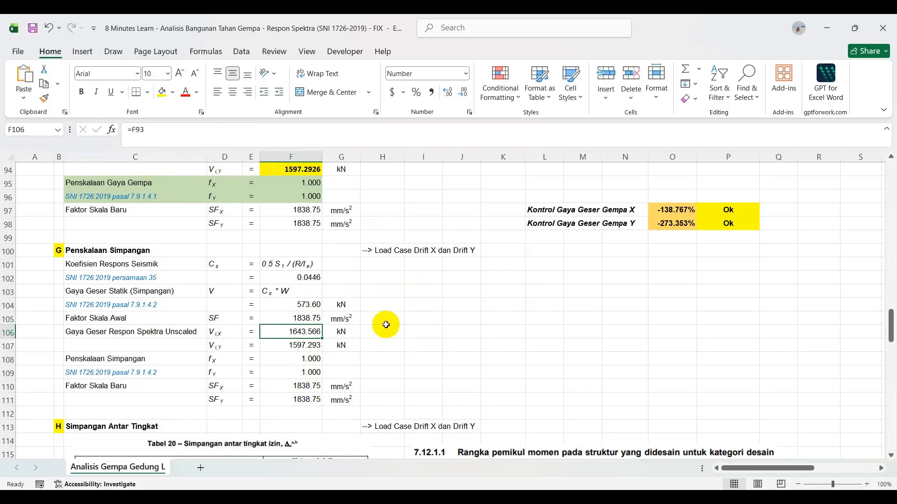
Step: Inspect the section F formulas for the new scale factor in F97 and the seismic force scaling in F95
click(302, 209)
scroll(301, 210, up, 3)
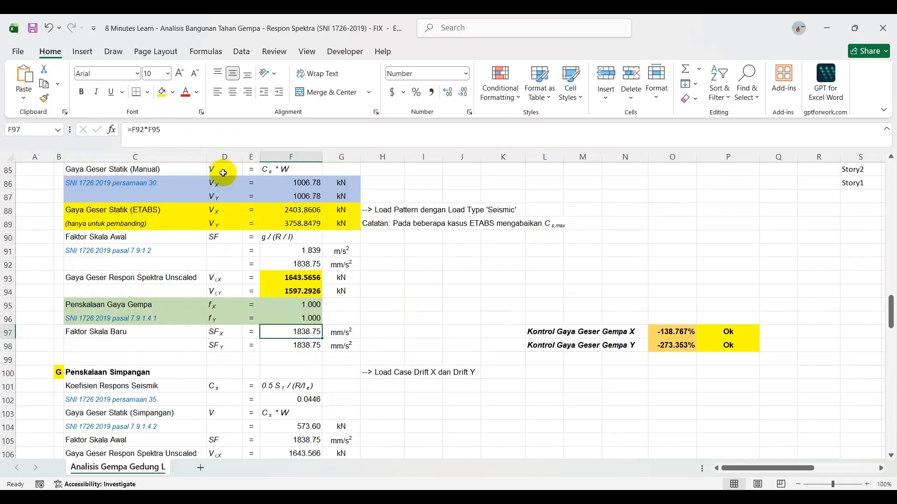
click(194, 136)
key(Escape)
click(299, 306)
click(214, 136)
scroll(392, 266, up, 1)
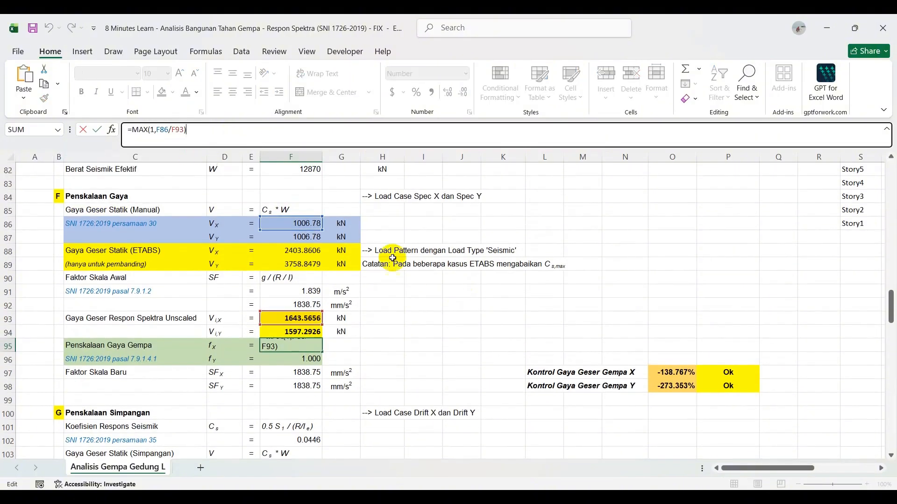
click(423, 222)
Step: Compare the ETABS static shear in F88 with the manual static shear in F86 and highlight the manual shear rows 86 and 87
click(303, 251)
click(297, 225)
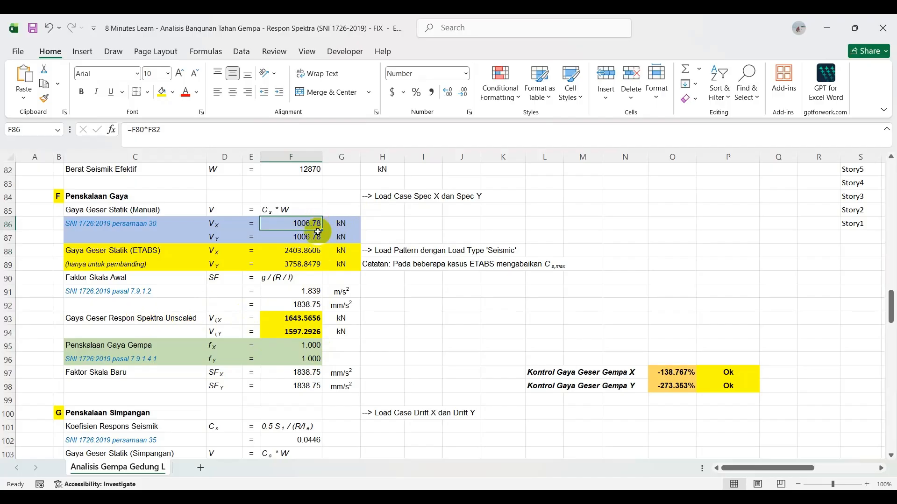
drag(341, 236, 140, 229)
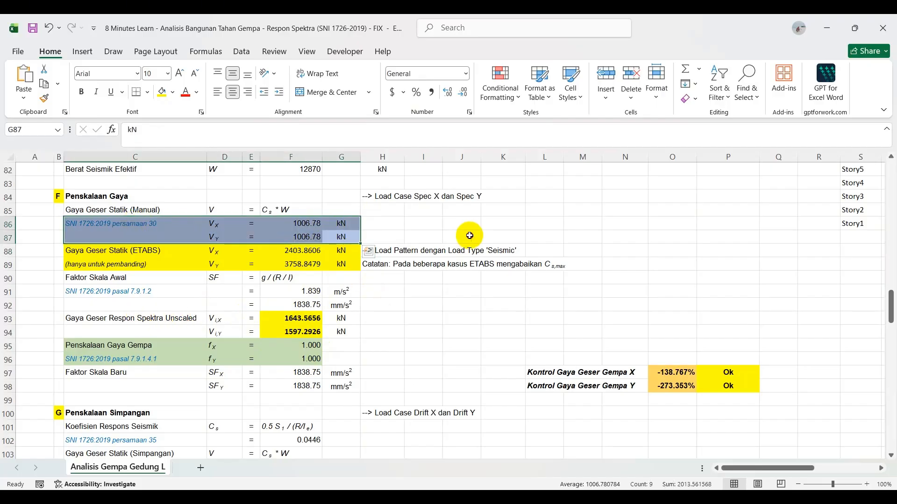
Step: Compare the manual static shear in rows 86 and 87 with the ETABS static shear in F88
click(470, 235)
drag(338, 237, 102, 226)
drag(483, 228, 467, 229)
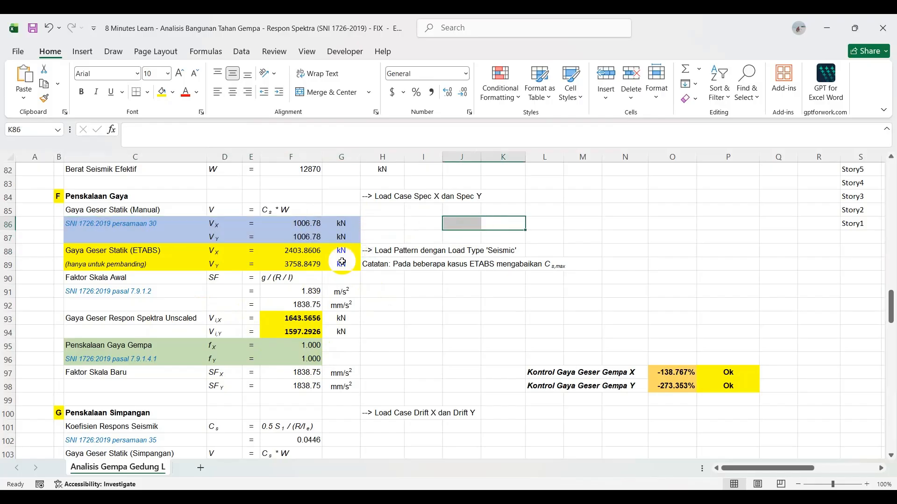
click(300, 250)
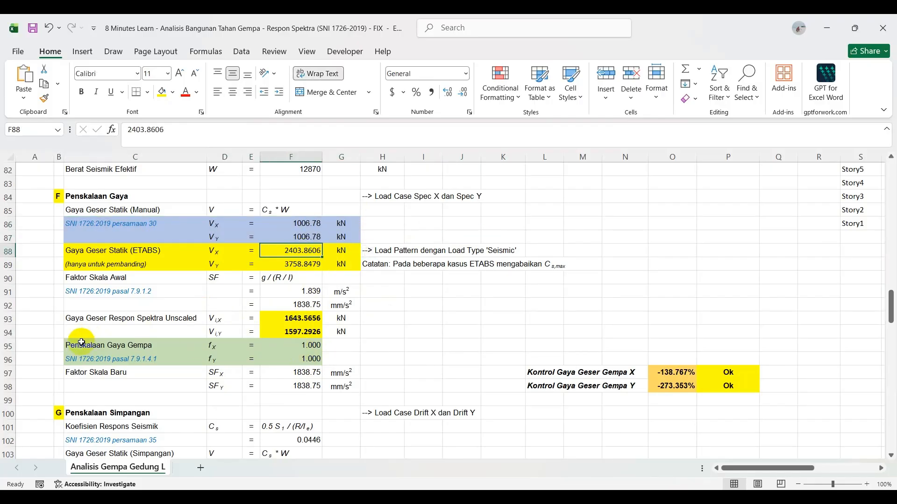
Step: Base the seismic force scaling on the ETABS static shears: set F95 to =MAX(1,F88/F93) and make F96 reference F89 instead of F87
click(280, 346)
click(200, 133)
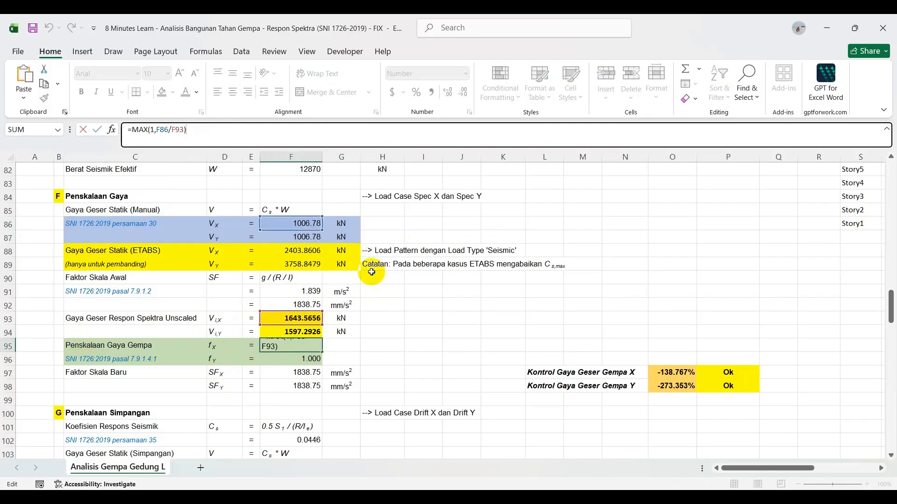
click(308, 250)
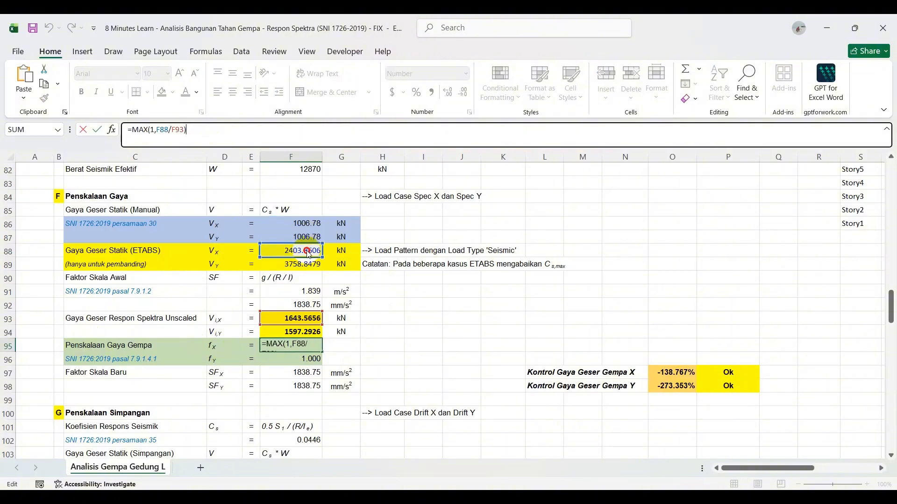
key(Return)
key(F2)
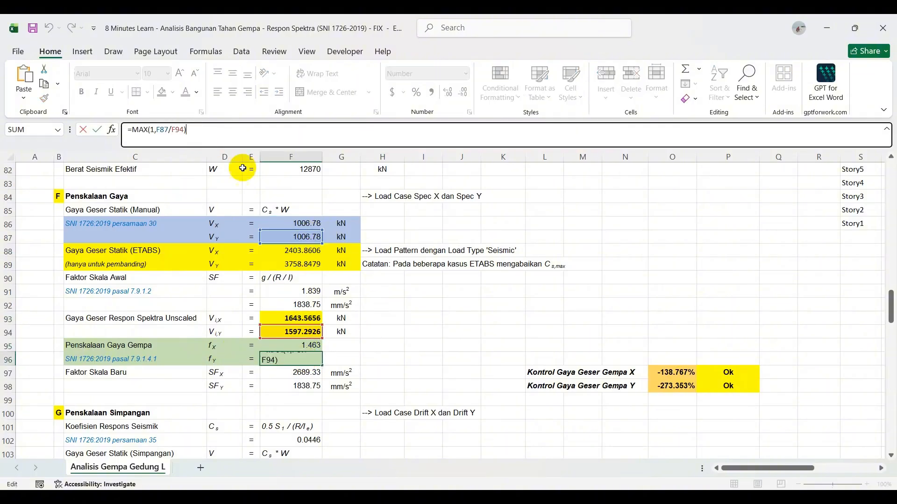
click(301, 251)
click(302, 264)
click(411, 318)
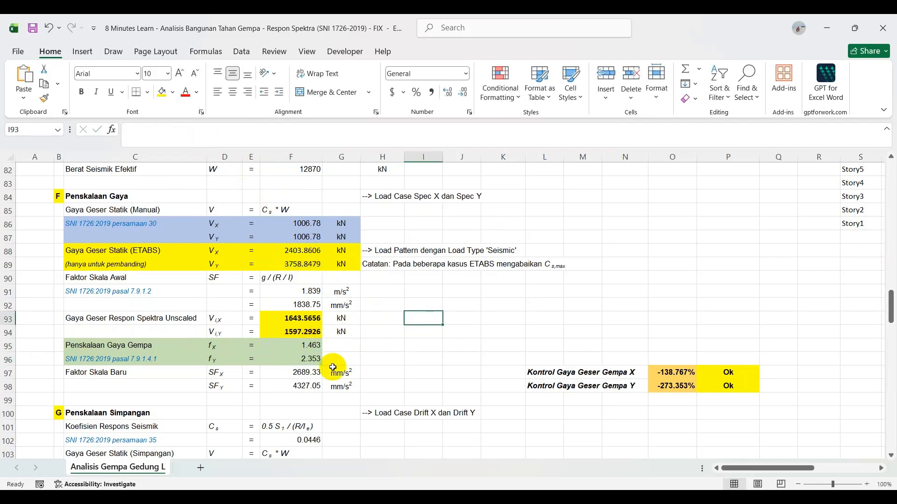
Step: Check the recalculated new scale factor in F97 and the seismic force scaling in F95 and F96
click(298, 375)
click(308, 345)
click(384, 345)
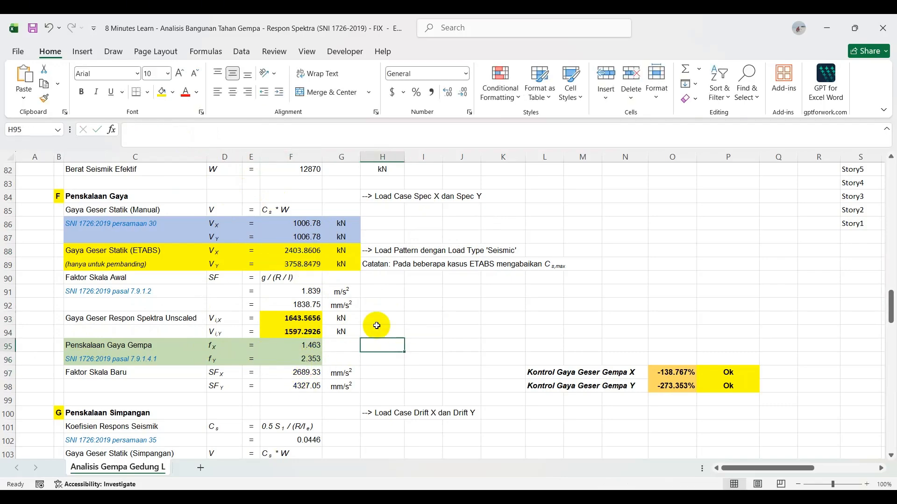
click(299, 345)
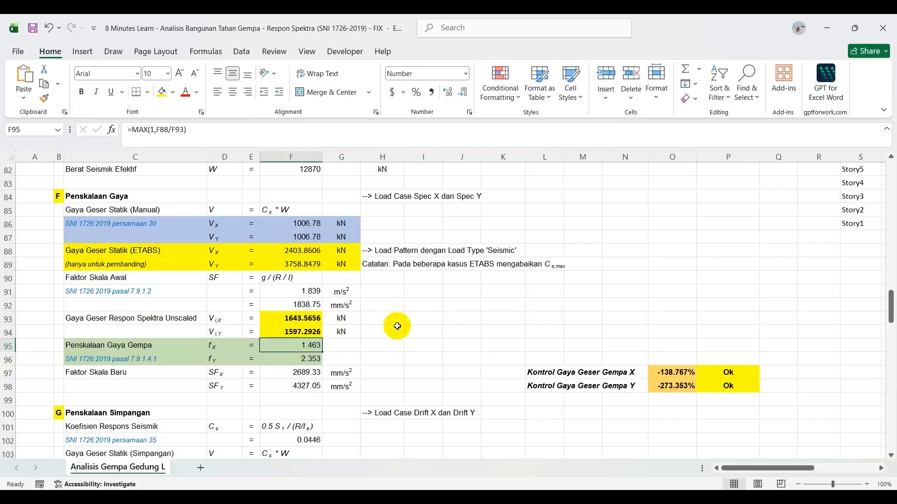
click(418, 331)
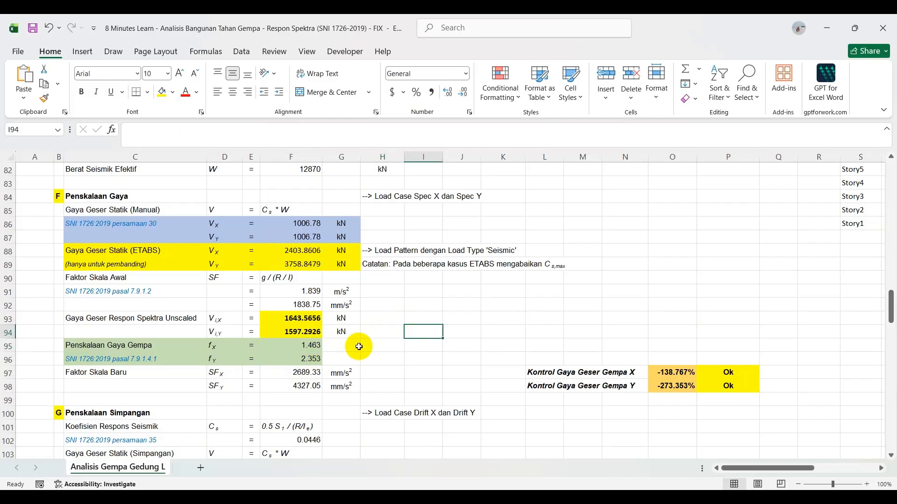
click(292, 359)
click(396, 346)
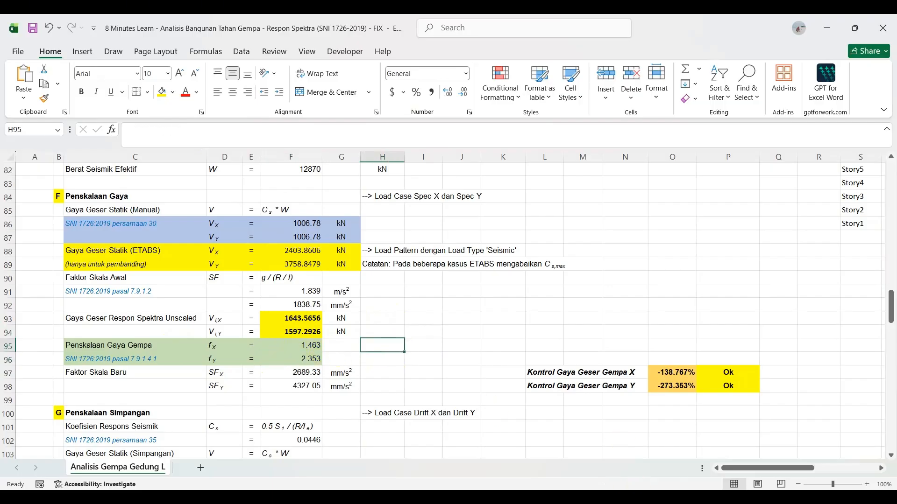
Step: Switch to ETABS and unlock the six-storey building model, accepting deletion of the analysis results
key(alt+Tab)
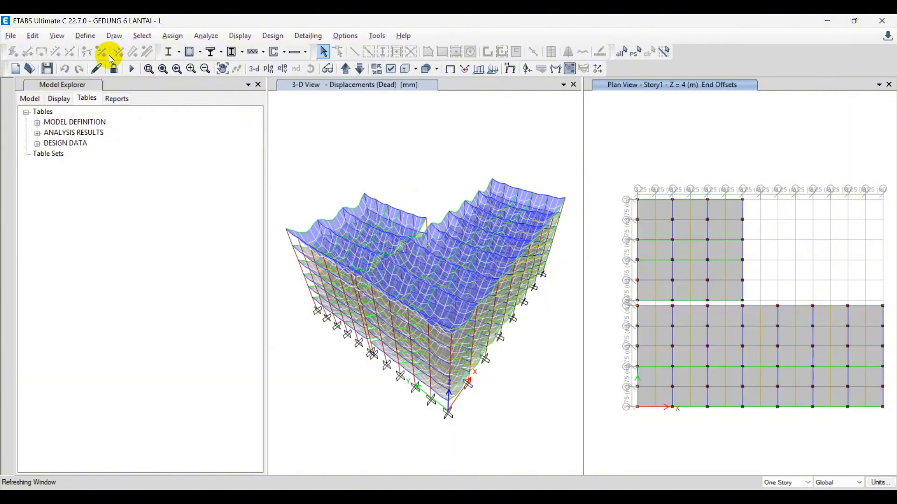
click(115, 69)
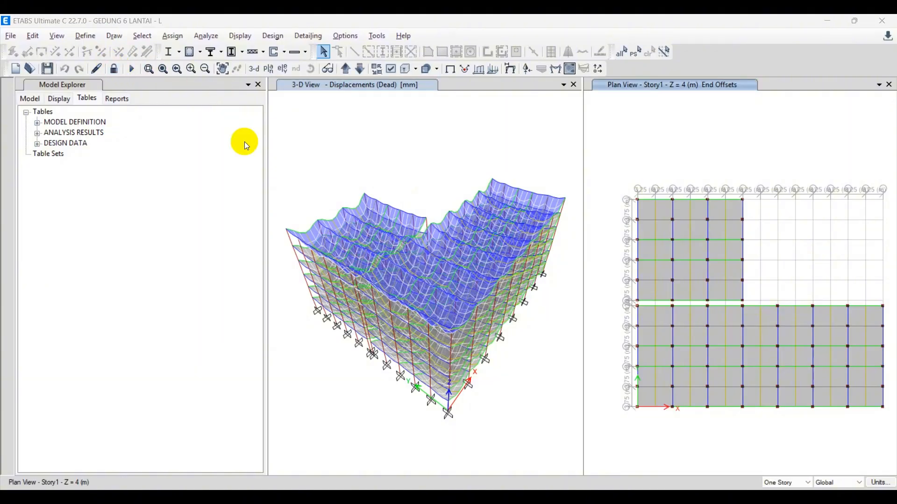
click(465, 300)
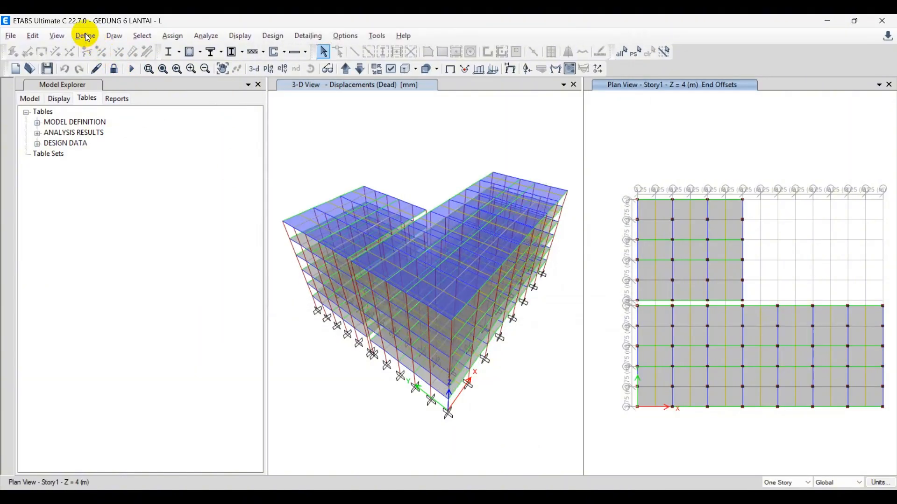
Step: Create a copy of the RS-X response spectrum load case named RS-X - Scale
click(86, 35)
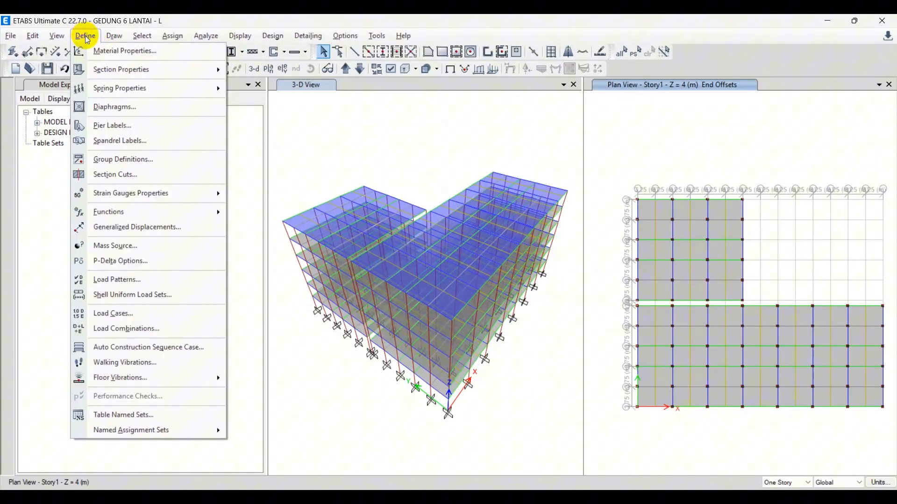
click(120, 319)
click(354, 304)
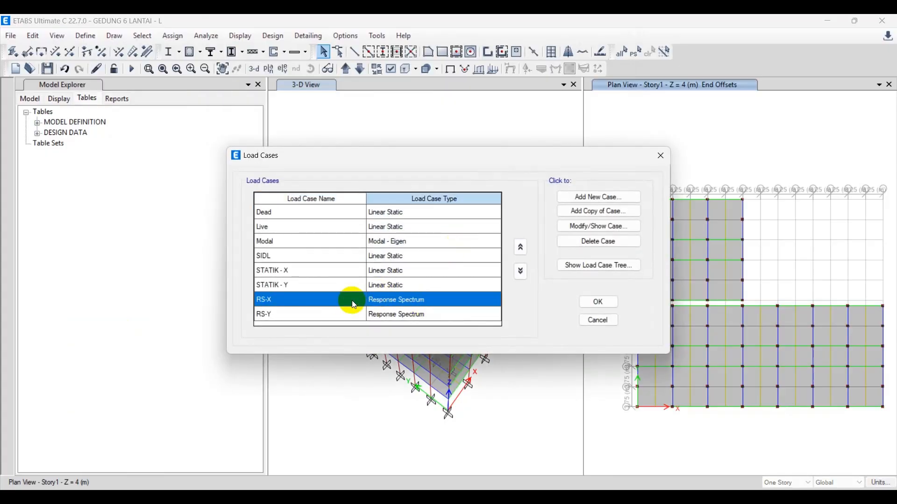
click(405, 320)
click(385, 304)
click(285, 305)
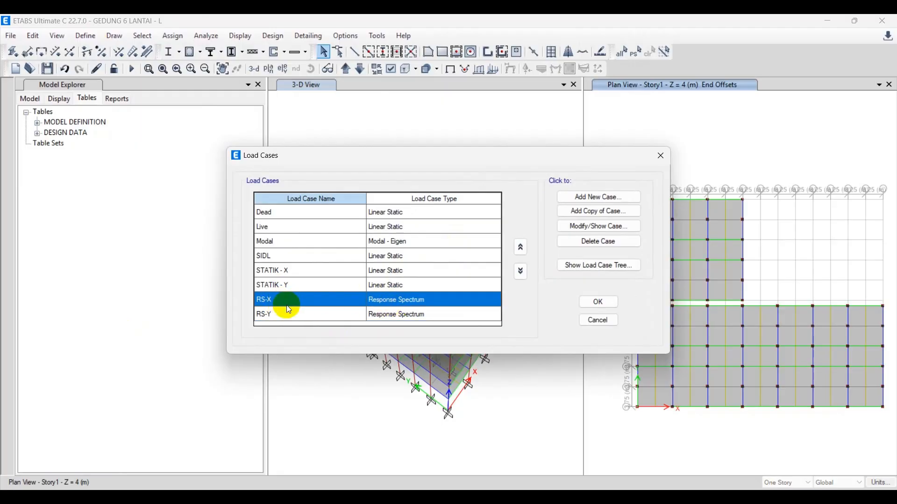
click(407, 315)
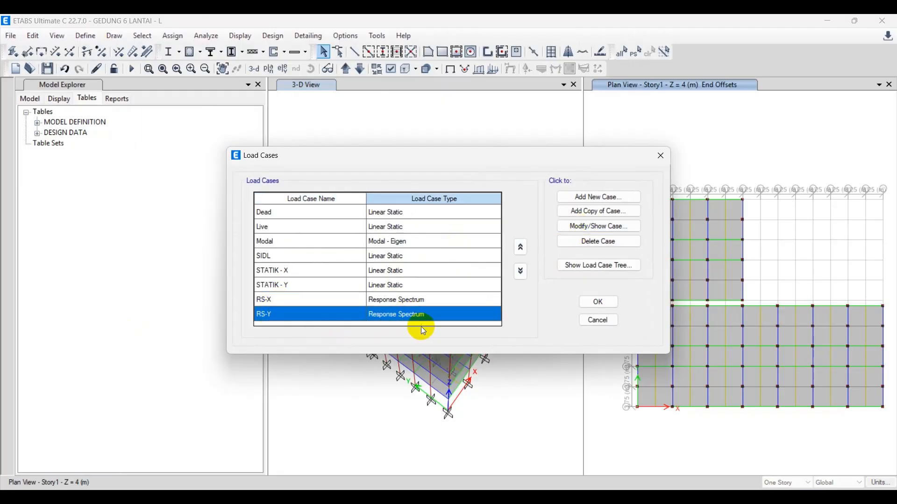
click(434, 299)
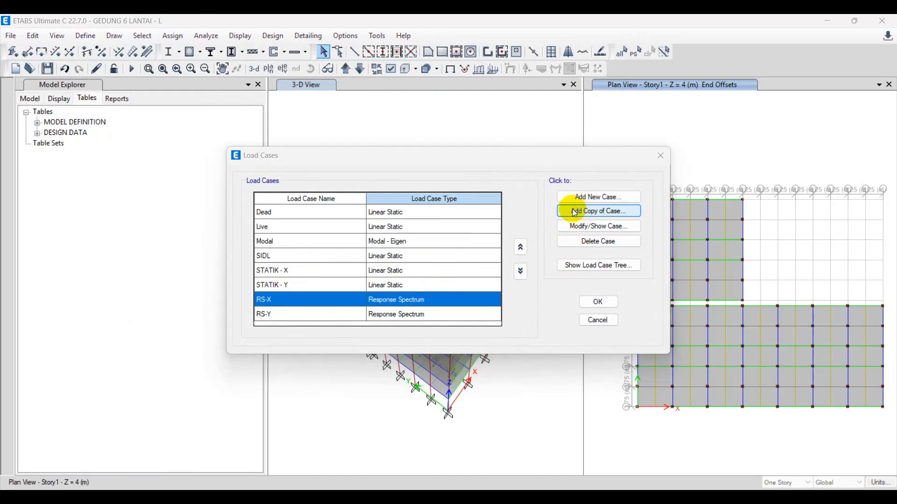
click(575, 213)
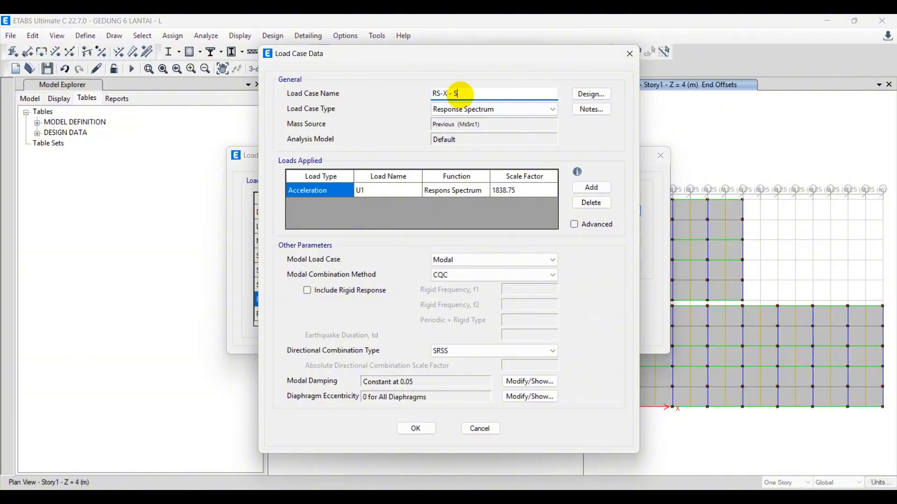
Step: Set the U1 scale factor of RS-X - Scale to the new factor 2689.33 copied from Excel cell F97 and save the case
click(529, 195)
key(alt+Tab)
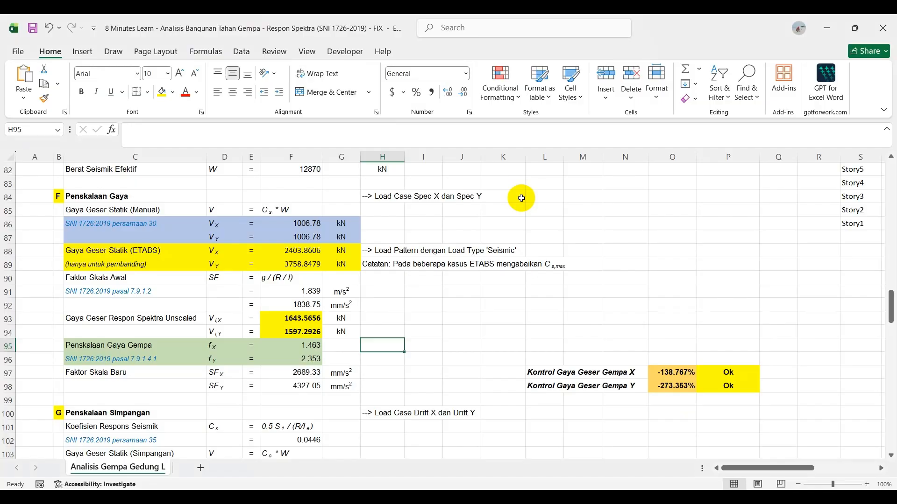
click(301, 376)
scroll(346, 367, down, 1)
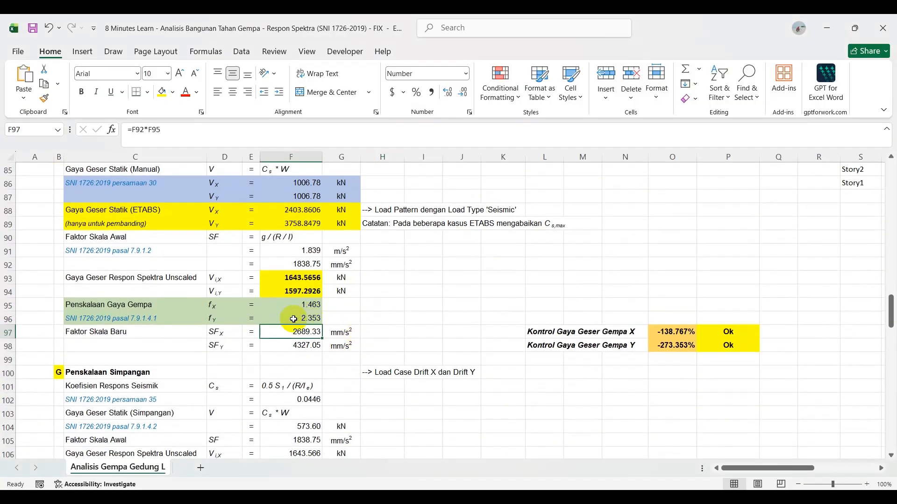
click(180, 133)
click(428, 318)
click(295, 333)
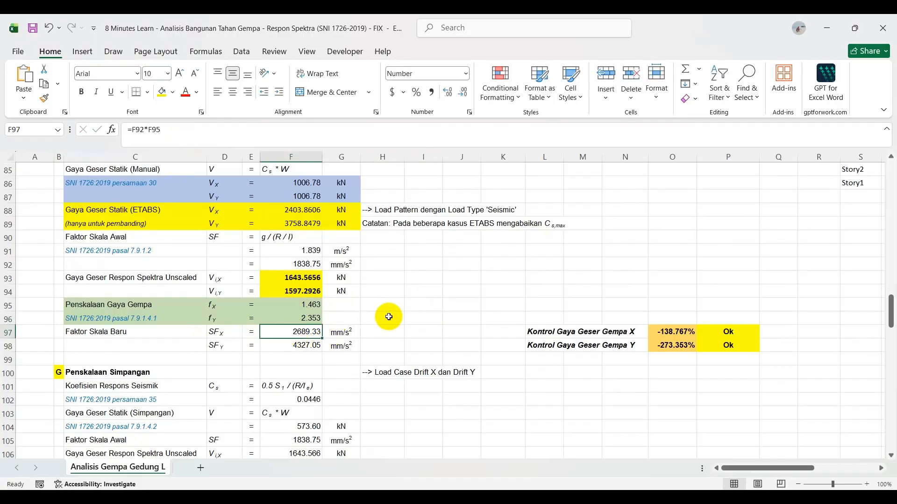
key(alt+Tab)
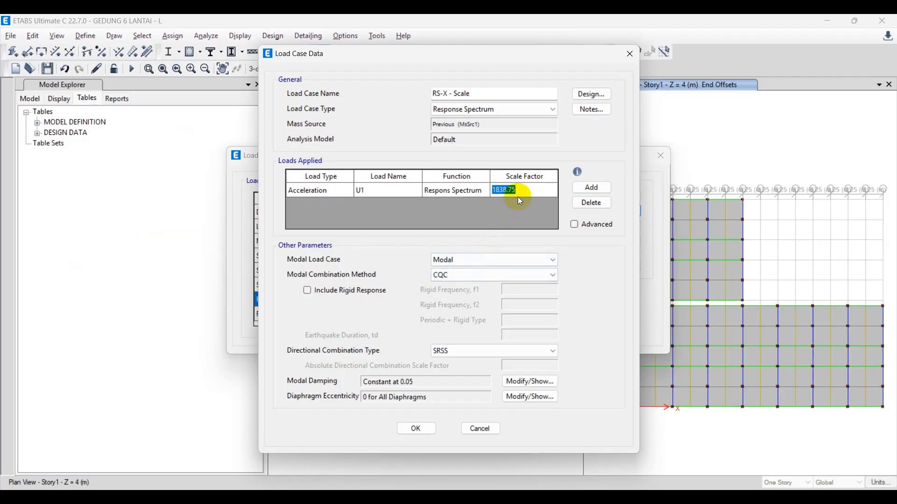
click(411, 438)
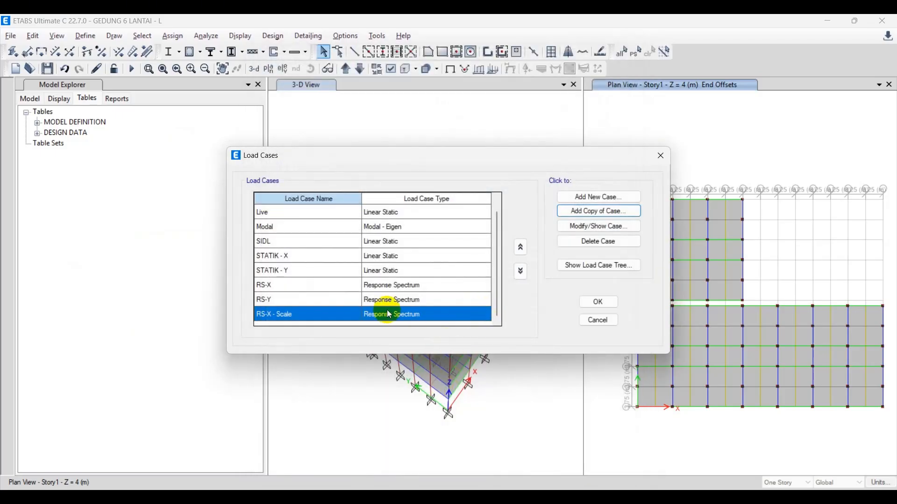
Step: Create a copy of the RS-Y response spectrum load case named RS-Y Scale
click(402, 300)
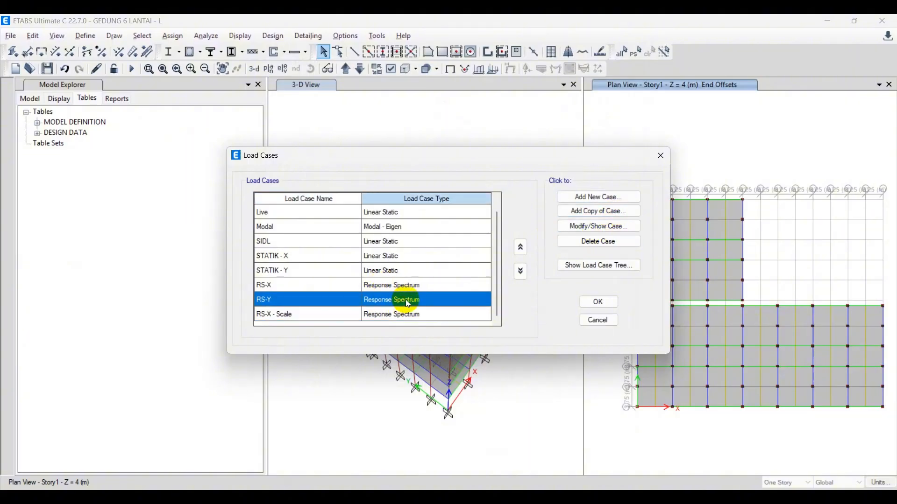
click(592, 213)
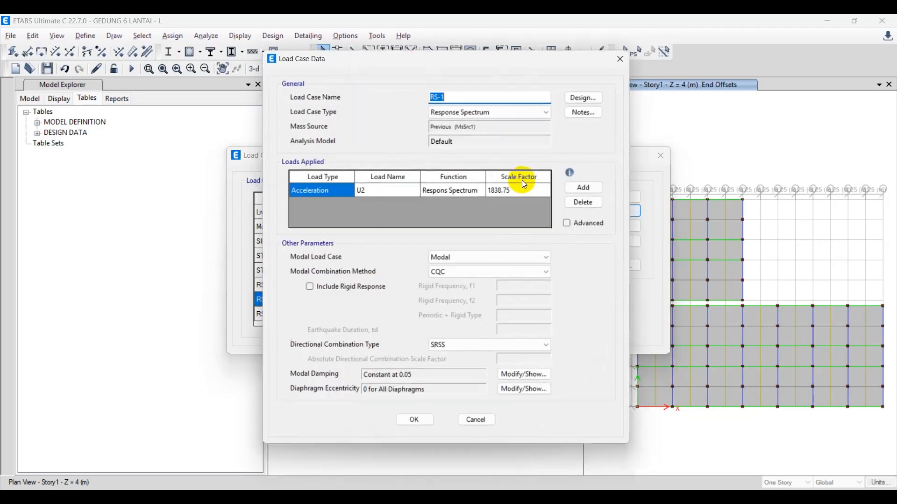
click(470, 95)
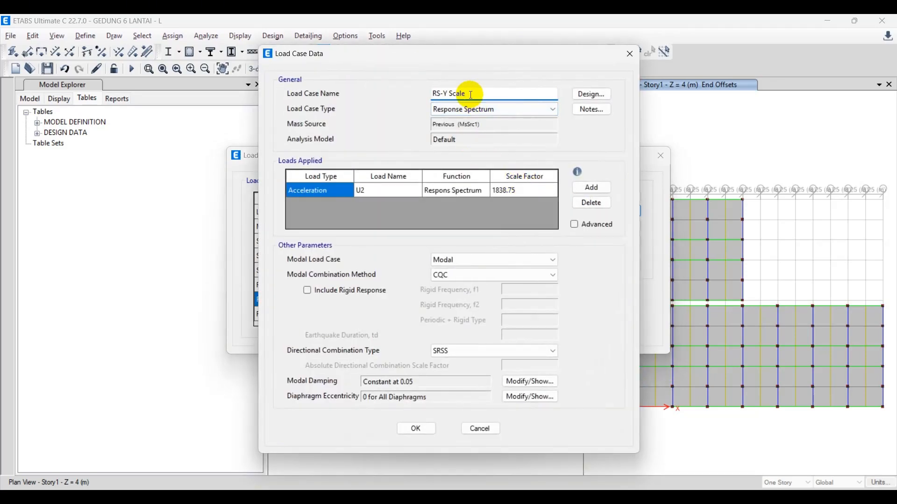
Step: Set the U2 scale factor of RS-Y Scale to 4327.05 copied from Excel cell F98 and accept the load case definitions
click(517, 193)
key(alt+Tab)
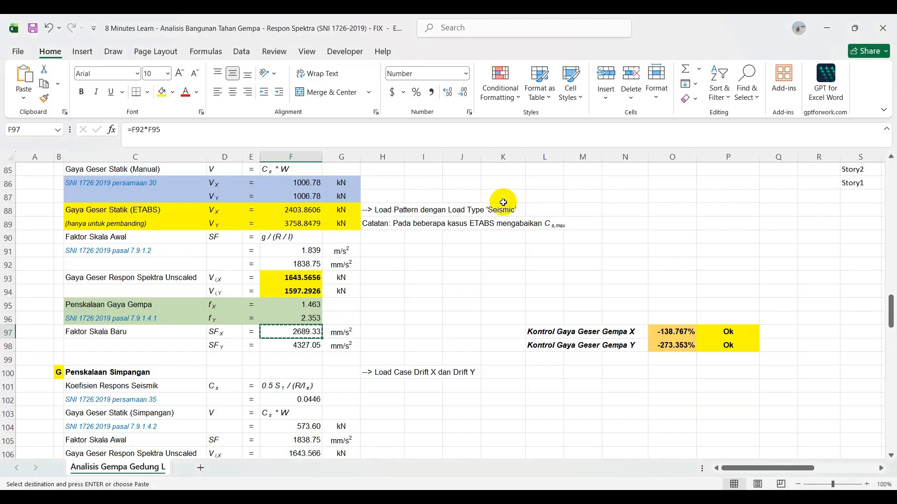
click(296, 349)
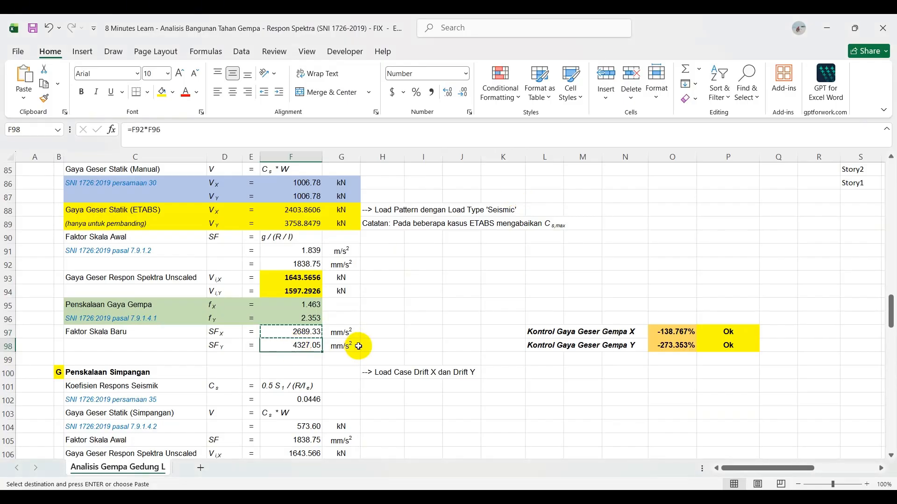
key(alt+Tab)
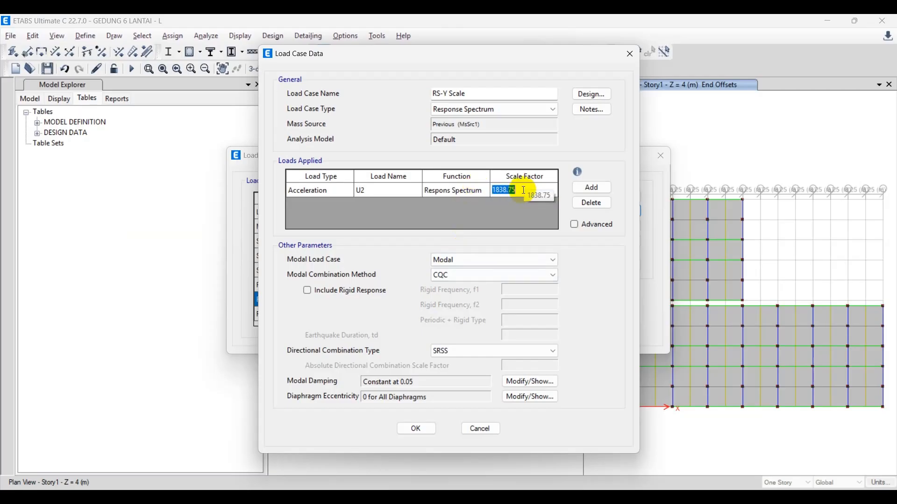
click(407, 432)
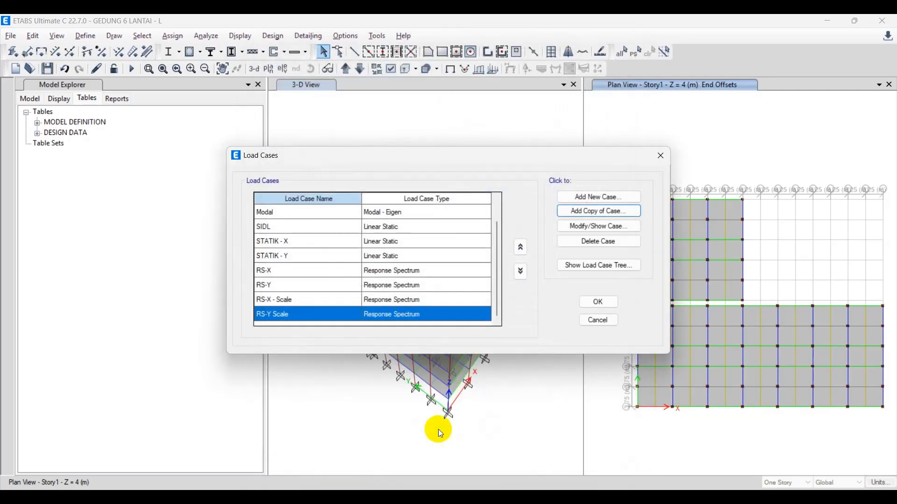
click(602, 303)
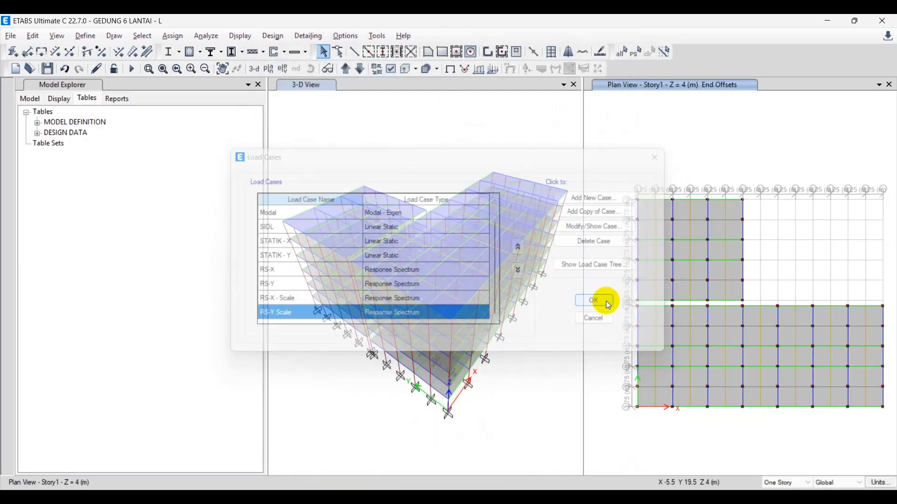
Step: Run the analysis and bring up the table selection with Base Reactions under Structure Output
click(132, 70)
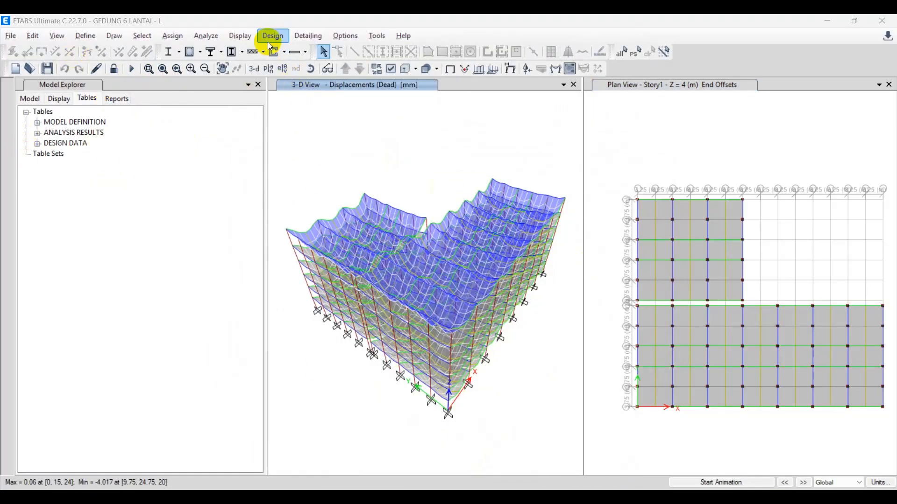
click(239, 36)
click(259, 350)
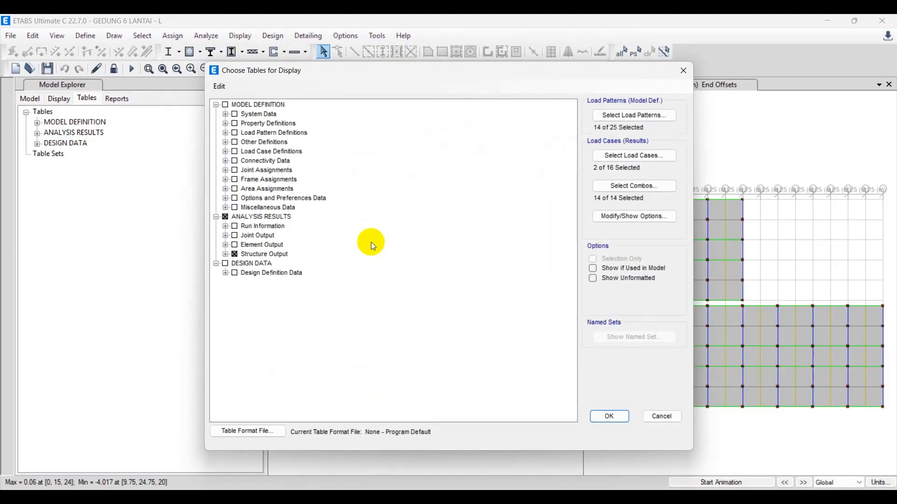
click(226, 255)
click(235, 265)
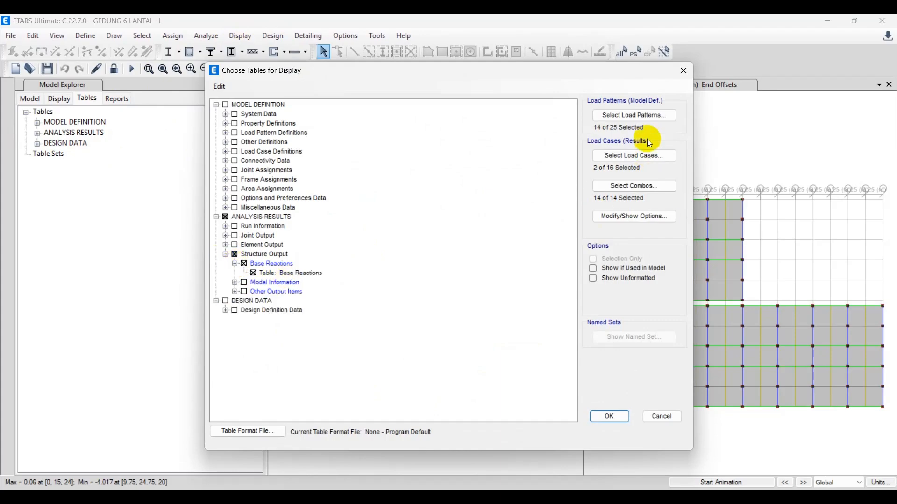
Step: Limit the result load cases to RS-X - Scale and RS-Y Scale and display the Base Reactions table
click(649, 157)
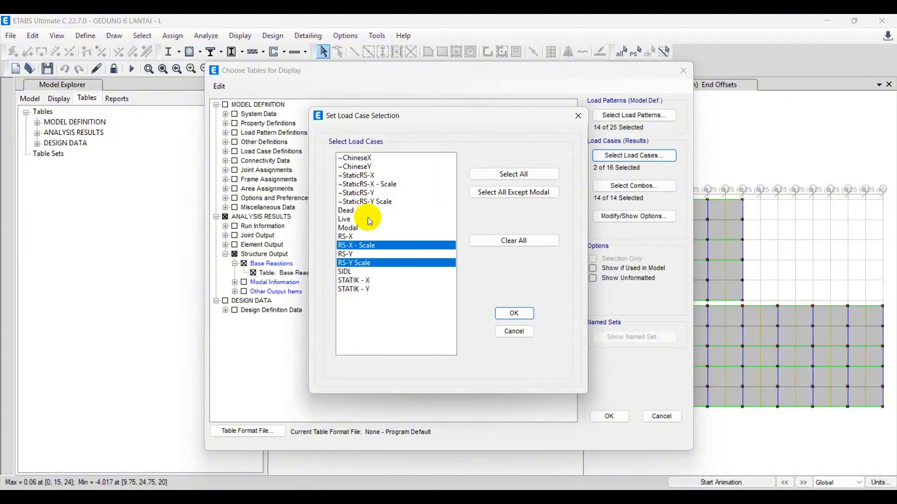
click(355, 238)
click(354, 255)
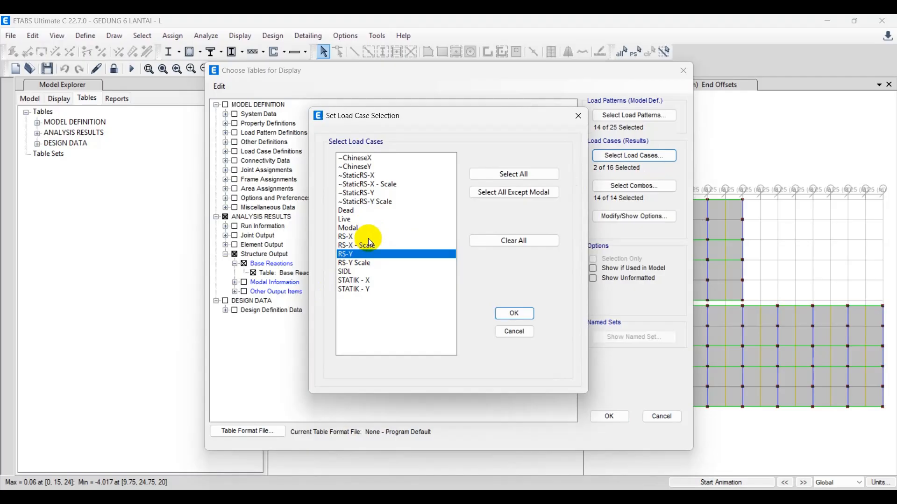
click(367, 247)
ctrl+click(369, 263)
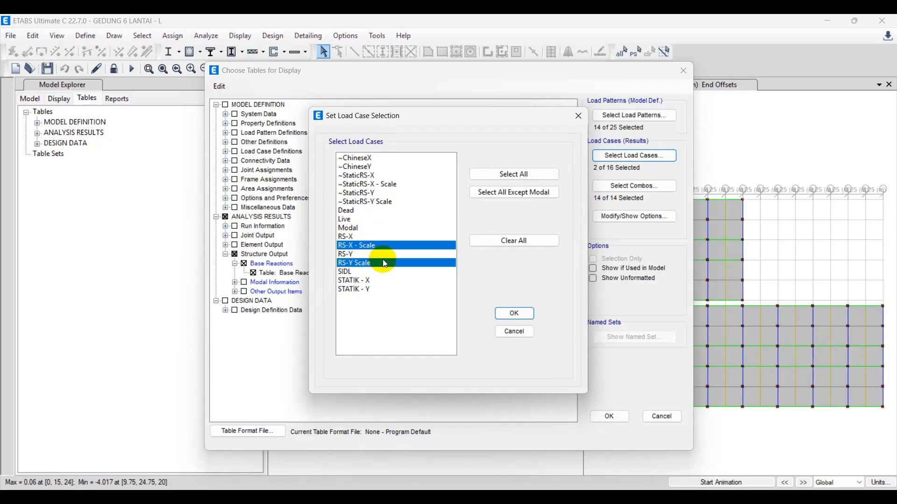
click(515, 313)
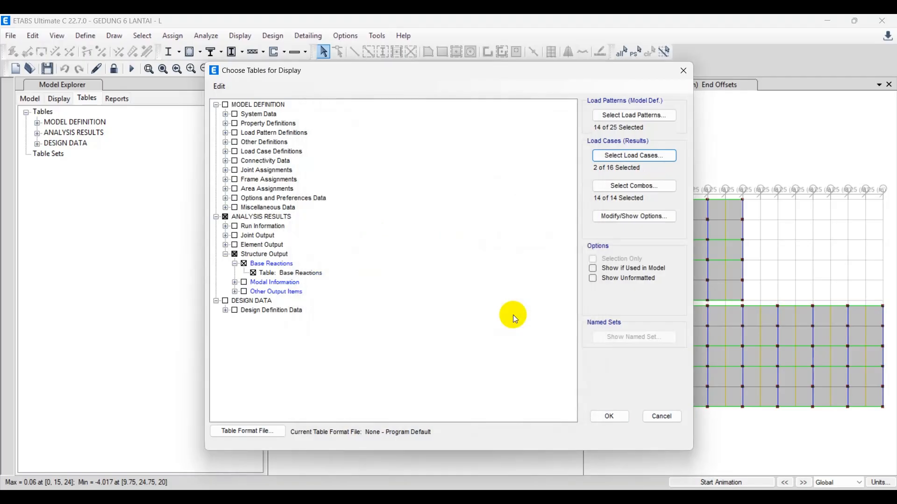
click(610, 417)
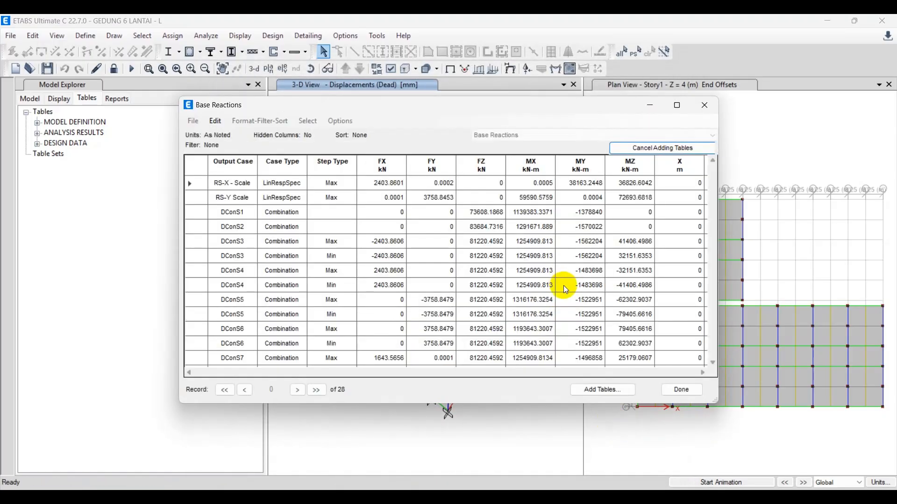
Step: Copy the FX base reaction of RS-X - Scale, switch to Excel and fill cells K93:K94 yellow
click(388, 183)
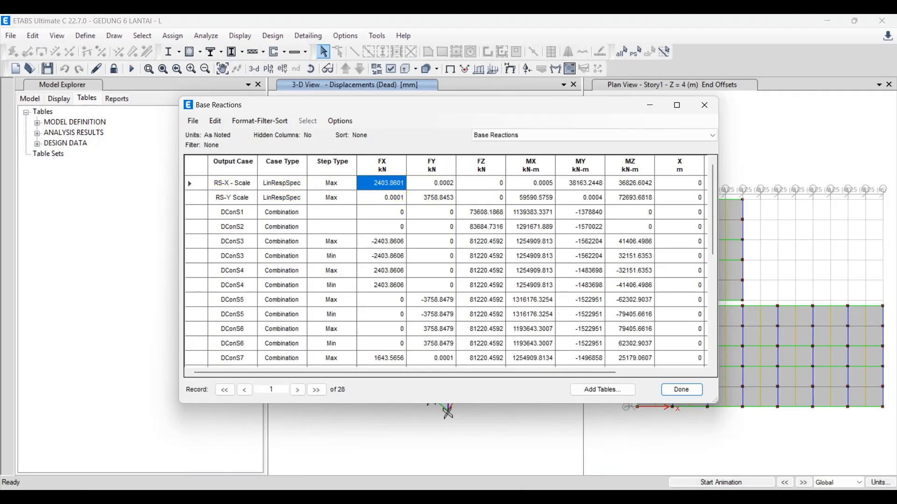
key(alt+Tab)
click(593, 341)
click(525, 278)
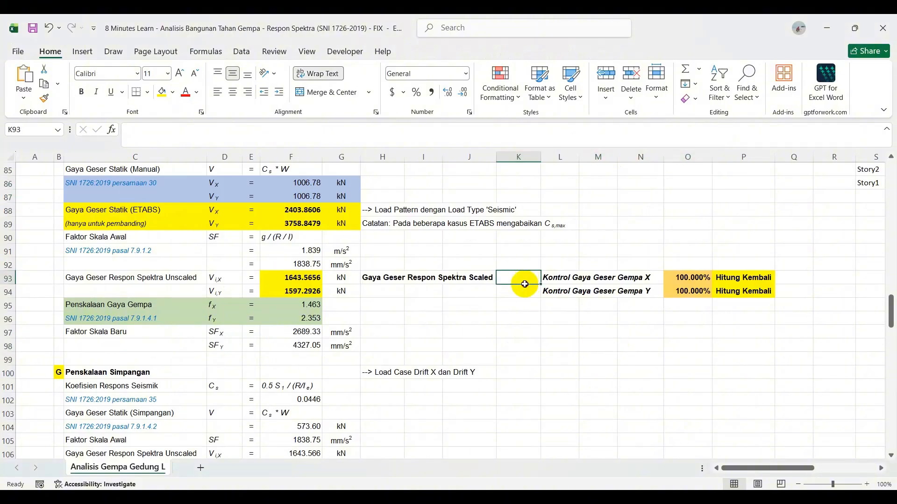
drag(525, 284, 524, 292)
click(161, 92)
click(688, 237)
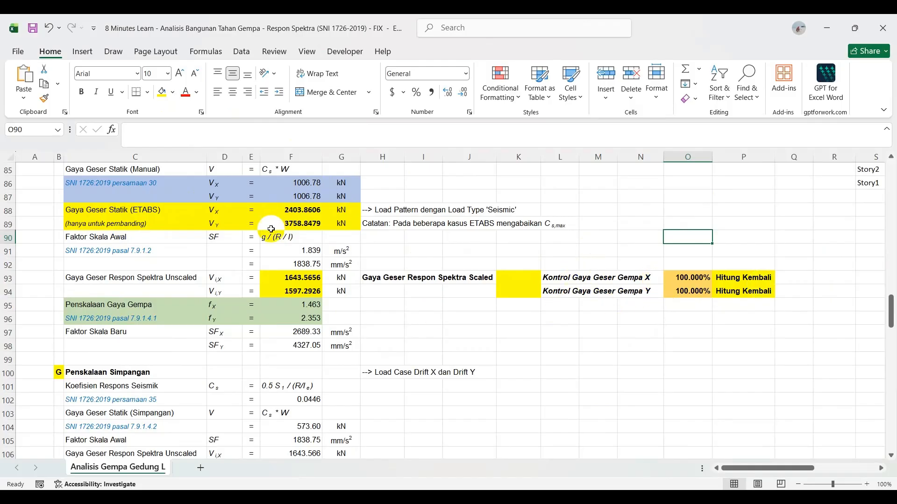
Step: Check the control formulas in P93:P94 and paste 2403.8601 into K93 as the scaled X response spectrum shear
click(740, 332)
drag(731, 279, 731, 291)
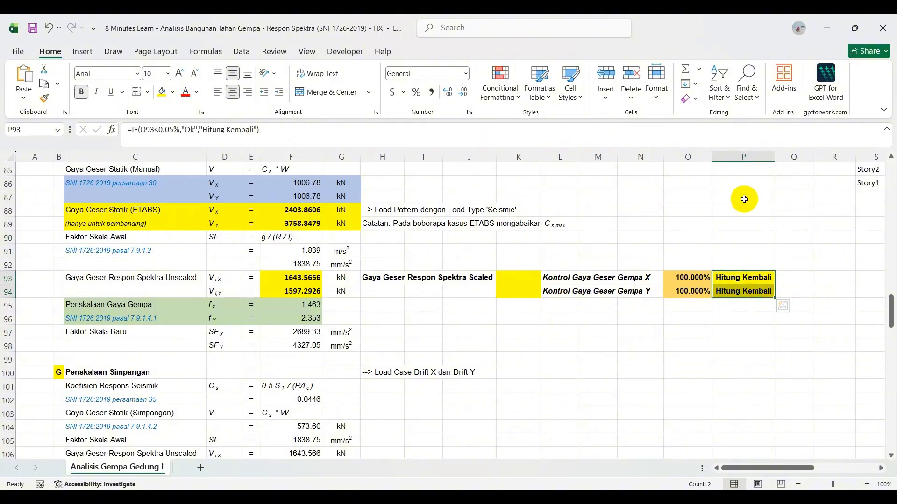
click(673, 333)
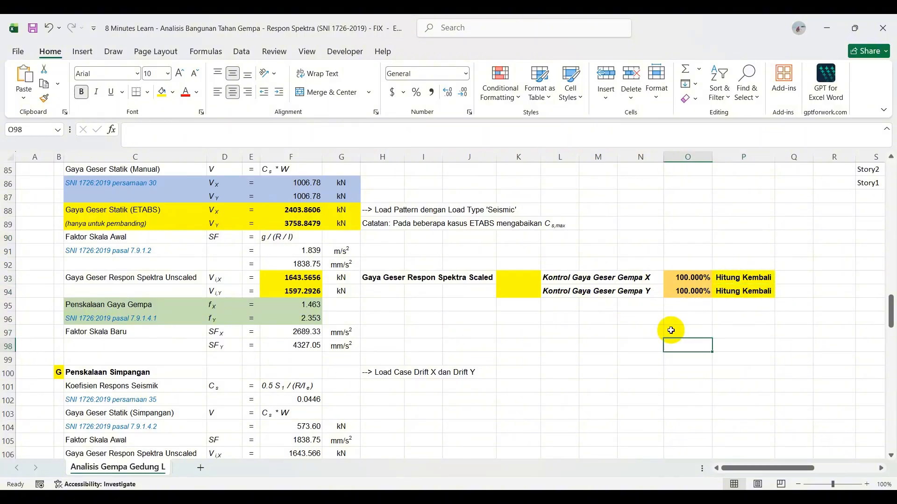
click(518, 279)
text(2403.8601)
click(598, 330)
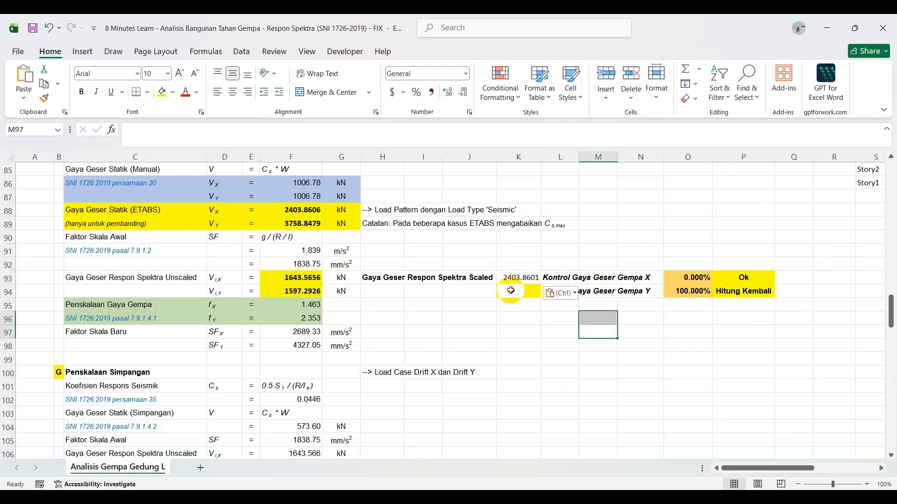
Step: Copy the FY base reaction of RS-Y Scale from ETABS and paste 3758.8453 into Excel cell K94
key(alt+Tab)
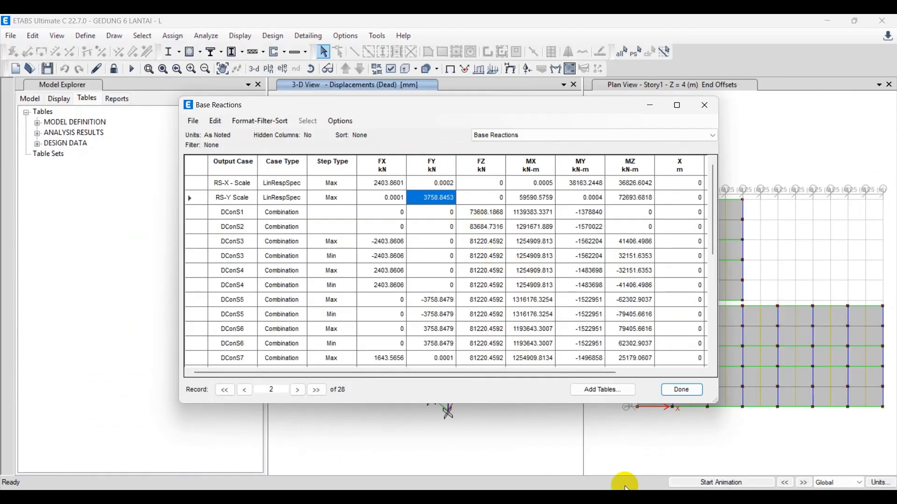
key(alt+Tab)
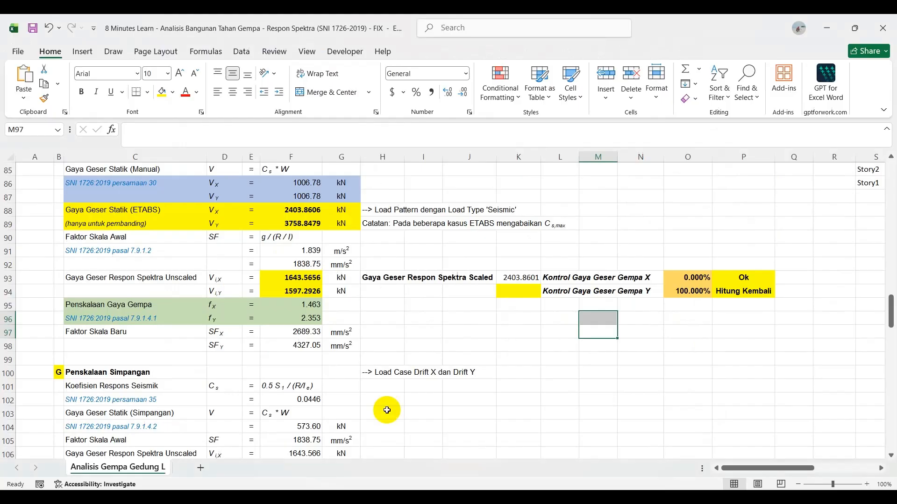
click(524, 289)
text(3758.8453)
Step: Format the scaled shear values in K93:K94 as bold italic with a yellow fill
click(527, 279)
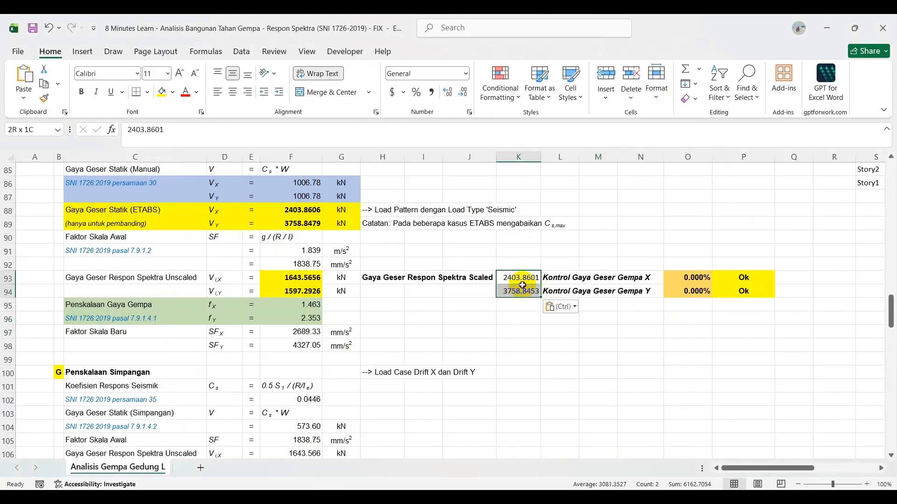
click(161, 92)
click(95, 92)
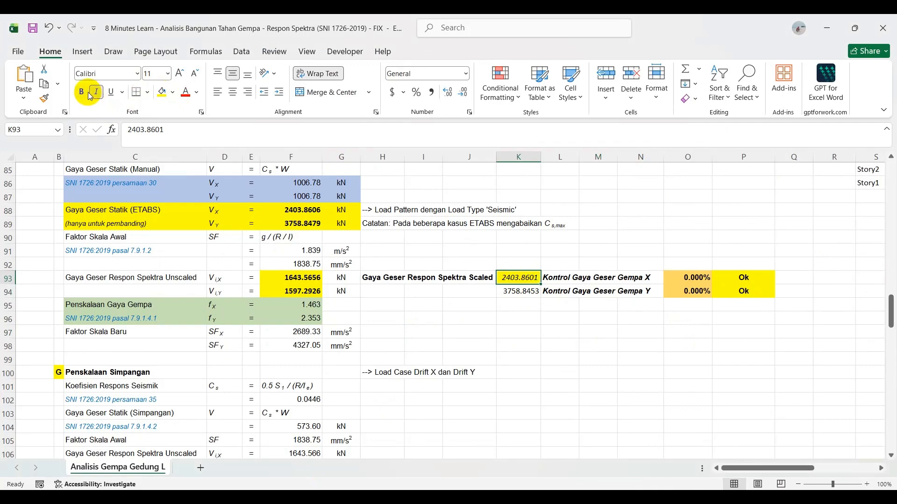
click(519, 292)
click(81, 92)
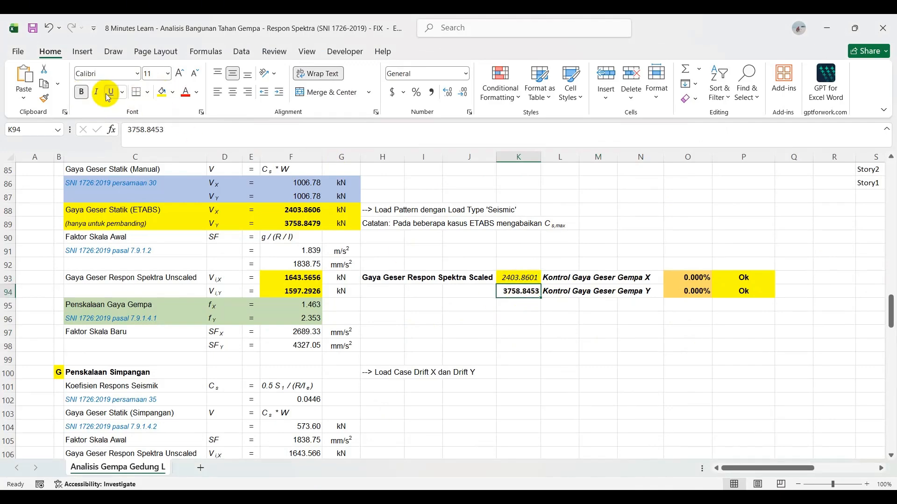
click(161, 92)
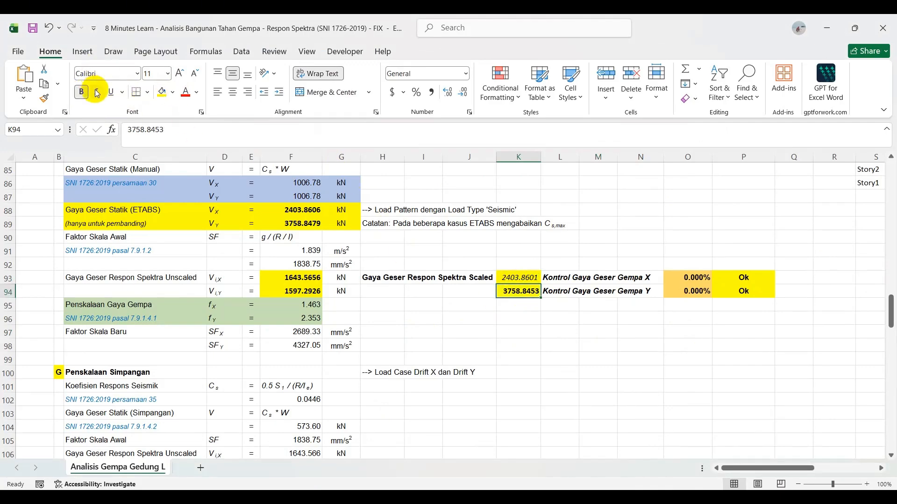
click(519, 277)
click(81, 92)
Step: Review the shear control results in O93:P94, comparing the scaled shears in K93:K94 with the ETABS static shears in F88:F89
drag(731, 277, 731, 291)
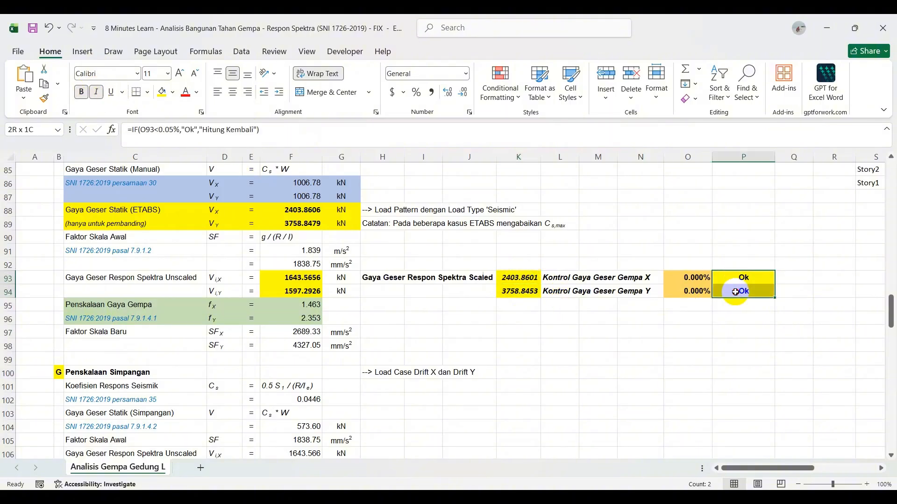
click(705, 277)
drag(690, 277, 690, 291)
click(519, 278)
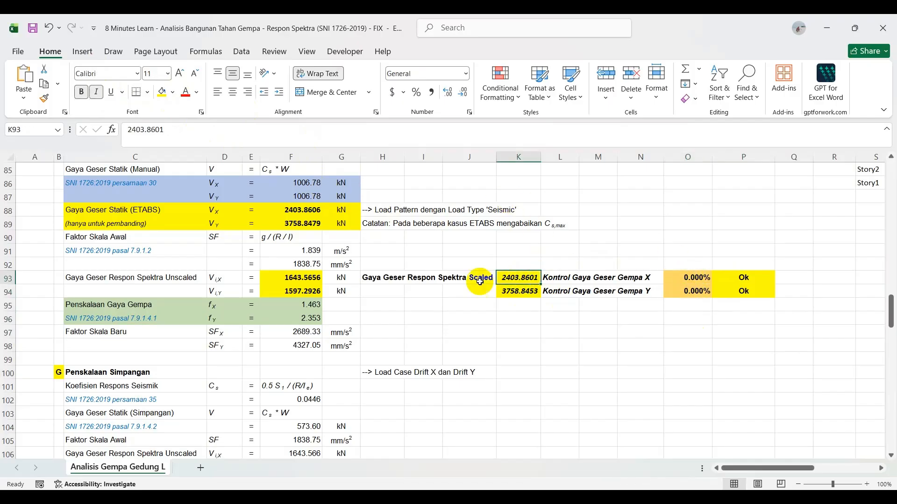
click(304, 210)
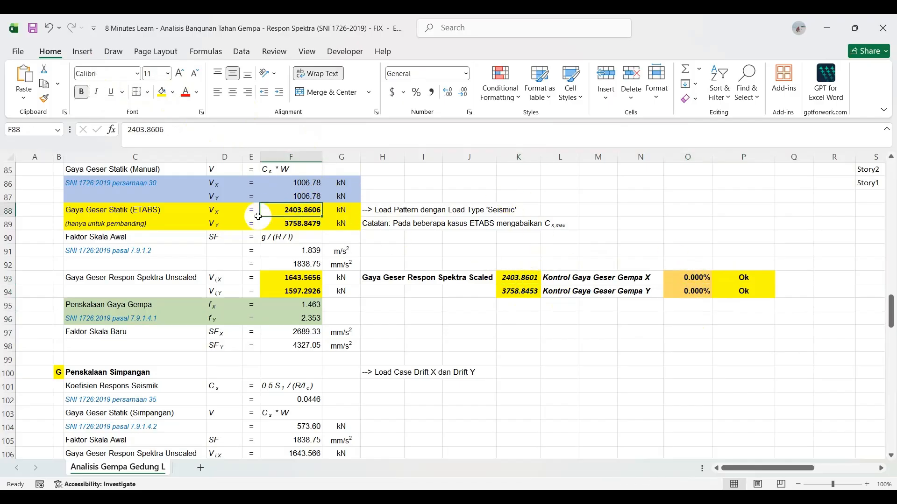
scroll(333, 236, up, 1)
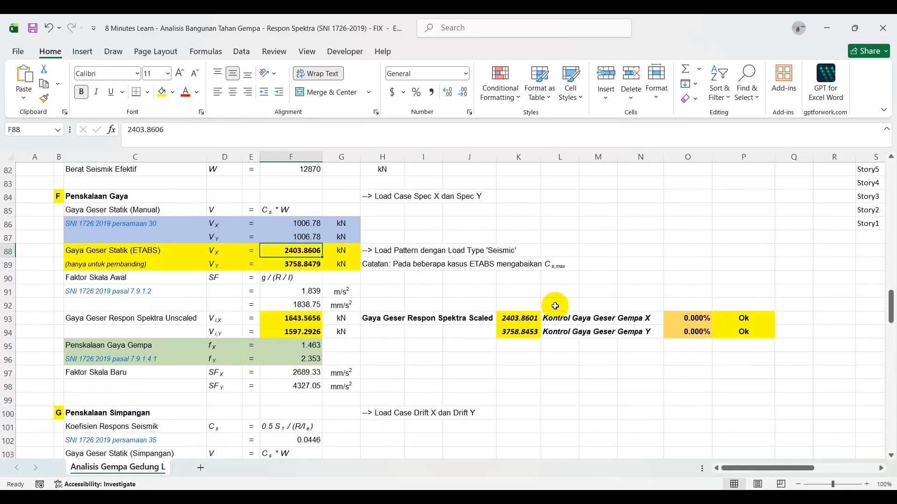
click(299, 264)
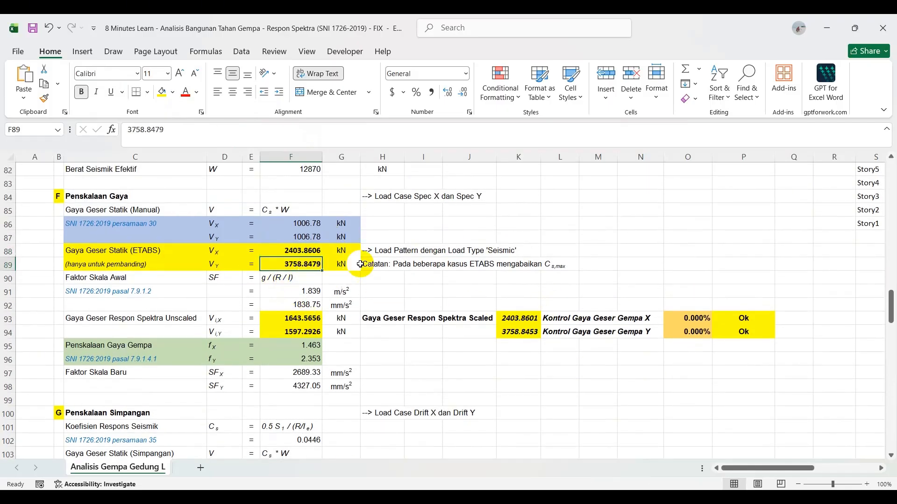
click(301, 251)
click(299, 264)
click(517, 329)
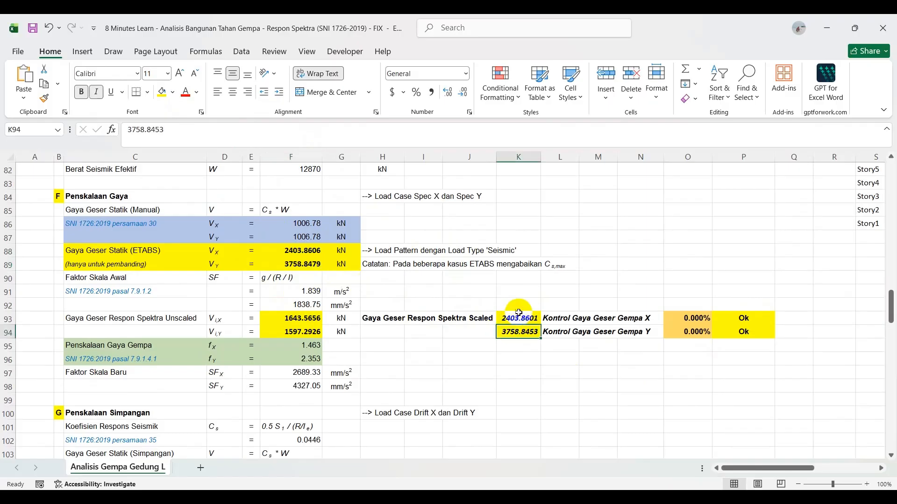
click(717, 378)
Step: Switch to ETABS, recheck the FX base reaction of RS-X - Scale and close the Base Reactions table
key(alt+Tab)
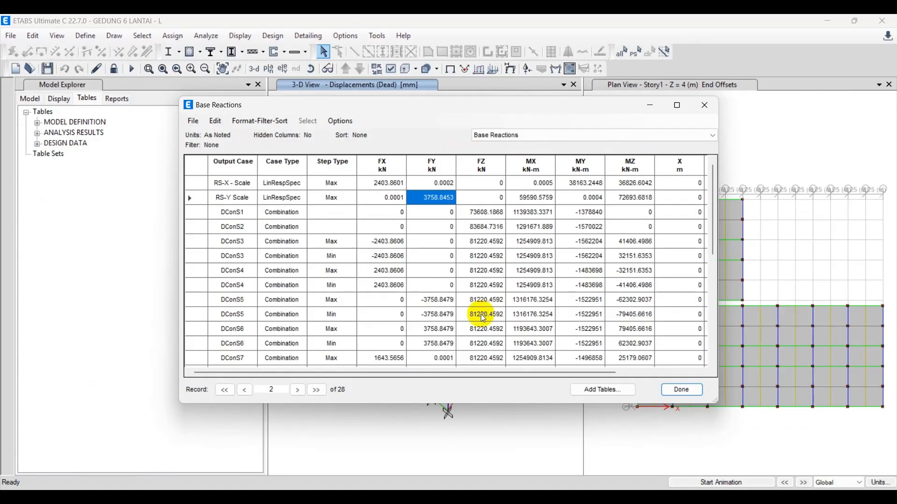
click(388, 180)
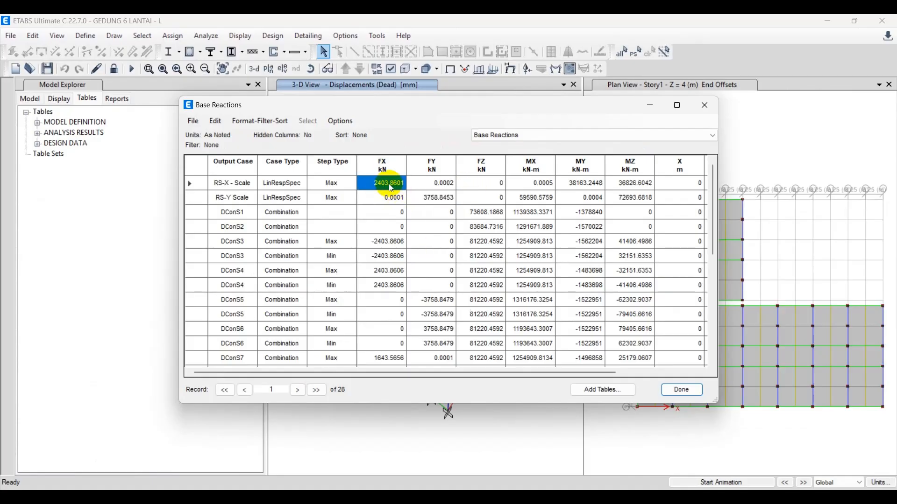
click(705, 105)
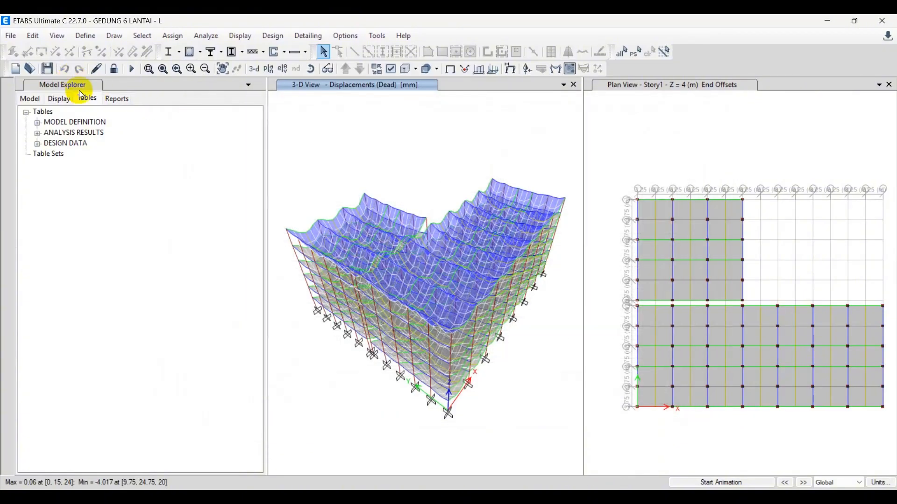
Step: Reopen the table selection and add STATIK - X and STATIK - Y to the selected result load cases
click(239, 36)
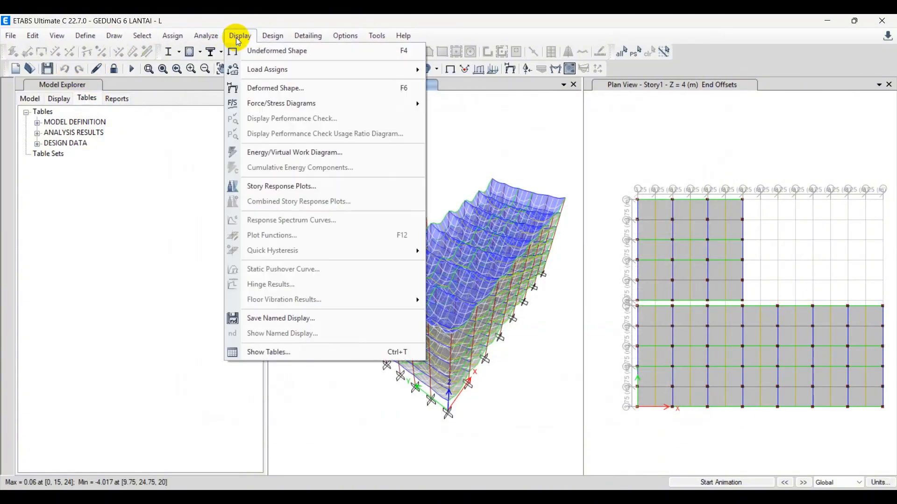
click(284, 349)
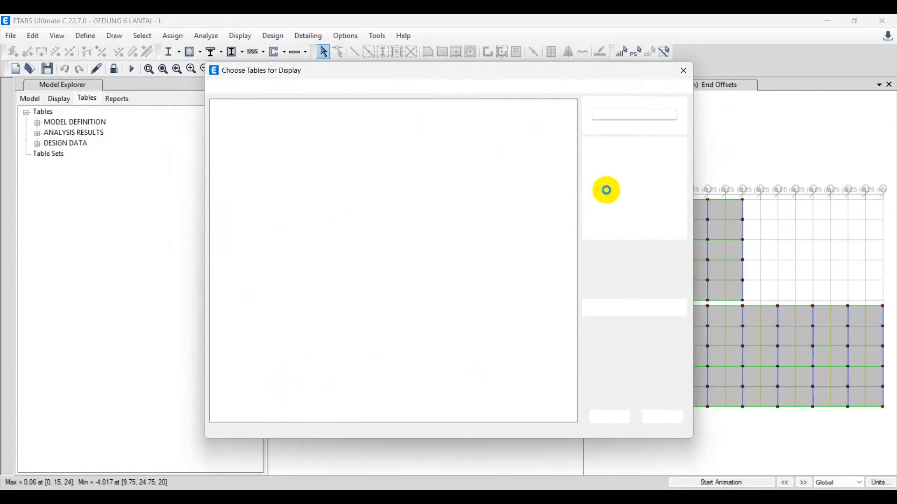
click(651, 157)
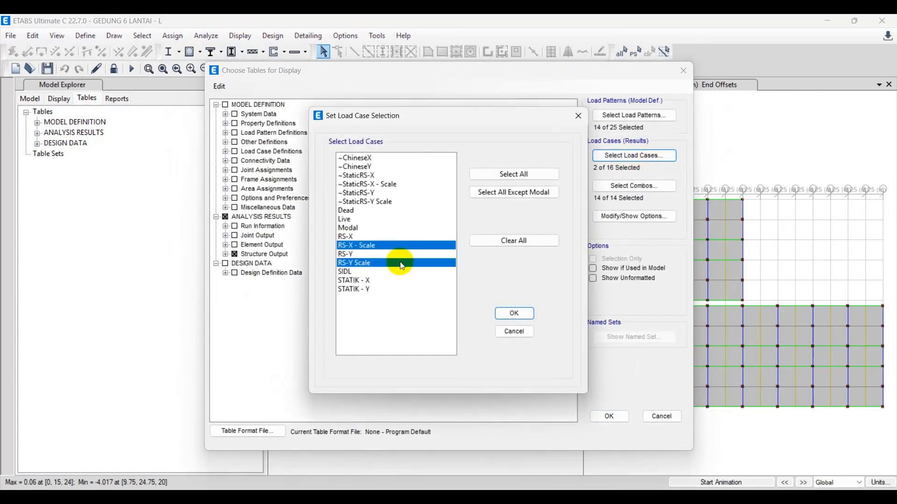
click(366, 281)
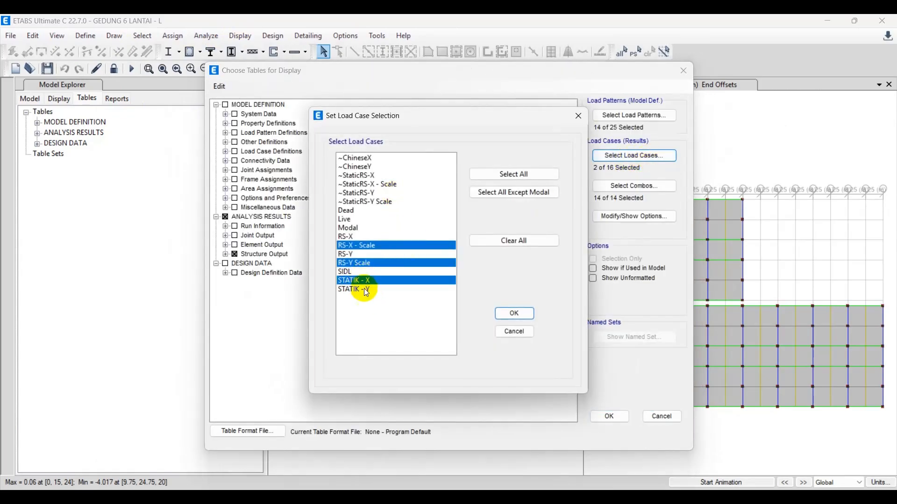
click(367, 290)
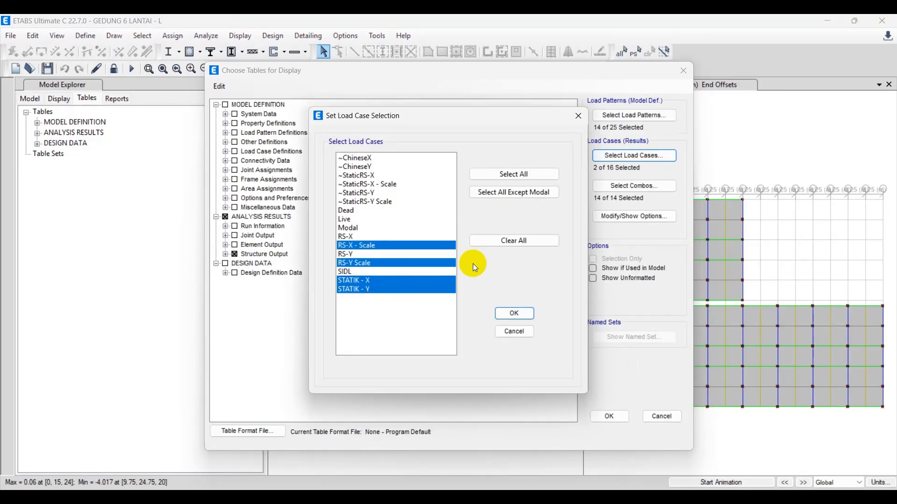
click(519, 313)
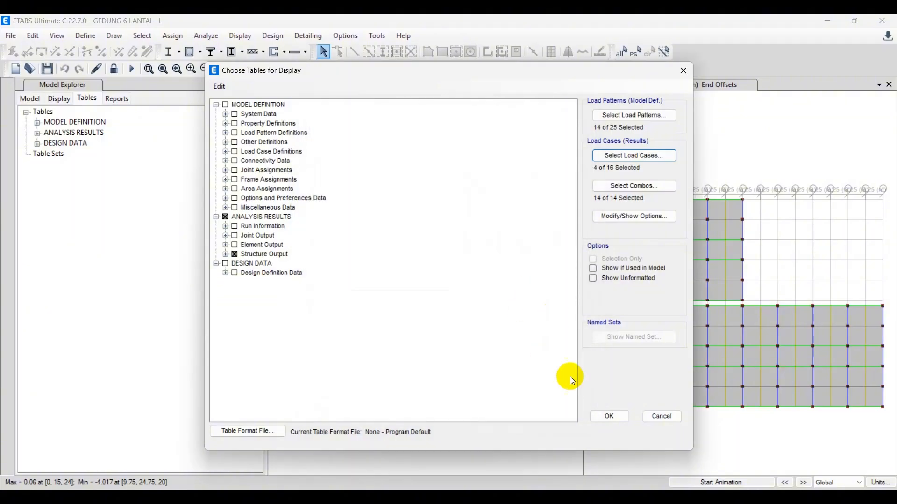
Step: Display the base reactions, compare FX of STATIK - X with RS-X - Scale and FY of STATIK - Y with RS-Y Scale, and close the table
click(607, 421)
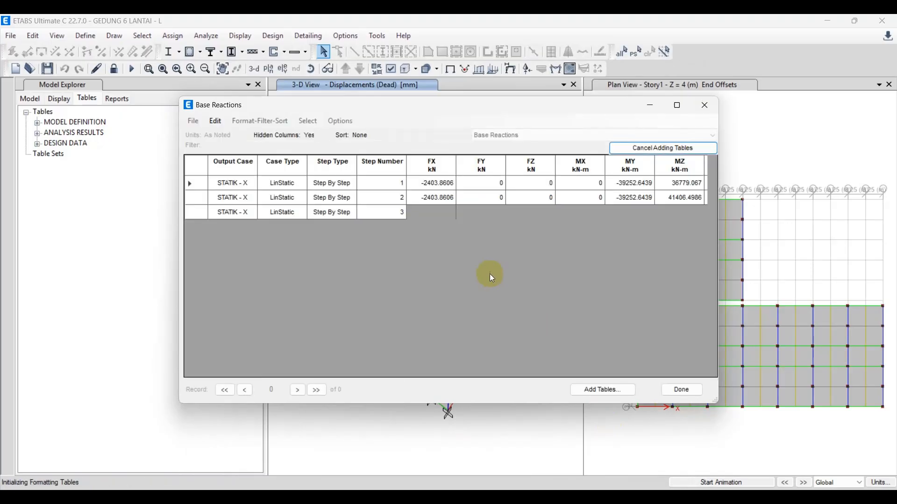
click(441, 185)
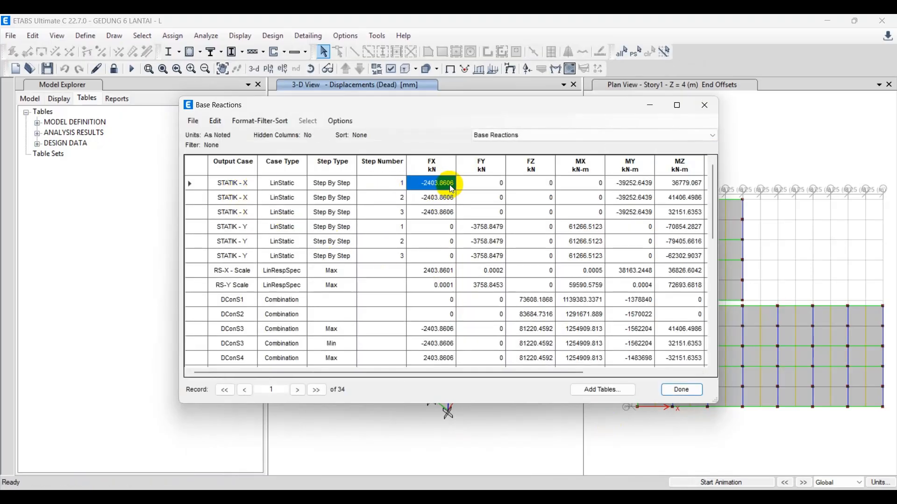
click(235, 275)
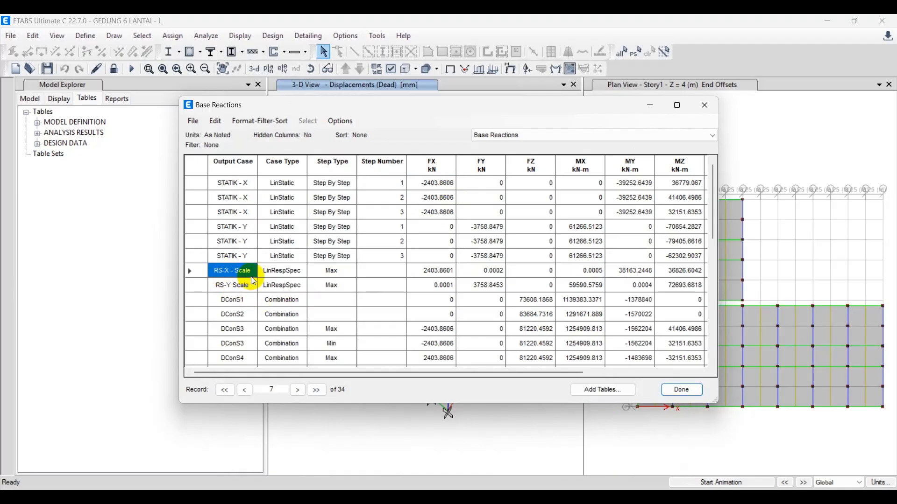
click(440, 277)
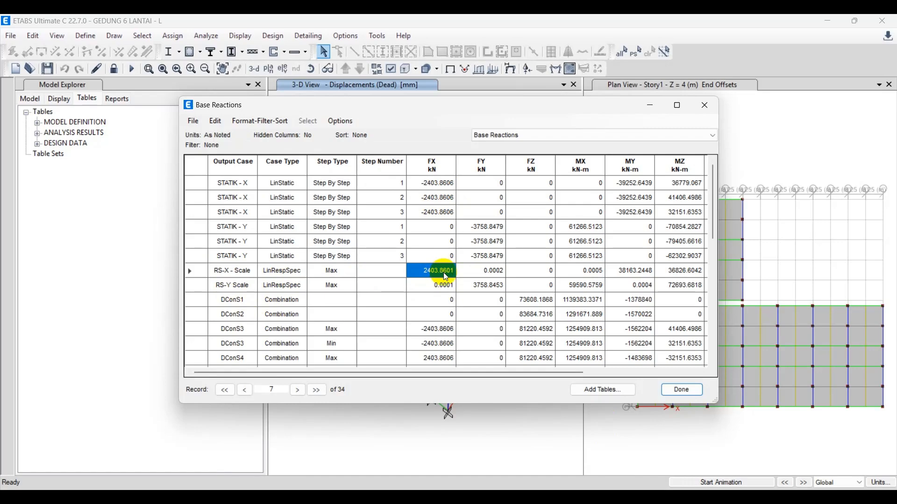
click(230, 227)
click(488, 228)
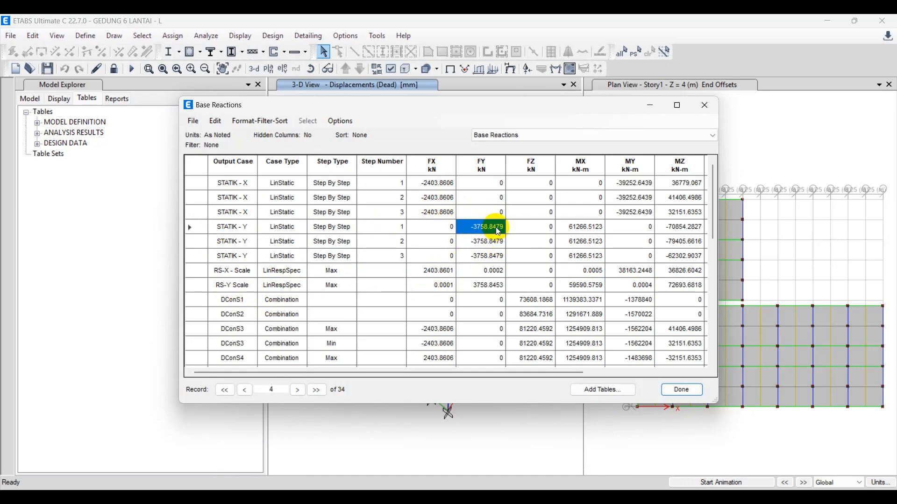
click(237, 288)
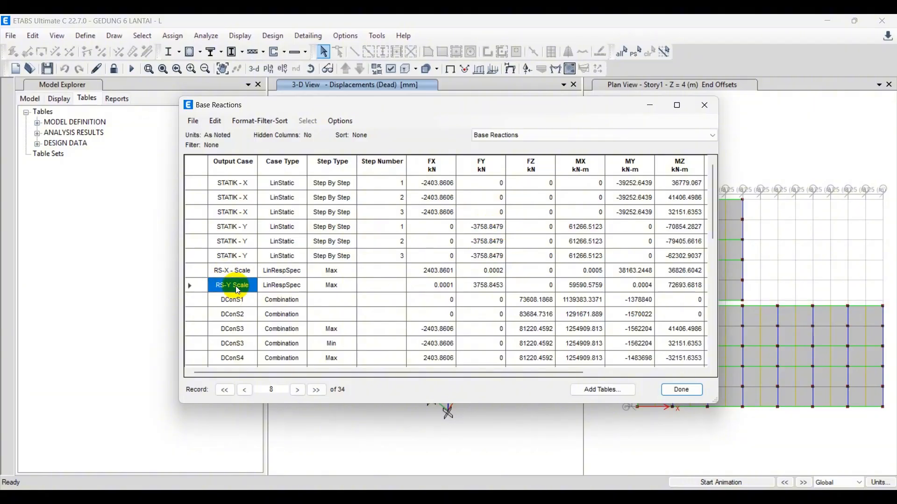
click(486, 287)
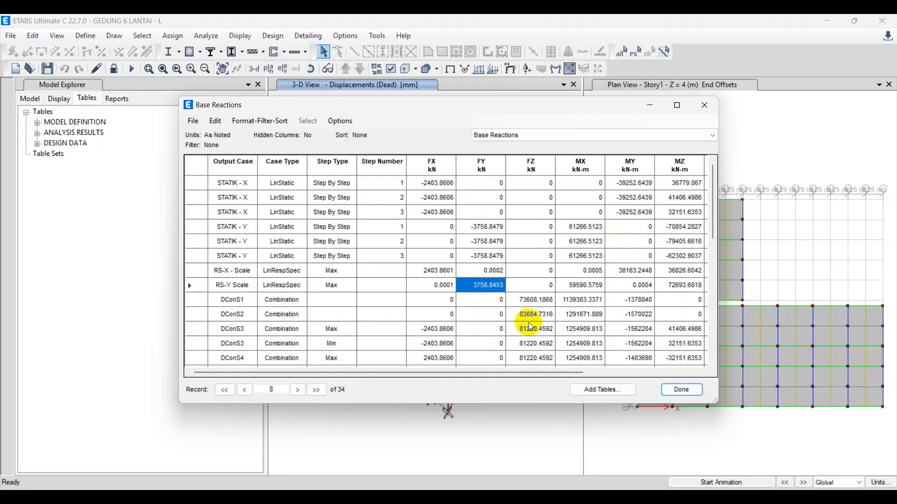
click(683, 389)
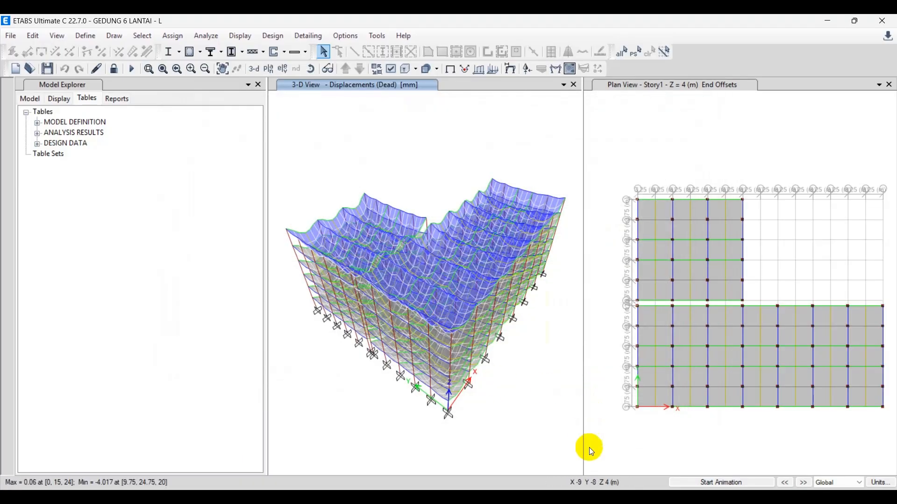
Step: Switch to the Excel workbook and review the drift scaling calculation in section G, Penskalaan Simpangan
key(alt+Tab)
scroll(378, 362, down, 3)
click(506, 328)
scroll(326, 322, down, 1)
scroll(326, 322, down, 2)
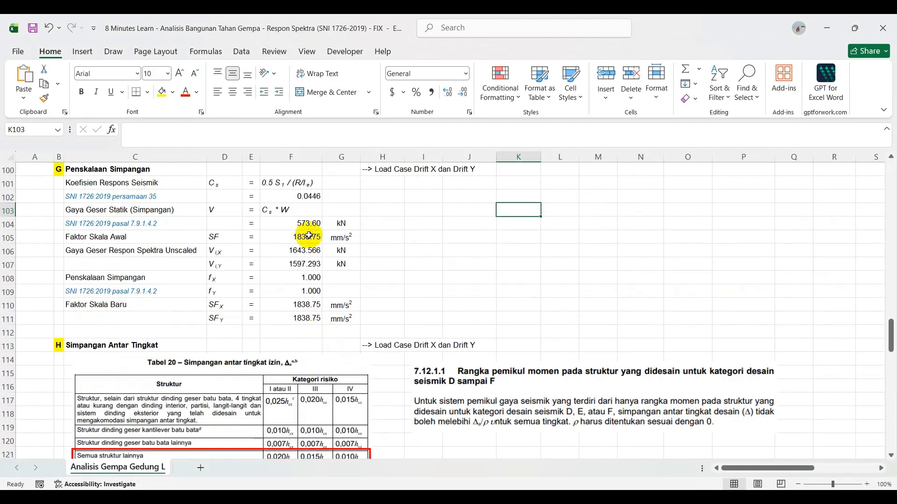
click(424, 263)
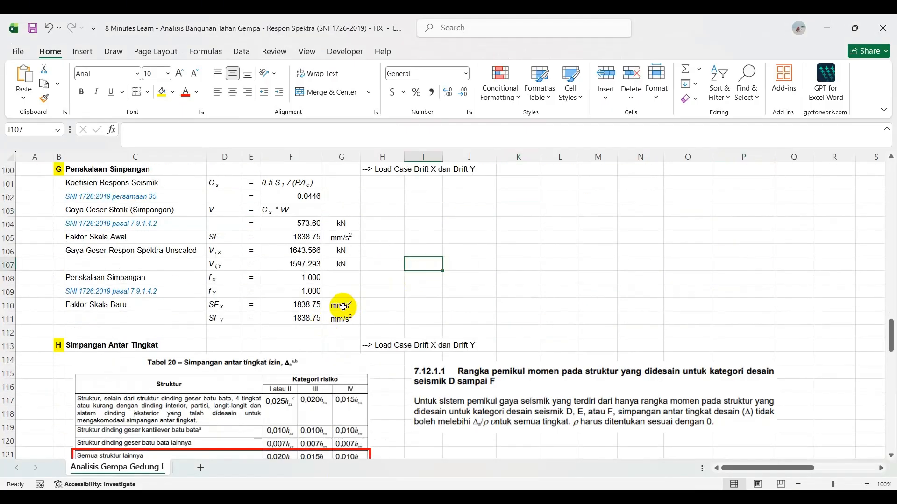
Step: Examine section H, Simpangan Antar Tingkat, with its allowable drift inputs and story drift table, and return to ETABS
scroll(366, 290, down, 2)
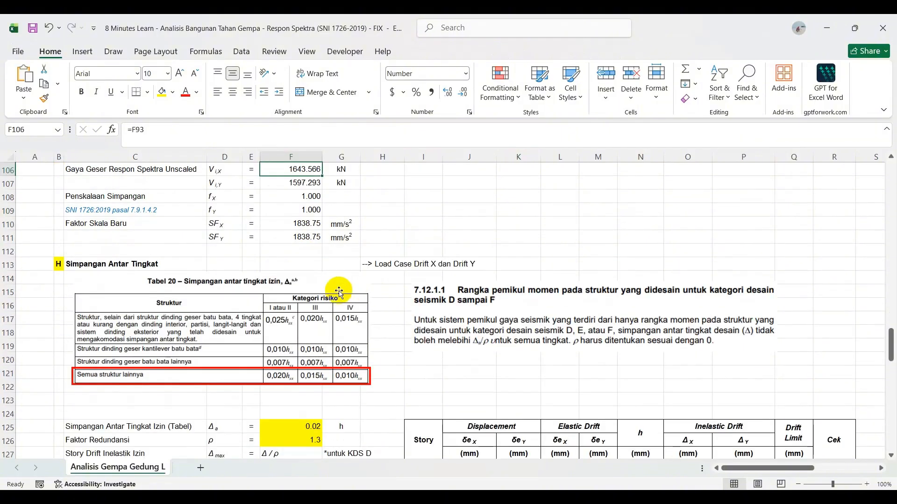
click(75, 264)
scroll(243, 258, down, 2)
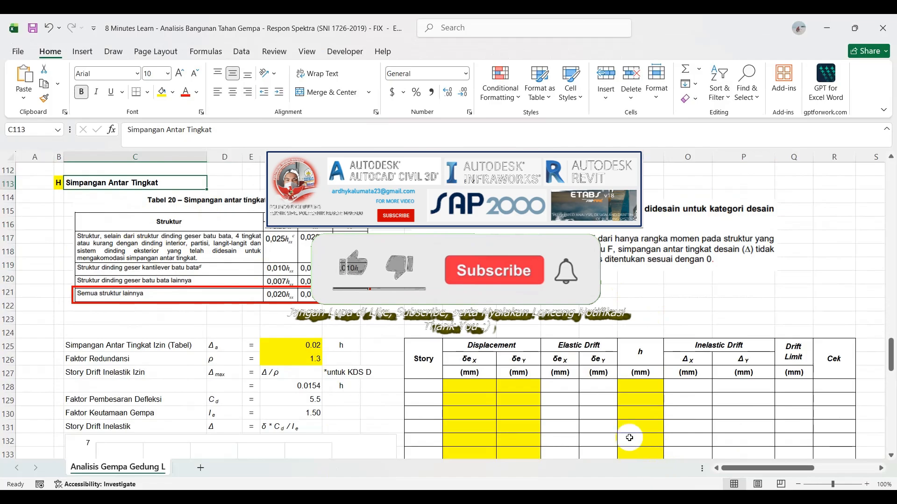
scroll(419, 346, up, 3)
scroll(412, 346, down, 4)
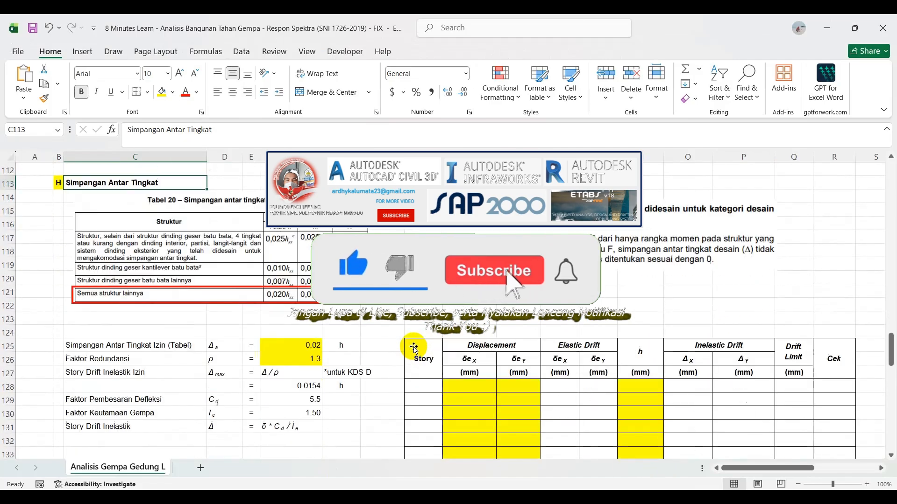
click(826, 28)
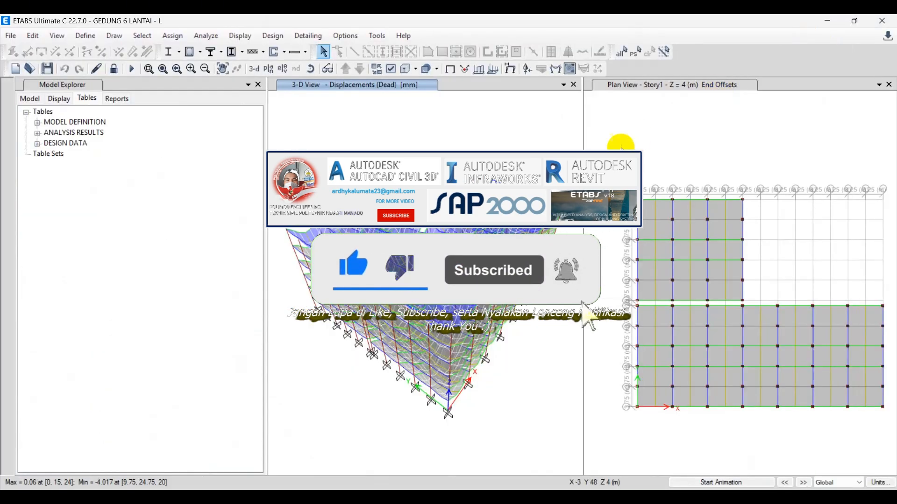